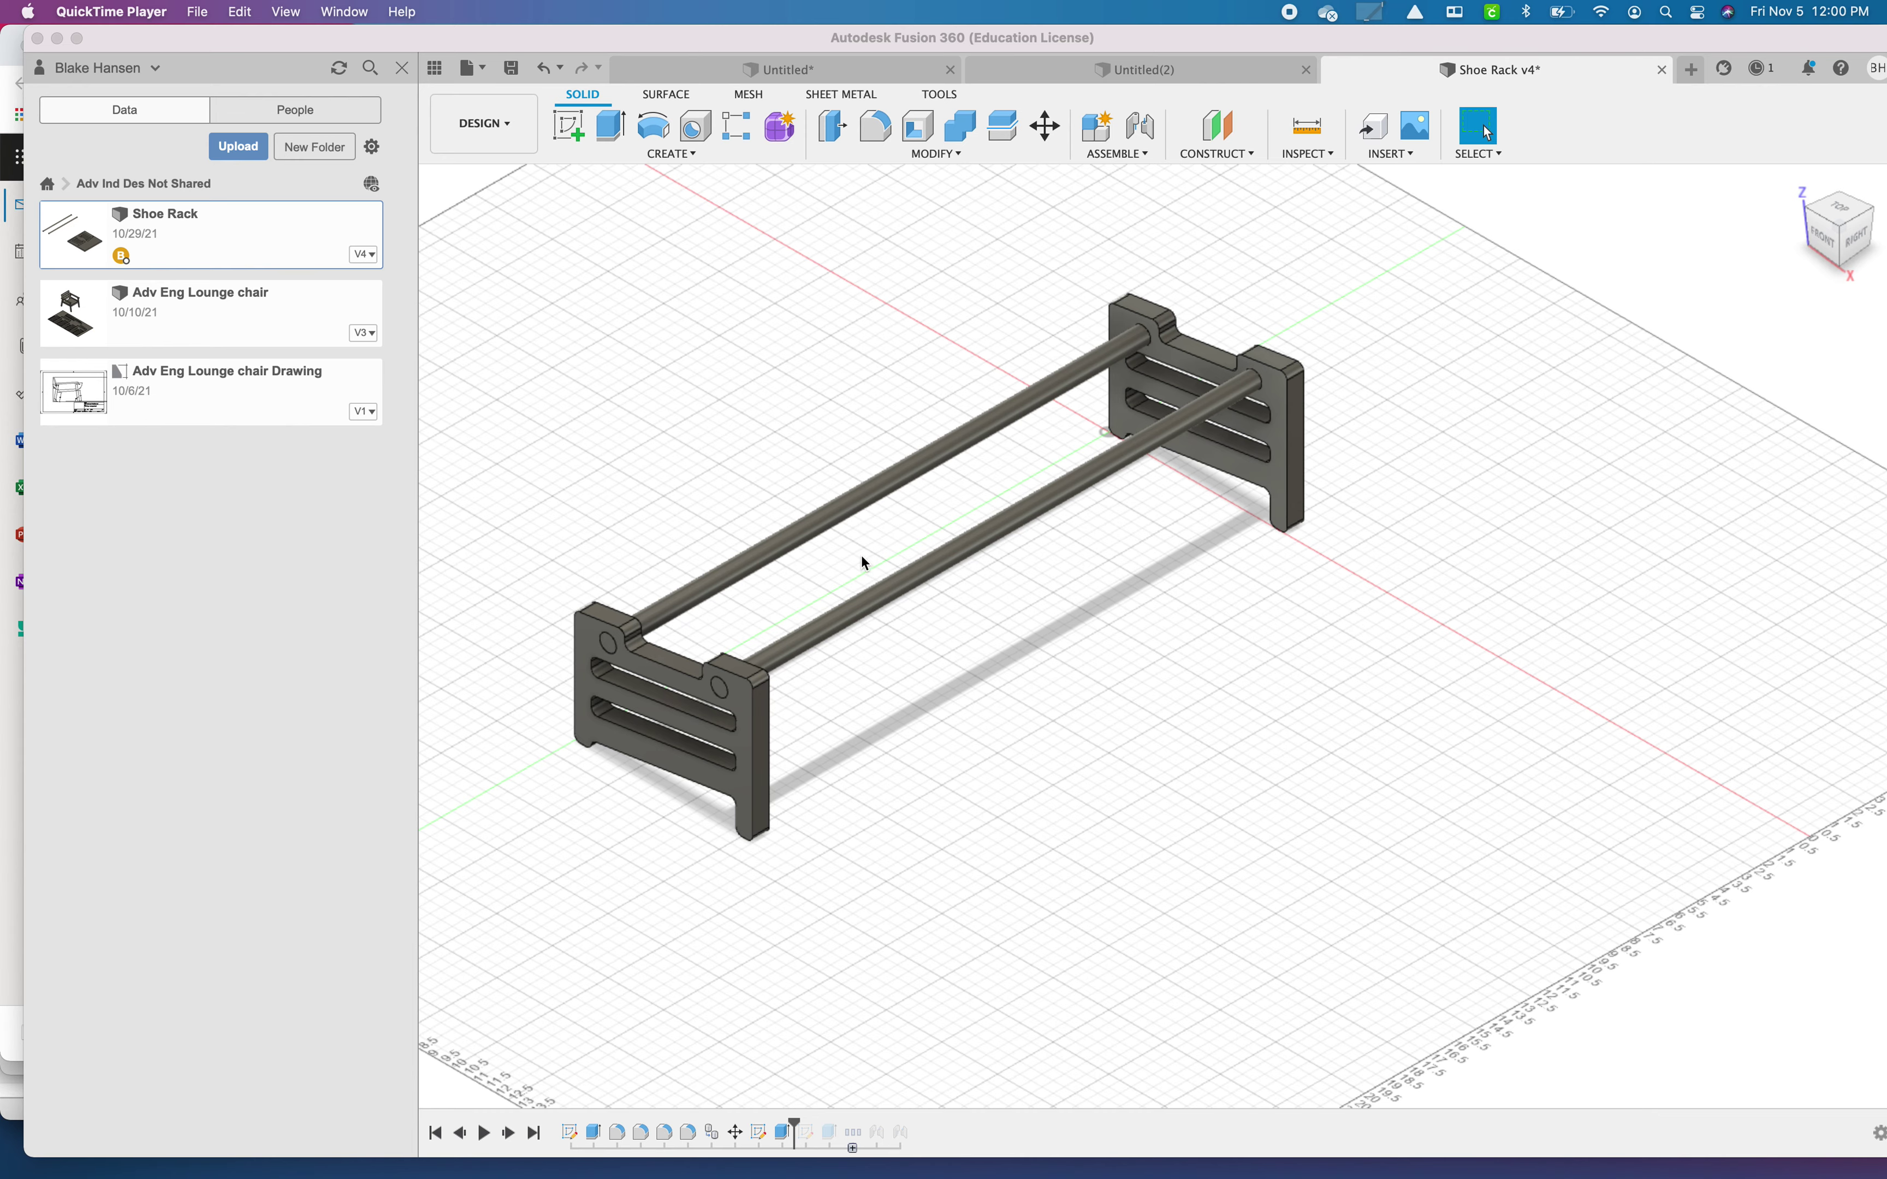
Step: Measure the thickness of both shoe rack end panels along their upper corner edges
{"action": "middle_click_drag", "start_coordinate": [1031, 592], "coordinate": [997, 515]}
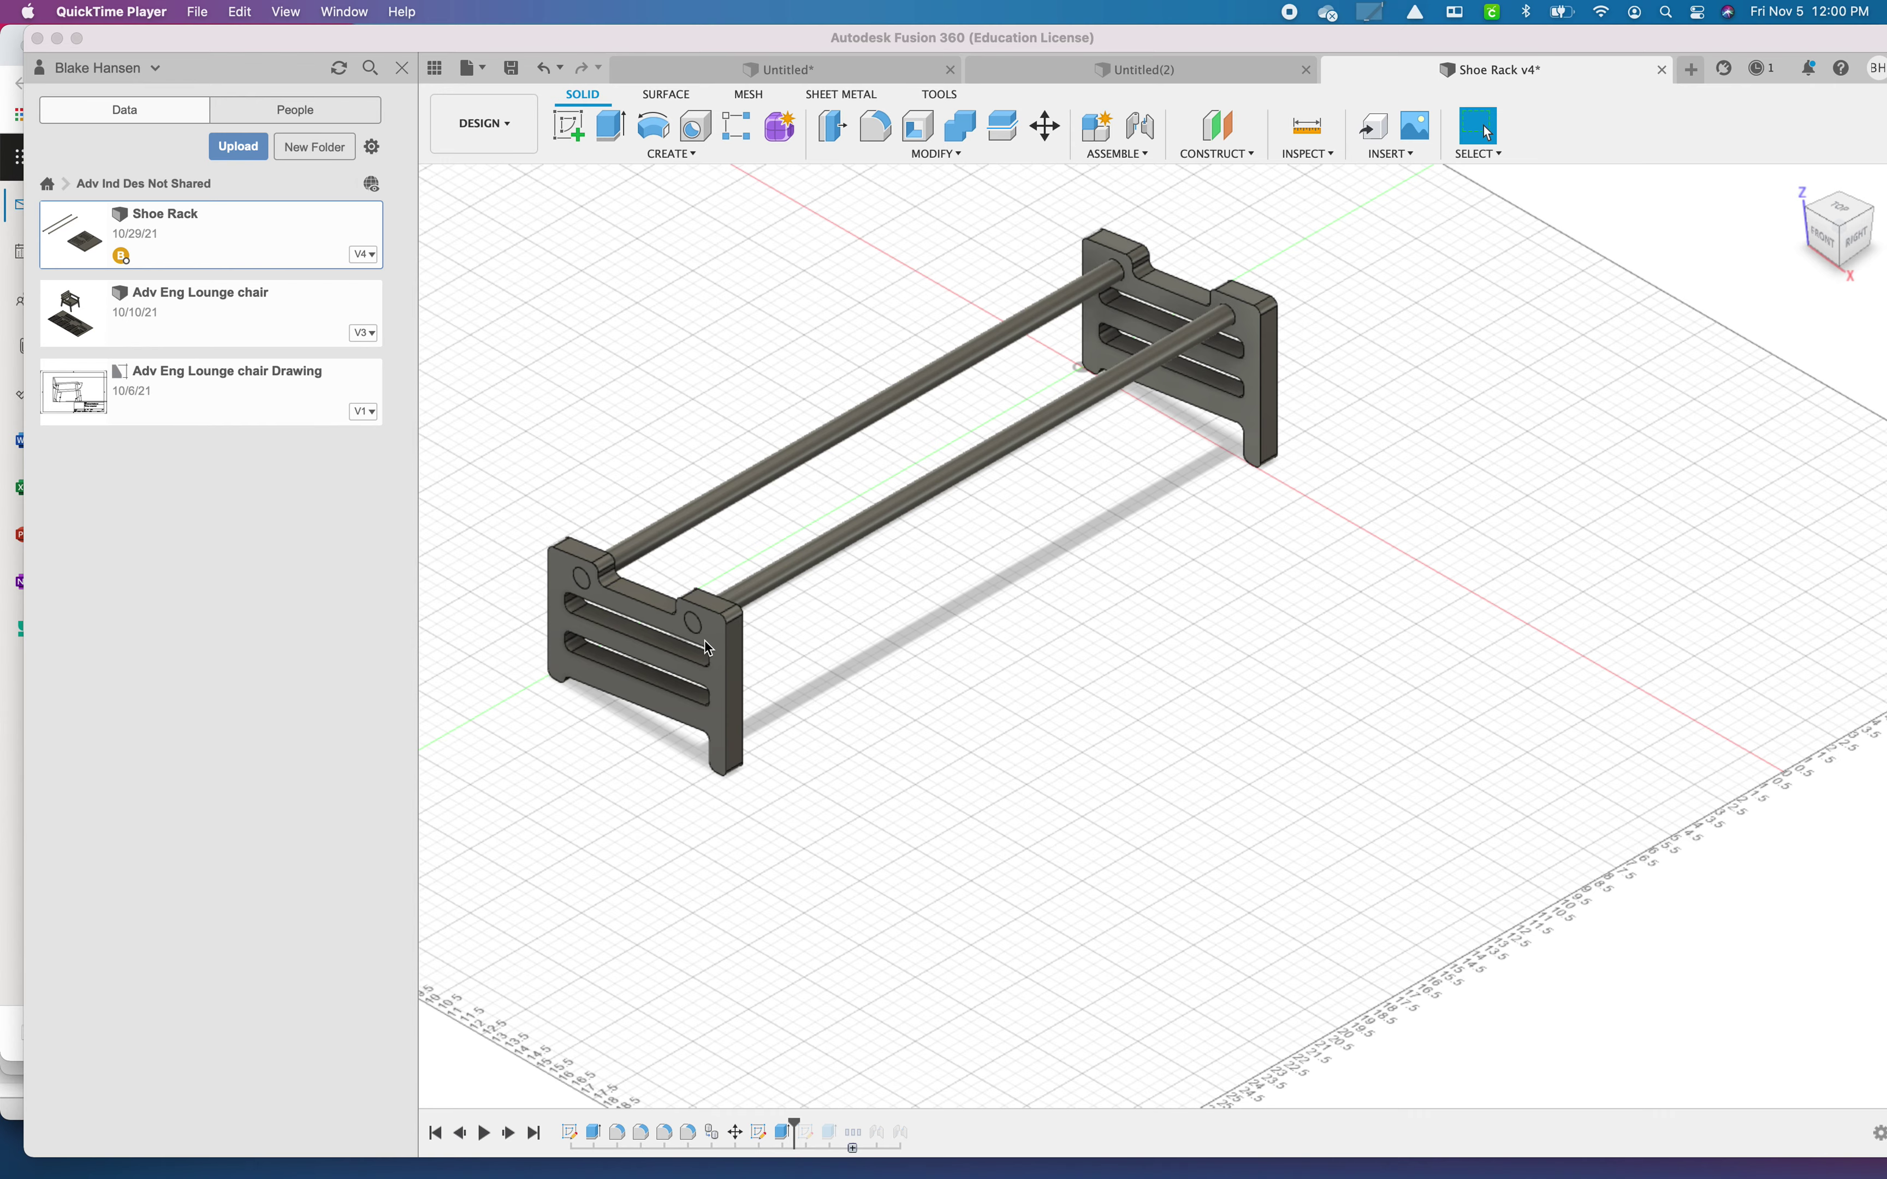
{"action": "scroll", "coordinate": [707, 636], "scroll_direction": "up", "scroll_amount": 10}
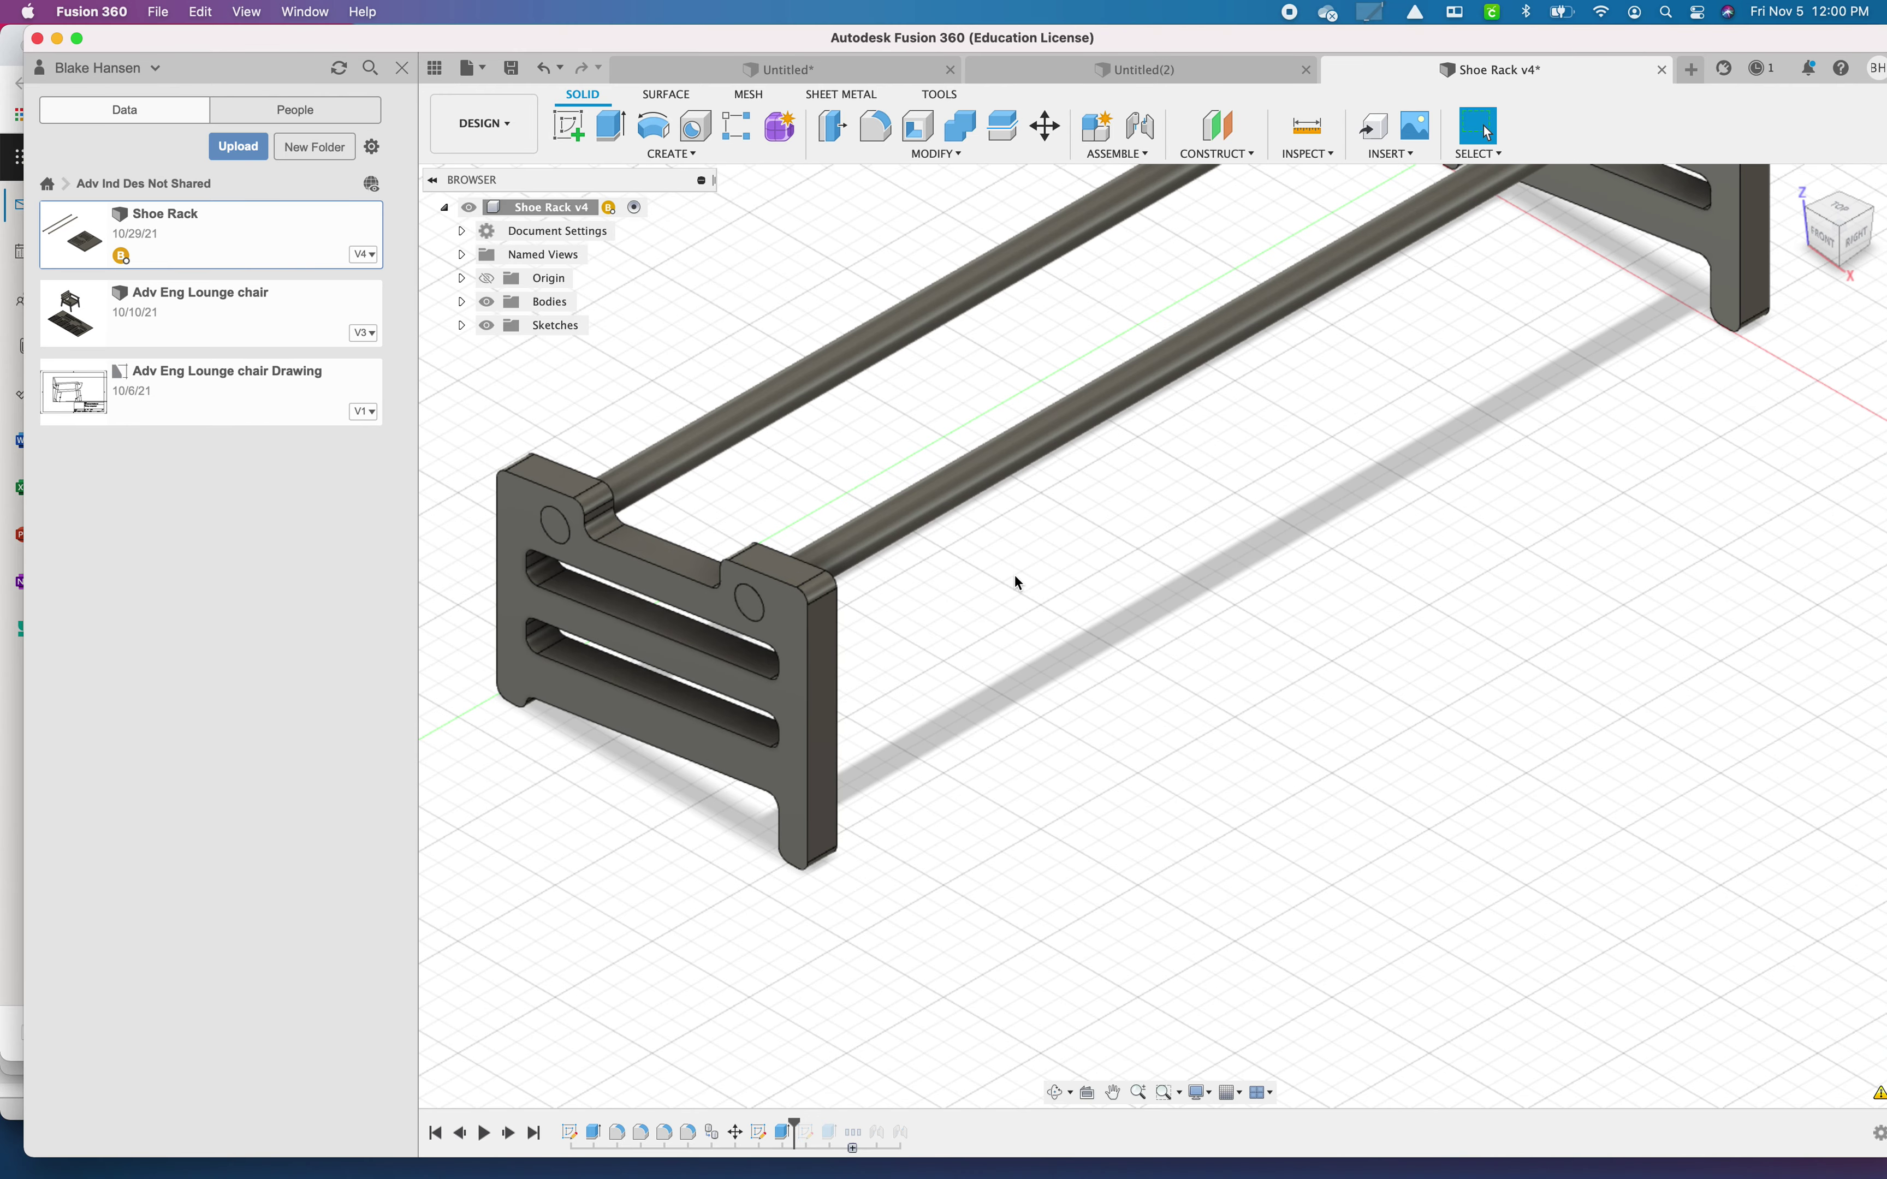
{"action": "key", "text": "i"}
{"action": "scroll", "coordinate": [814, 581], "scroll_direction": "up", "scroll_amount": 5}
{"action": "left_click", "coordinate": [813, 581]}
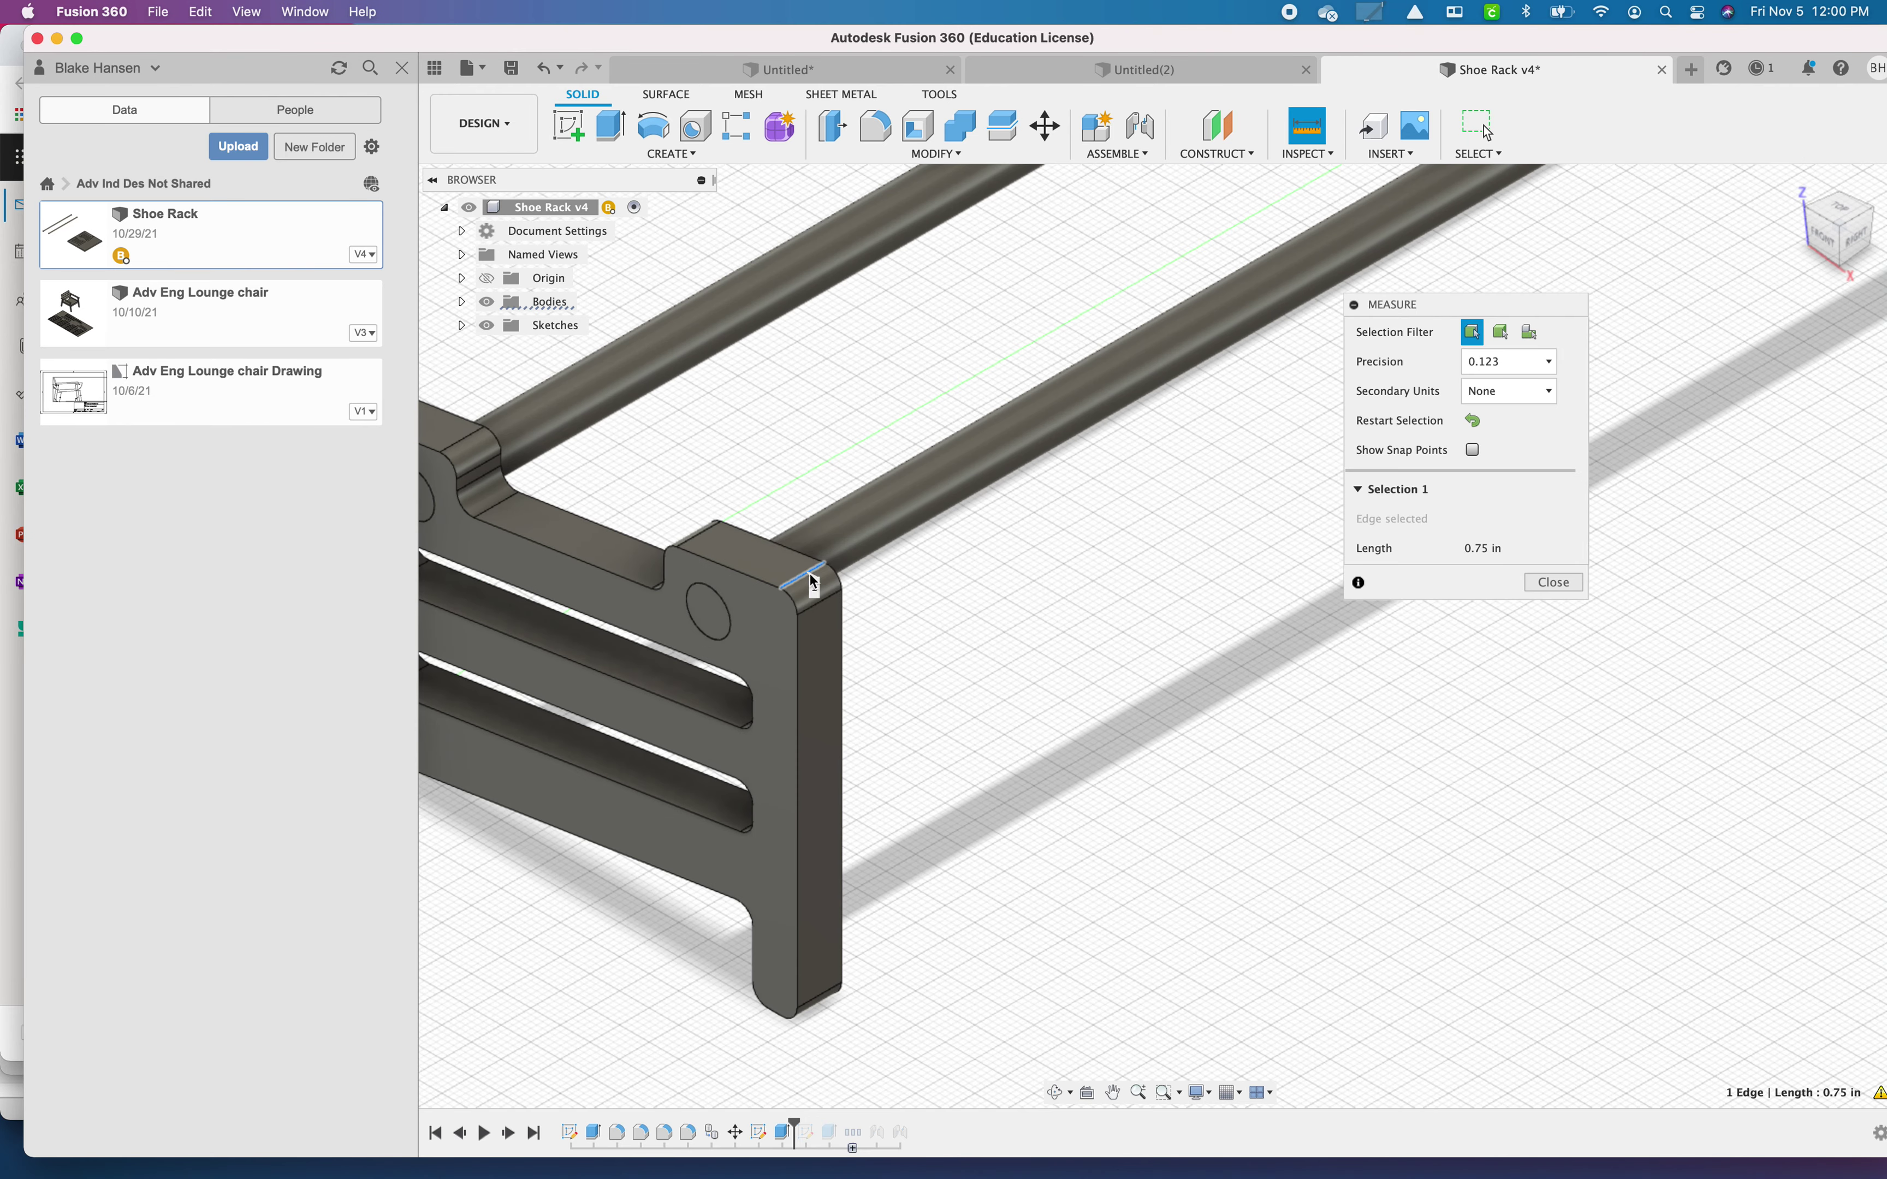
{"action": "left_click", "coordinate": [1553, 582]}
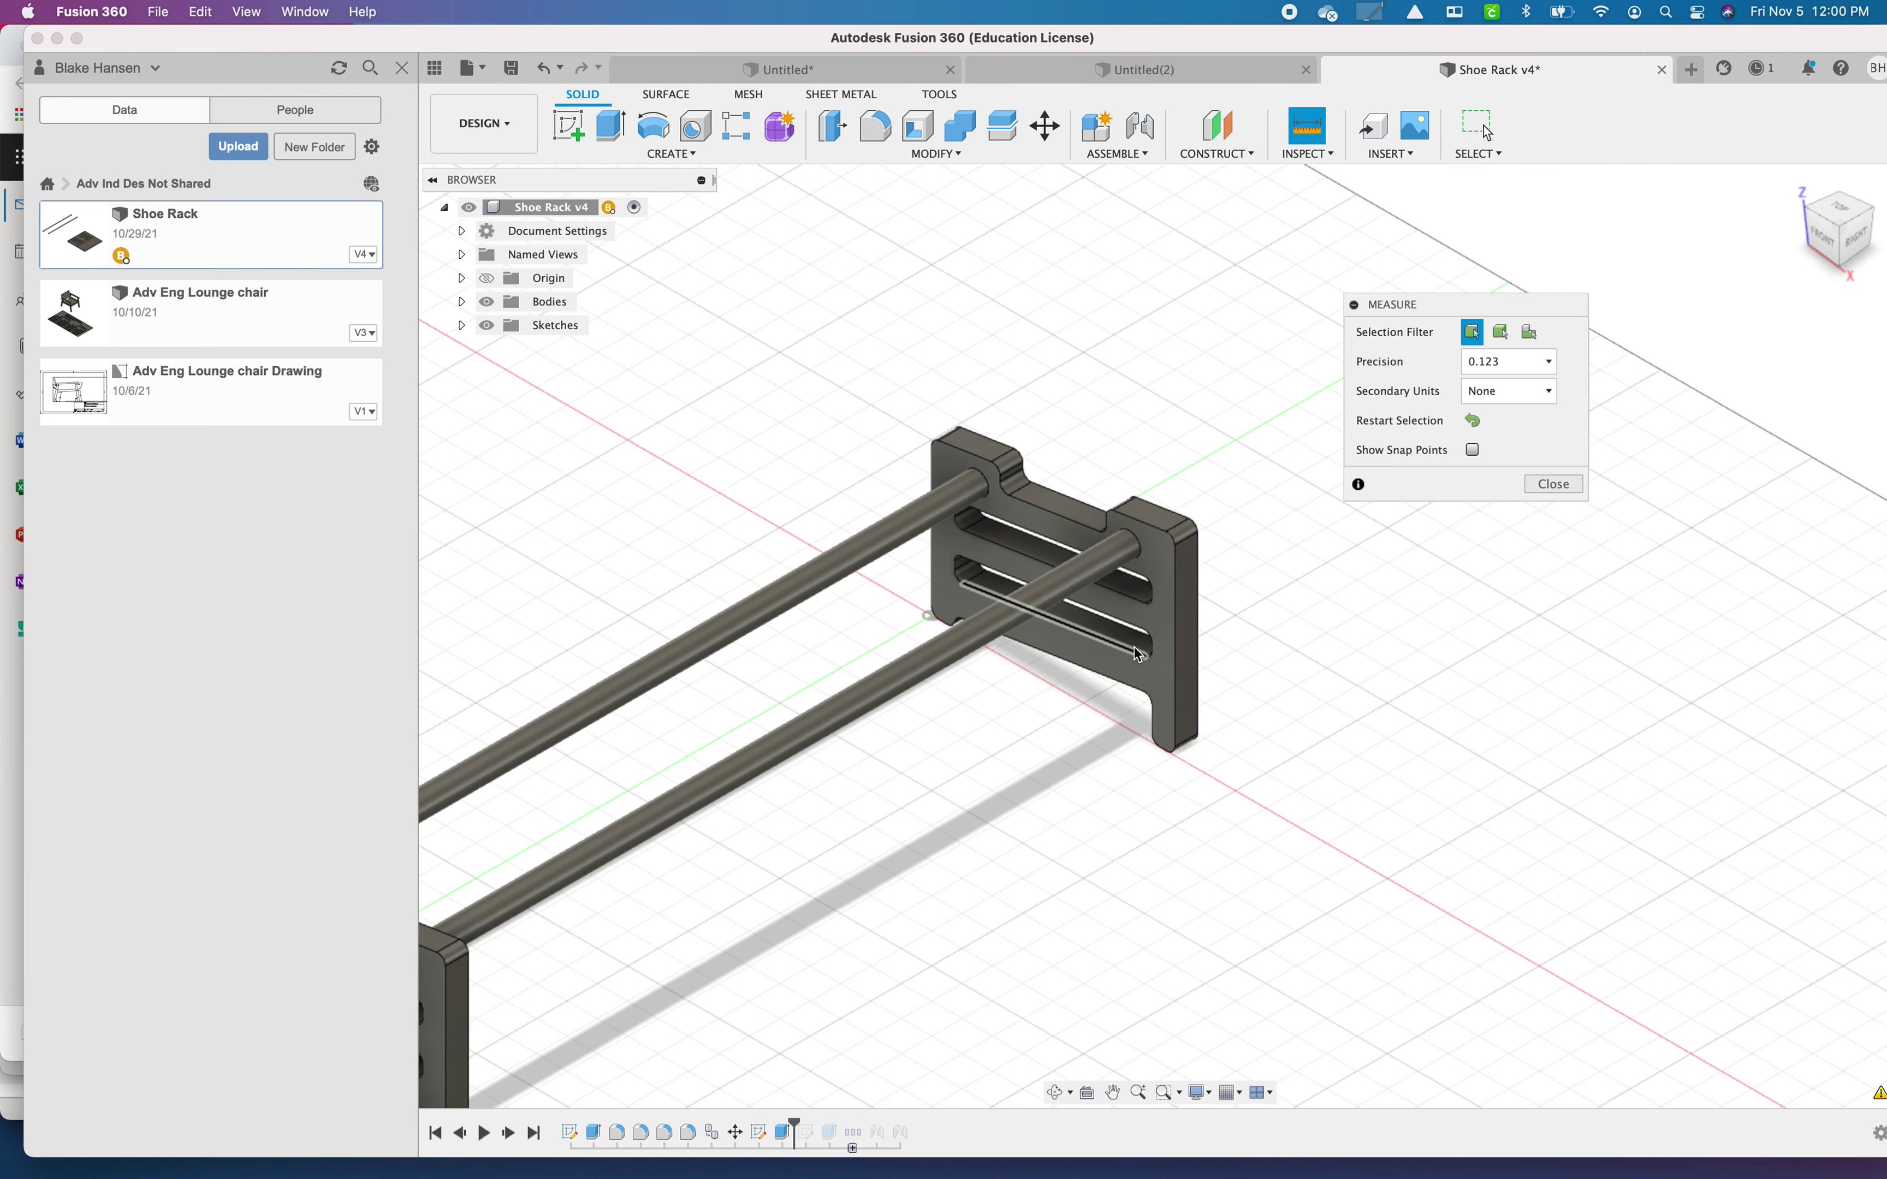
{"action": "scroll", "coordinate": [1138, 655], "scroll_direction": "up", "scroll_amount": 3}
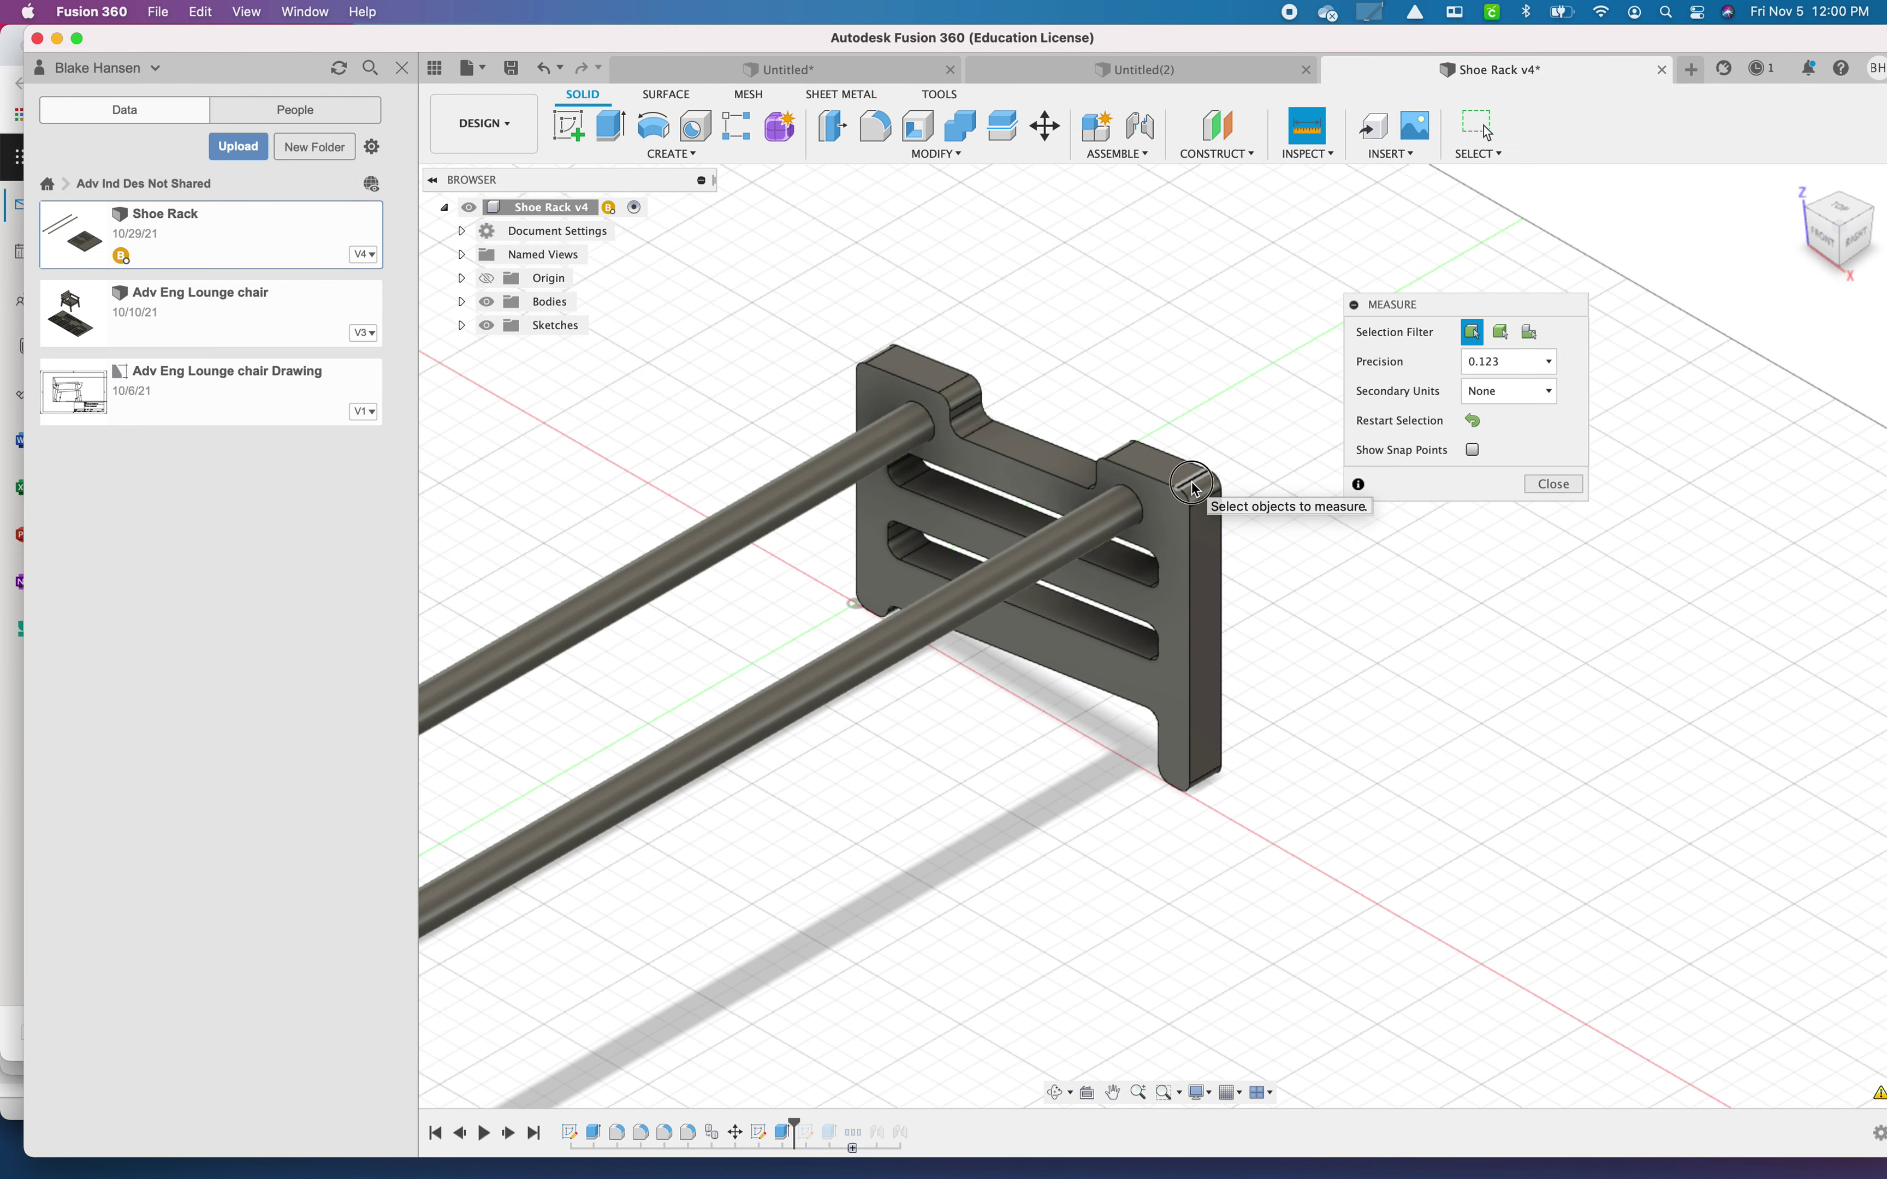
{"action": "left_click", "coordinate": [1193, 480]}
{"action": "left_click", "coordinate": [1540, 582]}
{"action": "scroll", "coordinate": [977, 731], "scroll_direction": "down", "scroll_amount": 5}
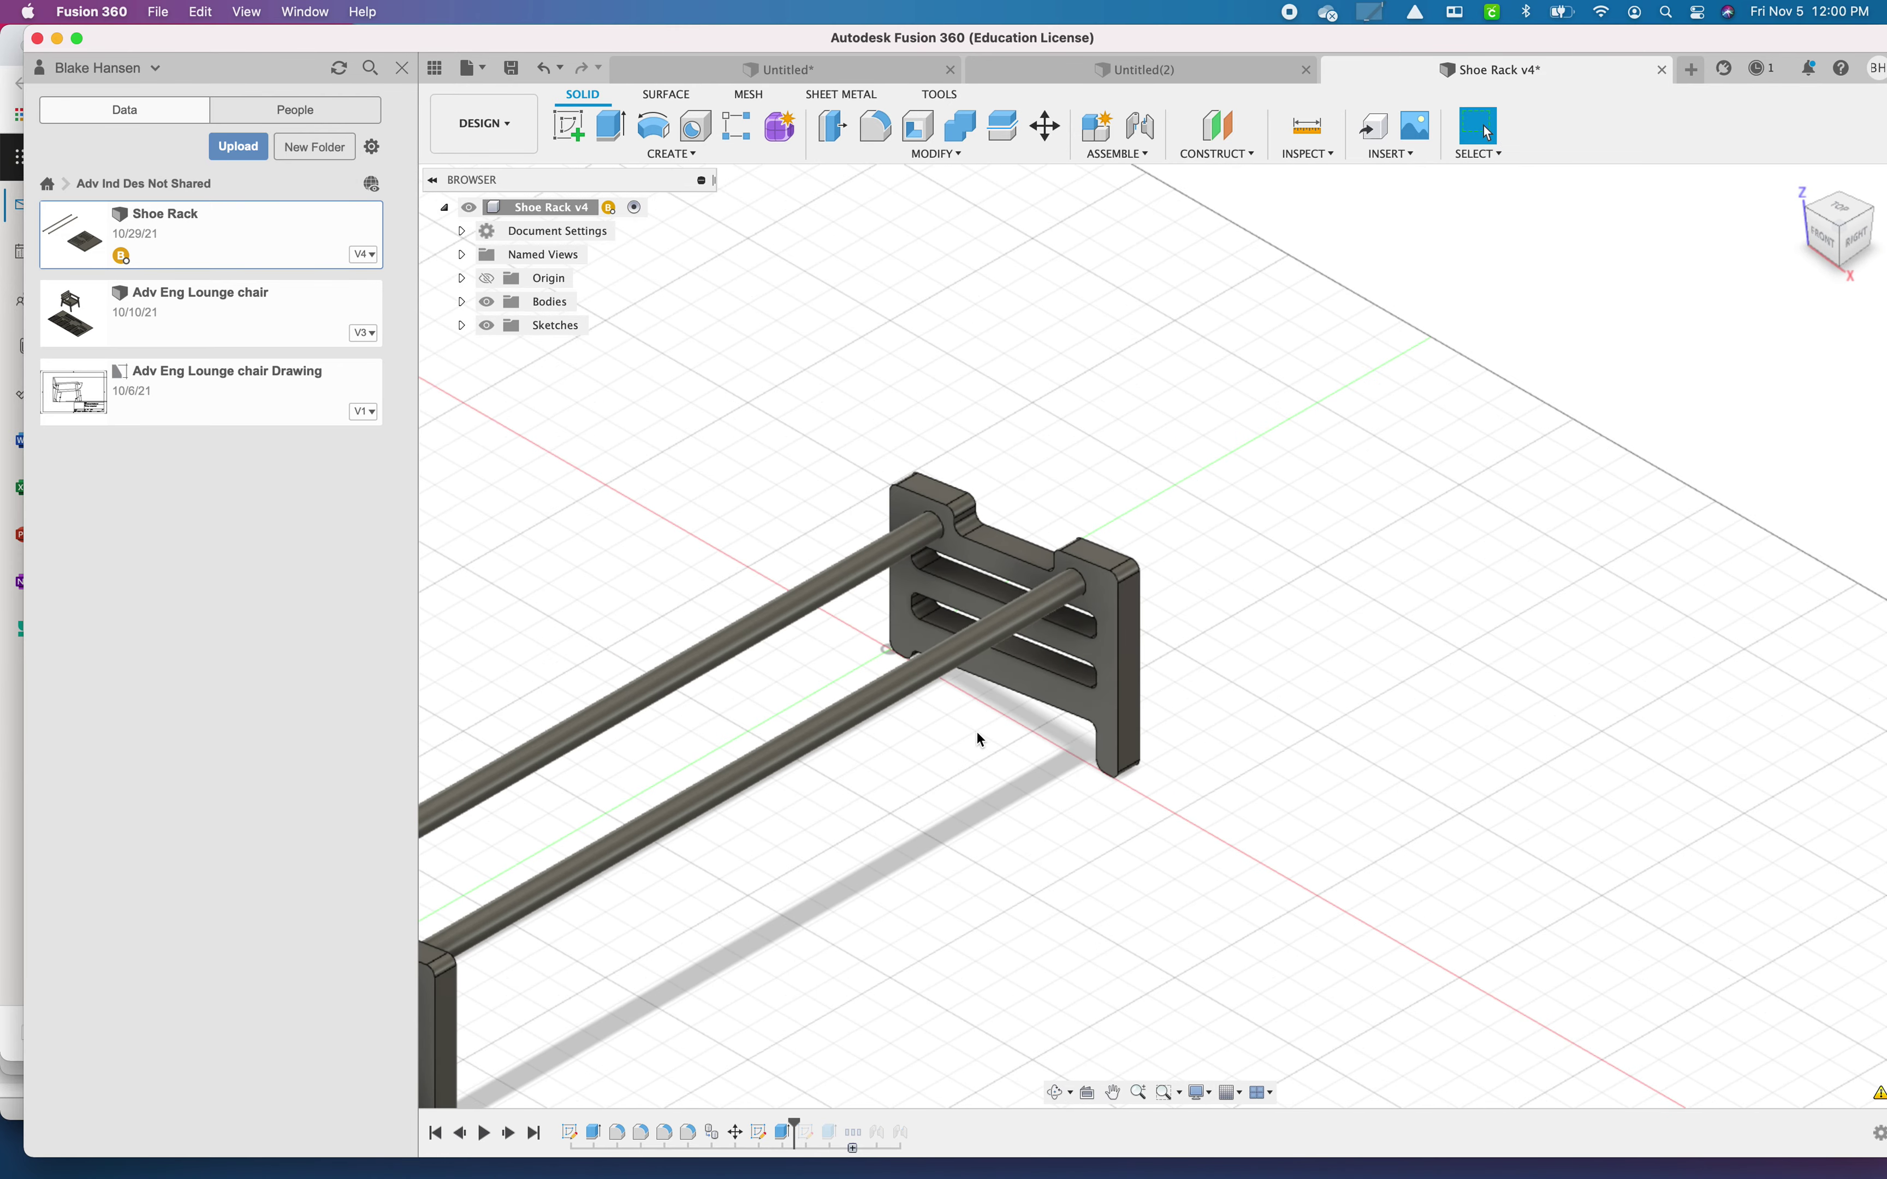
Step: Make Sketch4, the square board outline beside the shoe rack, visible
{"action": "middle_click_drag", "start_coordinate": [1062, 1006], "coordinate": [1005, 965]}
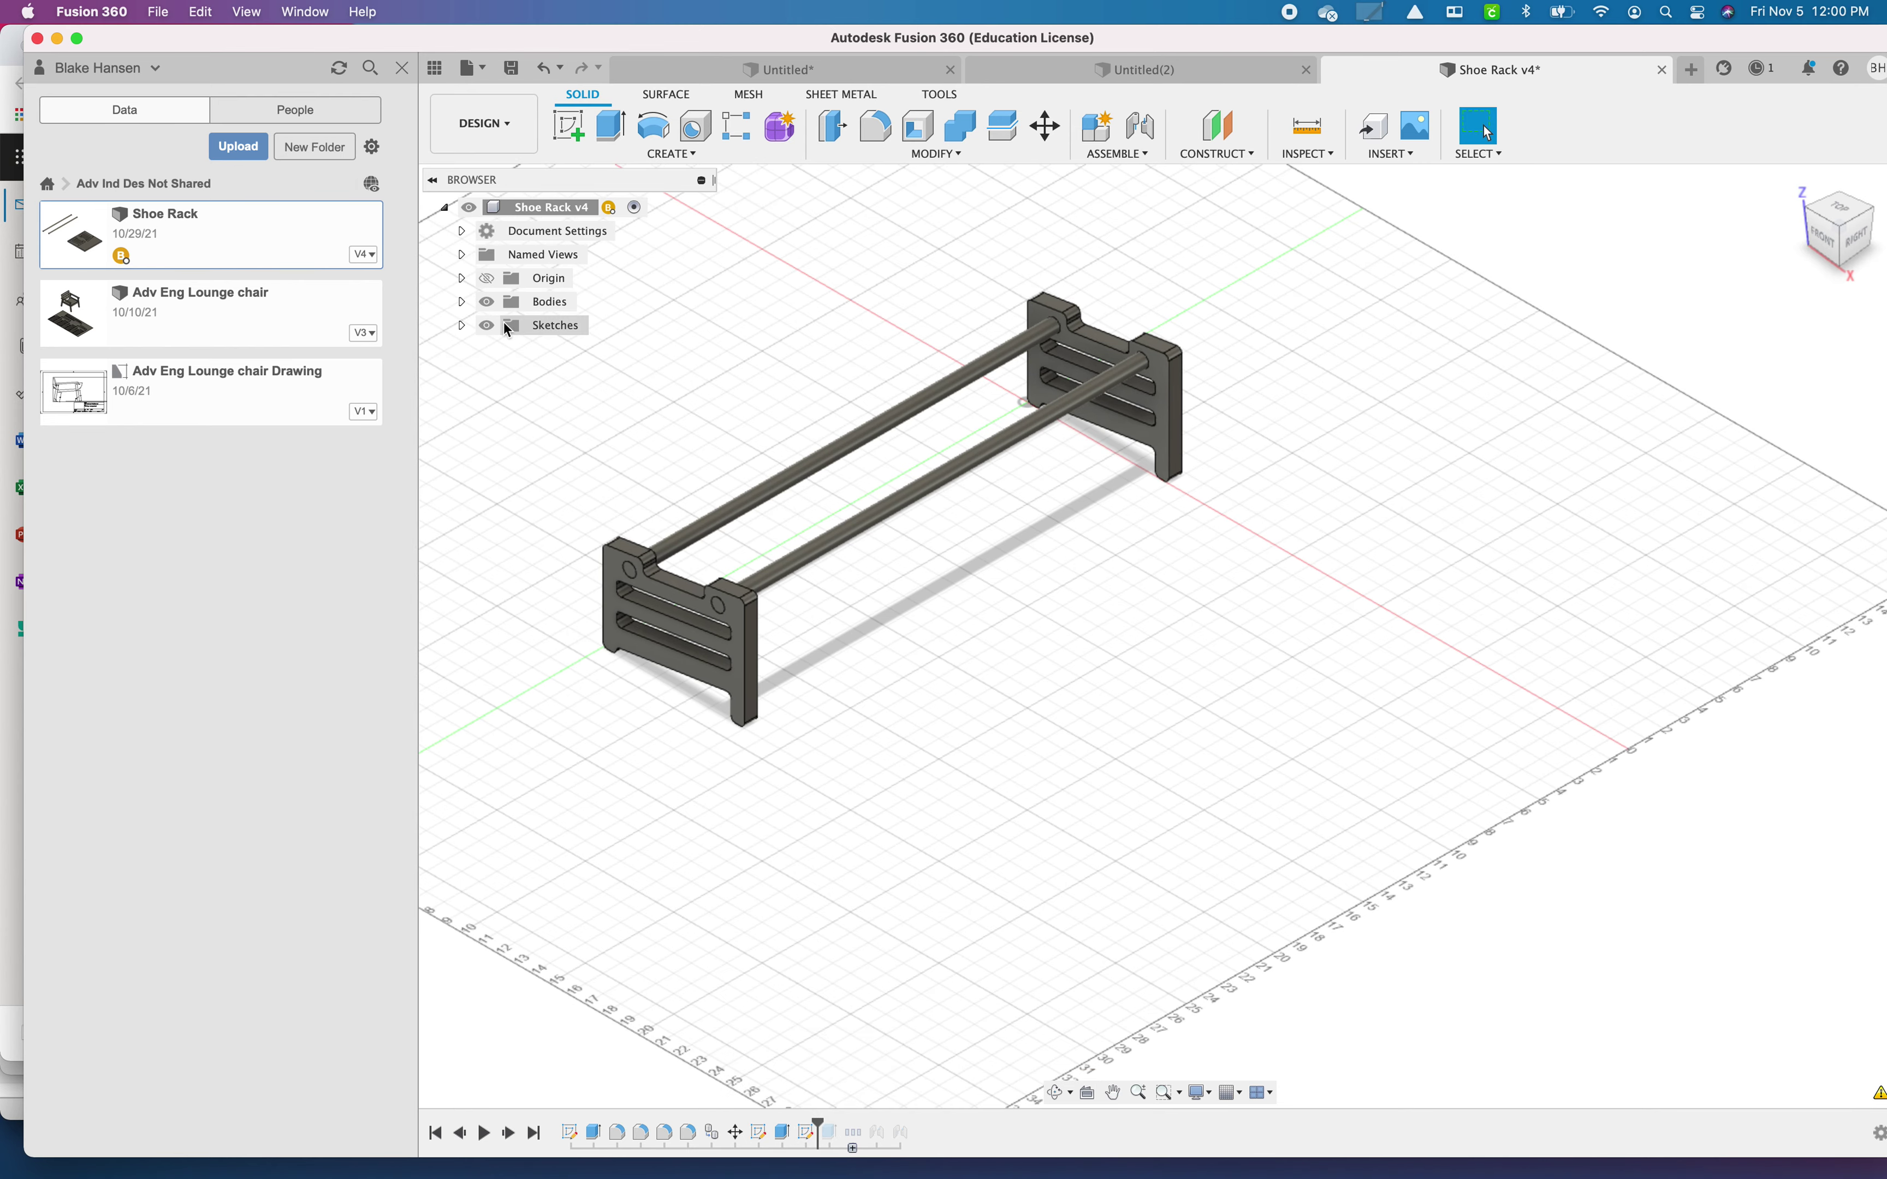
{"action": "left_click", "coordinate": [462, 325]}
{"action": "left_click", "coordinate": [507, 397]}
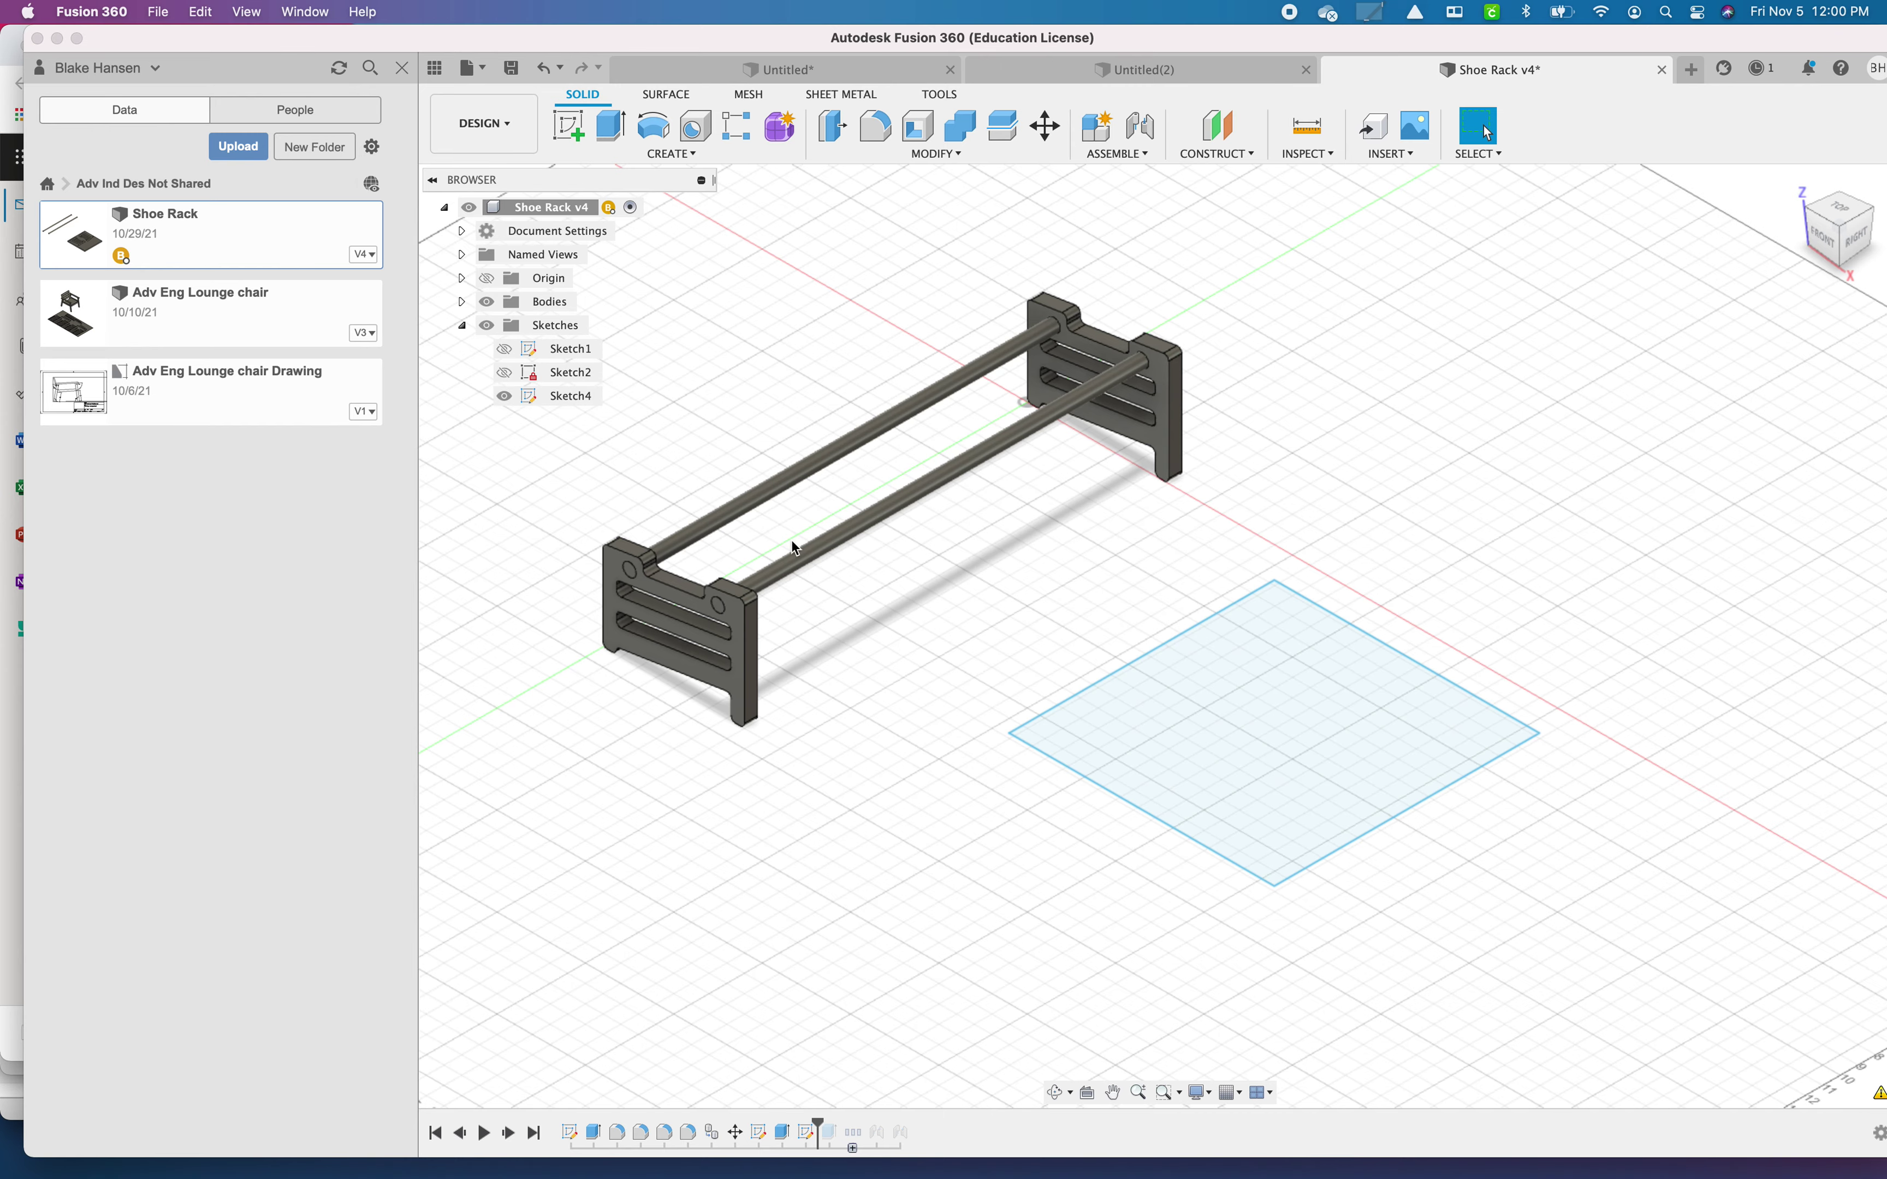
{"action": "mouse_move", "coordinate": [1341, 881]}
{"action": "middle_mouse_down"}
{"action": "mouse_move", "coordinate": [1053, 855]}
{"action": "mouse_move", "coordinate": [1037, 833]}
{"action": "middle_mouse_up"}
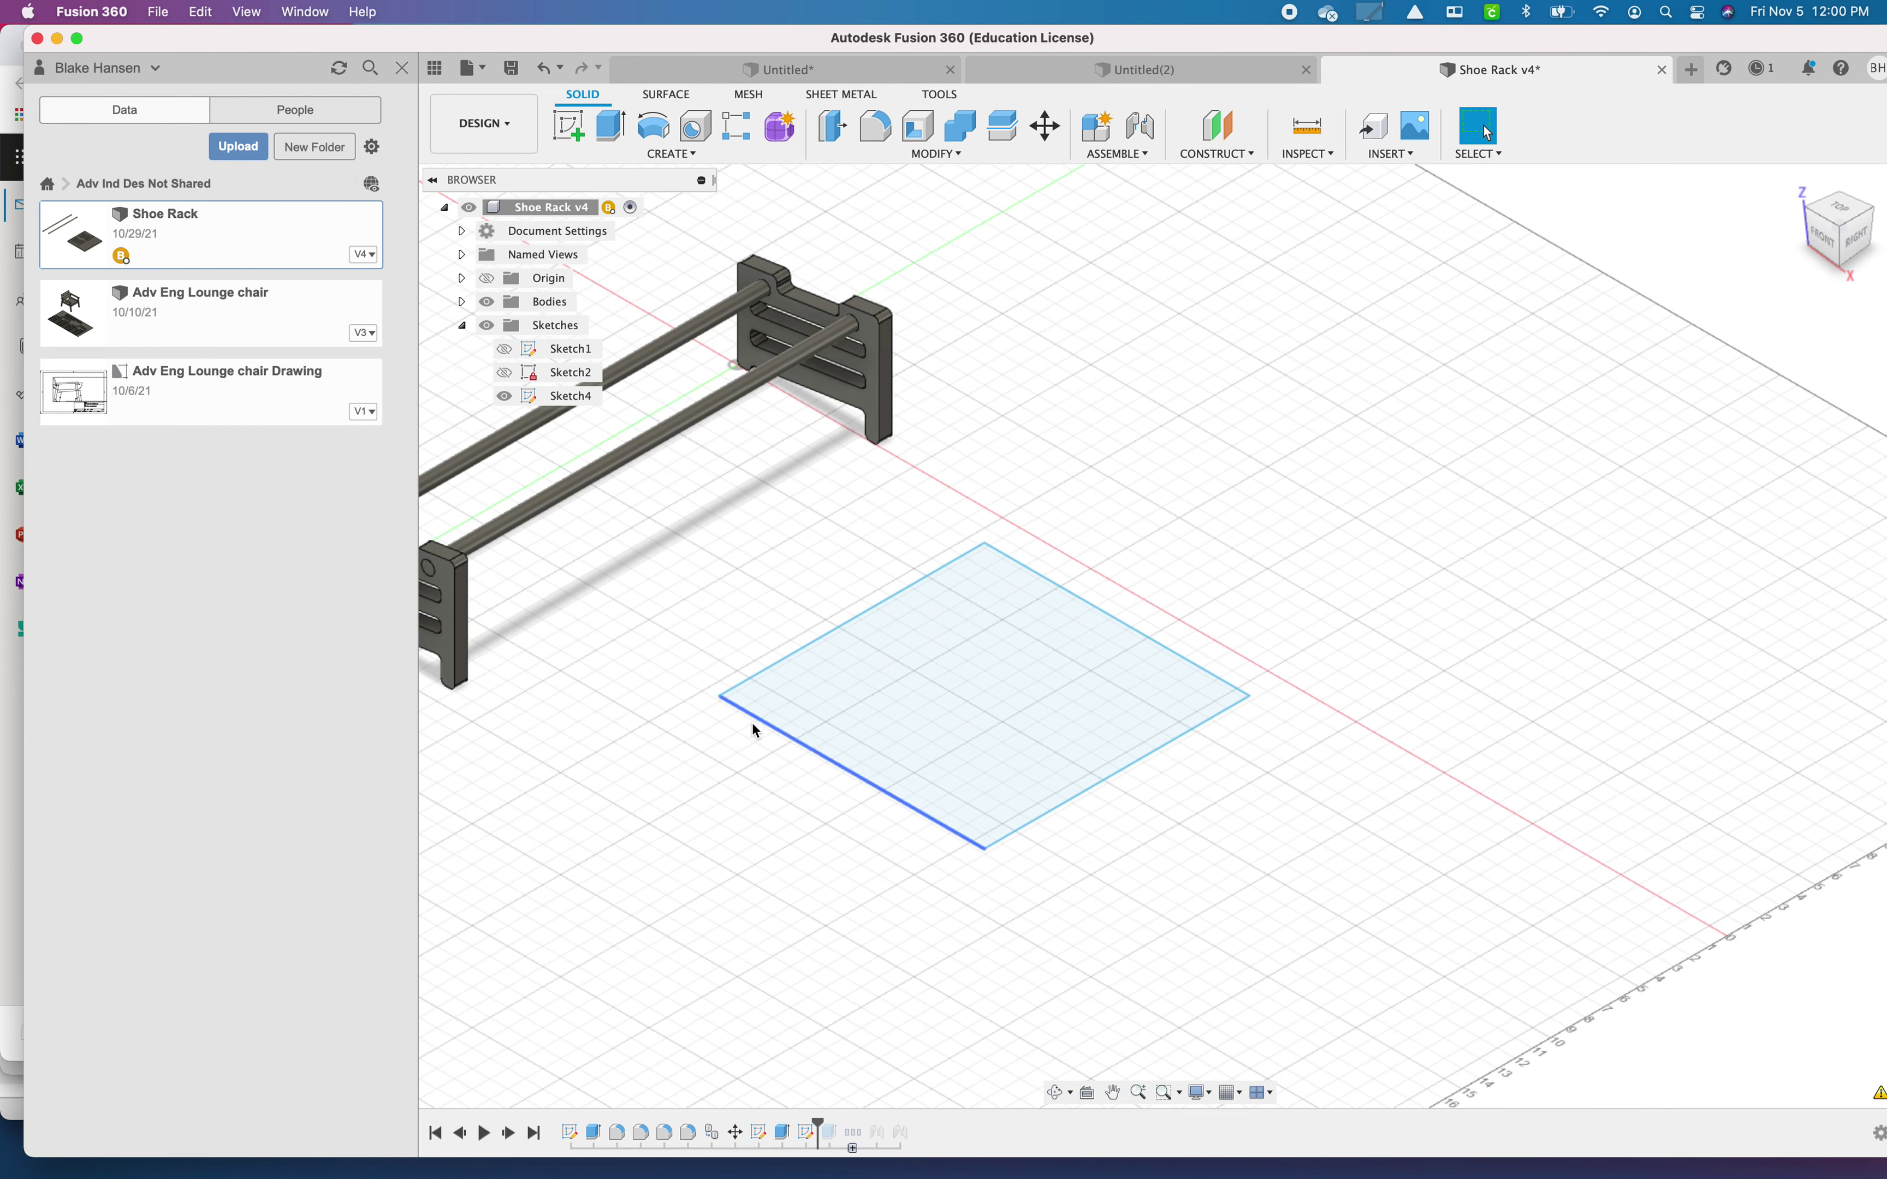
Step: Roll the history marker forward past the square board's extrusion and delete the timeline features after it
{"action": "left_click_drag", "start_coordinate": [820, 1120], "coordinate": [842, 1124]}
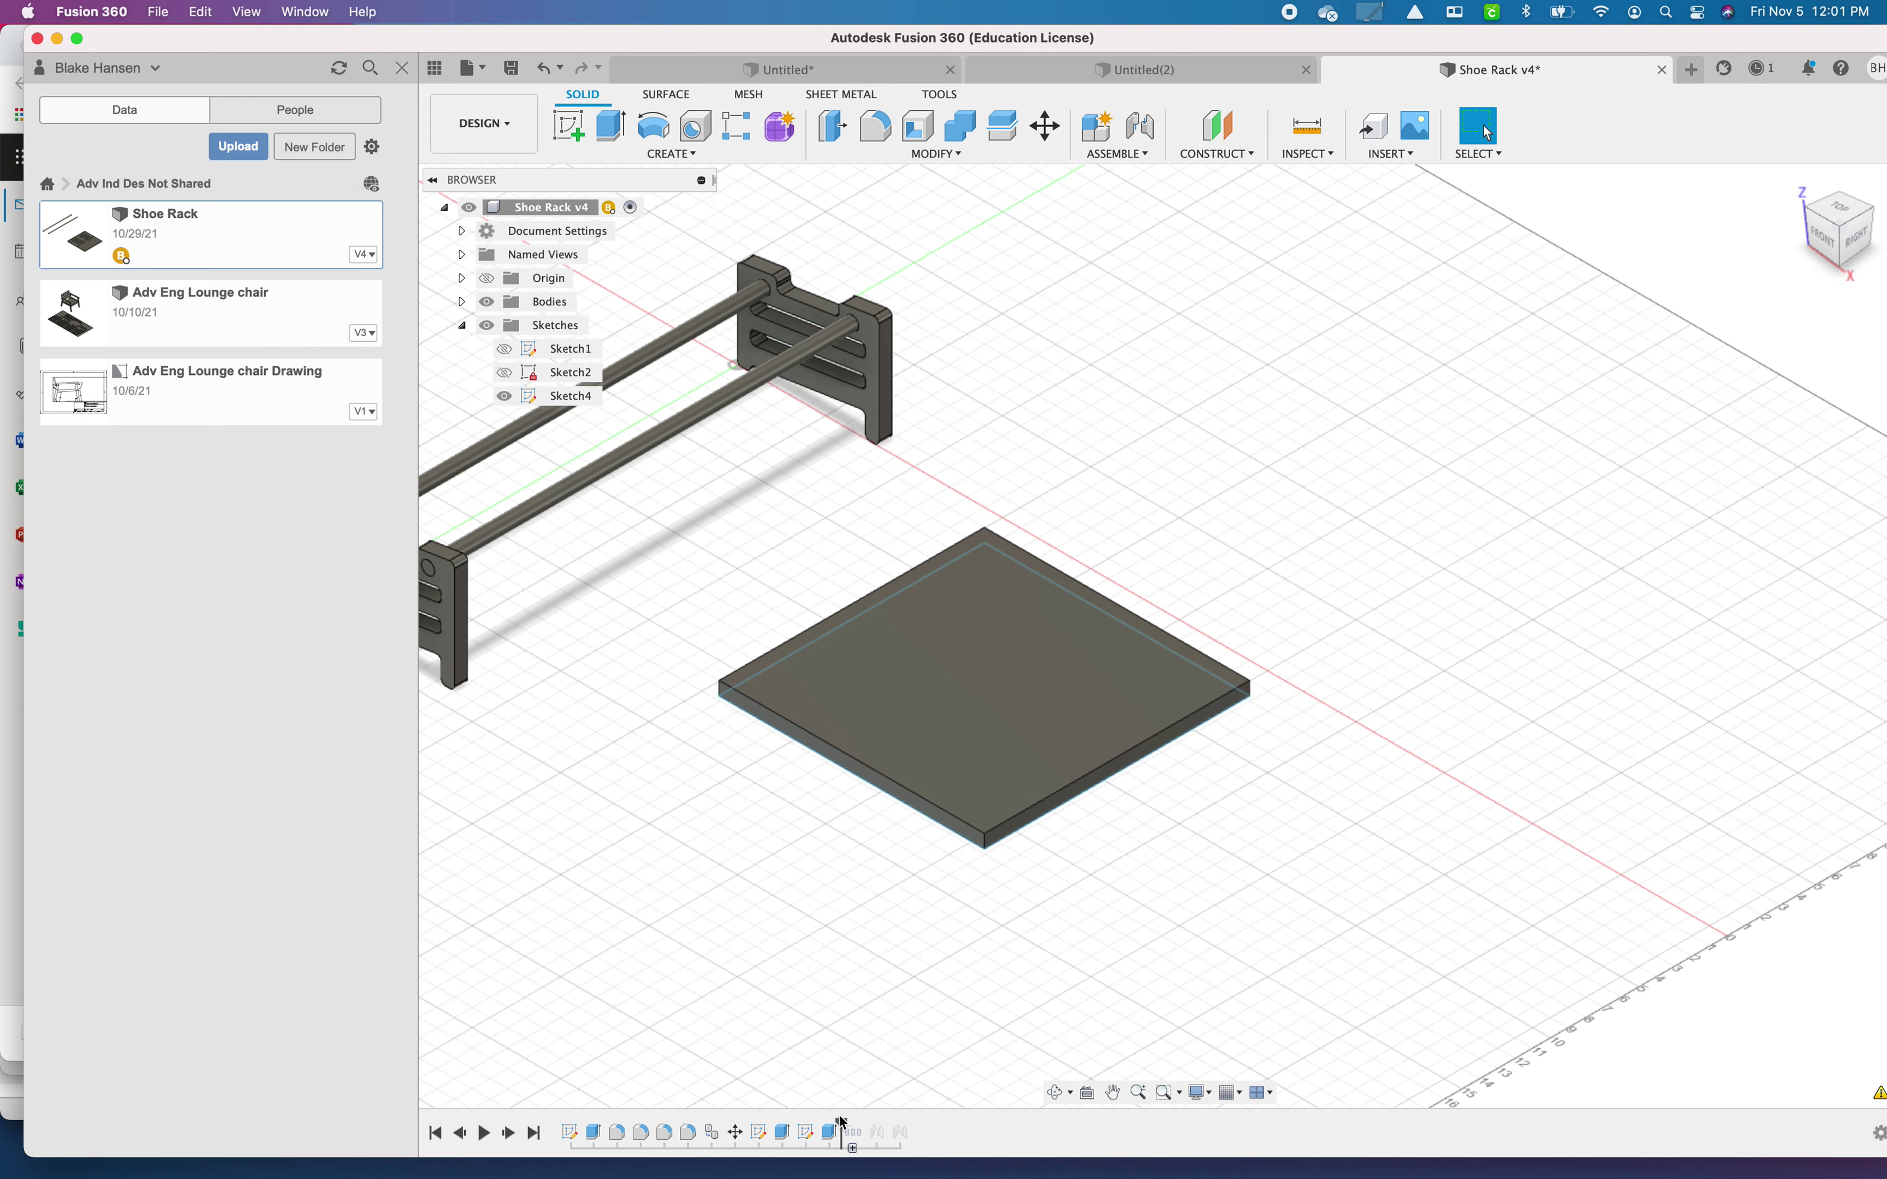
{"action": "key", "text": "Delete"}
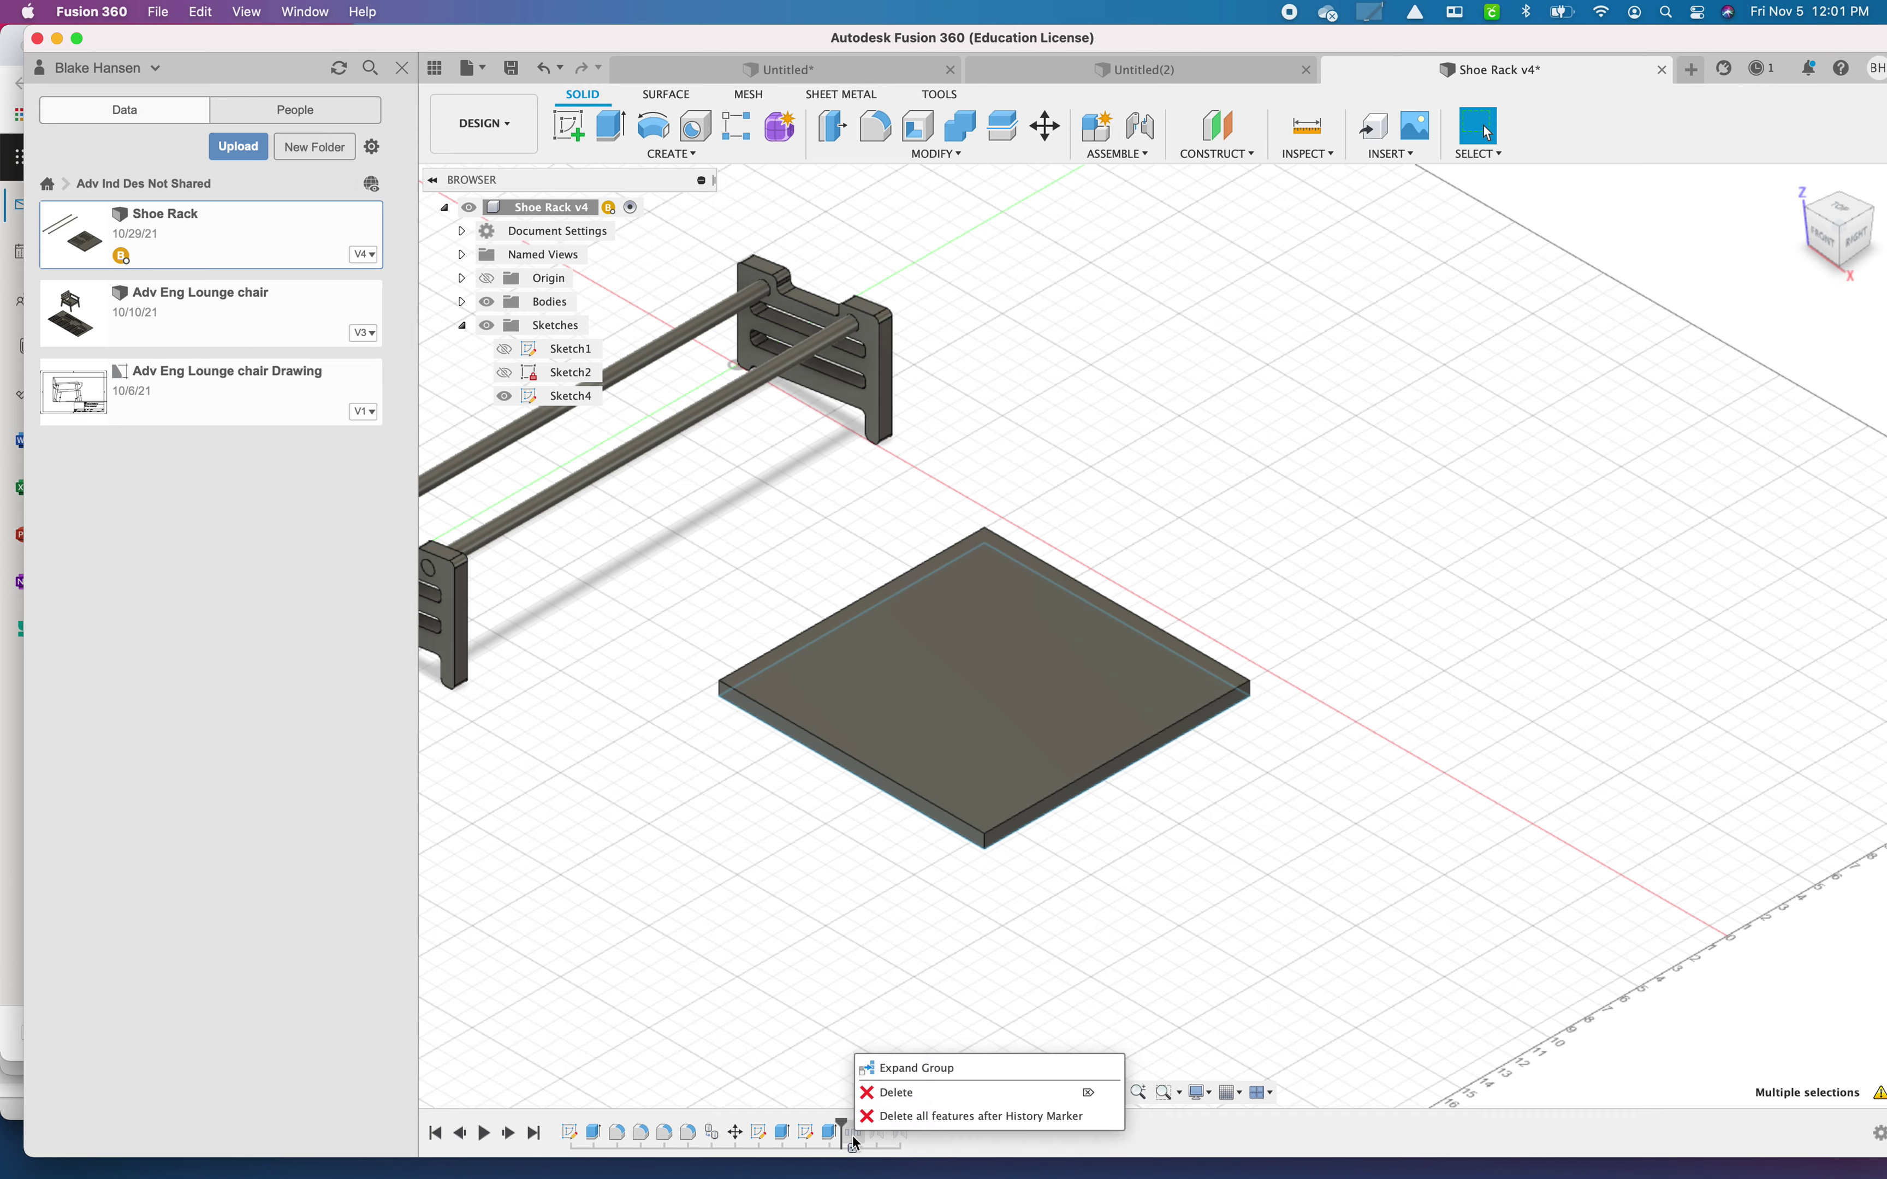
{"action": "key", "text": "Return"}
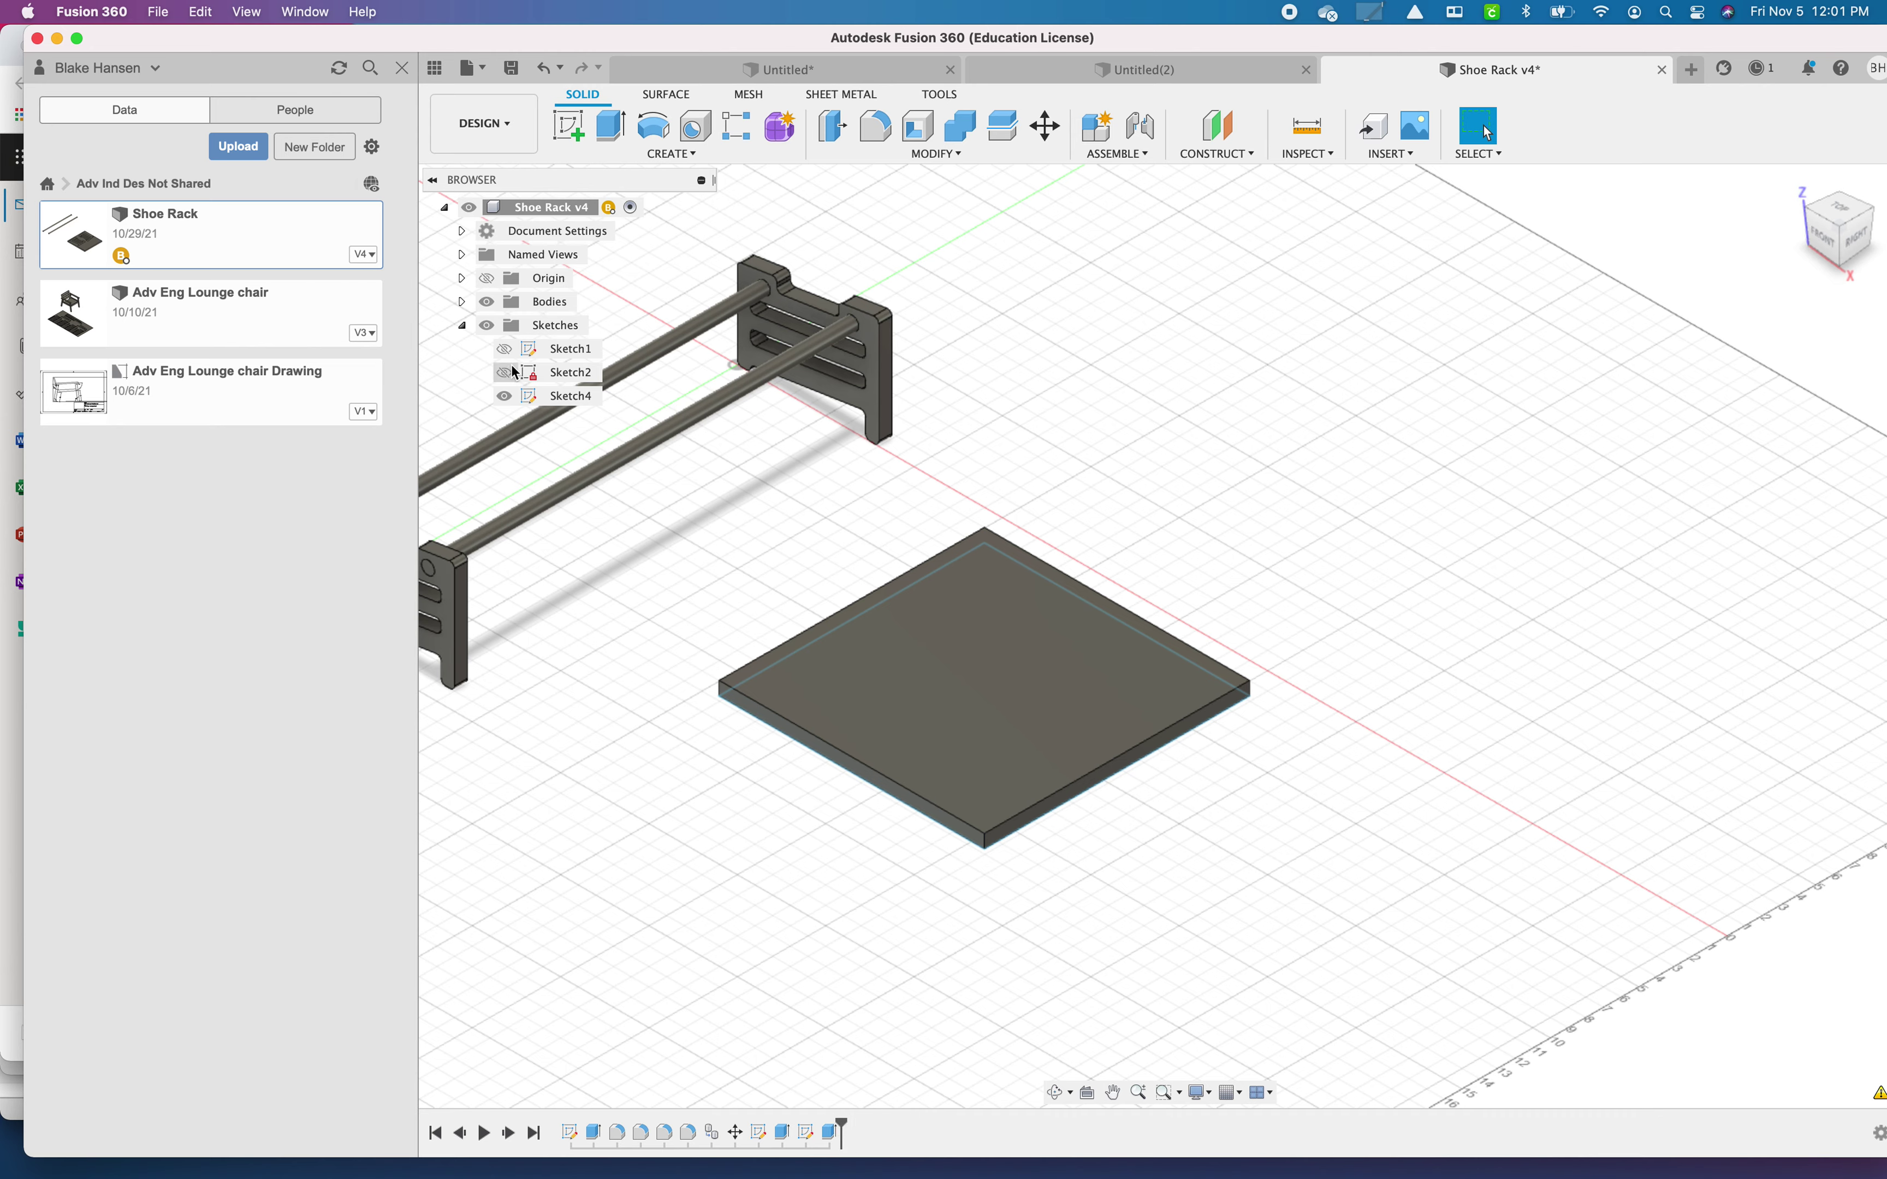
Step: Create components from all the bodies in the shoe rack design
{"action": "double_click", "coordinate": [553, 304]}
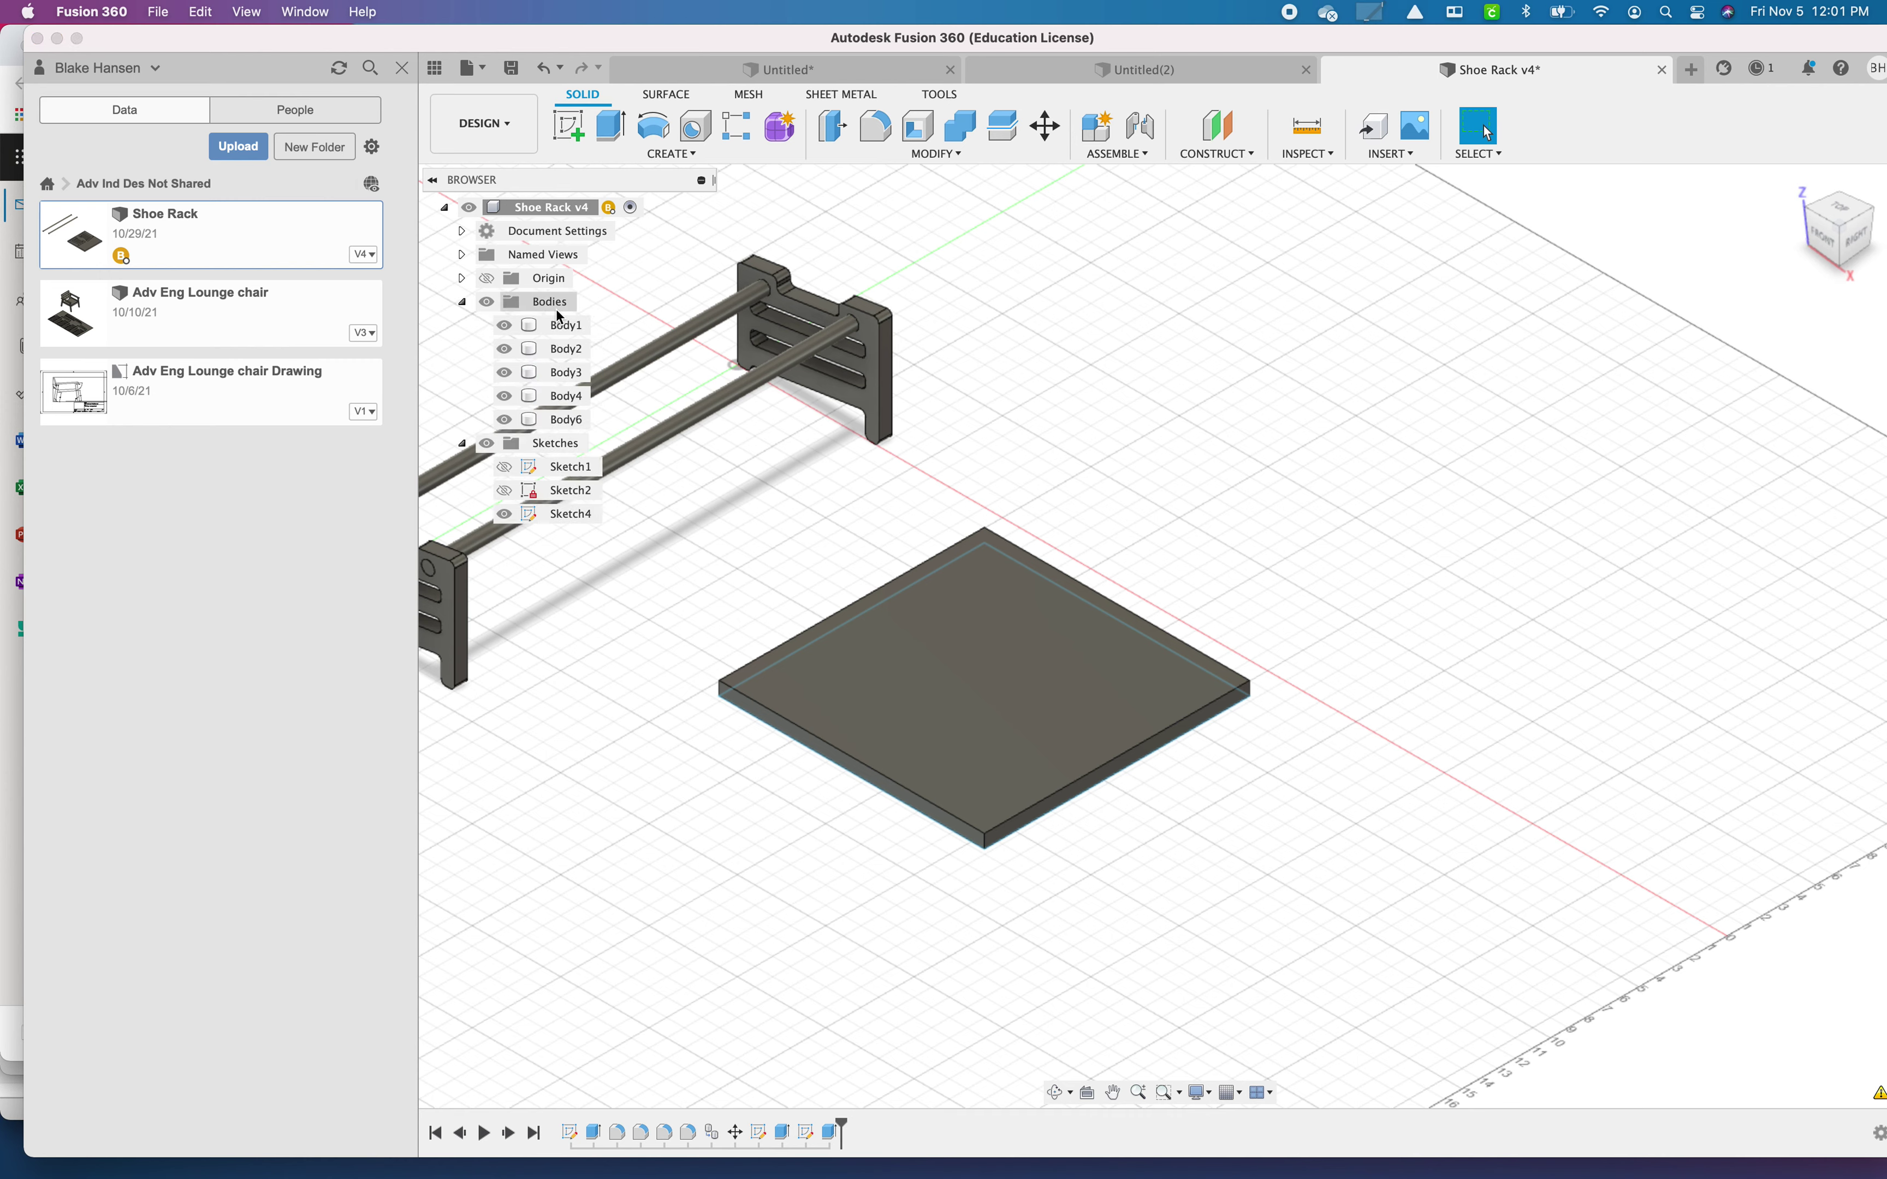
{"action": "right_click", "coordinate": [558, 311]}
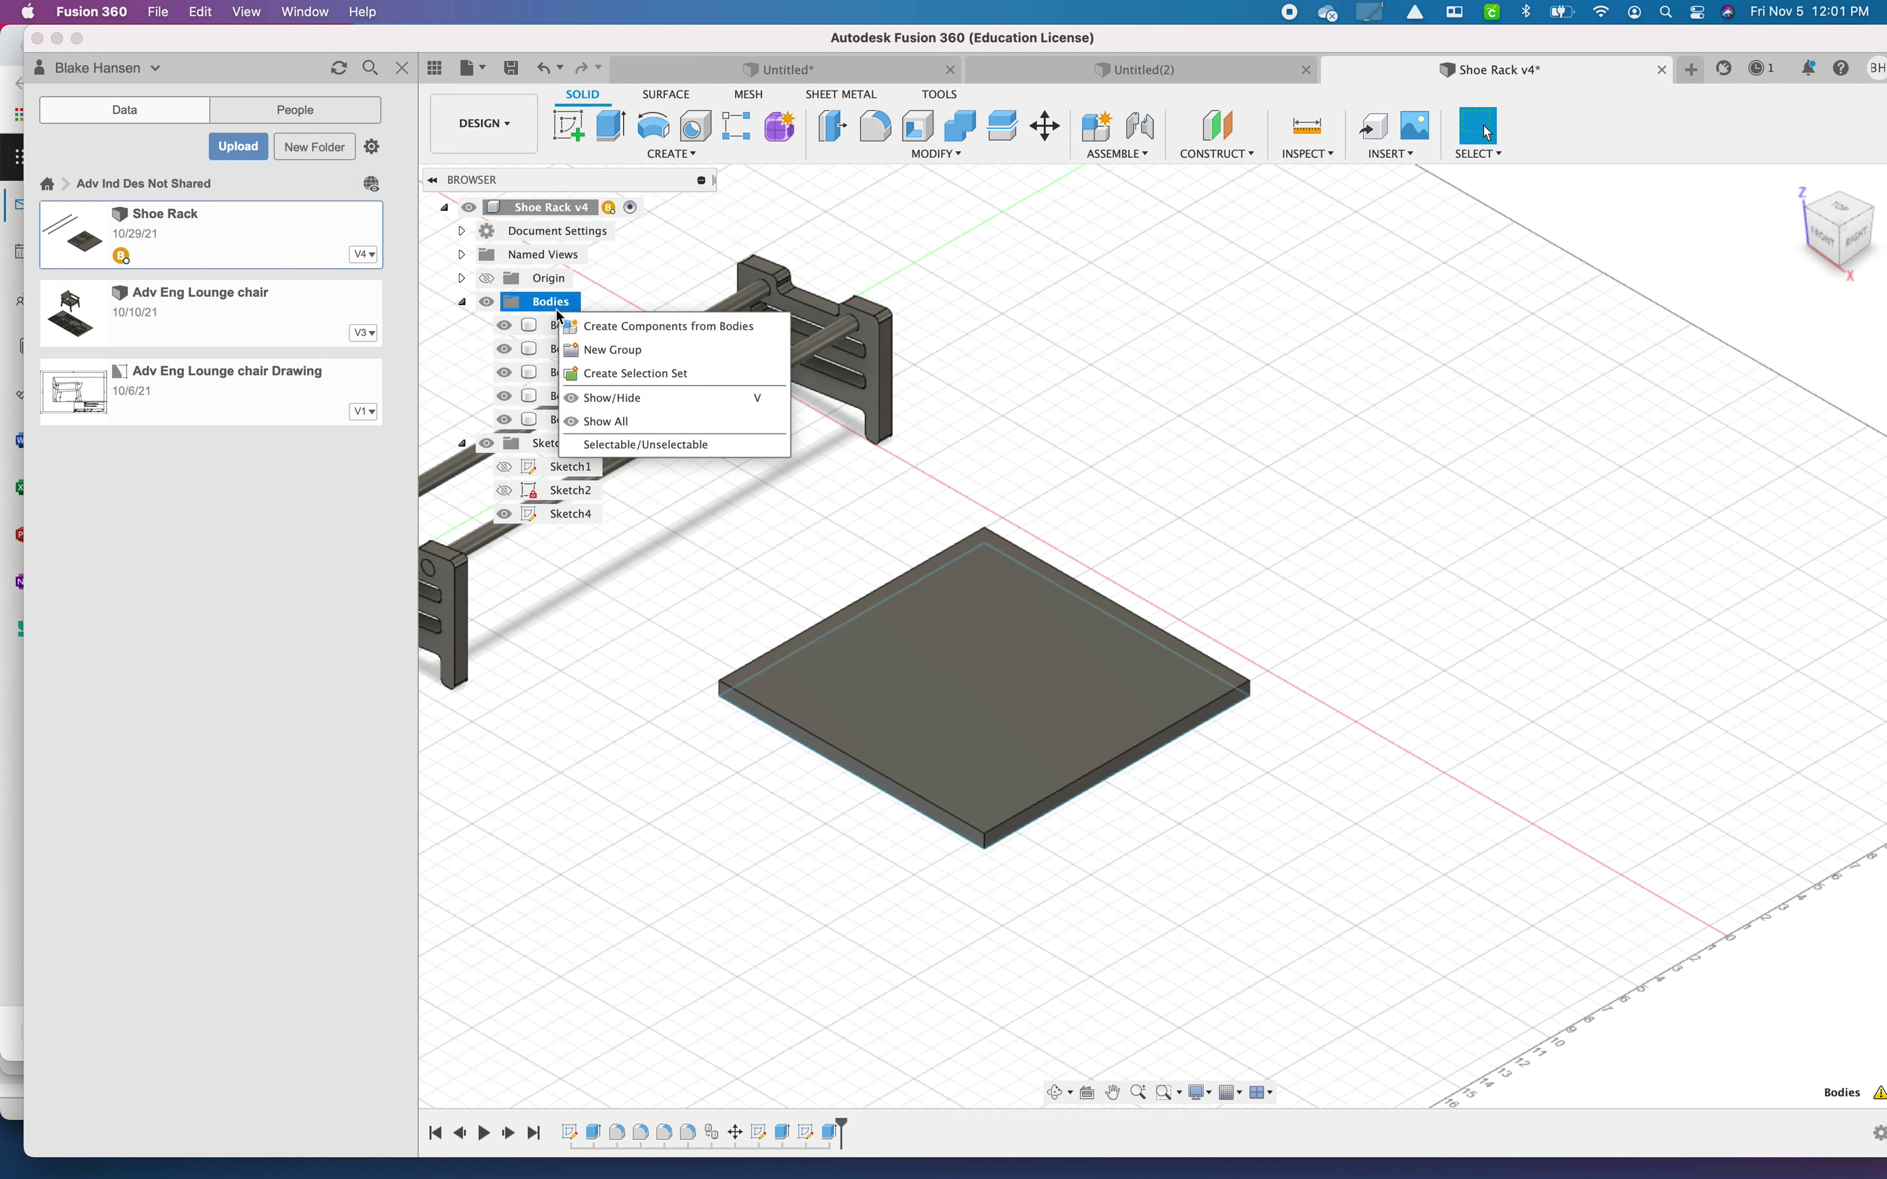
{"action": "left_click", "coordinate": [628, 326]}
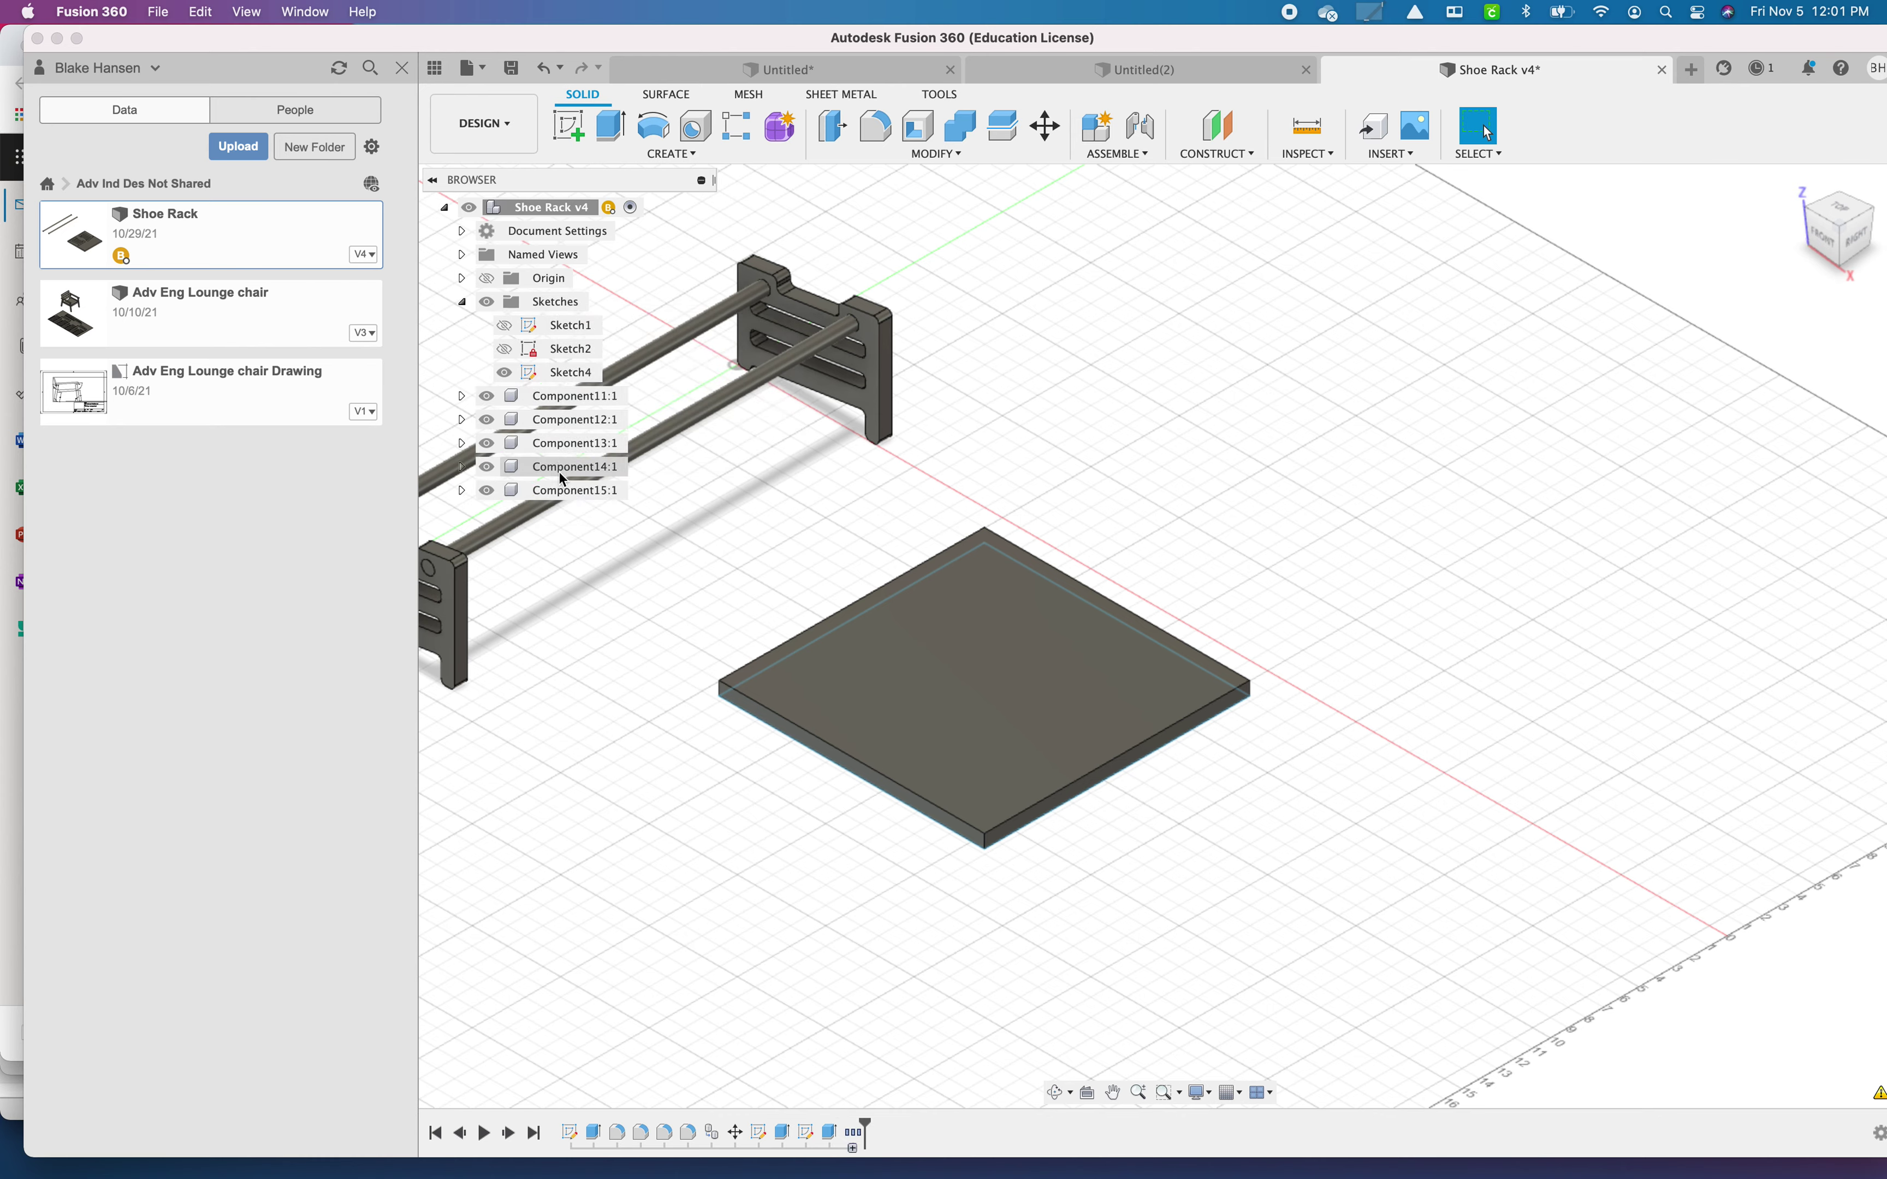
{"action": "middle_click_drag", "start_coordinate": [945, 391], "coordinate": [1003, 304]}
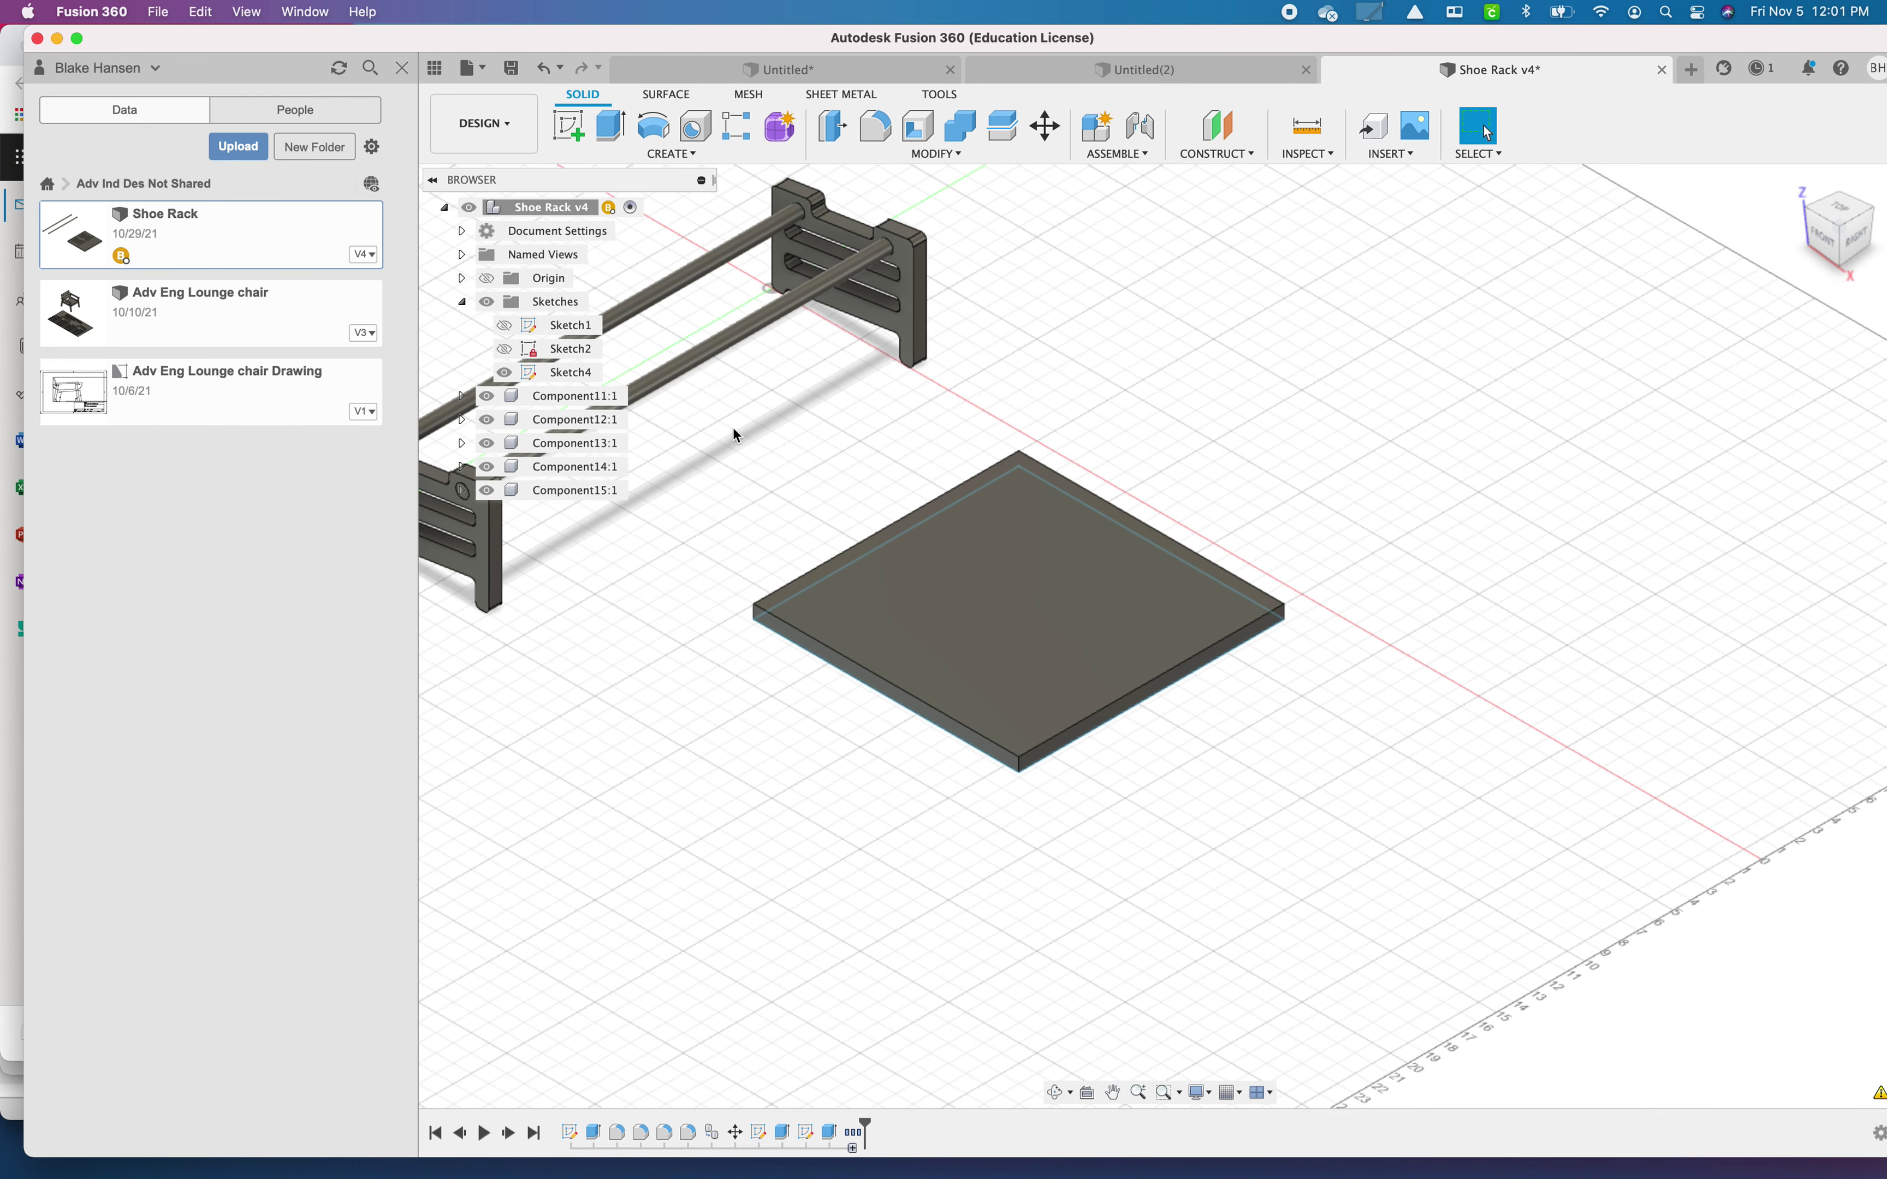
{"action": "left_click", "coordinate": [575, 404]}
{"action": "right_click", "coordinate": [575, 405]}
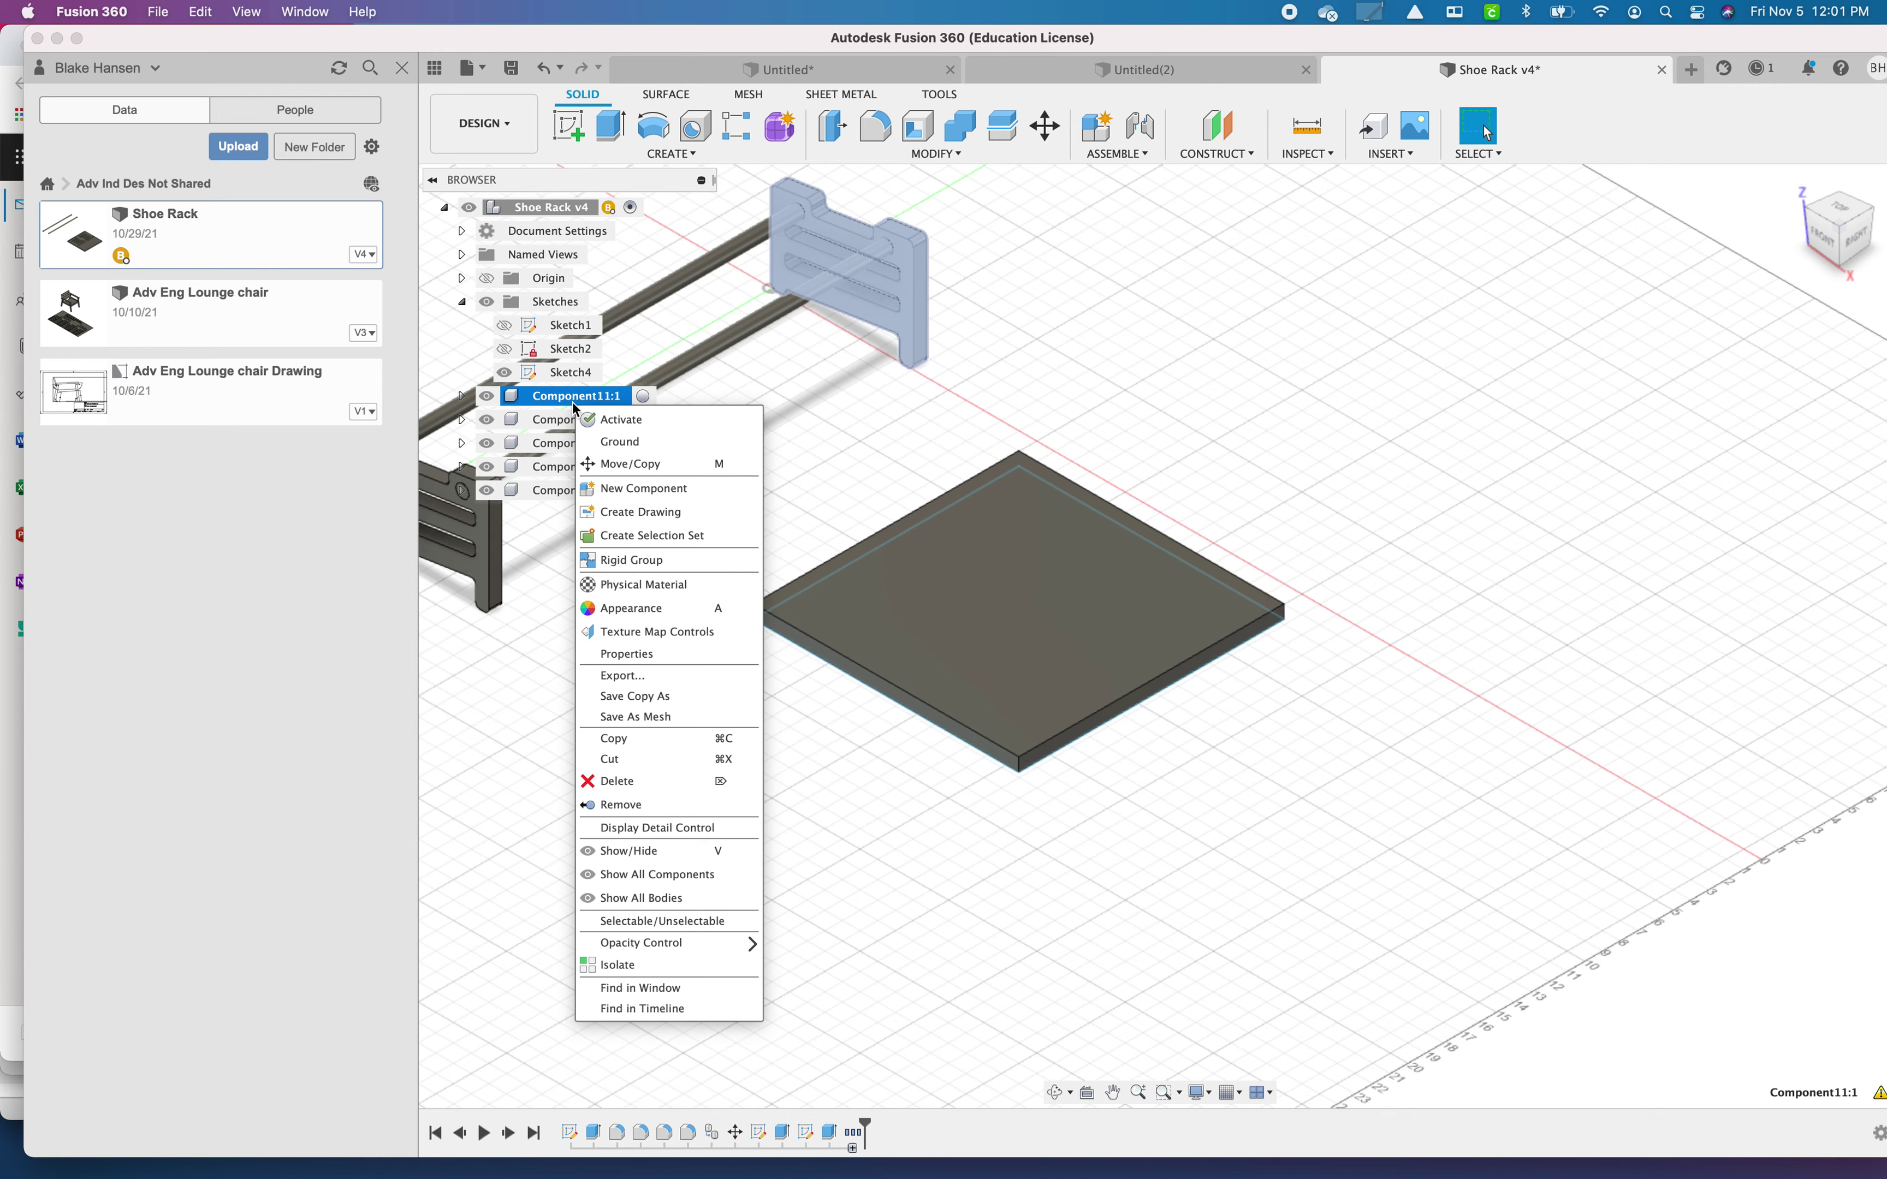
{"action": "left_click", "coordinate": [963, 349]}
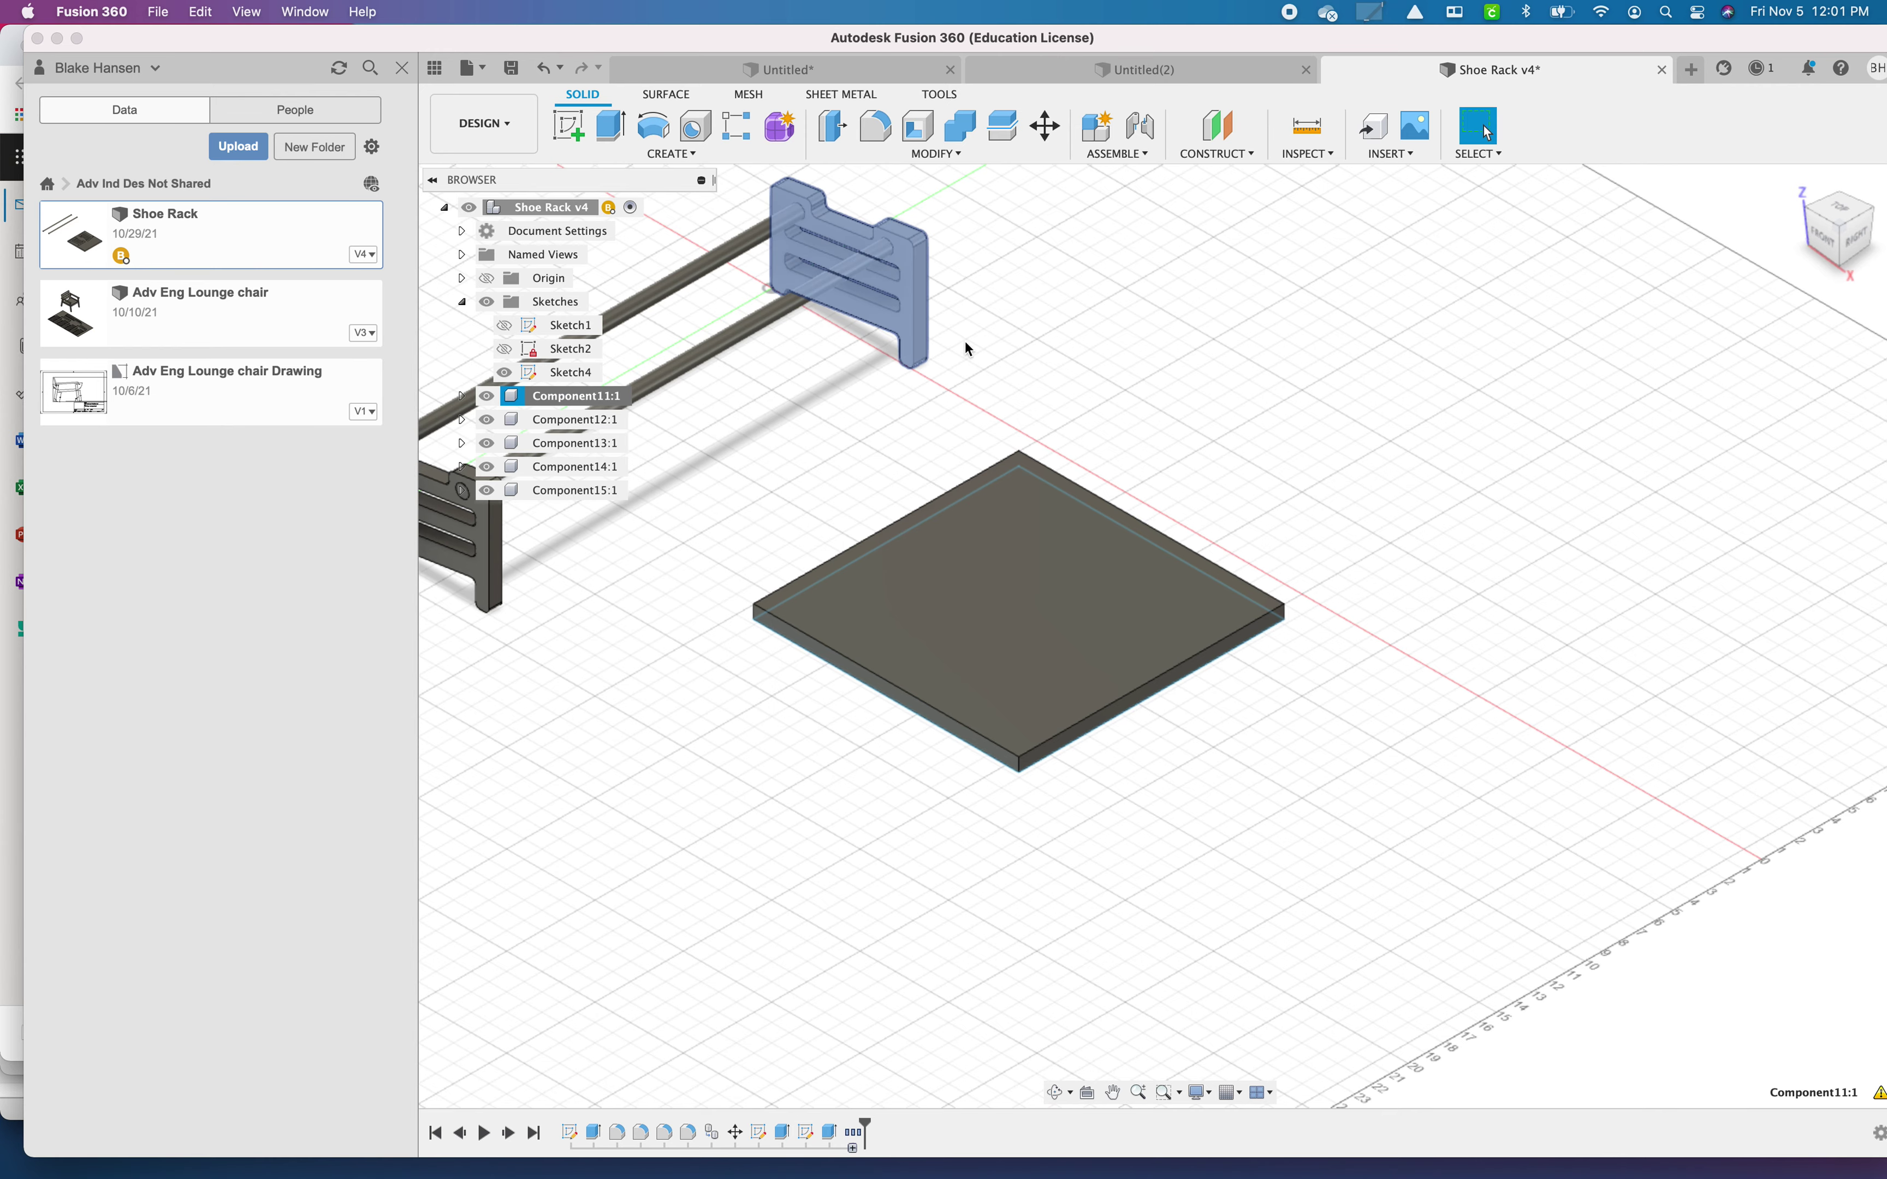
Step: Start a joint between the inner face of end panel Component11 and the centre of the board's upper face
{"action": "left_click", "coordinate": [1114, 154]}
{"action": "left_click", "coordinate": [1129, 202]}
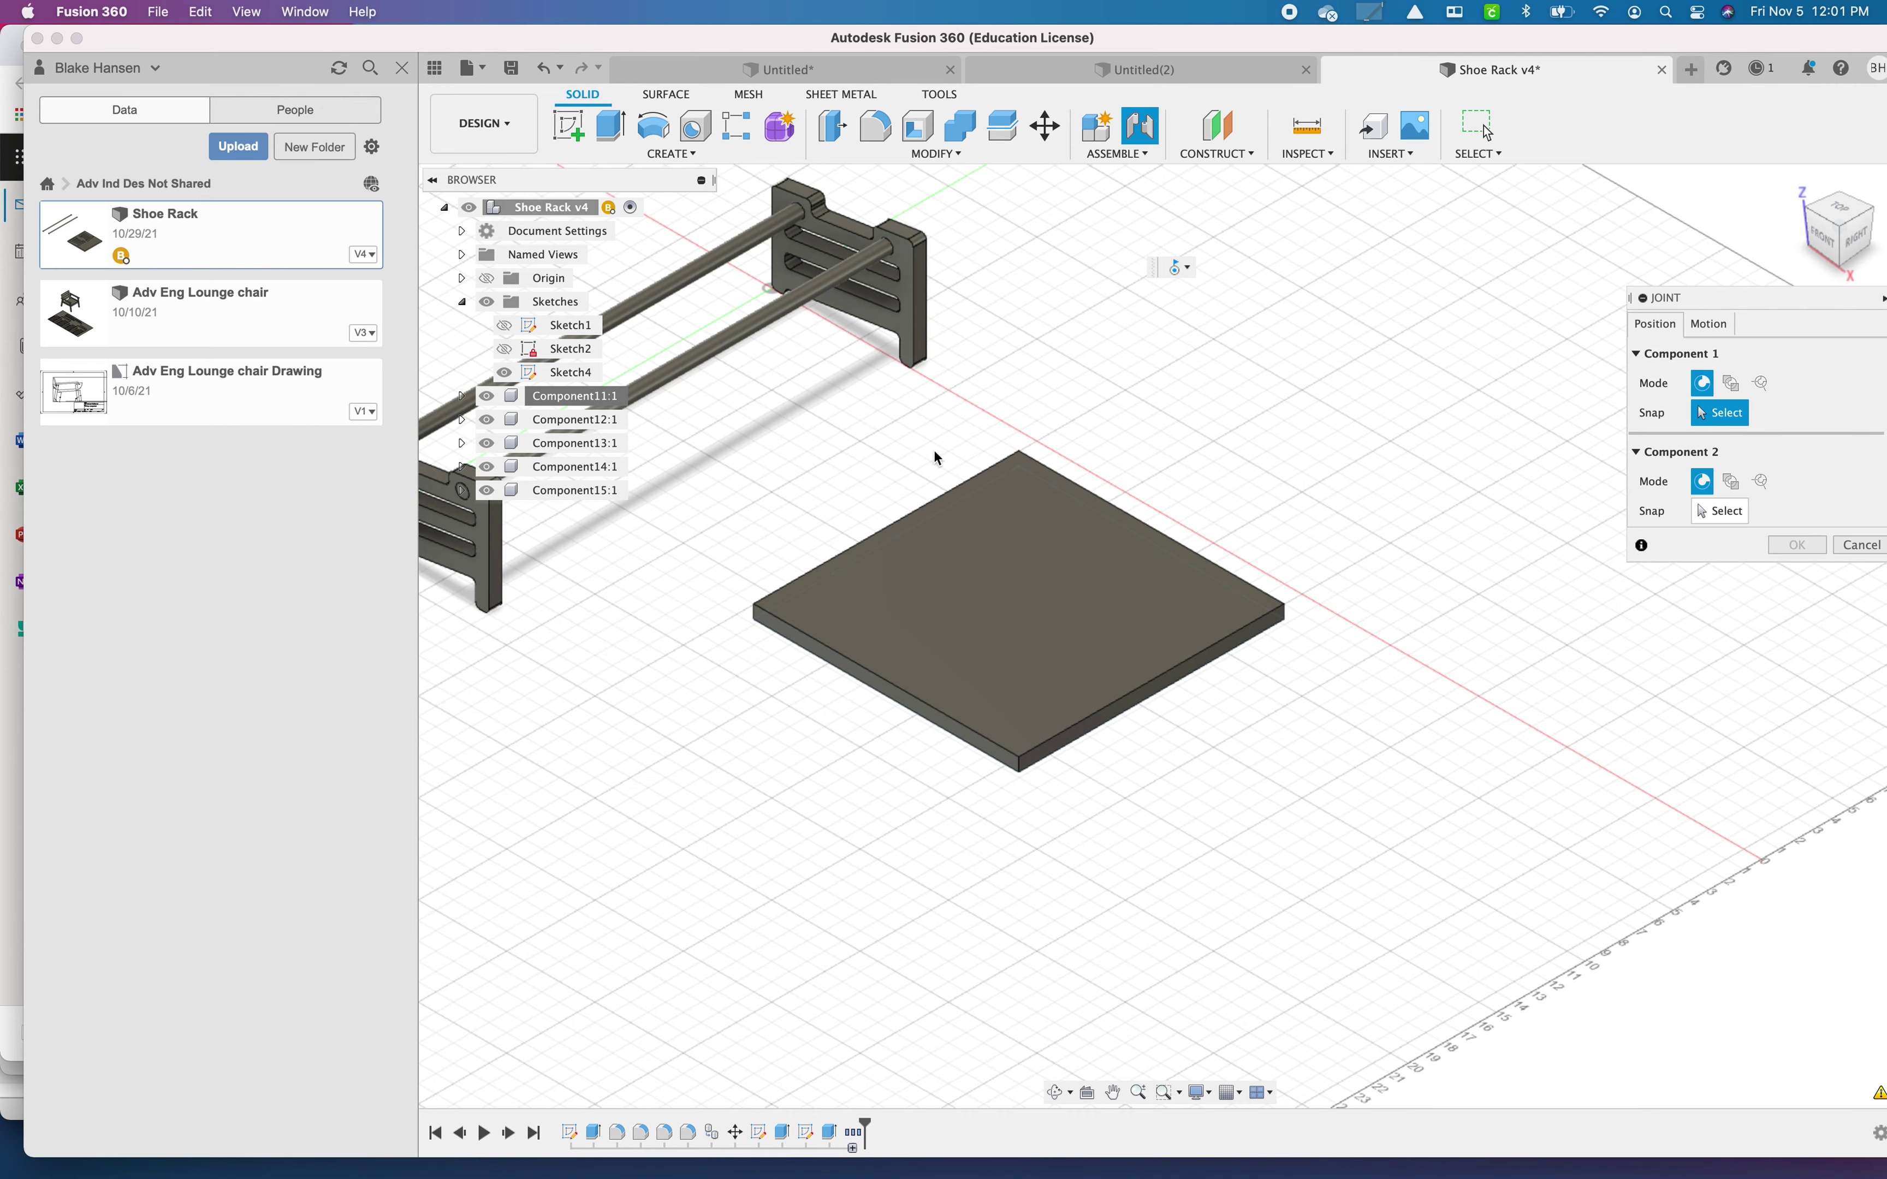
{"action": "scroll", "coordinate": [882, 366], "scroll_direction": "up", "scroll_amount": 5}
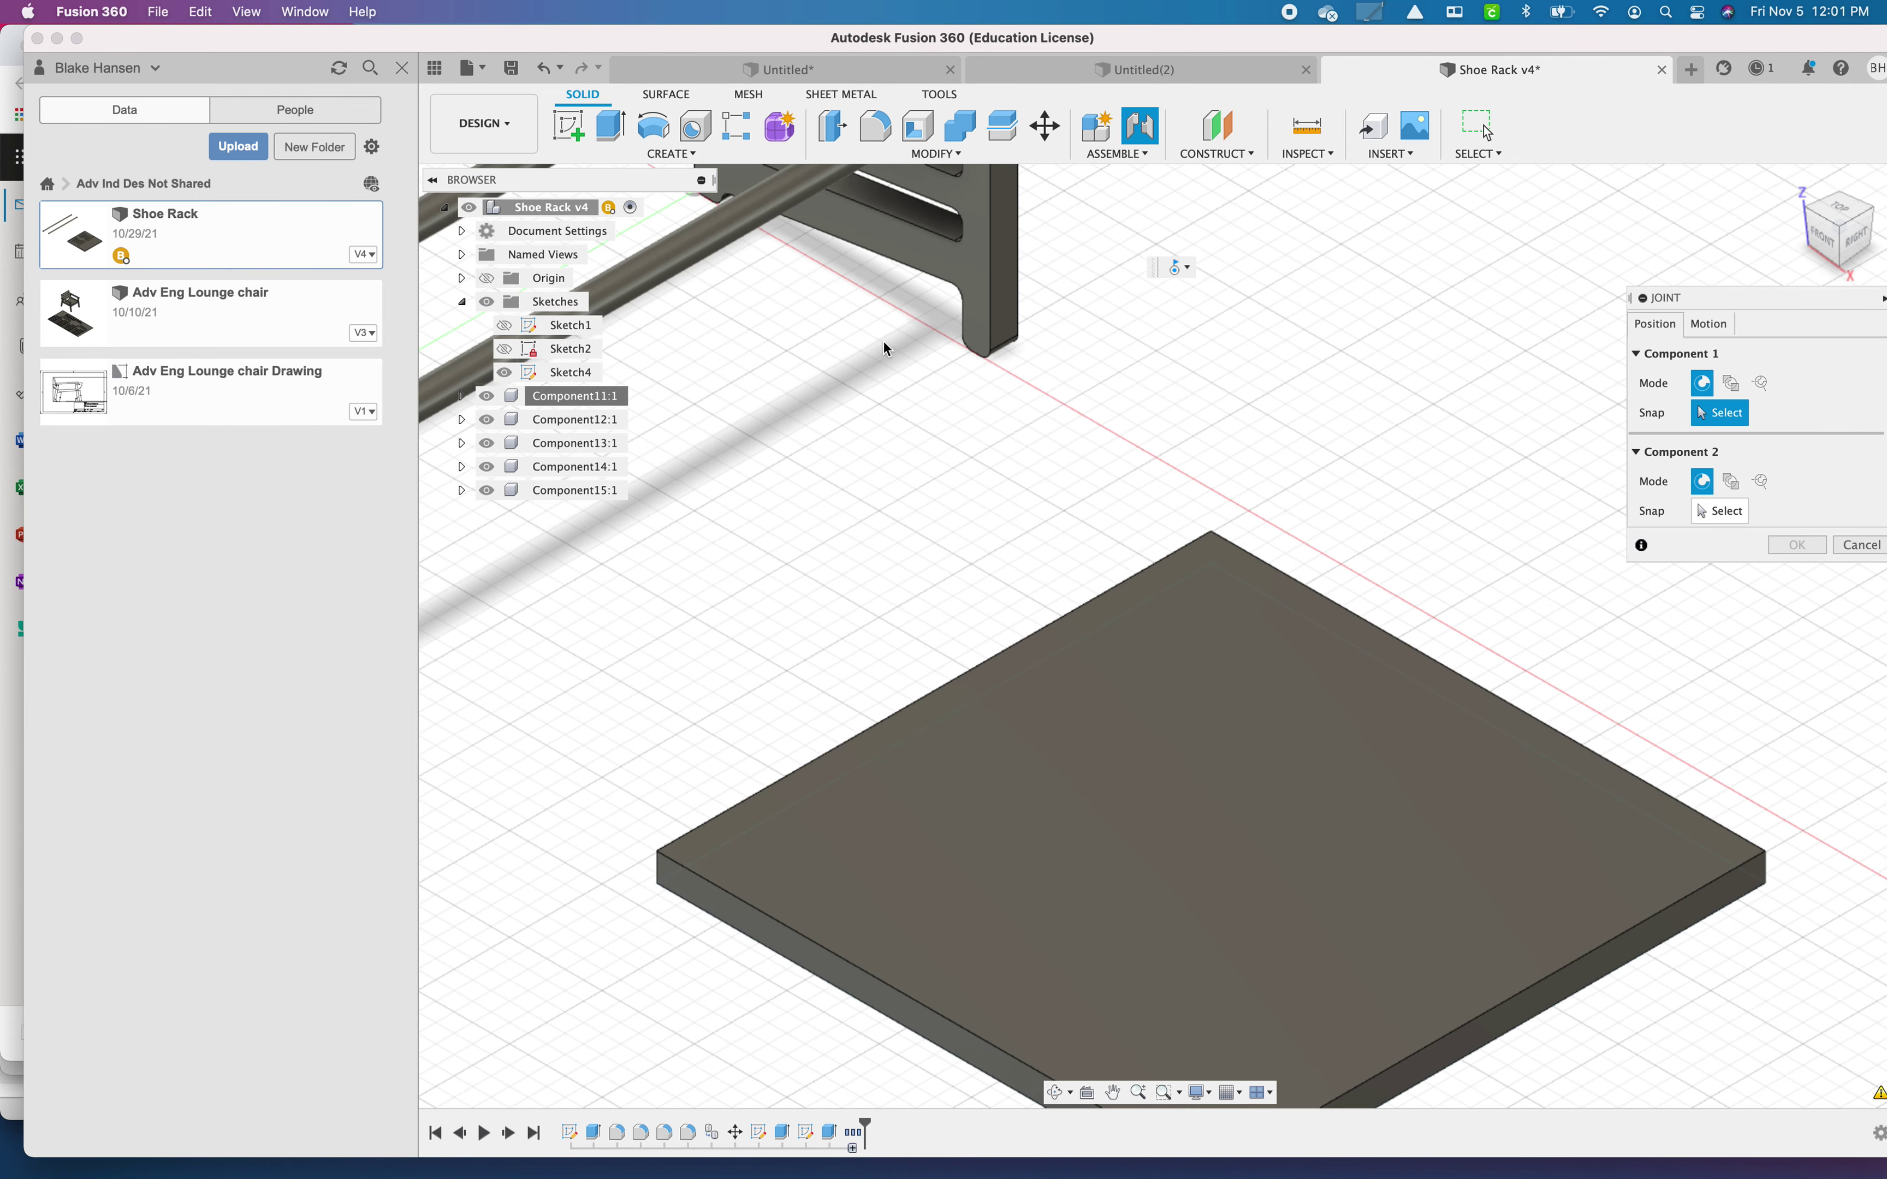
{"action": "left_click", "coordinate": [929, 249]}
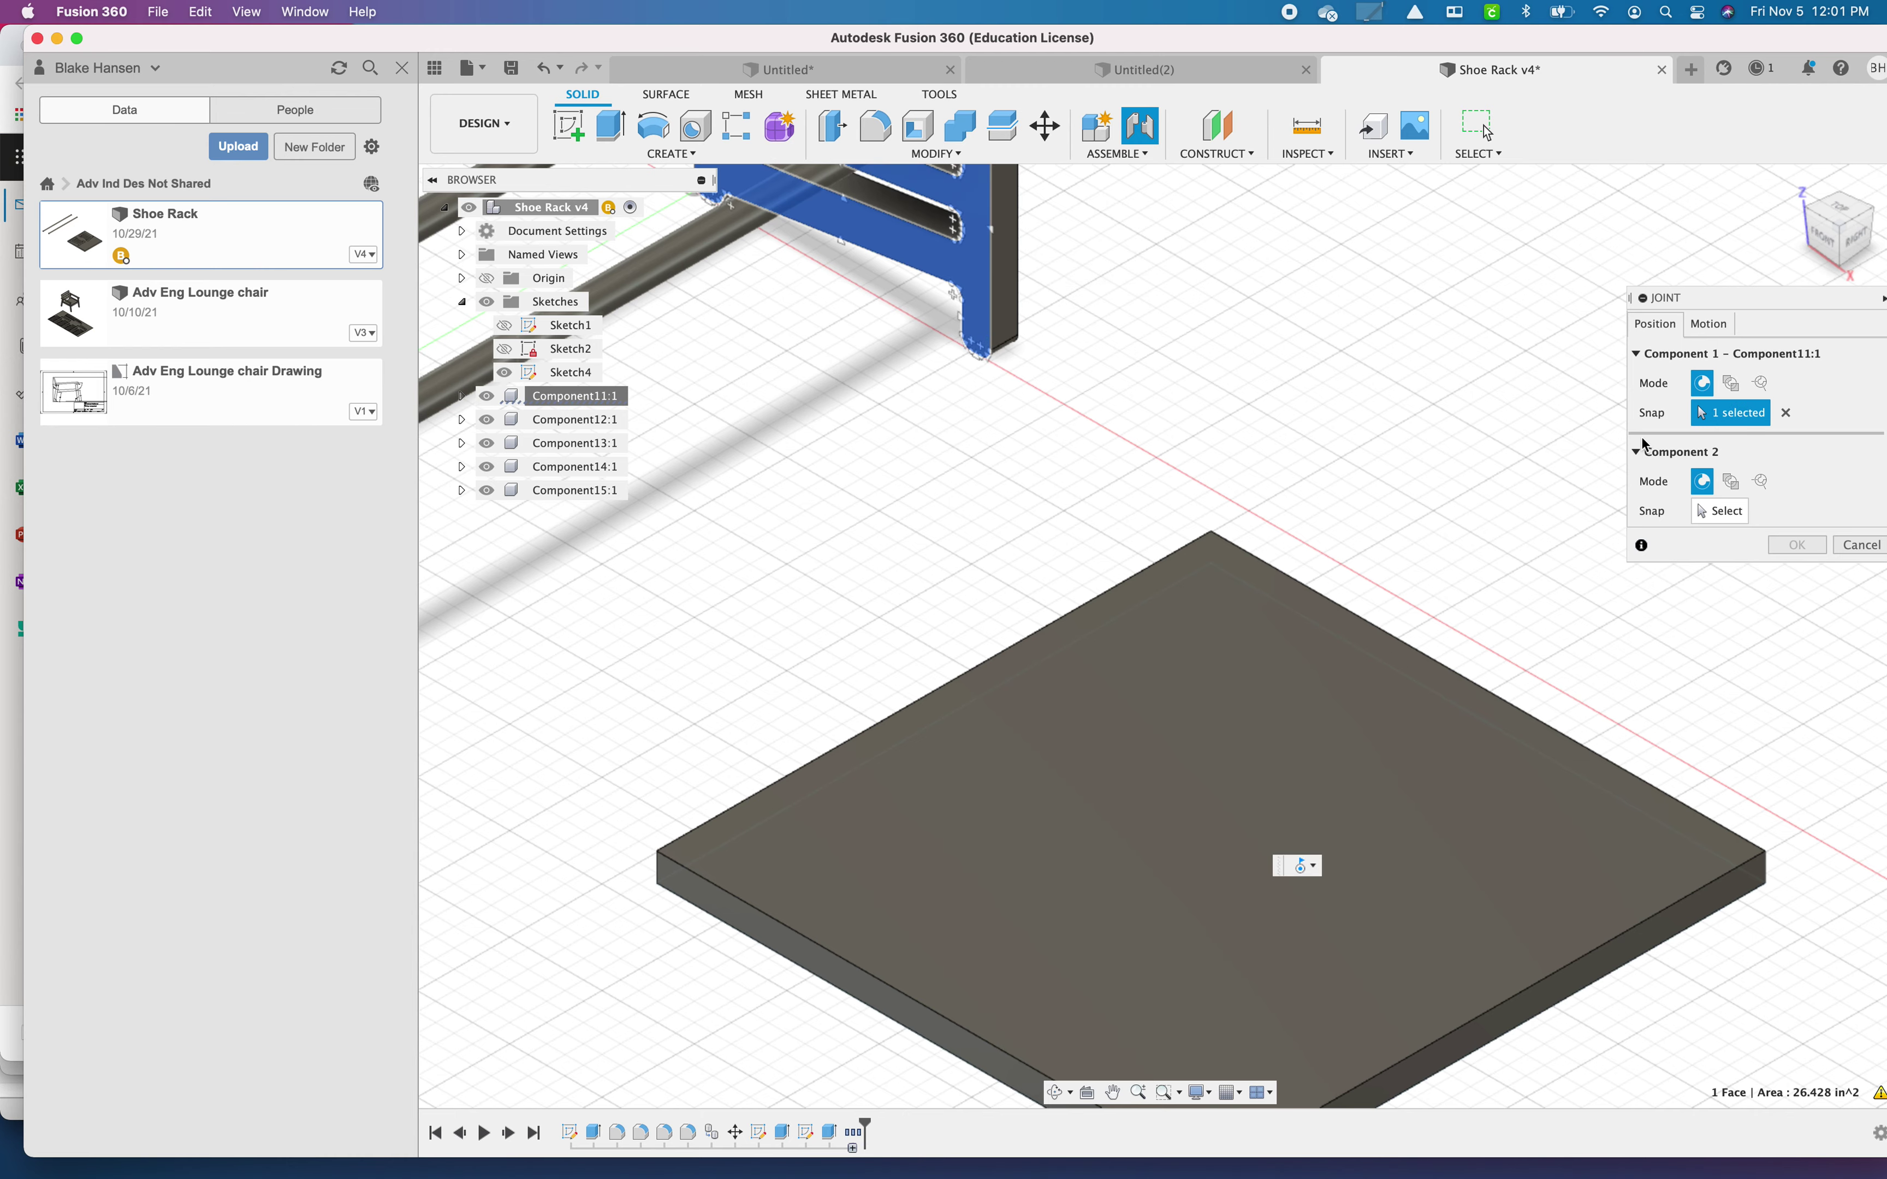
{"action": "left_click", "coordinate": [1716, 511]}
{"action": "left_click", "coordinate": [1220, 862]}
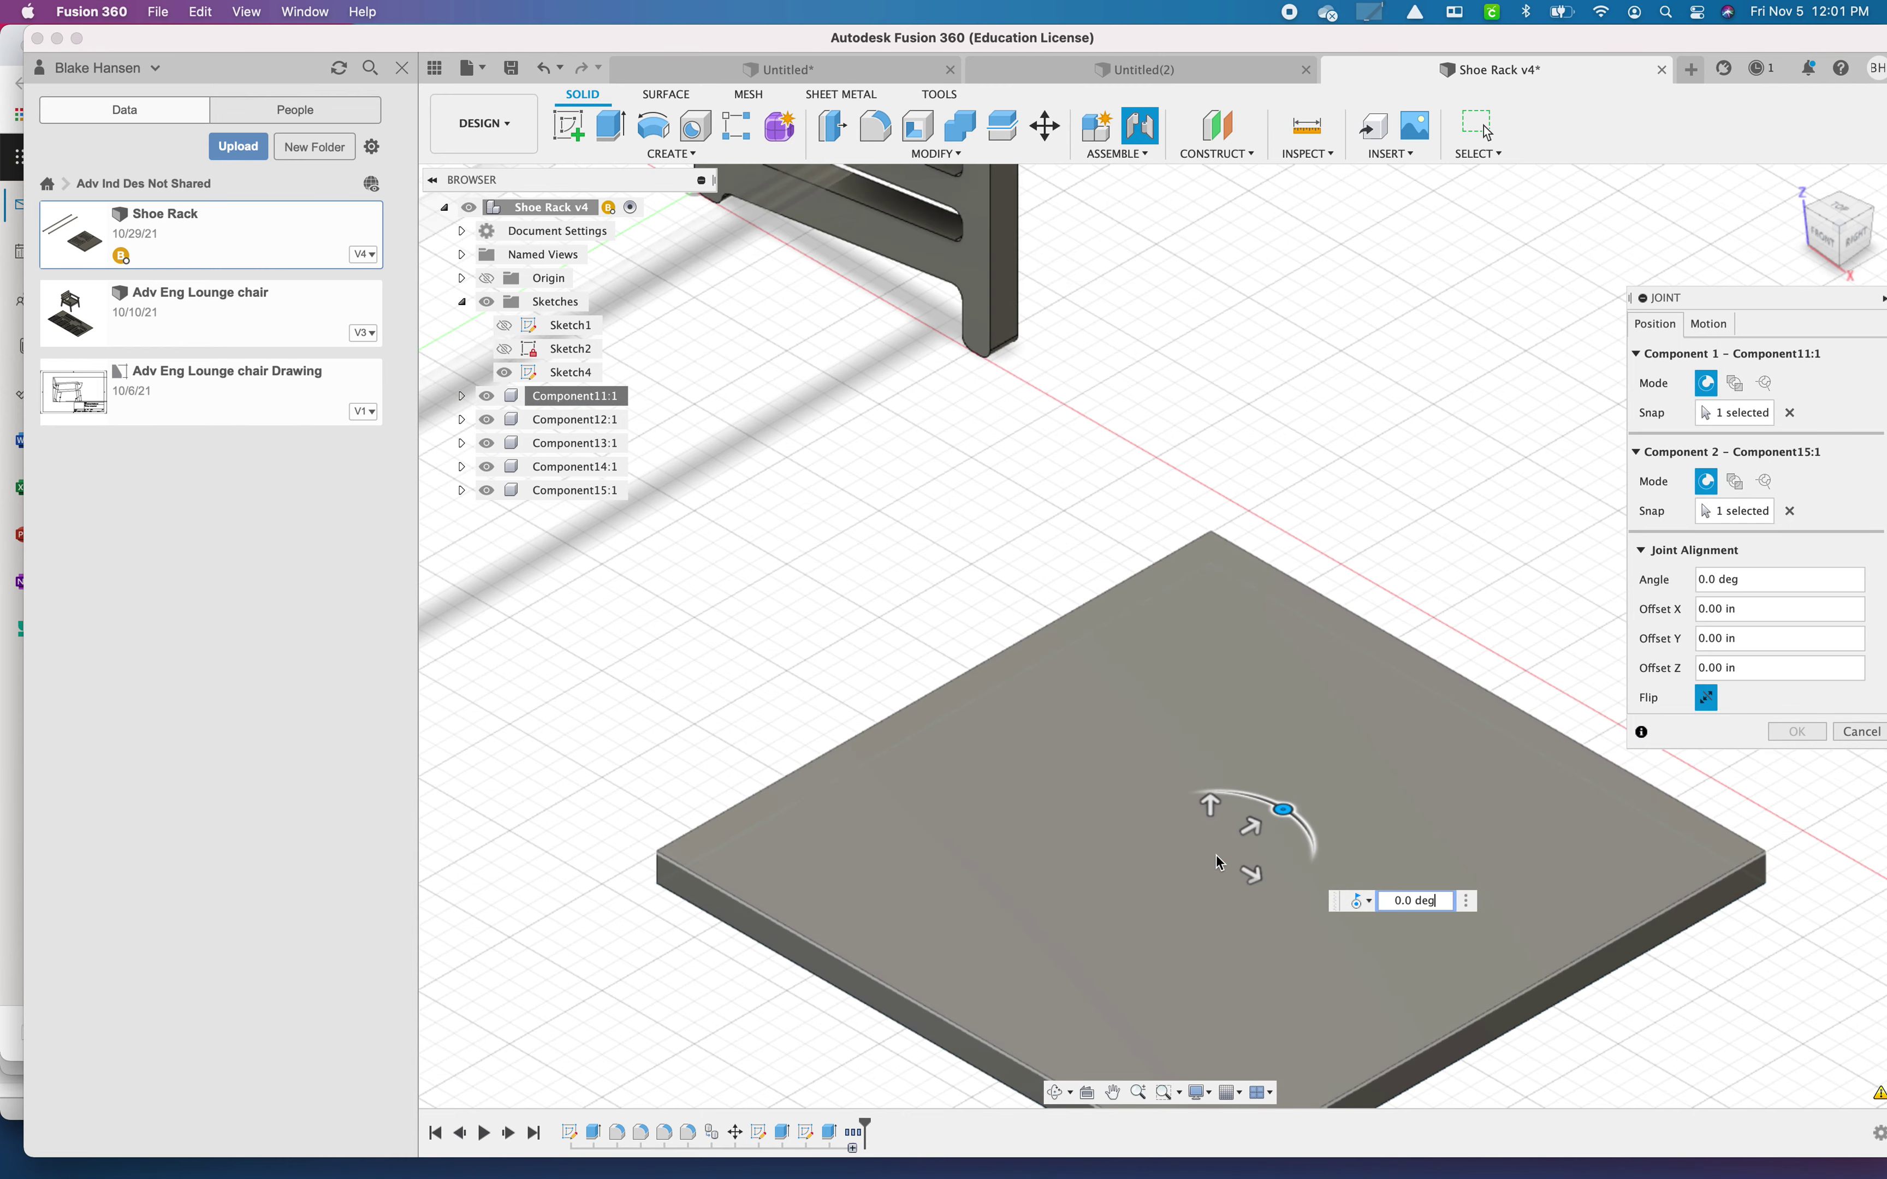
Step: Flip the joint to sink the first end panel into the board, offset it 6.50 in in X and -0.50 in in Y, and accept it
{"action": "middle_click_drag", "start_coordinate": [1432, 662], "coordinate": [1286, 488]}
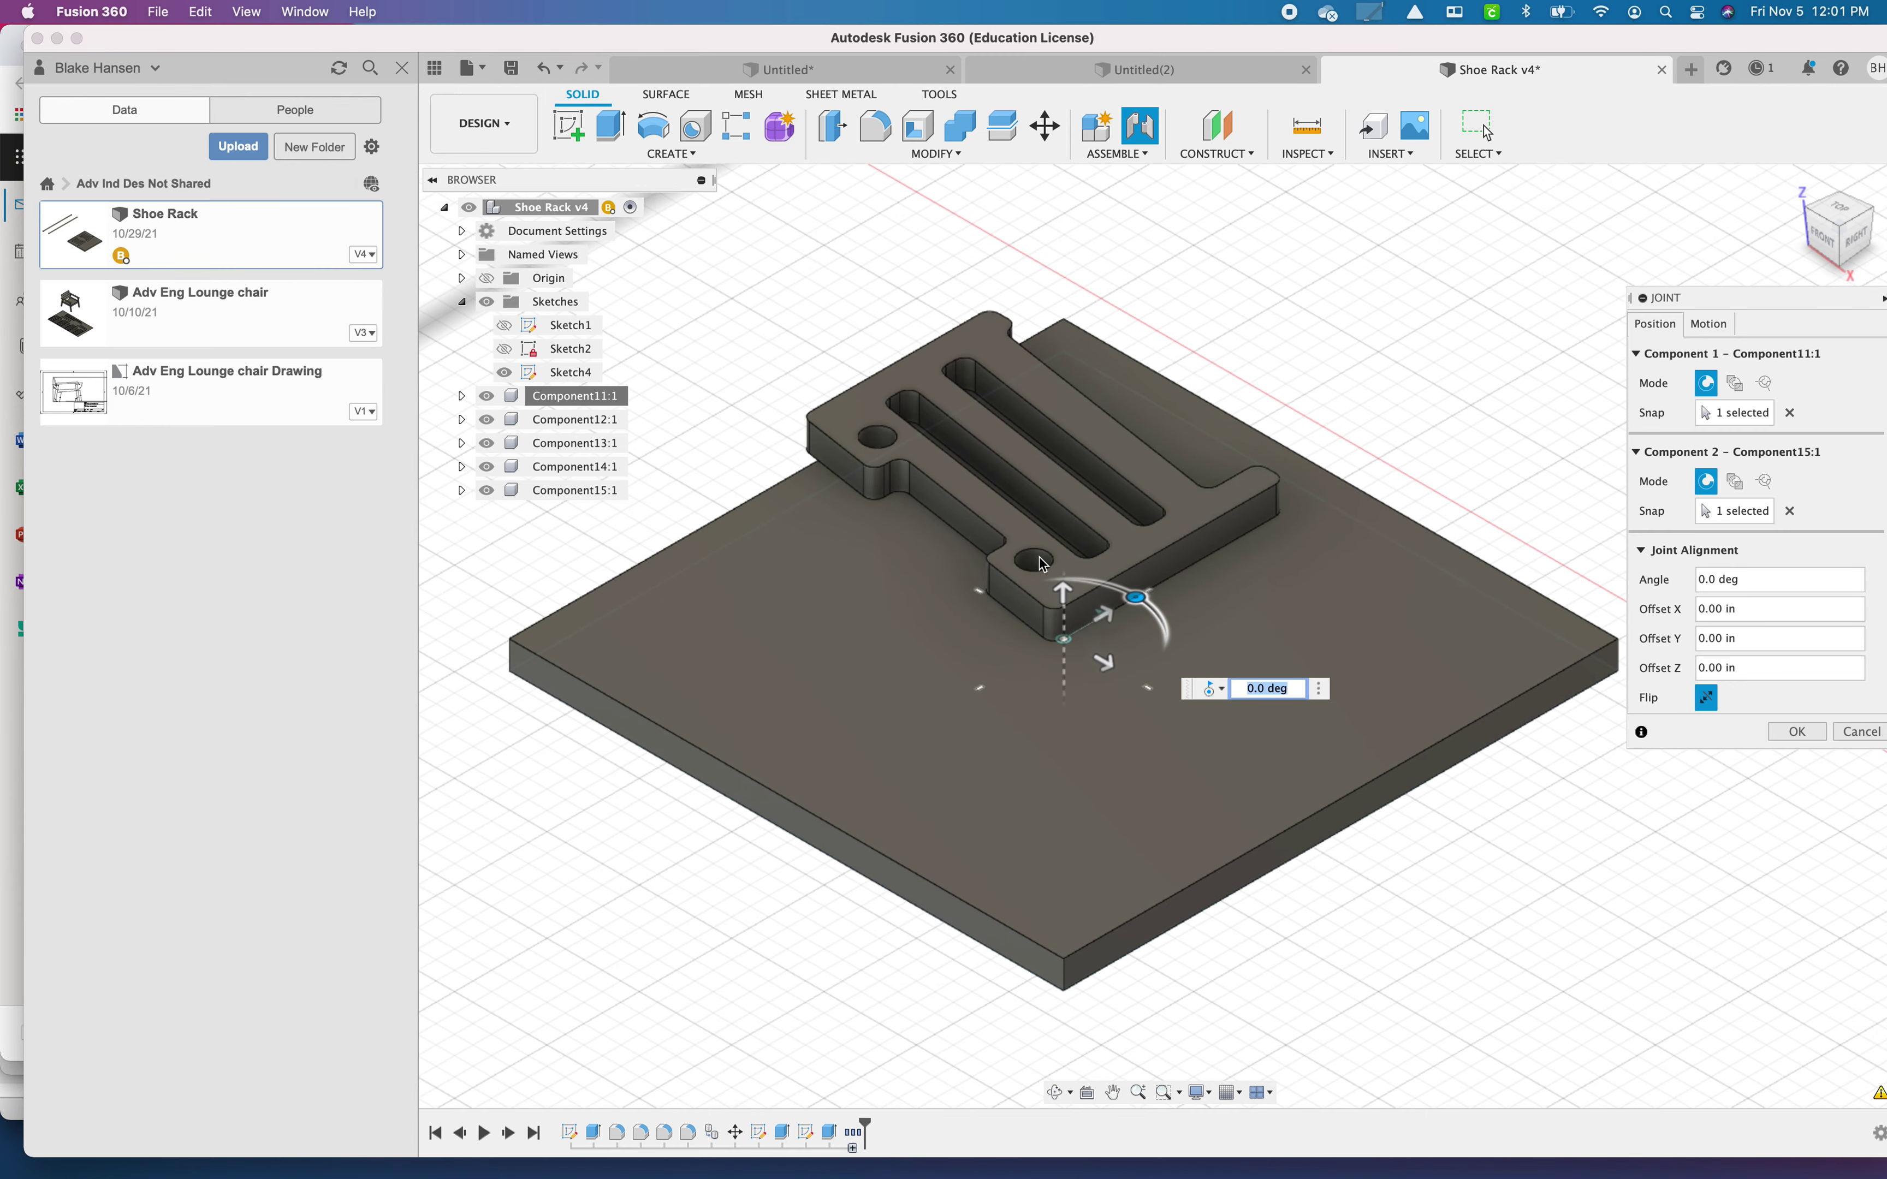
{"action": "left_click", "coordinate": [1707, 702]}
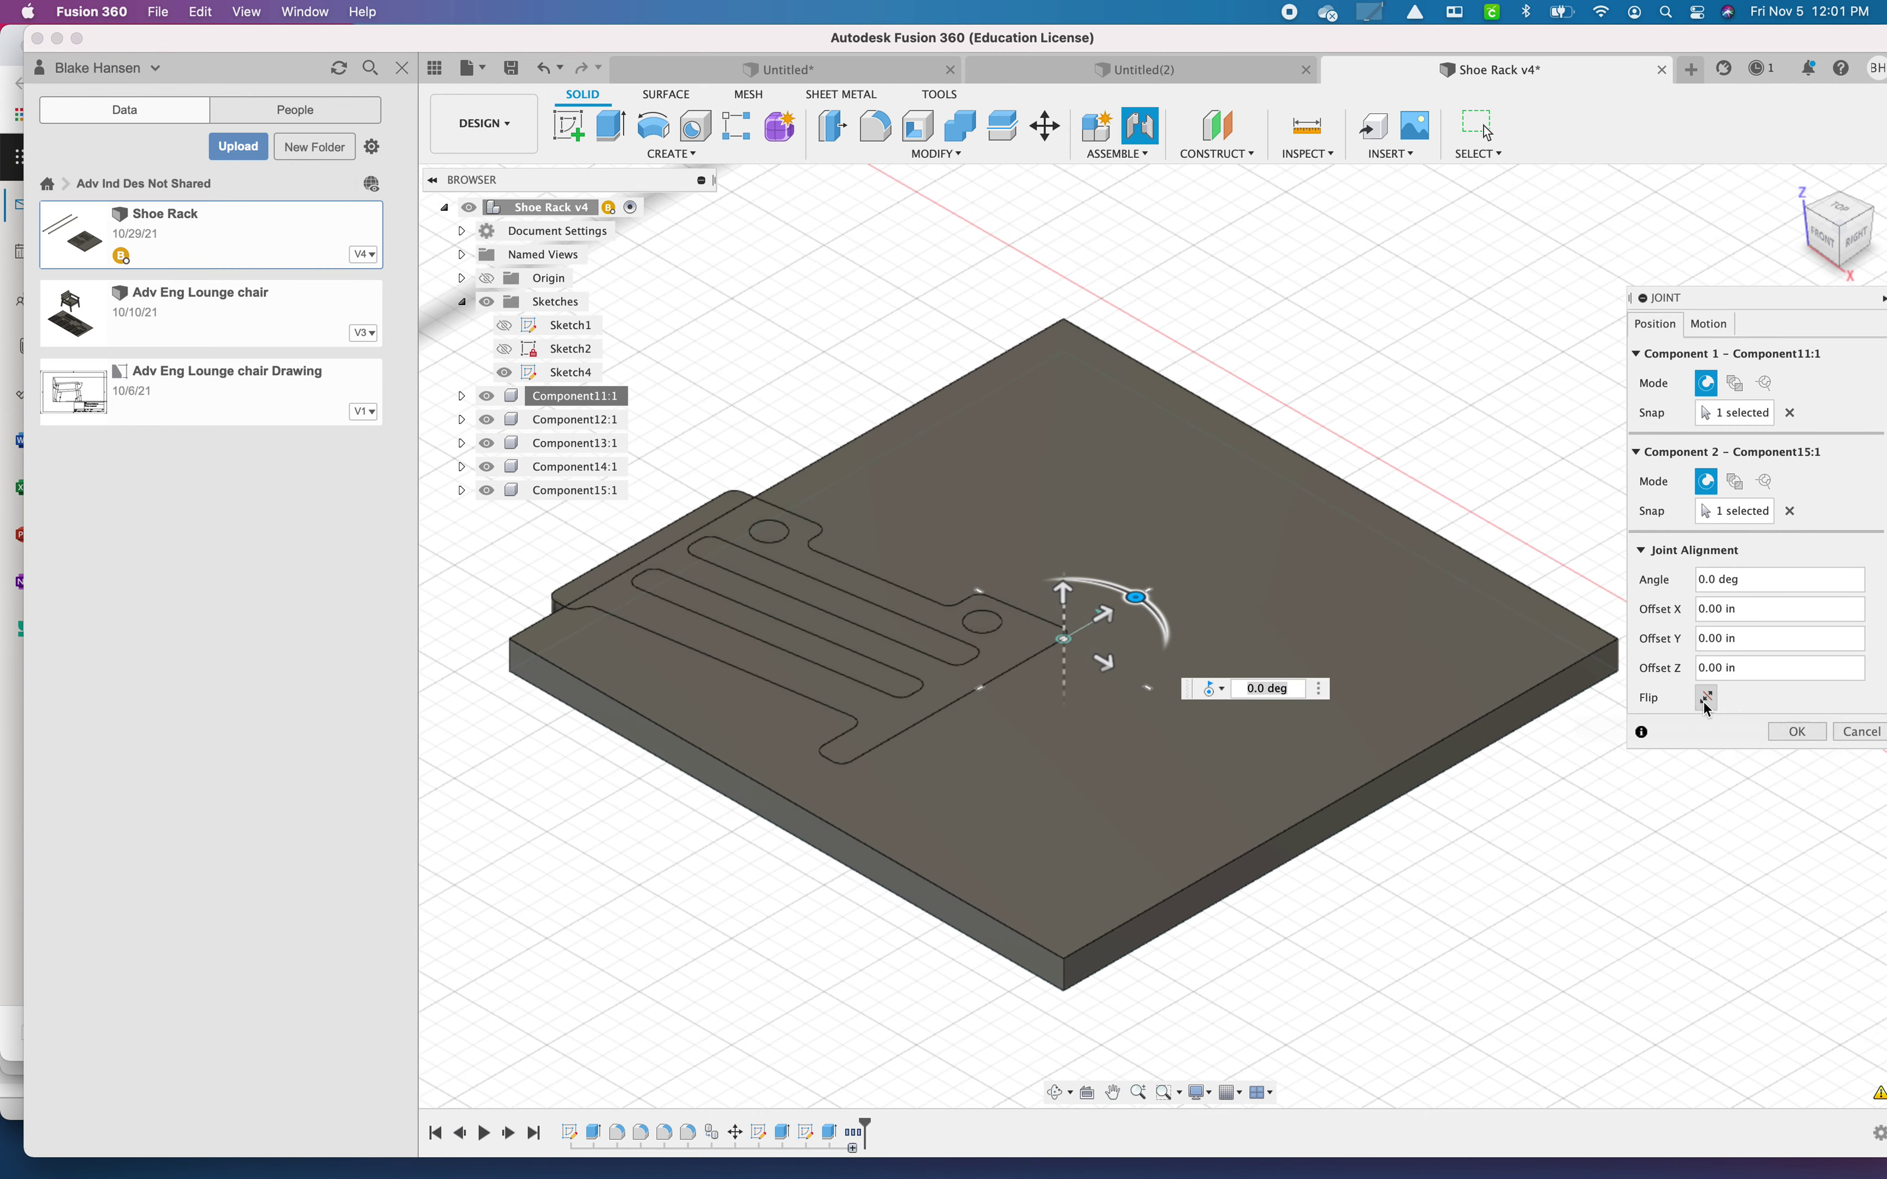
{"action": "left_click_drag", "start_coordinate": [1106, 668], "coordinate": [1333, 752]}
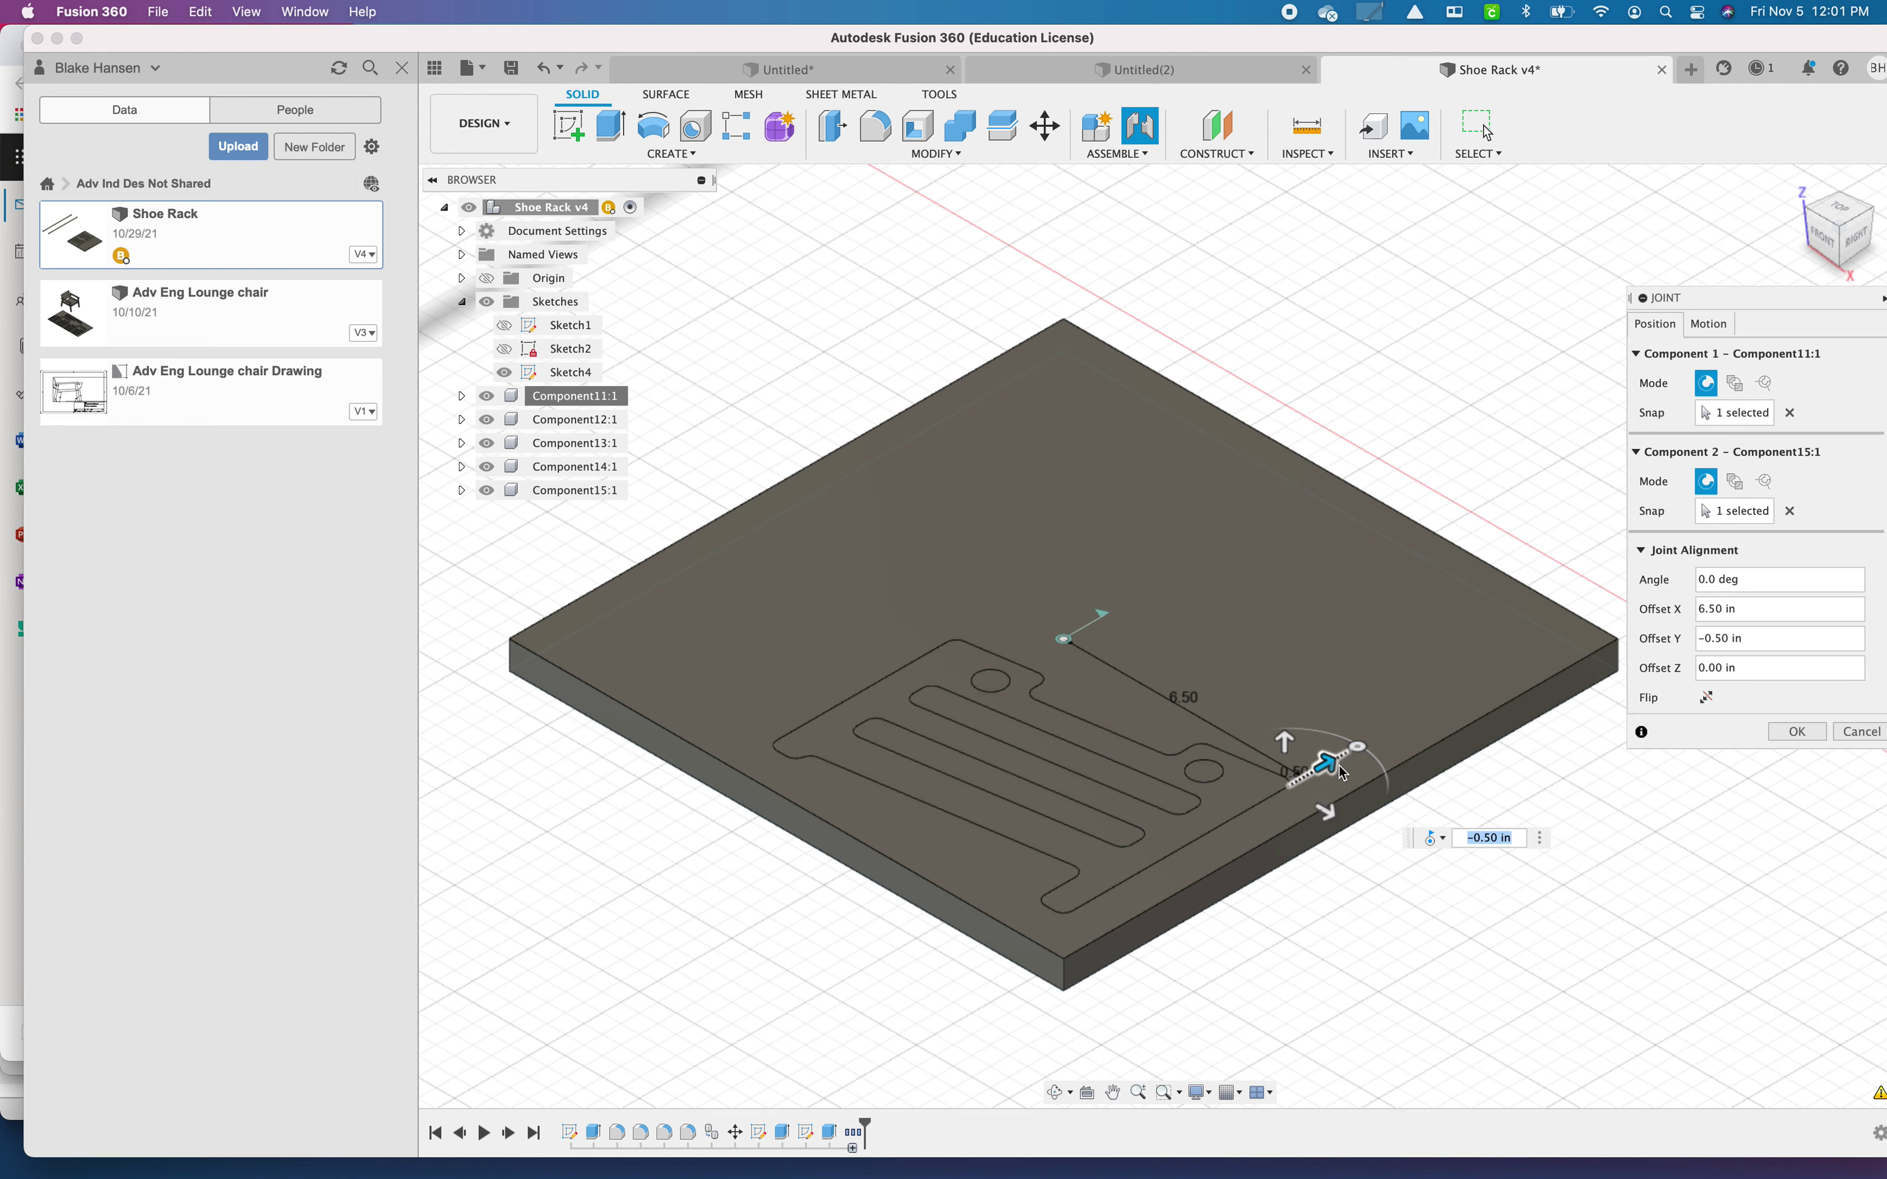
{"action": "left_click", "coordinate": [1795, 731]}
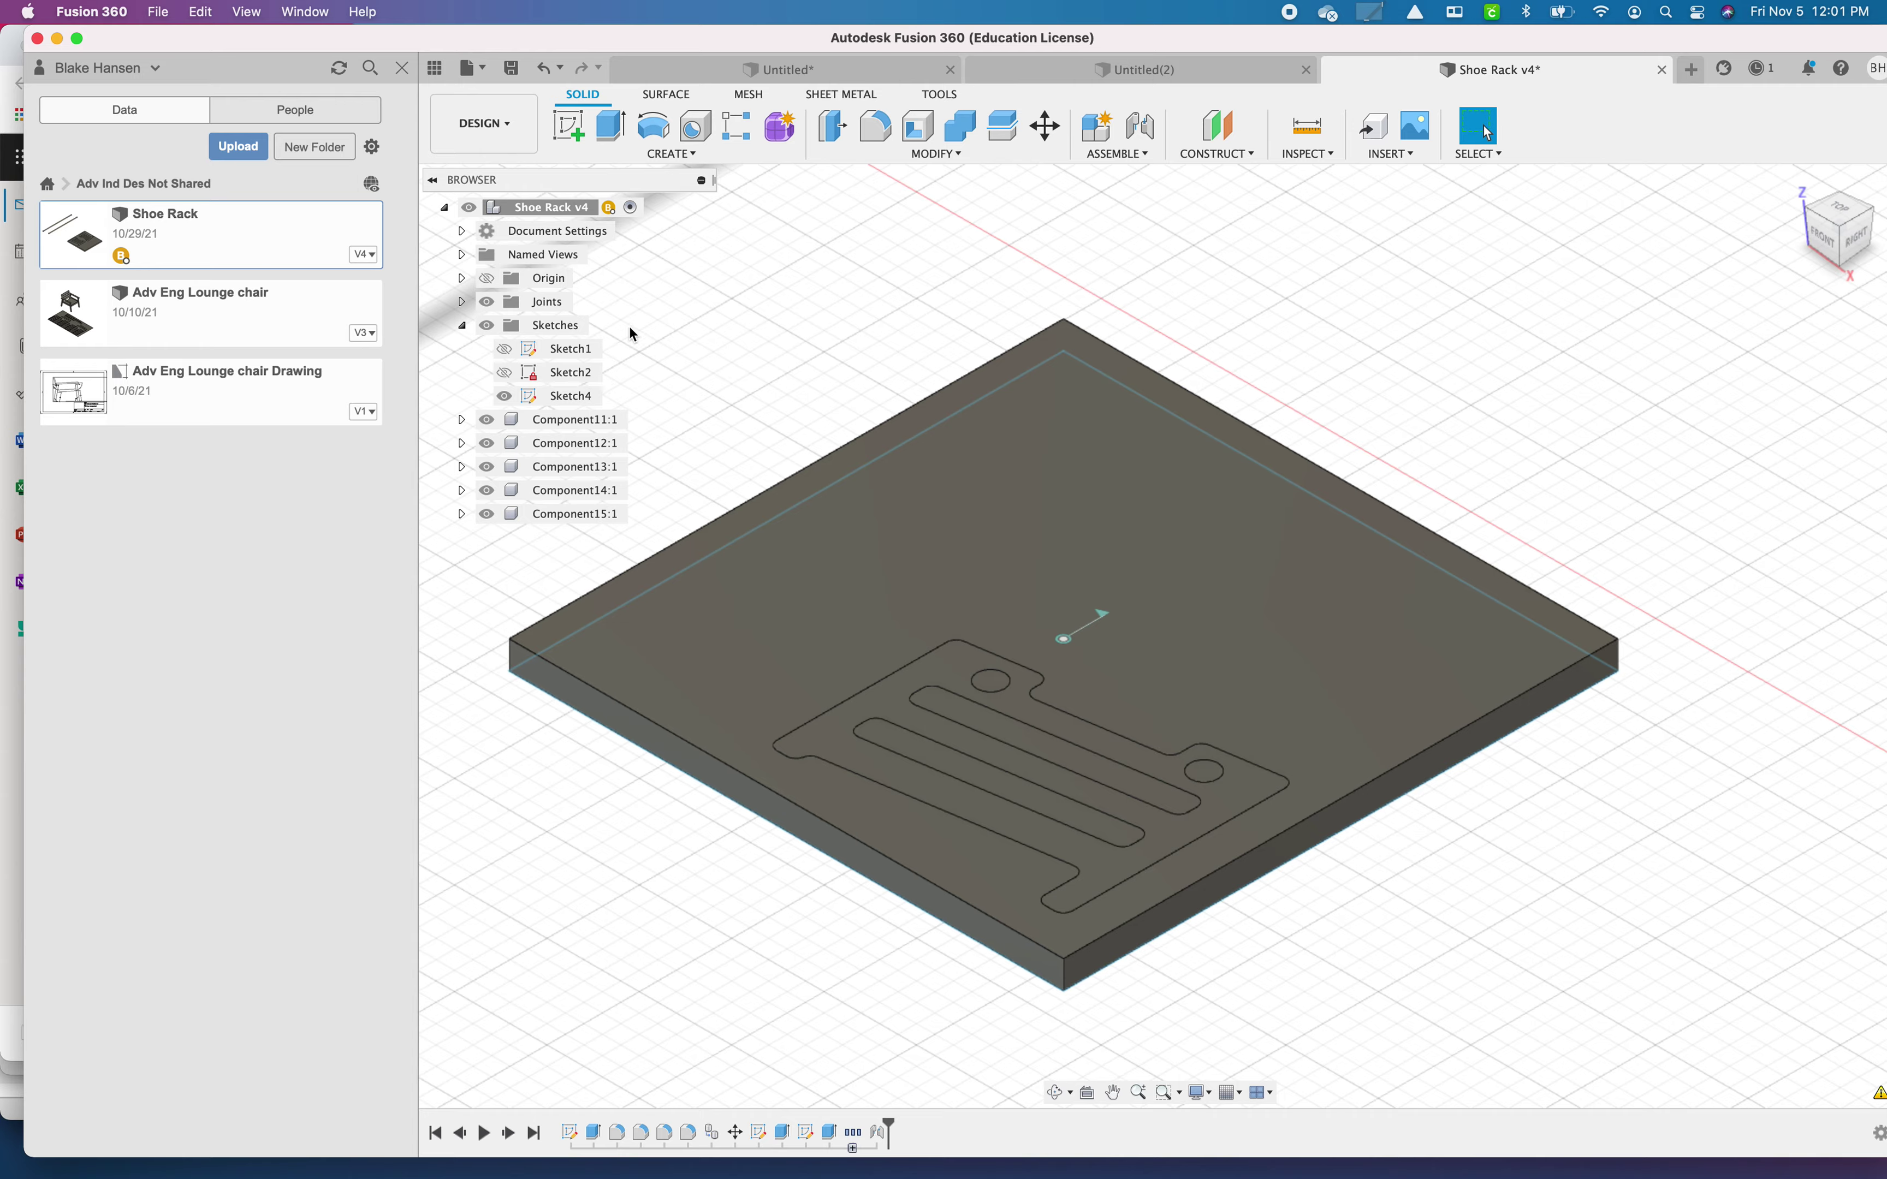
Step: Start a joint between the outer face of end panel Component12 and an edge midpoint on the board's upper face
{"action": "scroll", "coordinate": [869, 364], "scroll_direction": "down", "scroll_amount": 3}
{"action": "scroll", "coordinate": [869, 364], "scroll_direction": "down", "scroll_amount": 3}
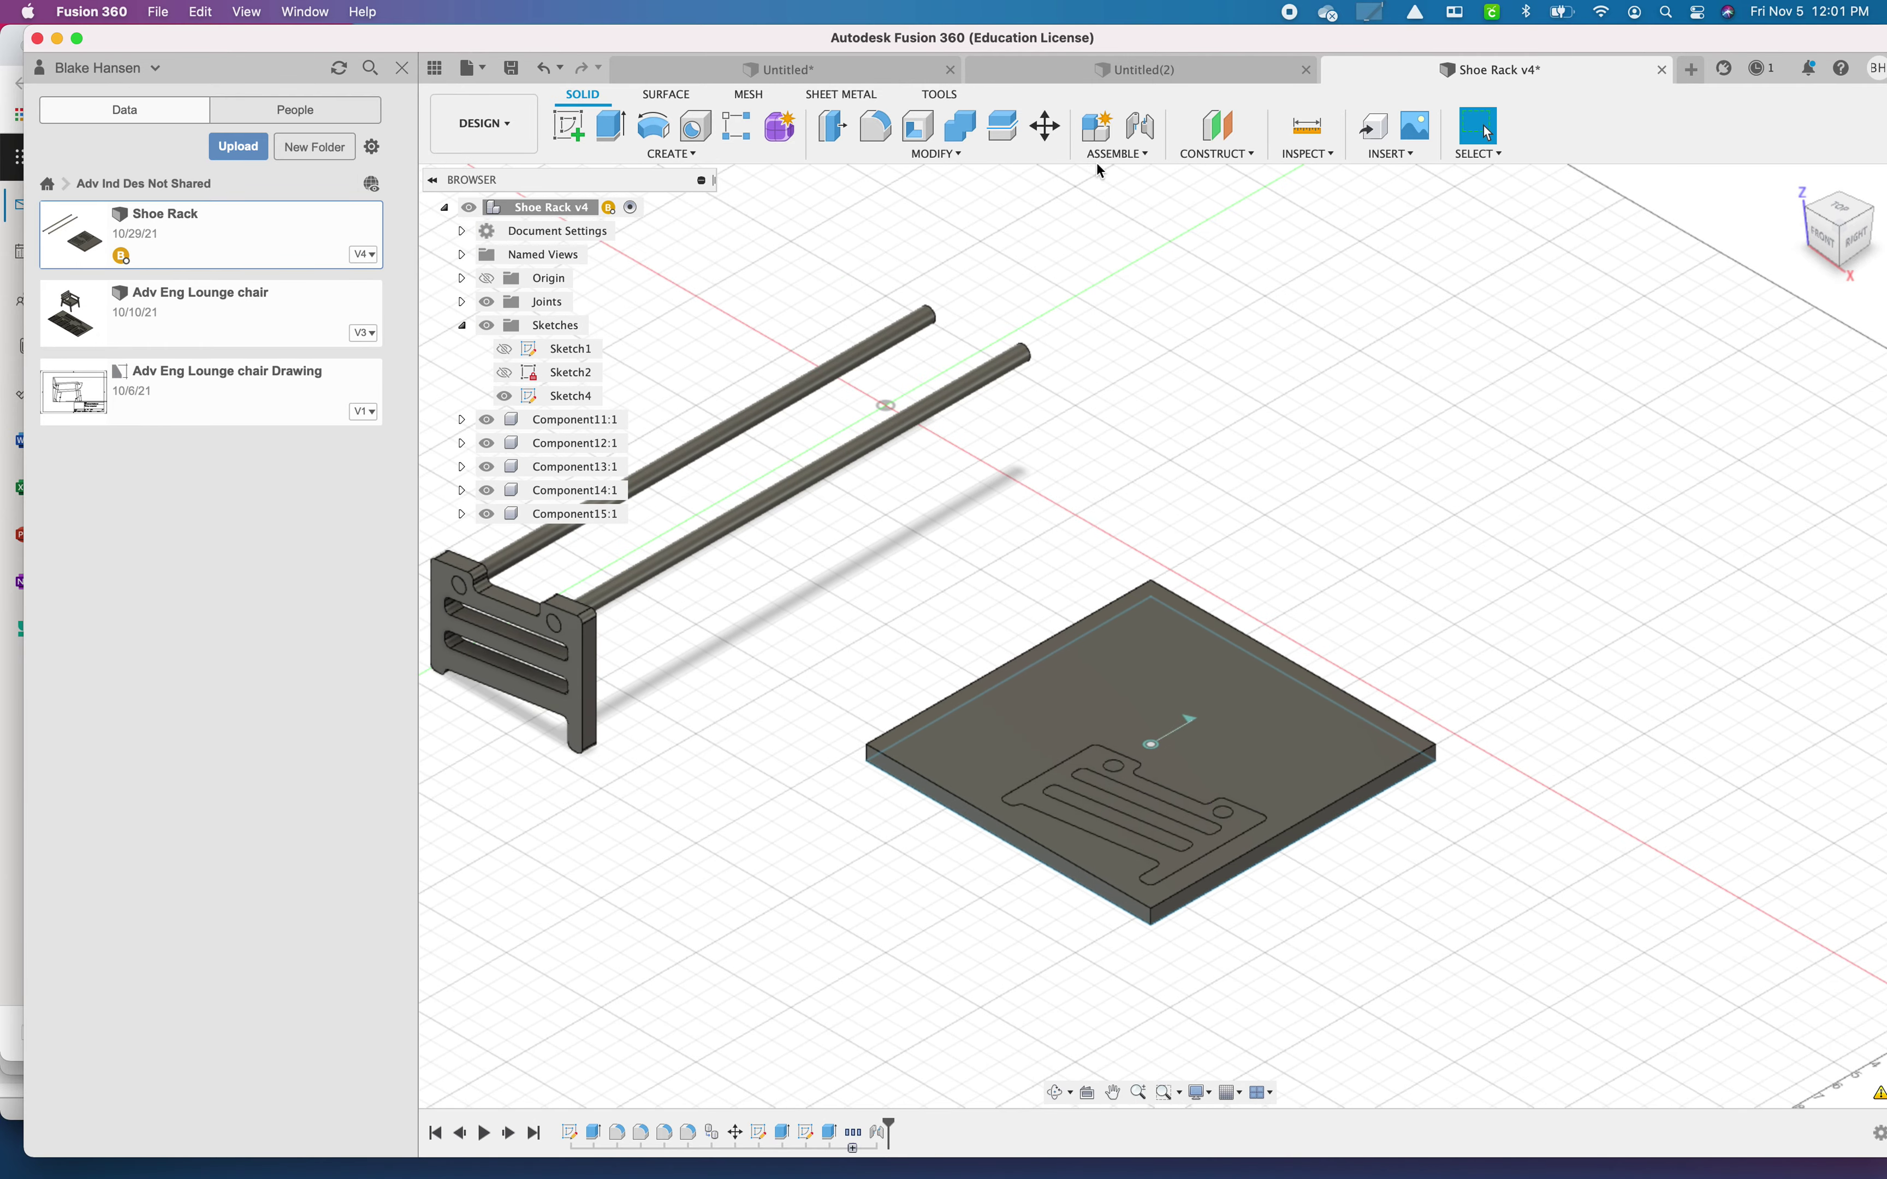
{"action": "left_click", "coordinate": [1107, 155]}
{"action": "left_click", "coordinate": [1121, 195]}
{"action": "scroll", "coordinate": [796, 524], "scroll_direction": "up", "scroll_amount": 5}
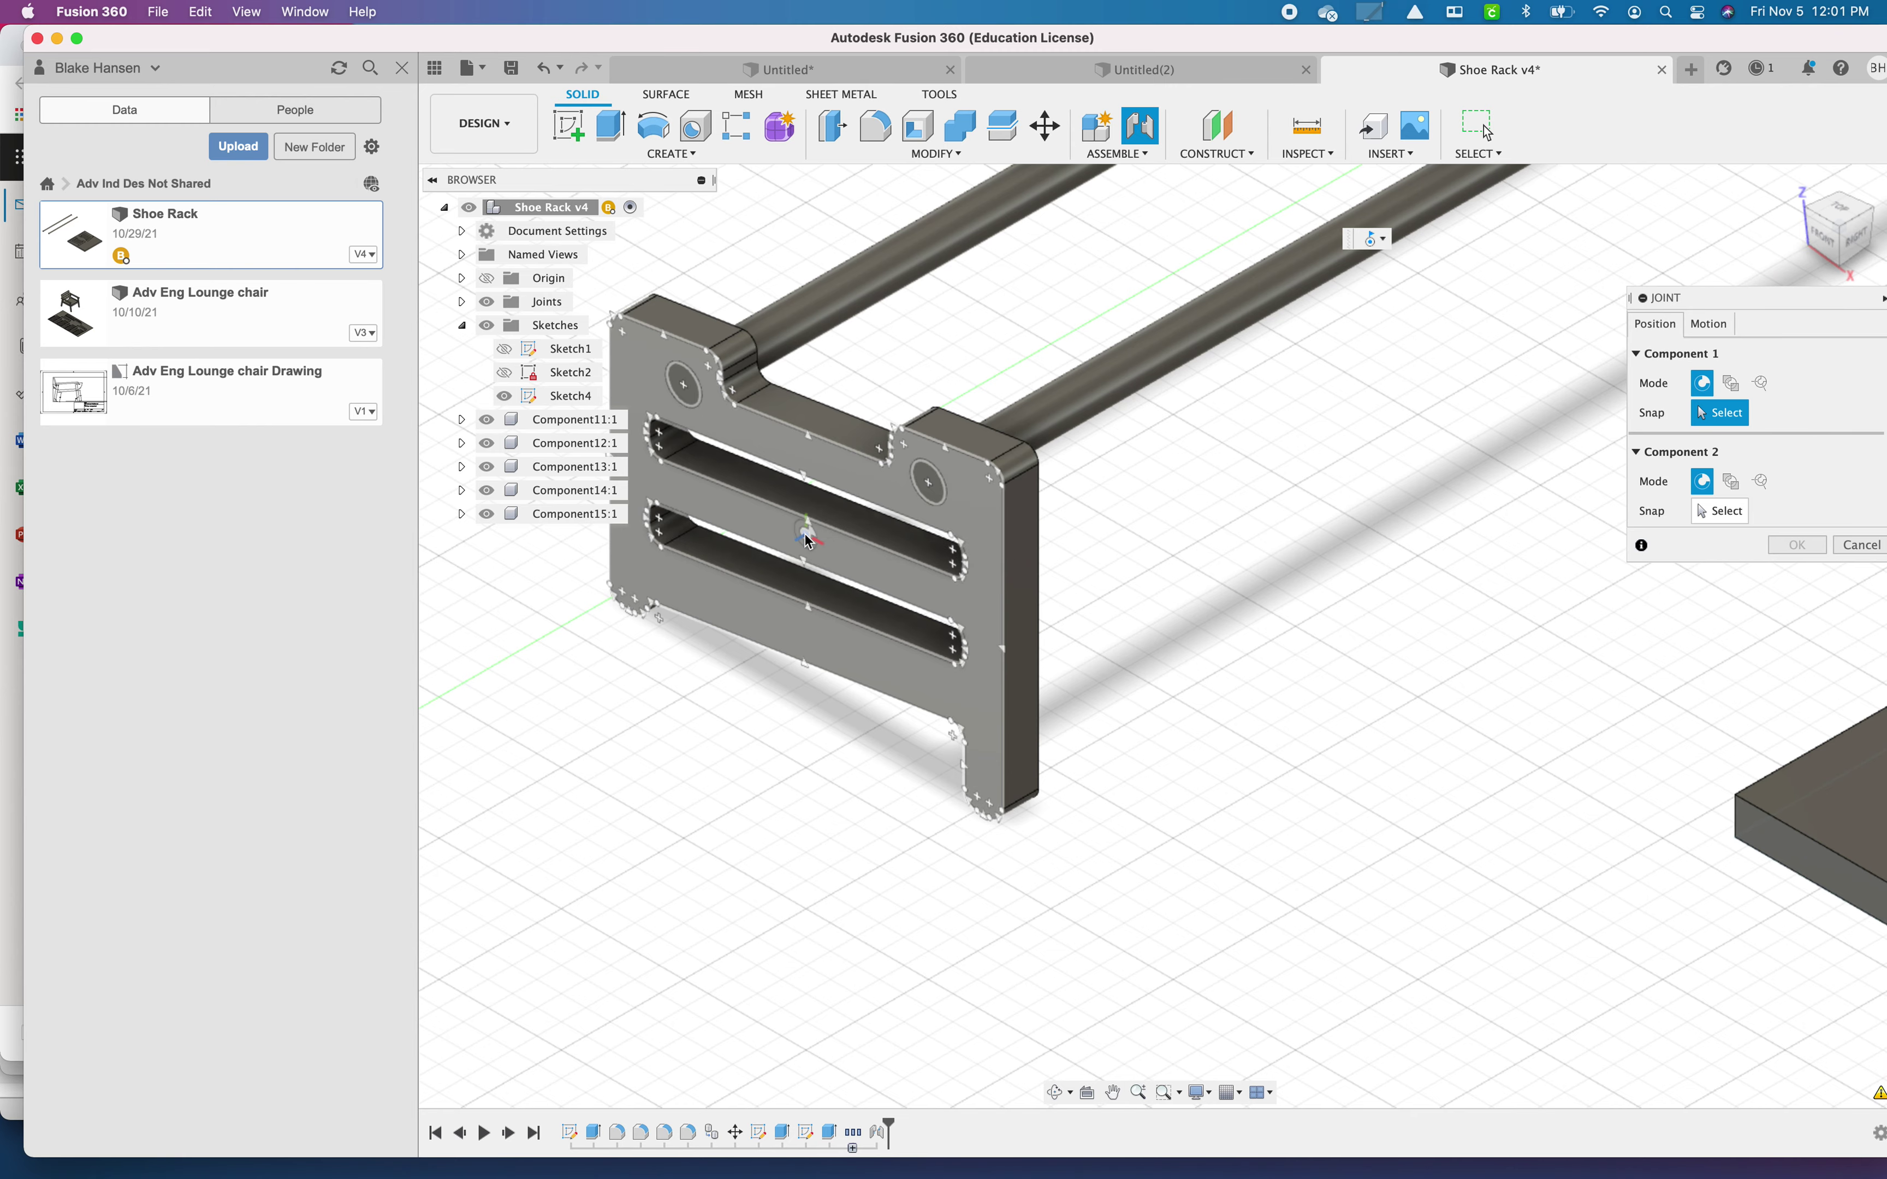
{"action": "left_click", "coordinate": [803, 530]}
{"action": "scroll", "coordinate": [1014, 570], "scroll_direction": "down", "scroll_amount": 5}
{"action": "scroll", "coordinate": [1253, 676], "scroll_direction": "up", "scroll_amount": 5}
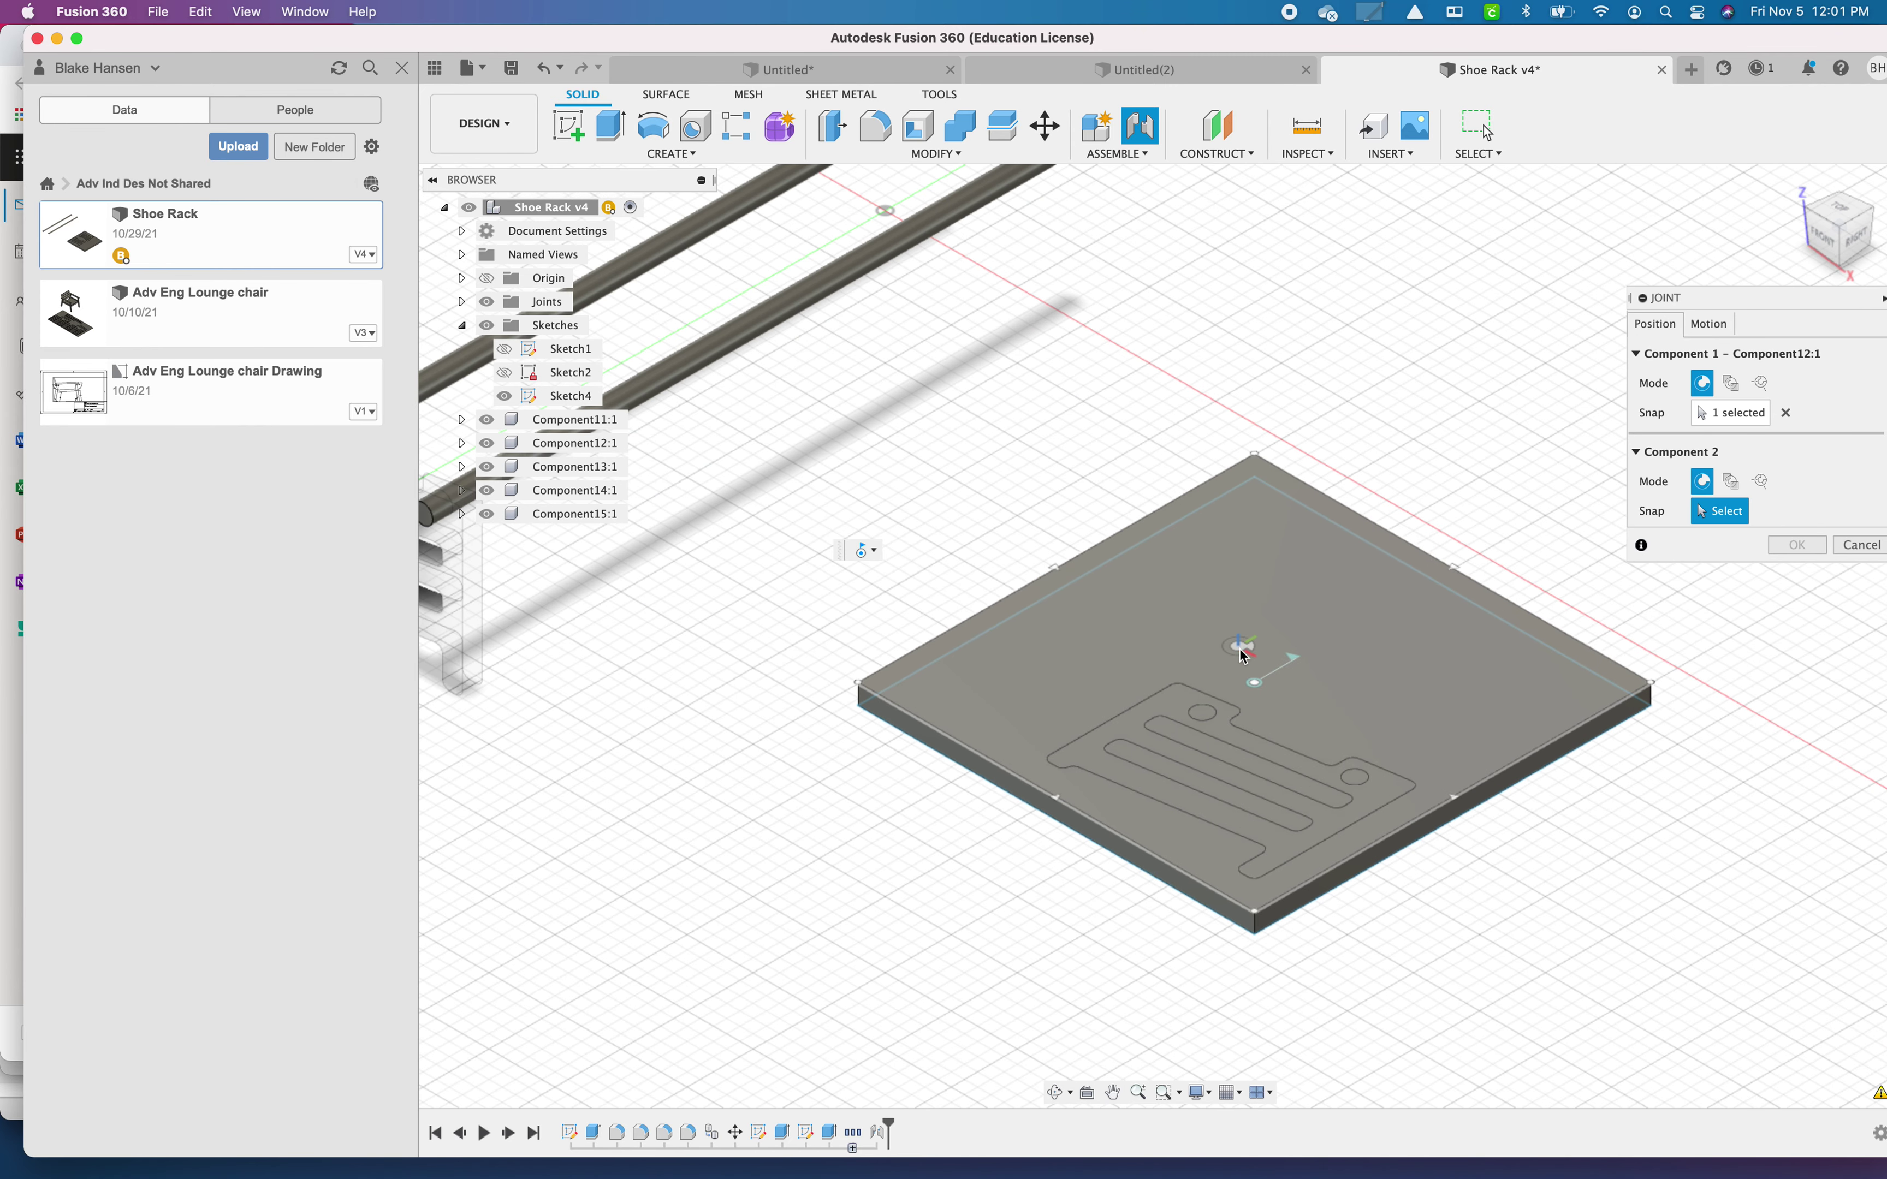
{"action": "left_click", "coordinate": [1313, 665]}
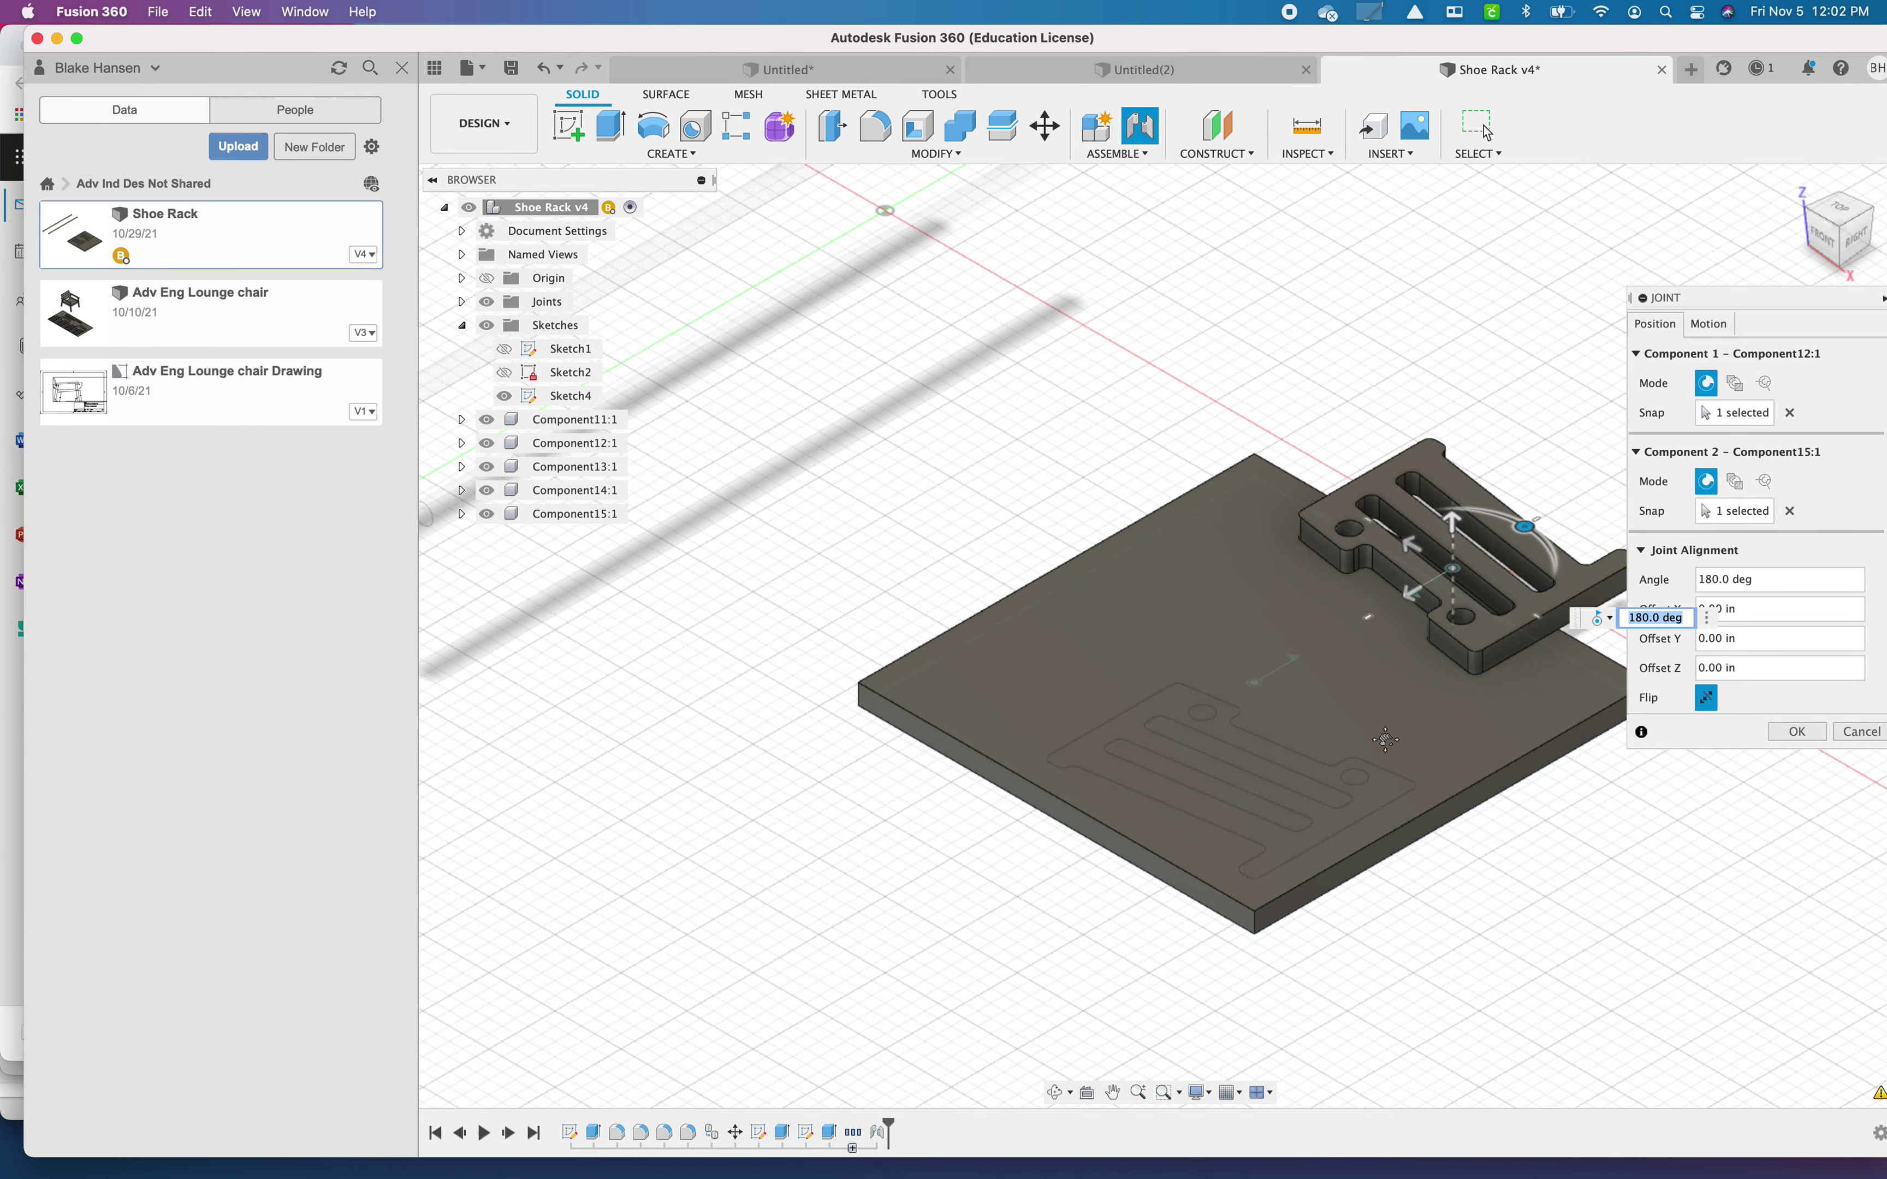
Step: Flip the second end panel's joint into the board, offset it -2.50 in in X and 4.00 in in Y, and accept it
{"action": "middle_click_drag", "start_coordinate": [1730, 677], "coordinate": [1444, 642]}
{"action": "left_click", "coordinate": [1707, 698]}
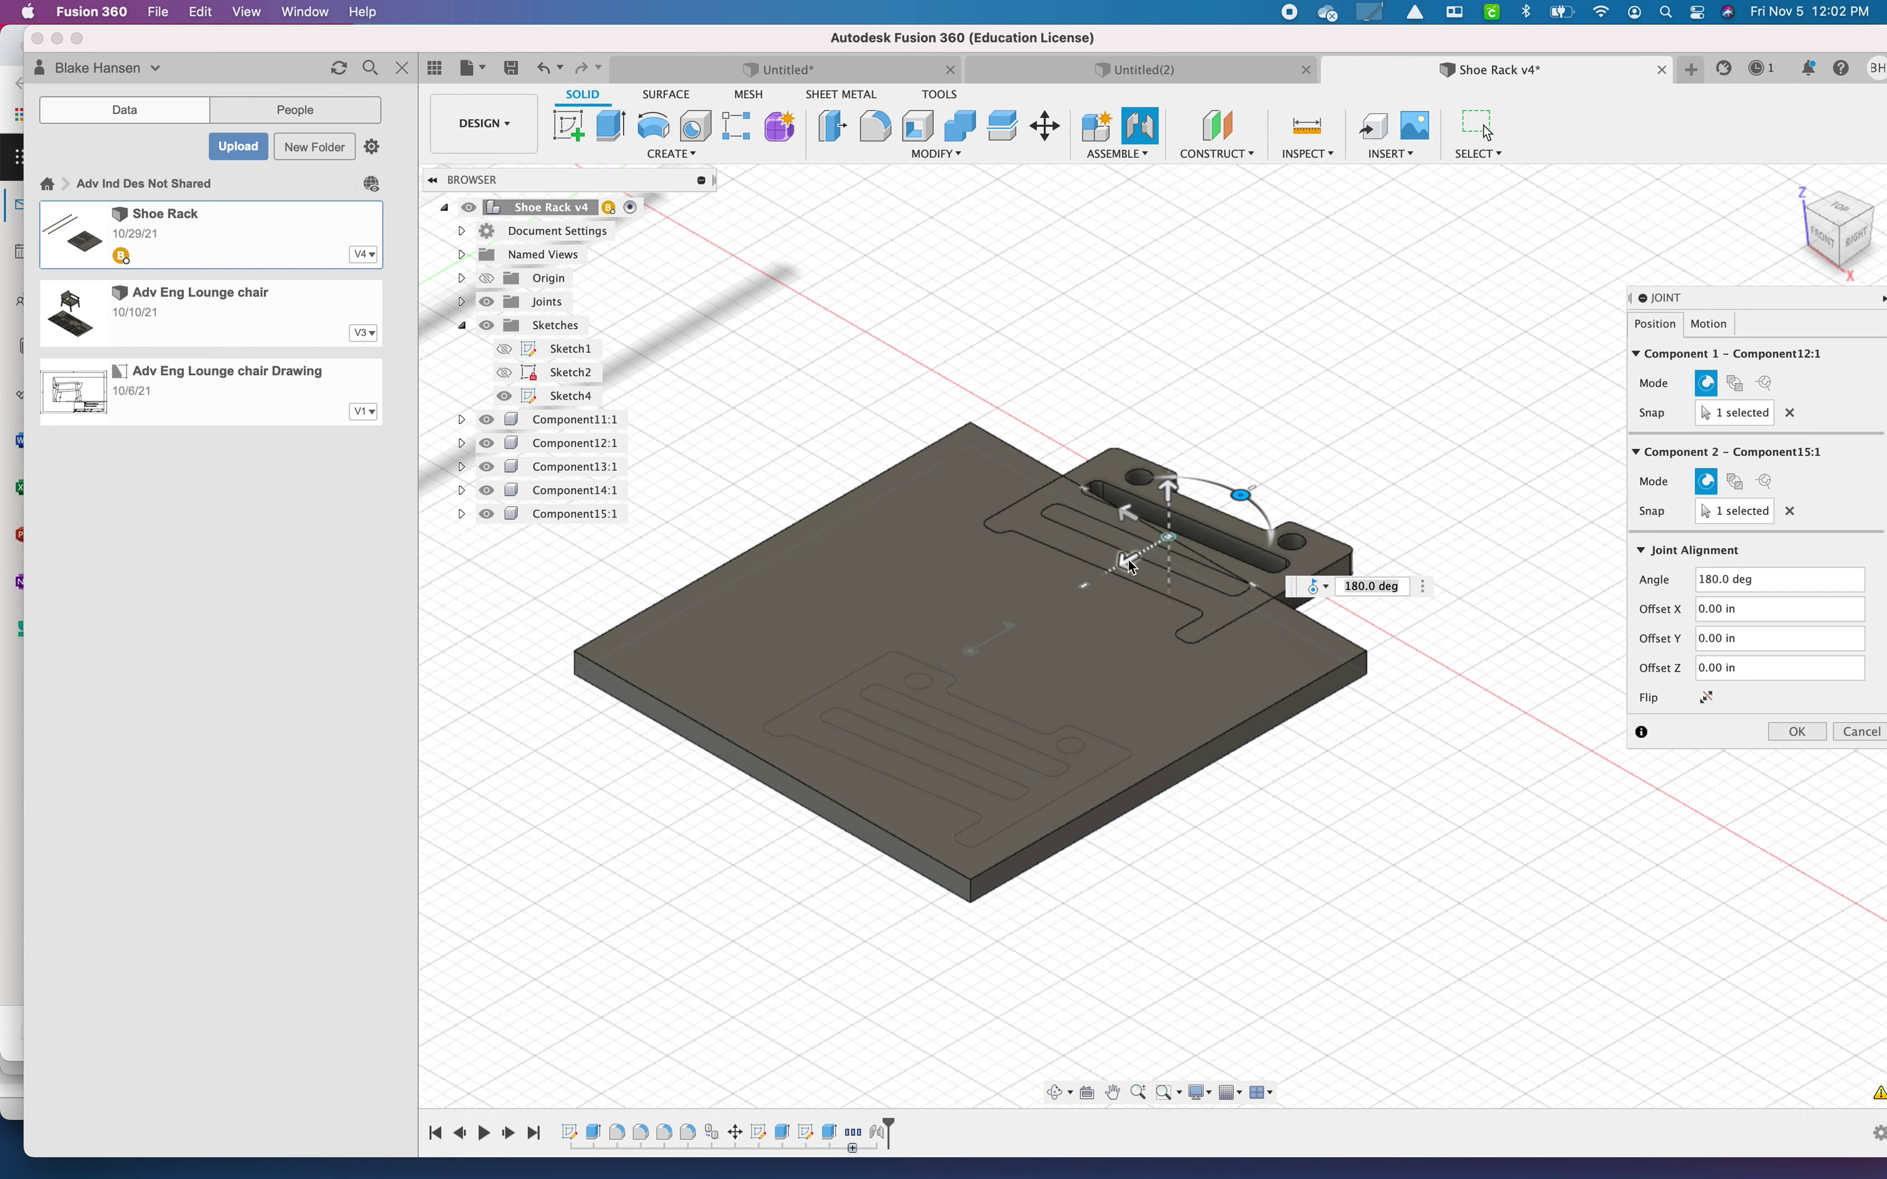
{"action": "left_click_drag", "start_coordinate": [1130, 560], "coordinate": [1090, 660]}
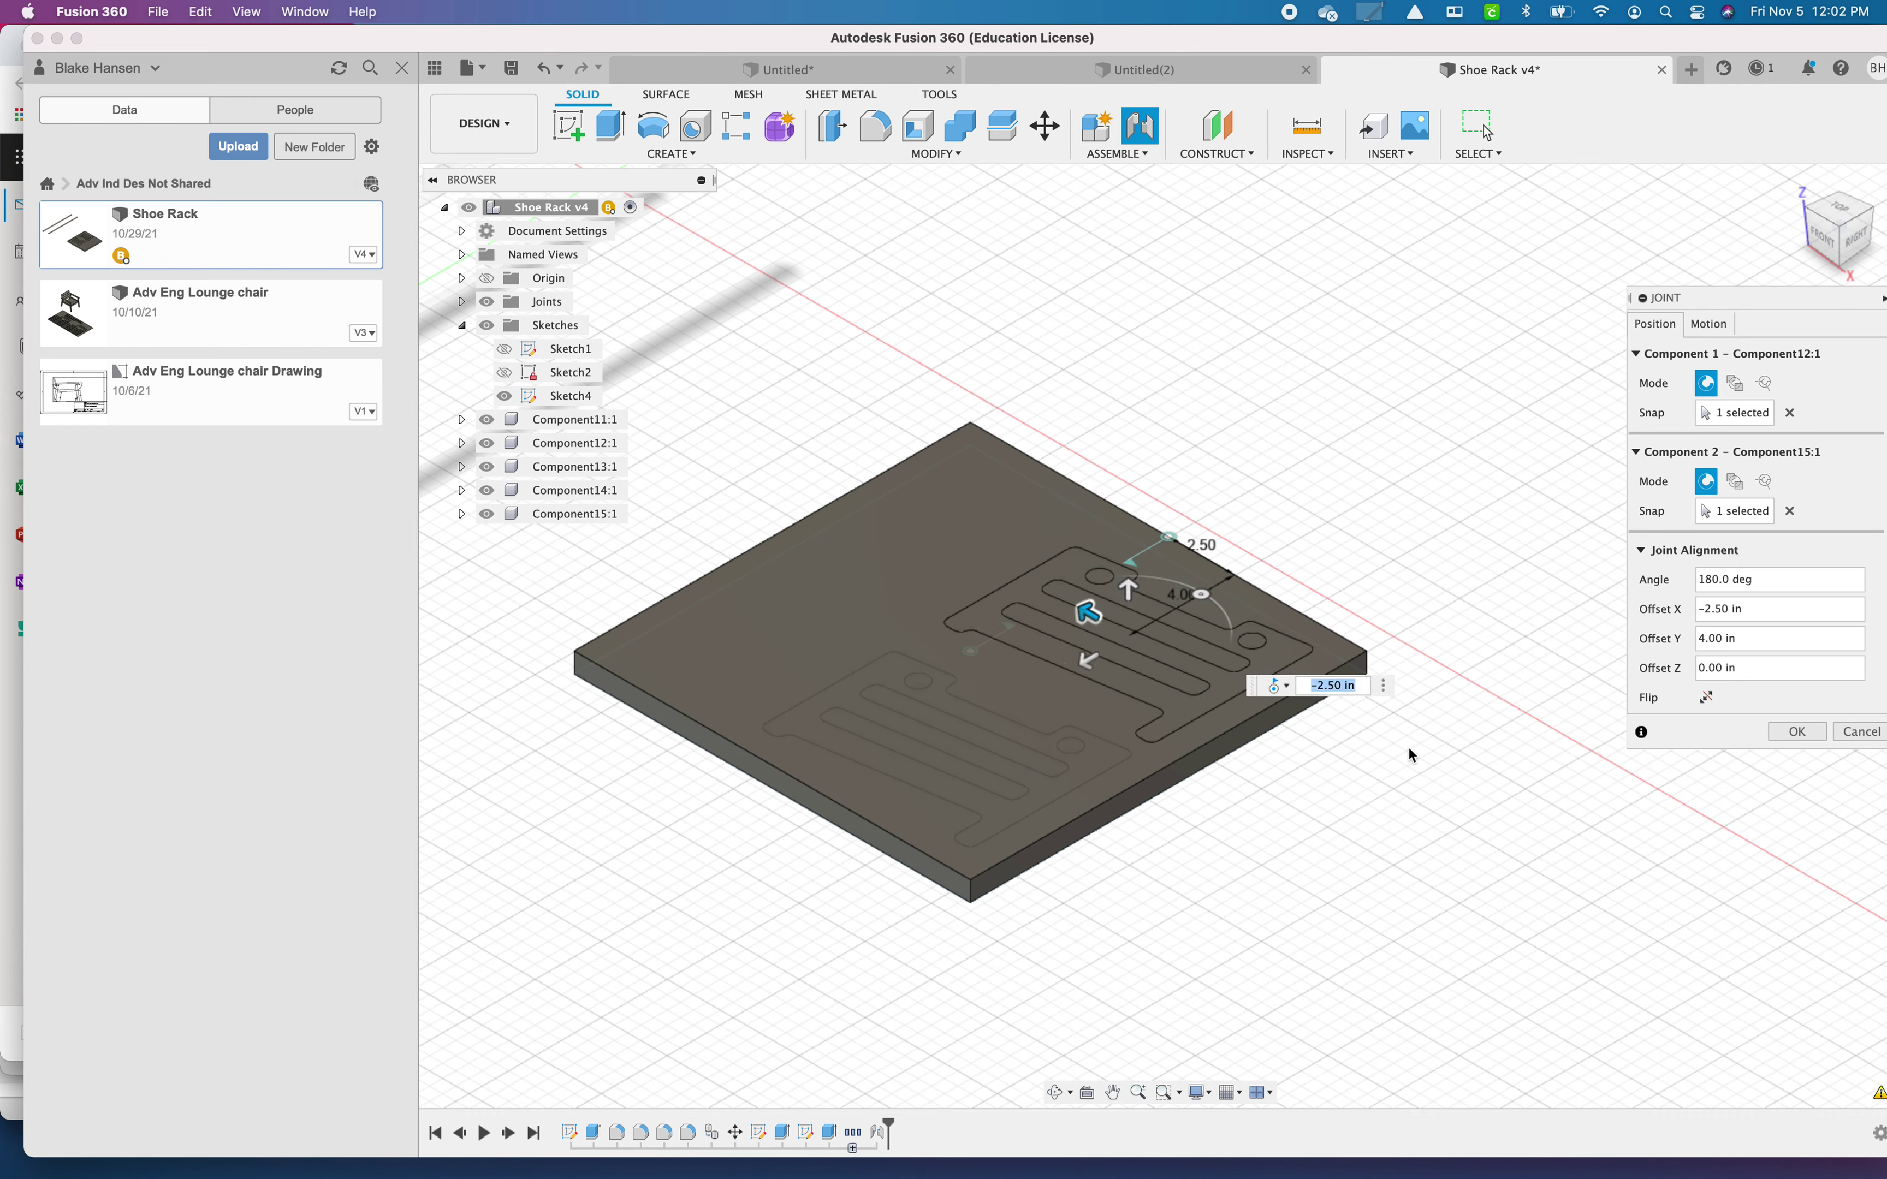
{"action": "left_click", "coordinate": [1801, 732]}
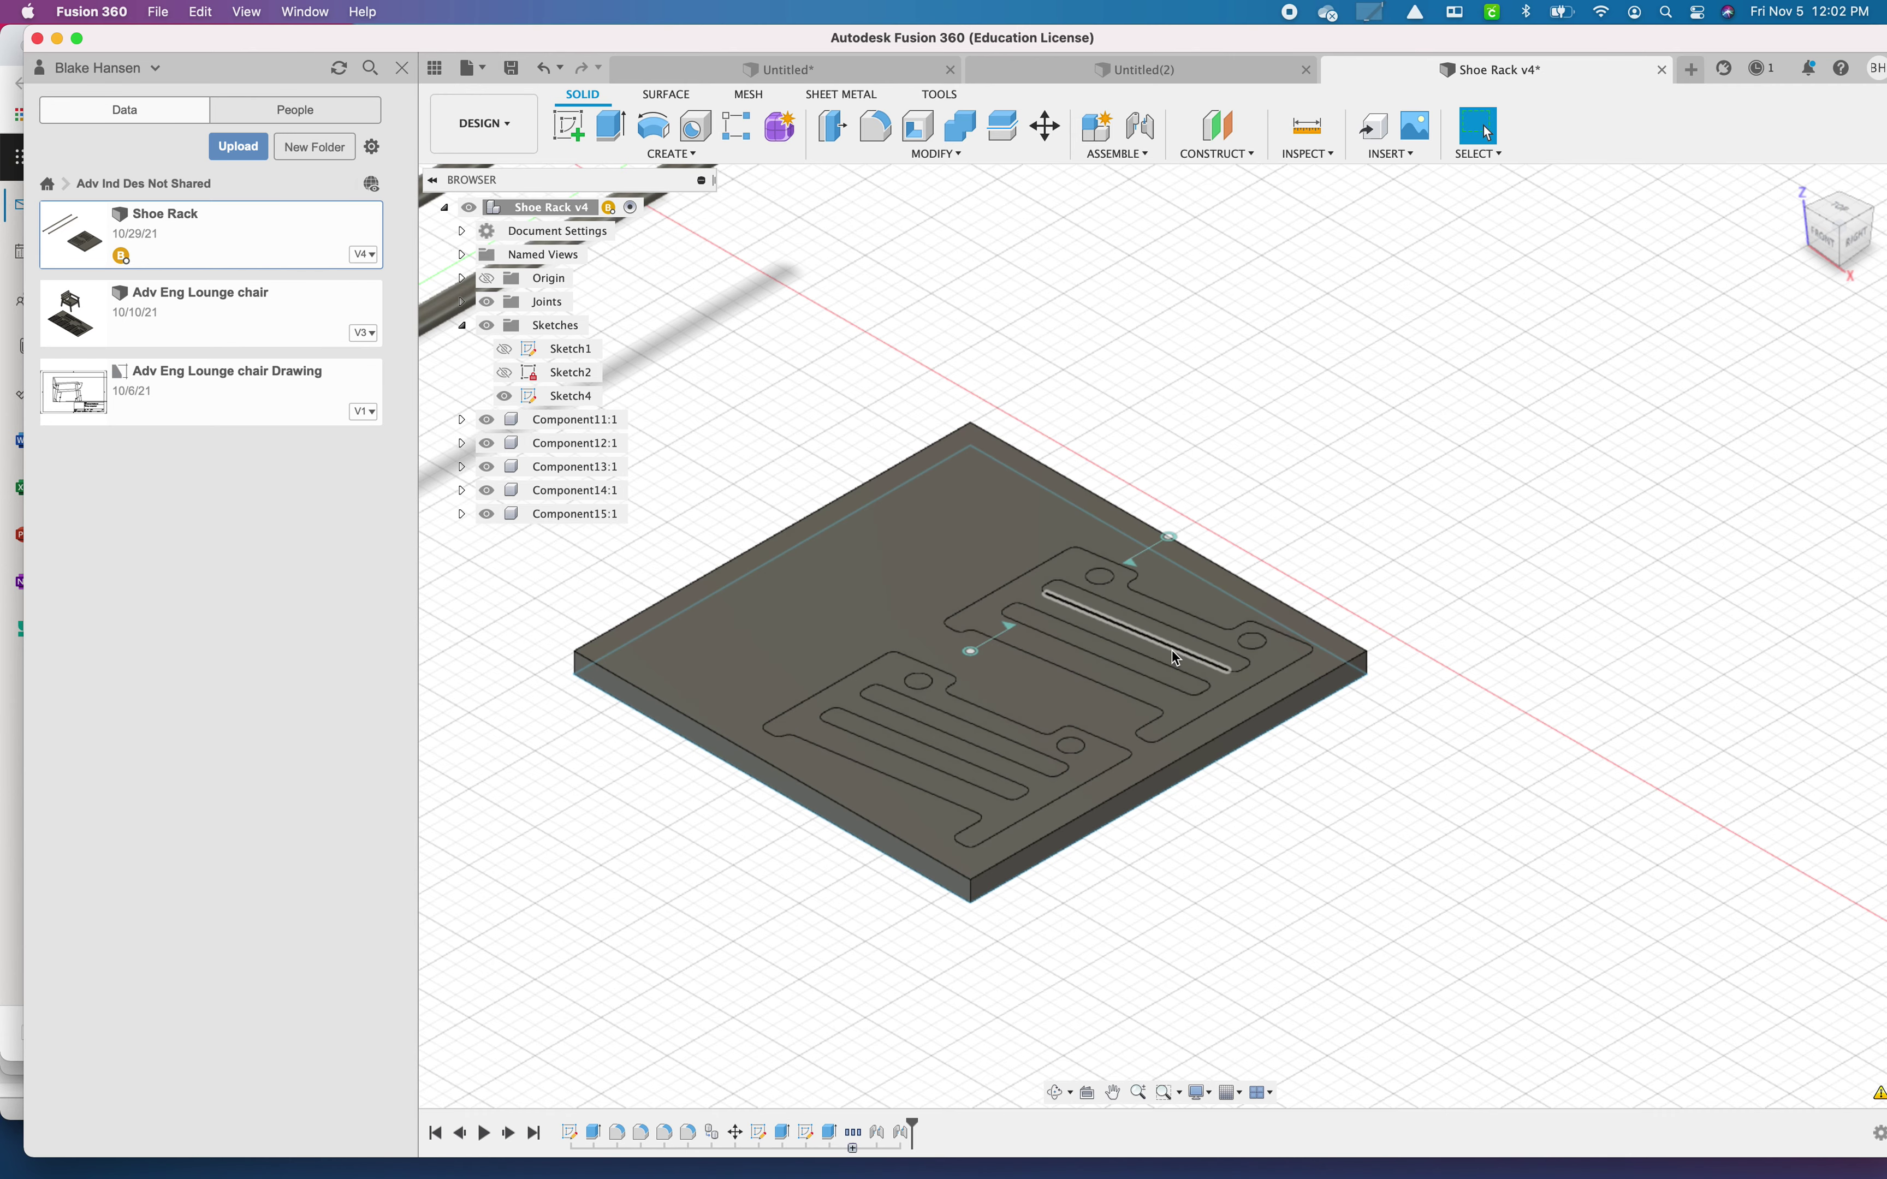
Step: Switch the shoe rack design to the Manufacture workspace
{"action": "left_click", "coordinate": [483, 124]}
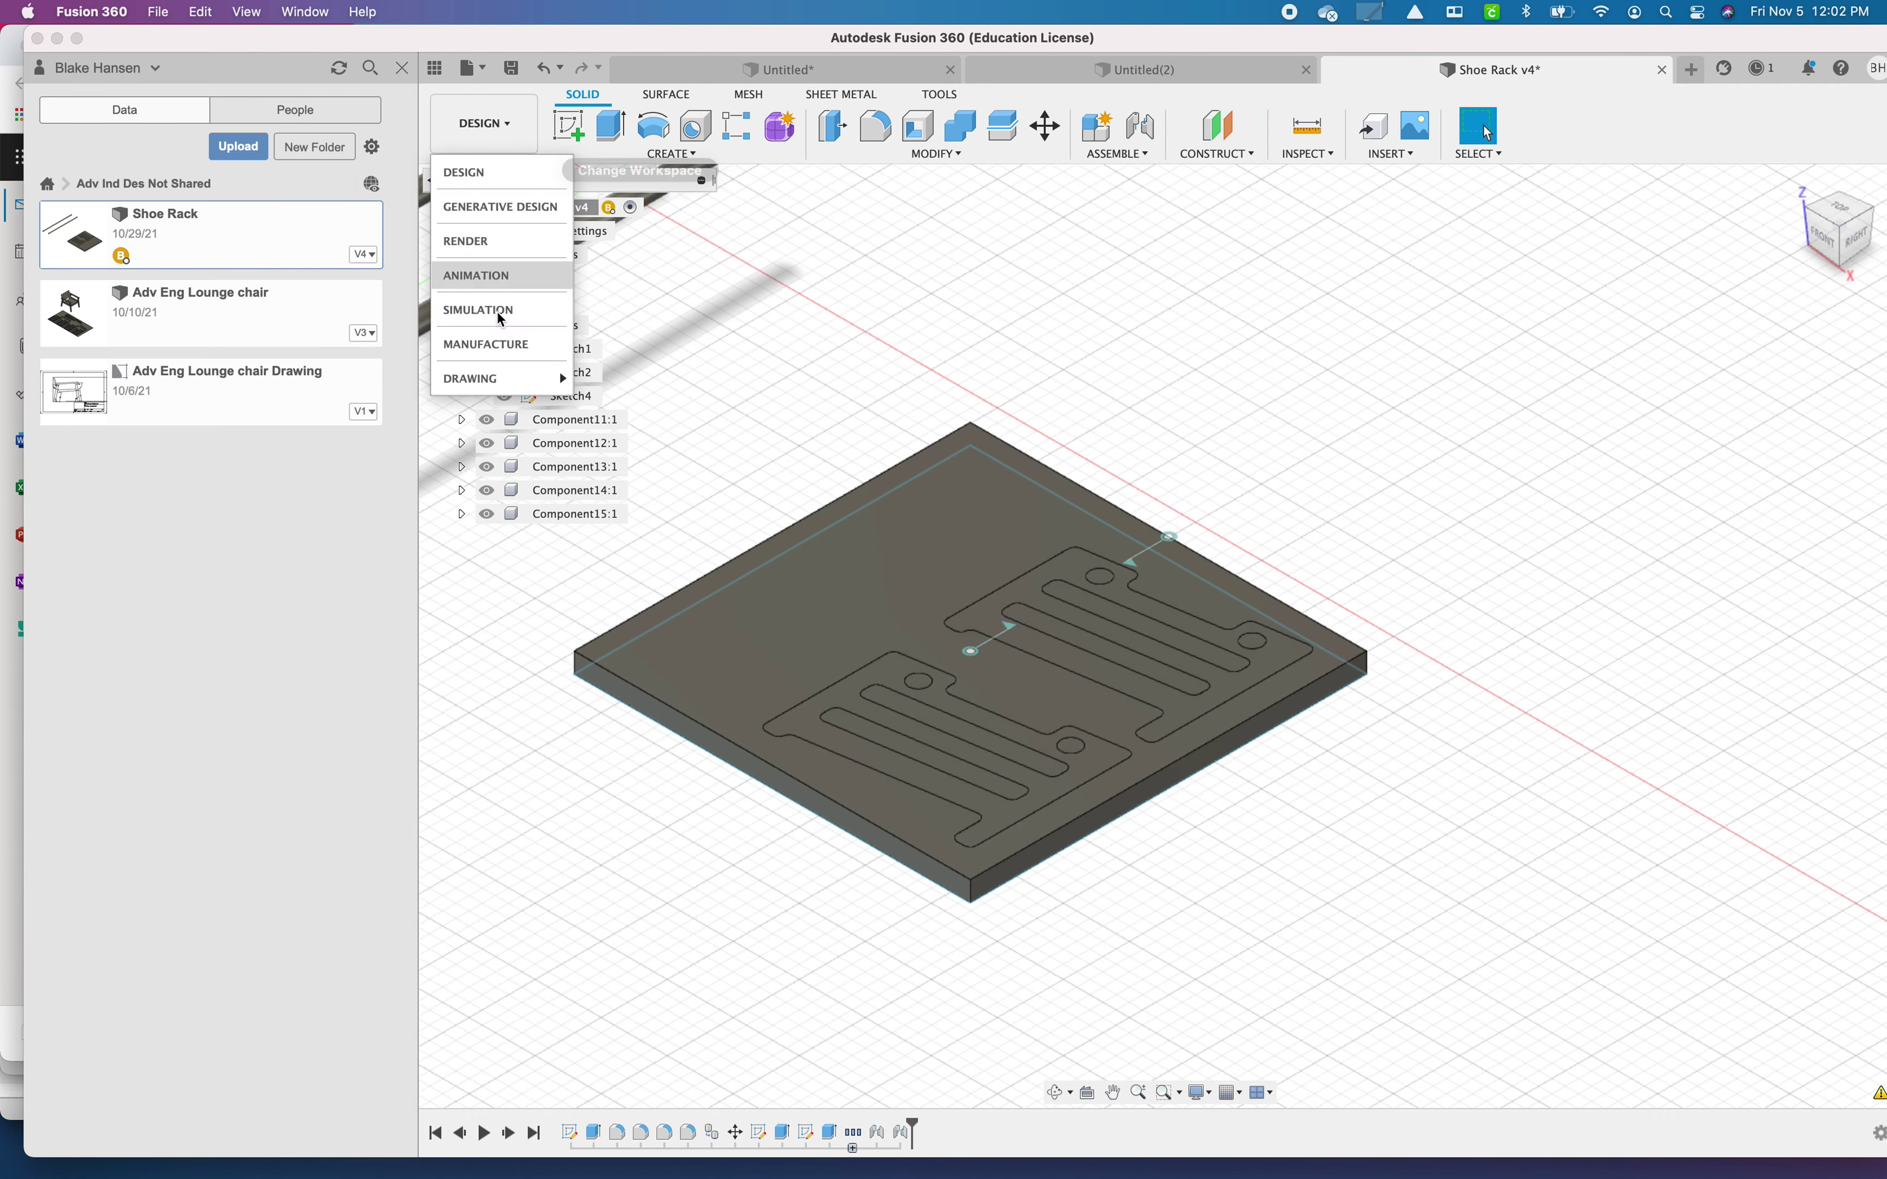
{"action": "left_click", "coordinate": [496, 354]}
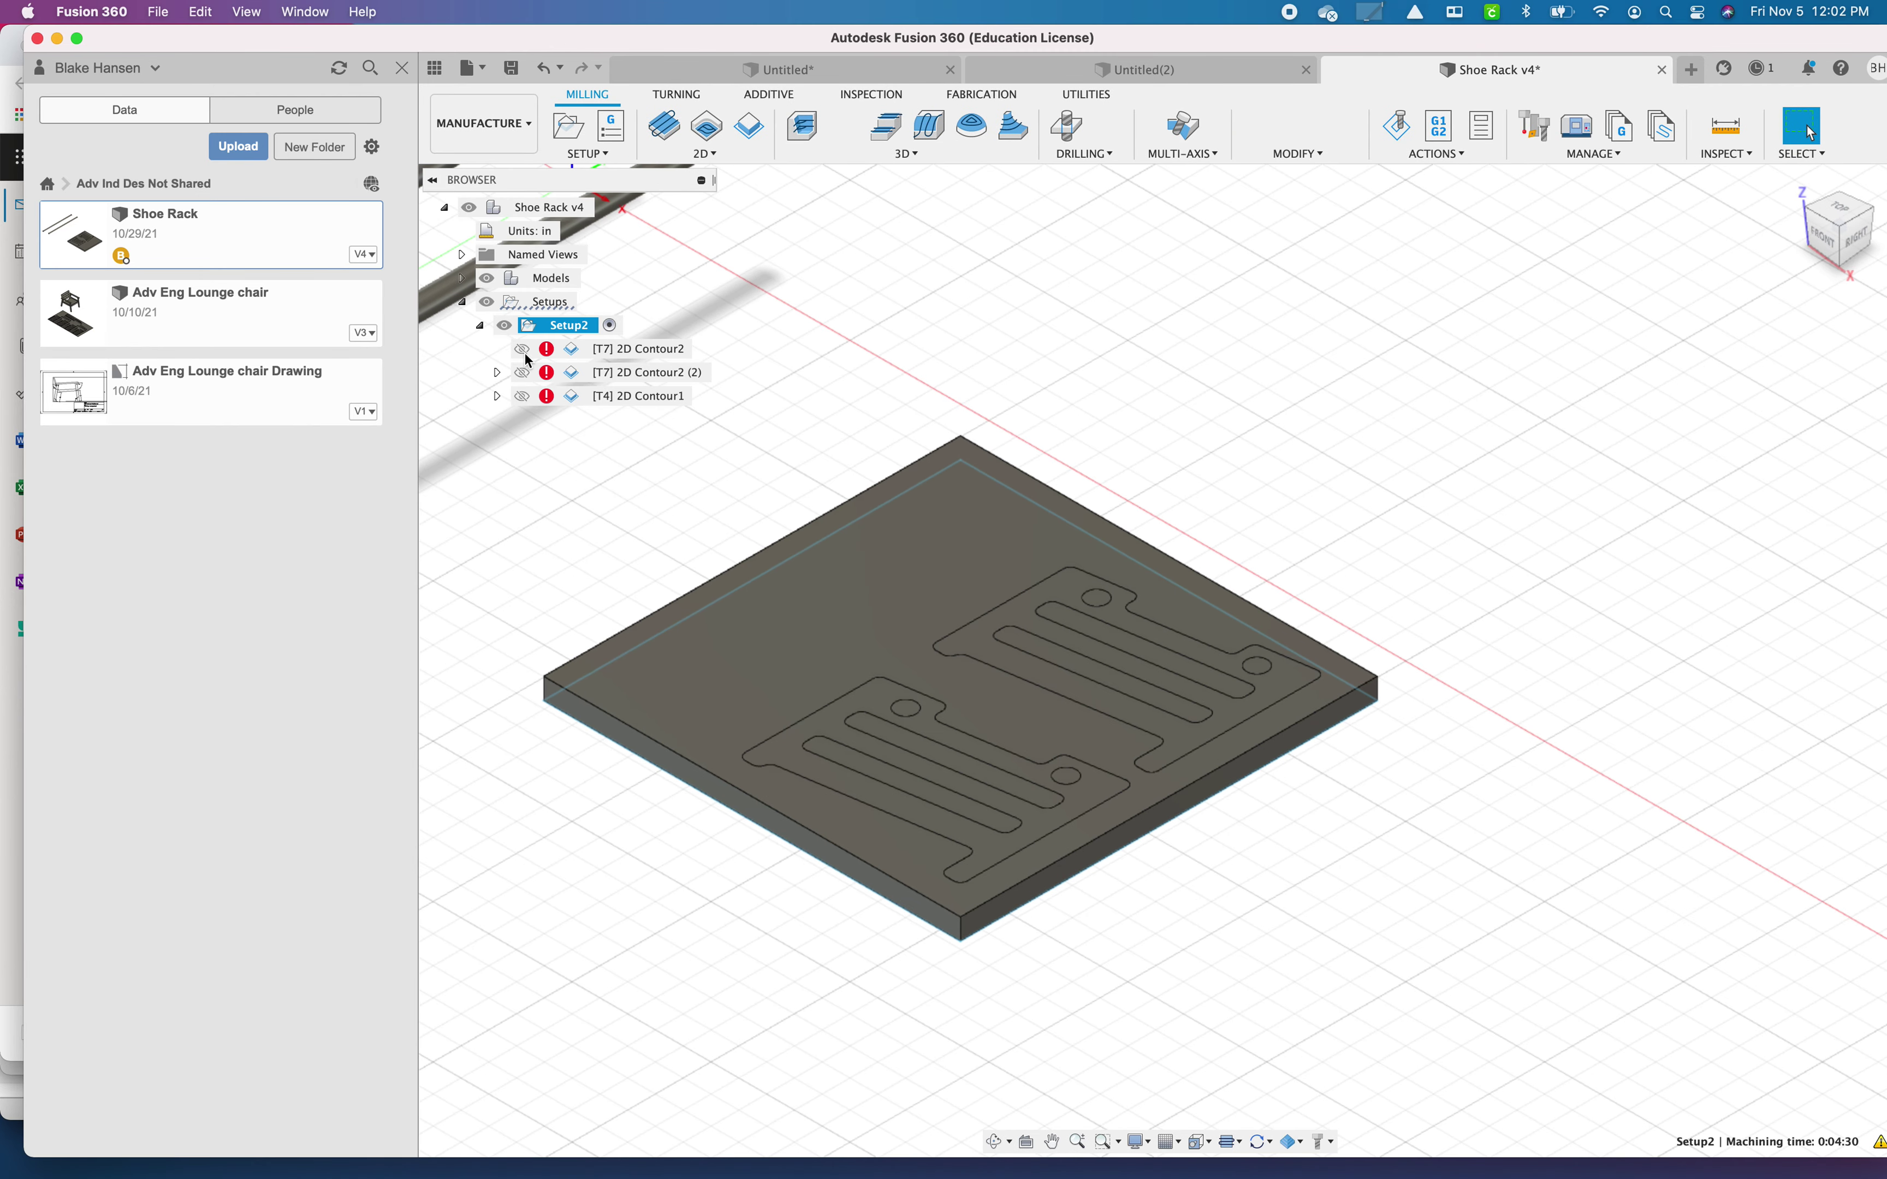
Step: Delete the existing Setup2 together with its 2D contour operations and start a new milling setup
{"action": "right_click", "coordinate": [574, 329]}
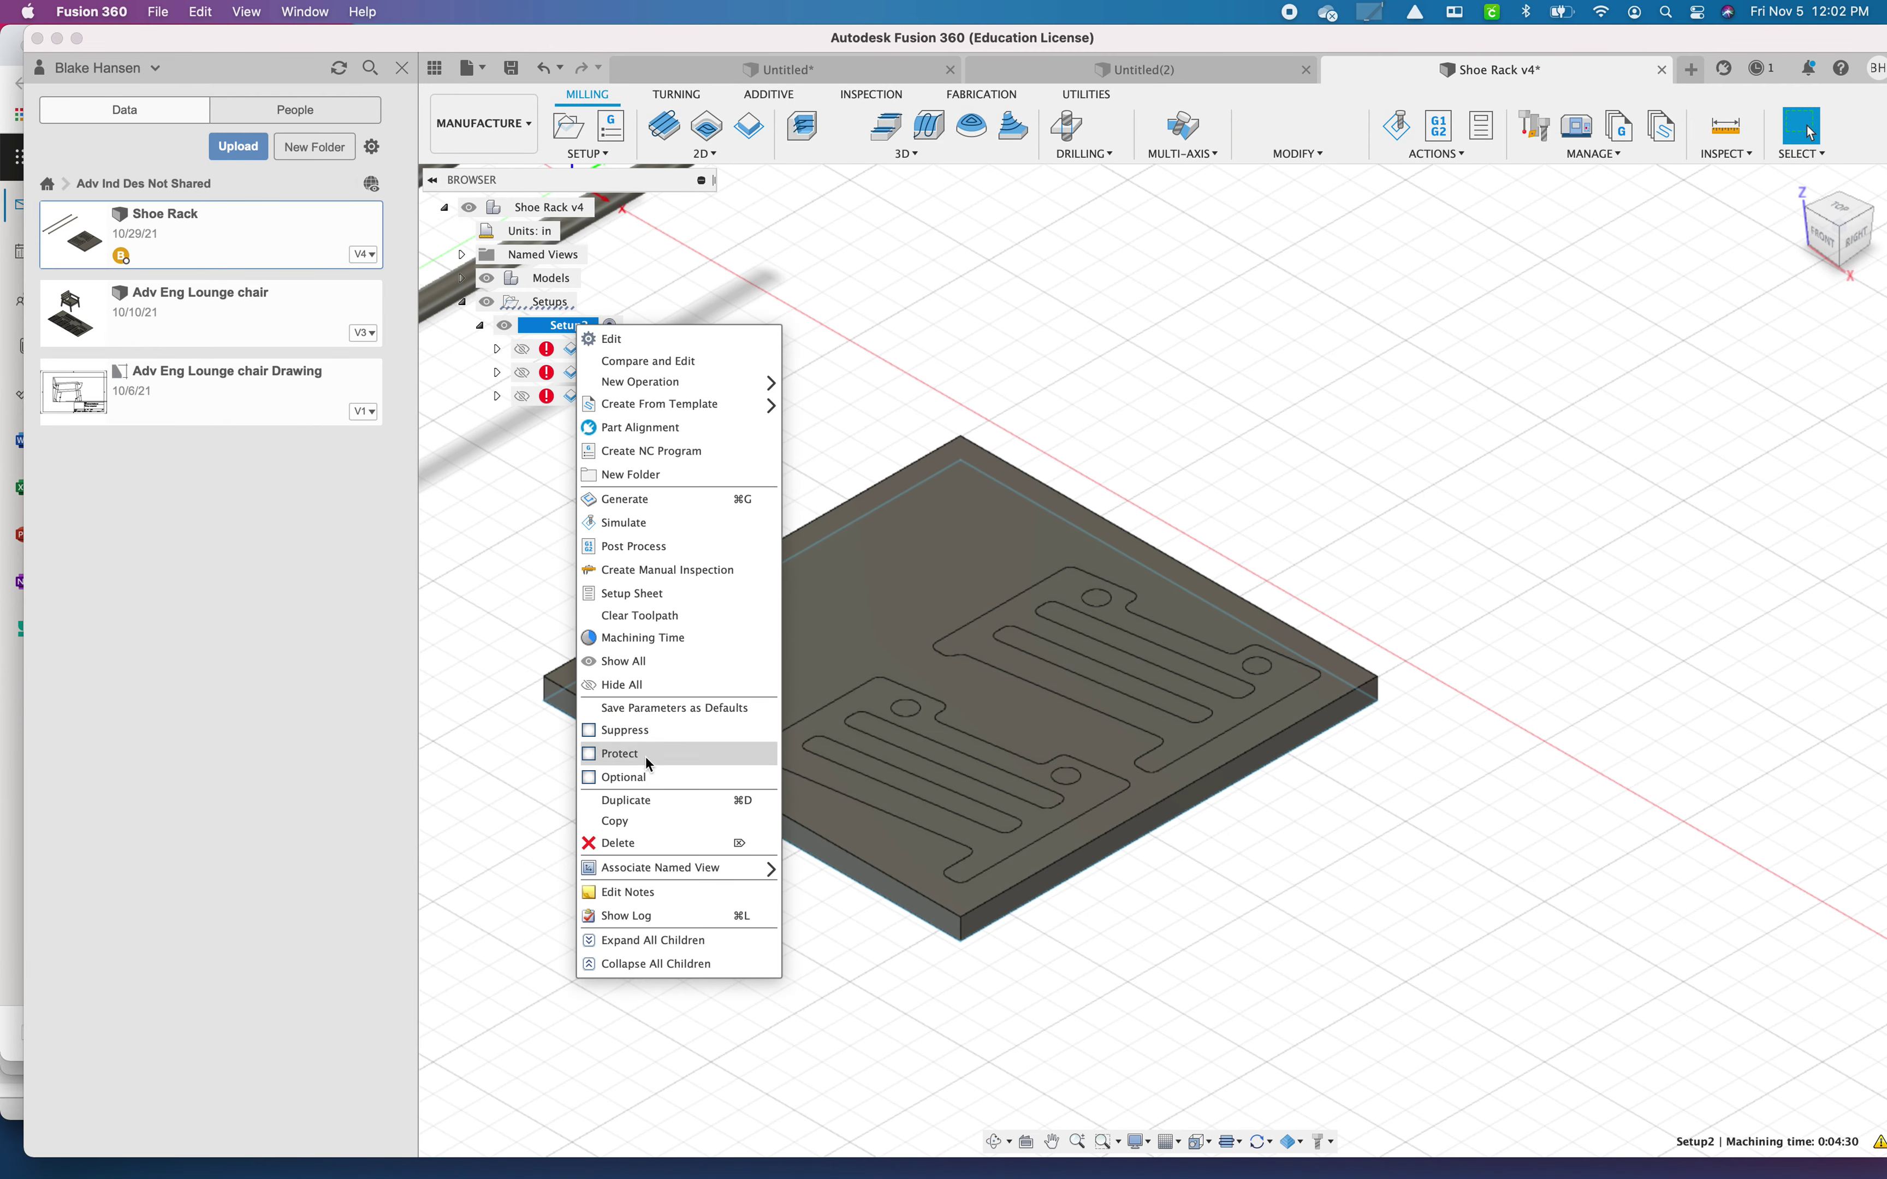
{"action": "left_click", "coordinate": [659, 836]}
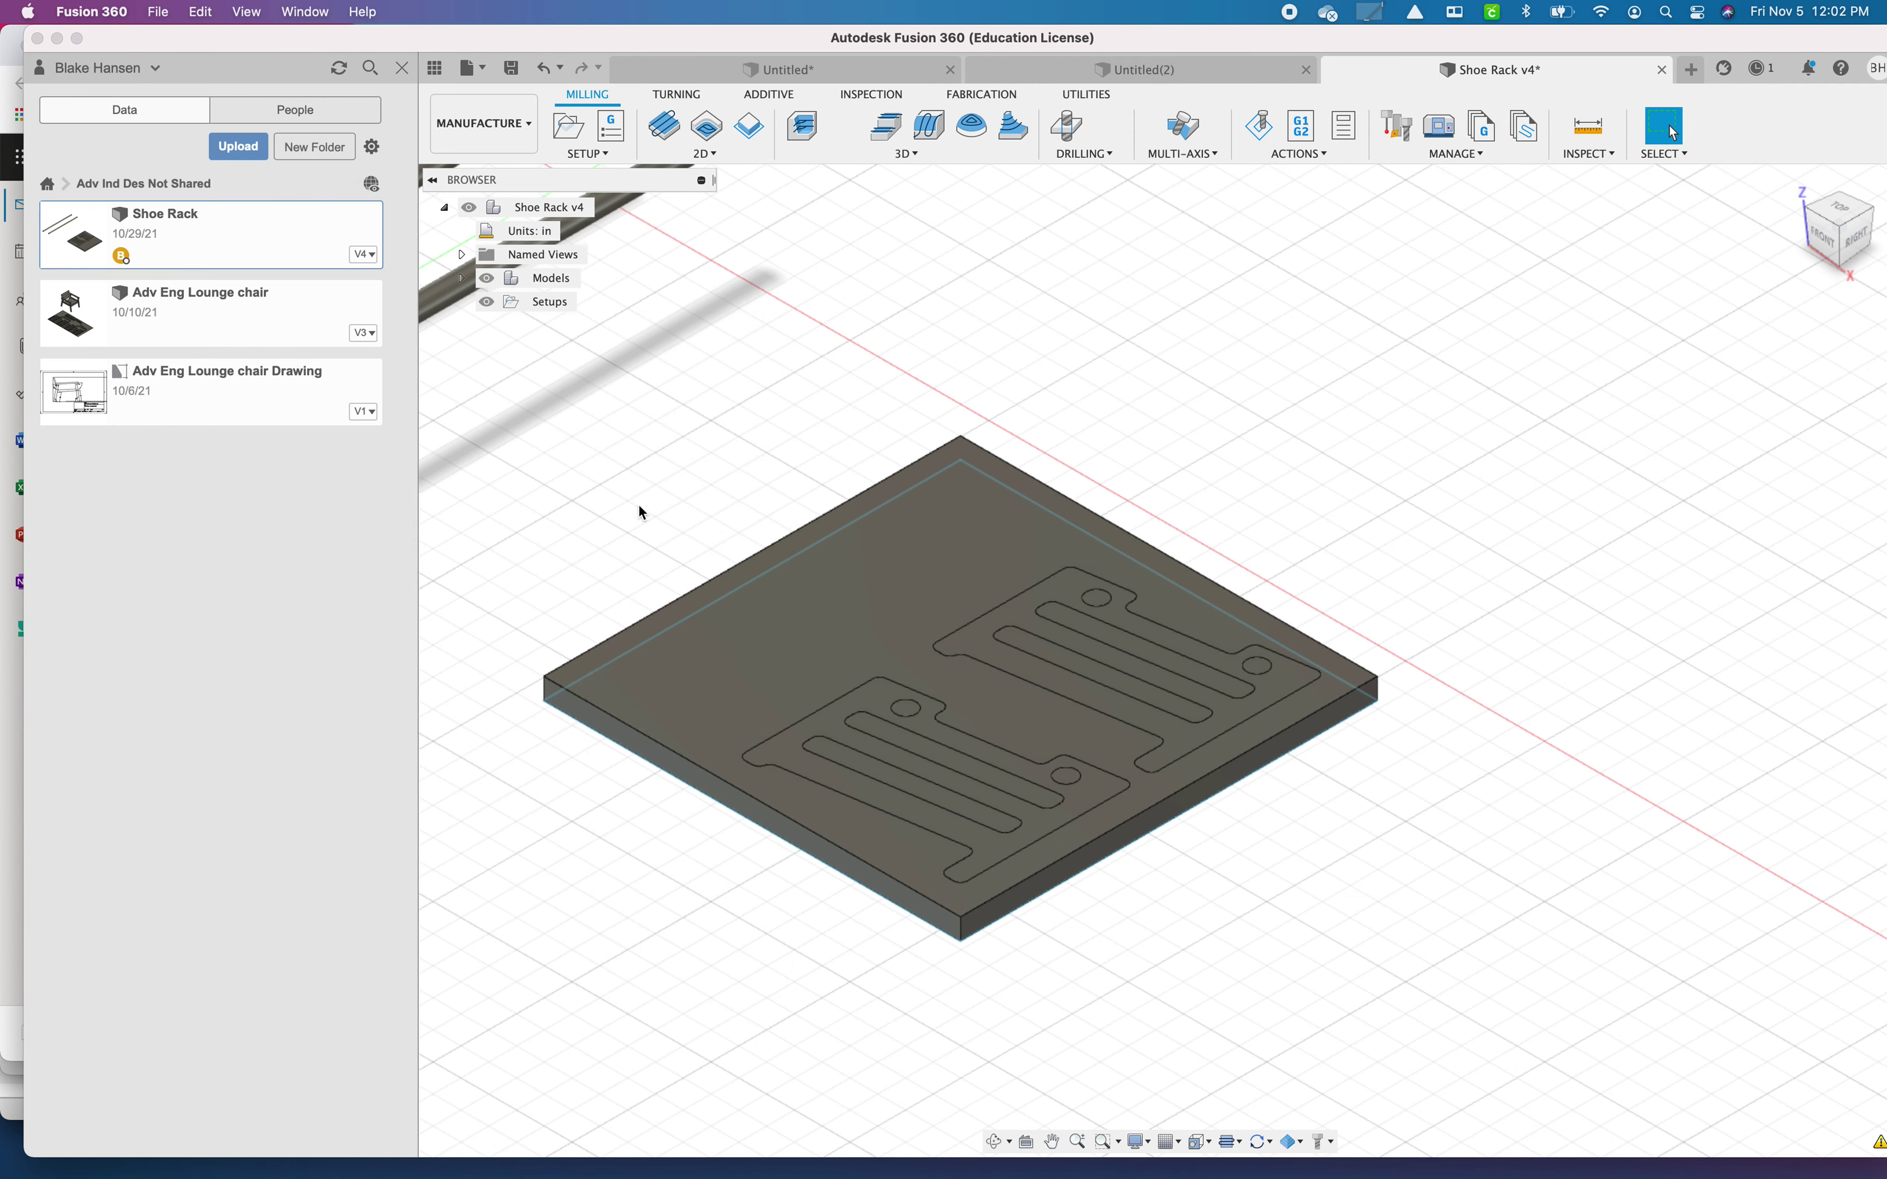
{"action": "left_click", "coordinate": [590, 156]}
{"action": "left_click", "coordinate": [600, 178]}
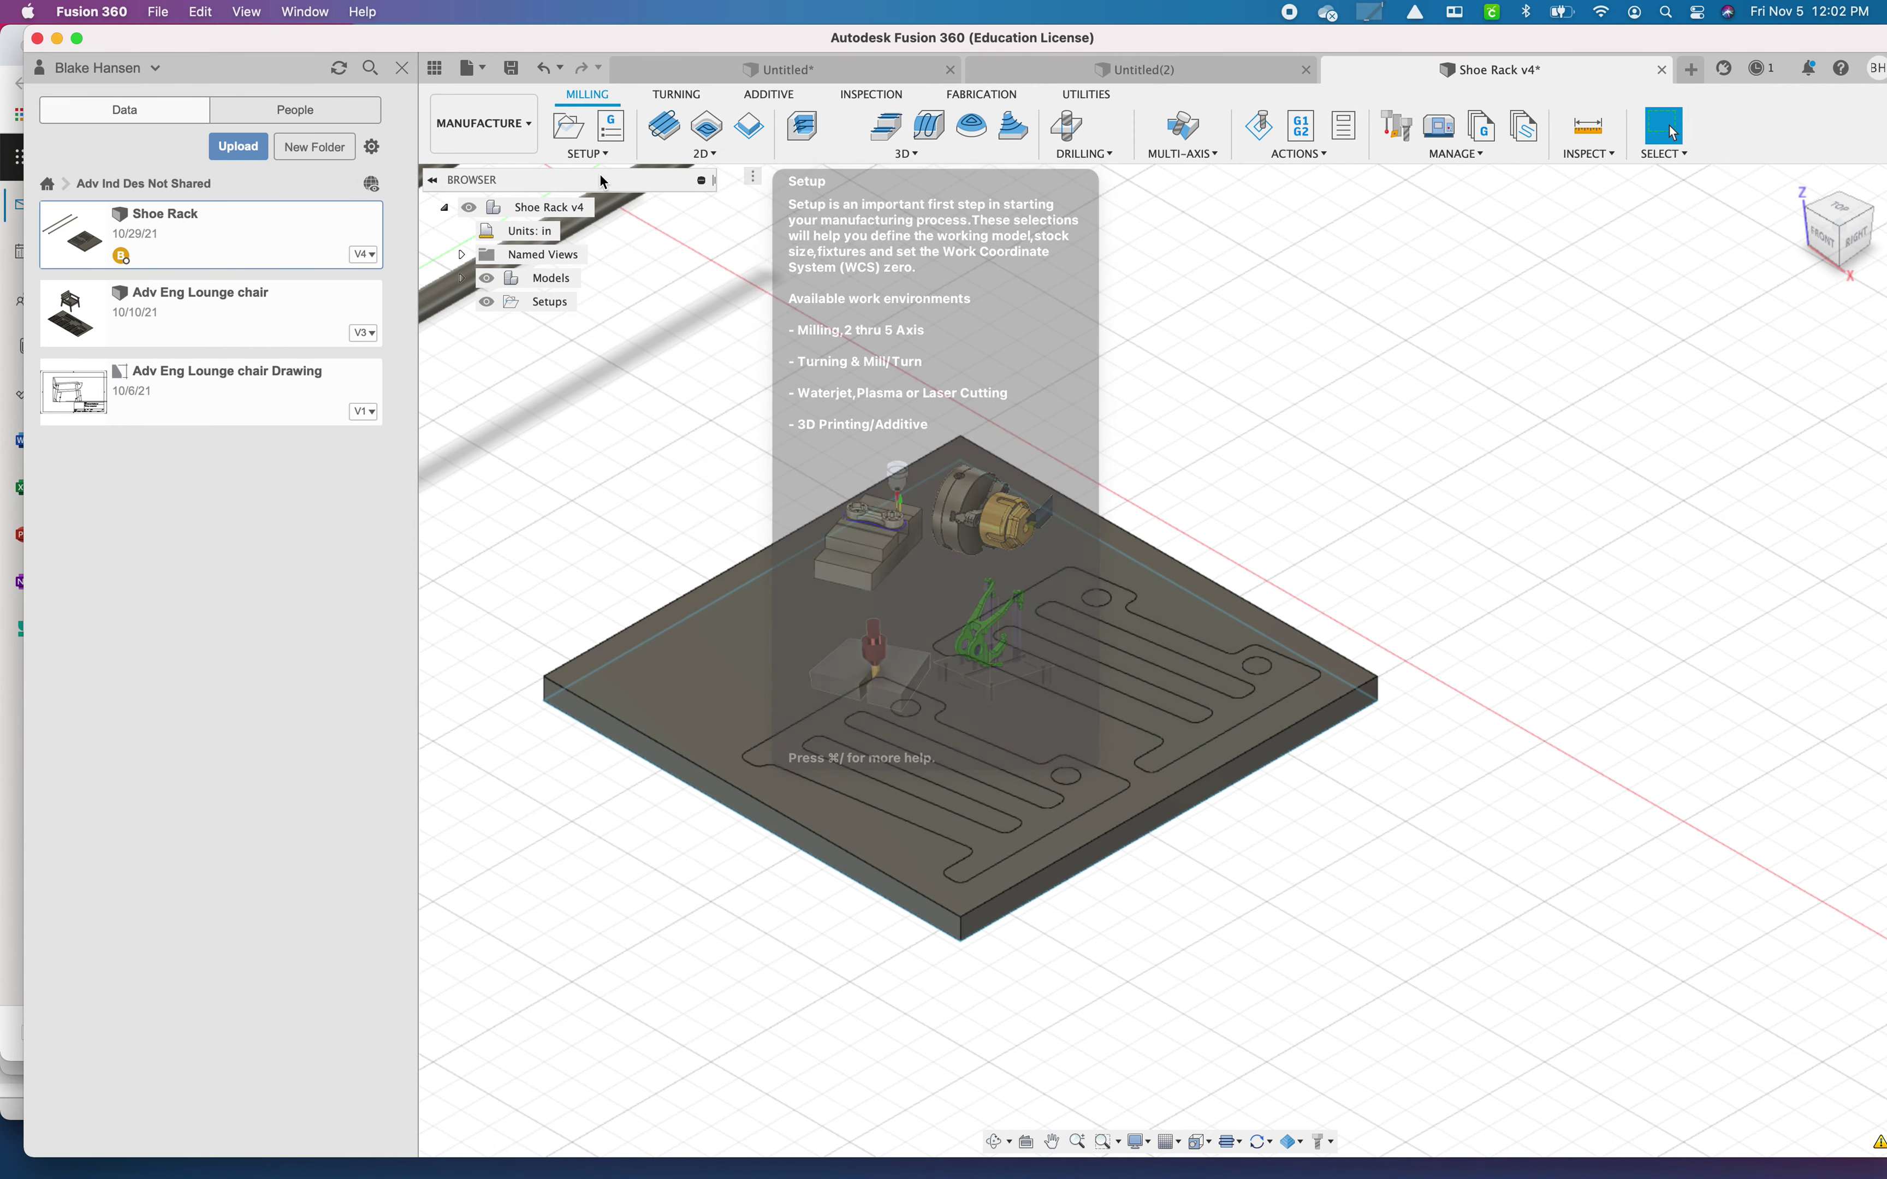
Step: Place the setup's stock point on the stock box's bottom corner at minimum X and minimum Y
{"action": "scroll", "coordinate": [809, 412], "scroll_direction": "down", "scroll_amount": 5}
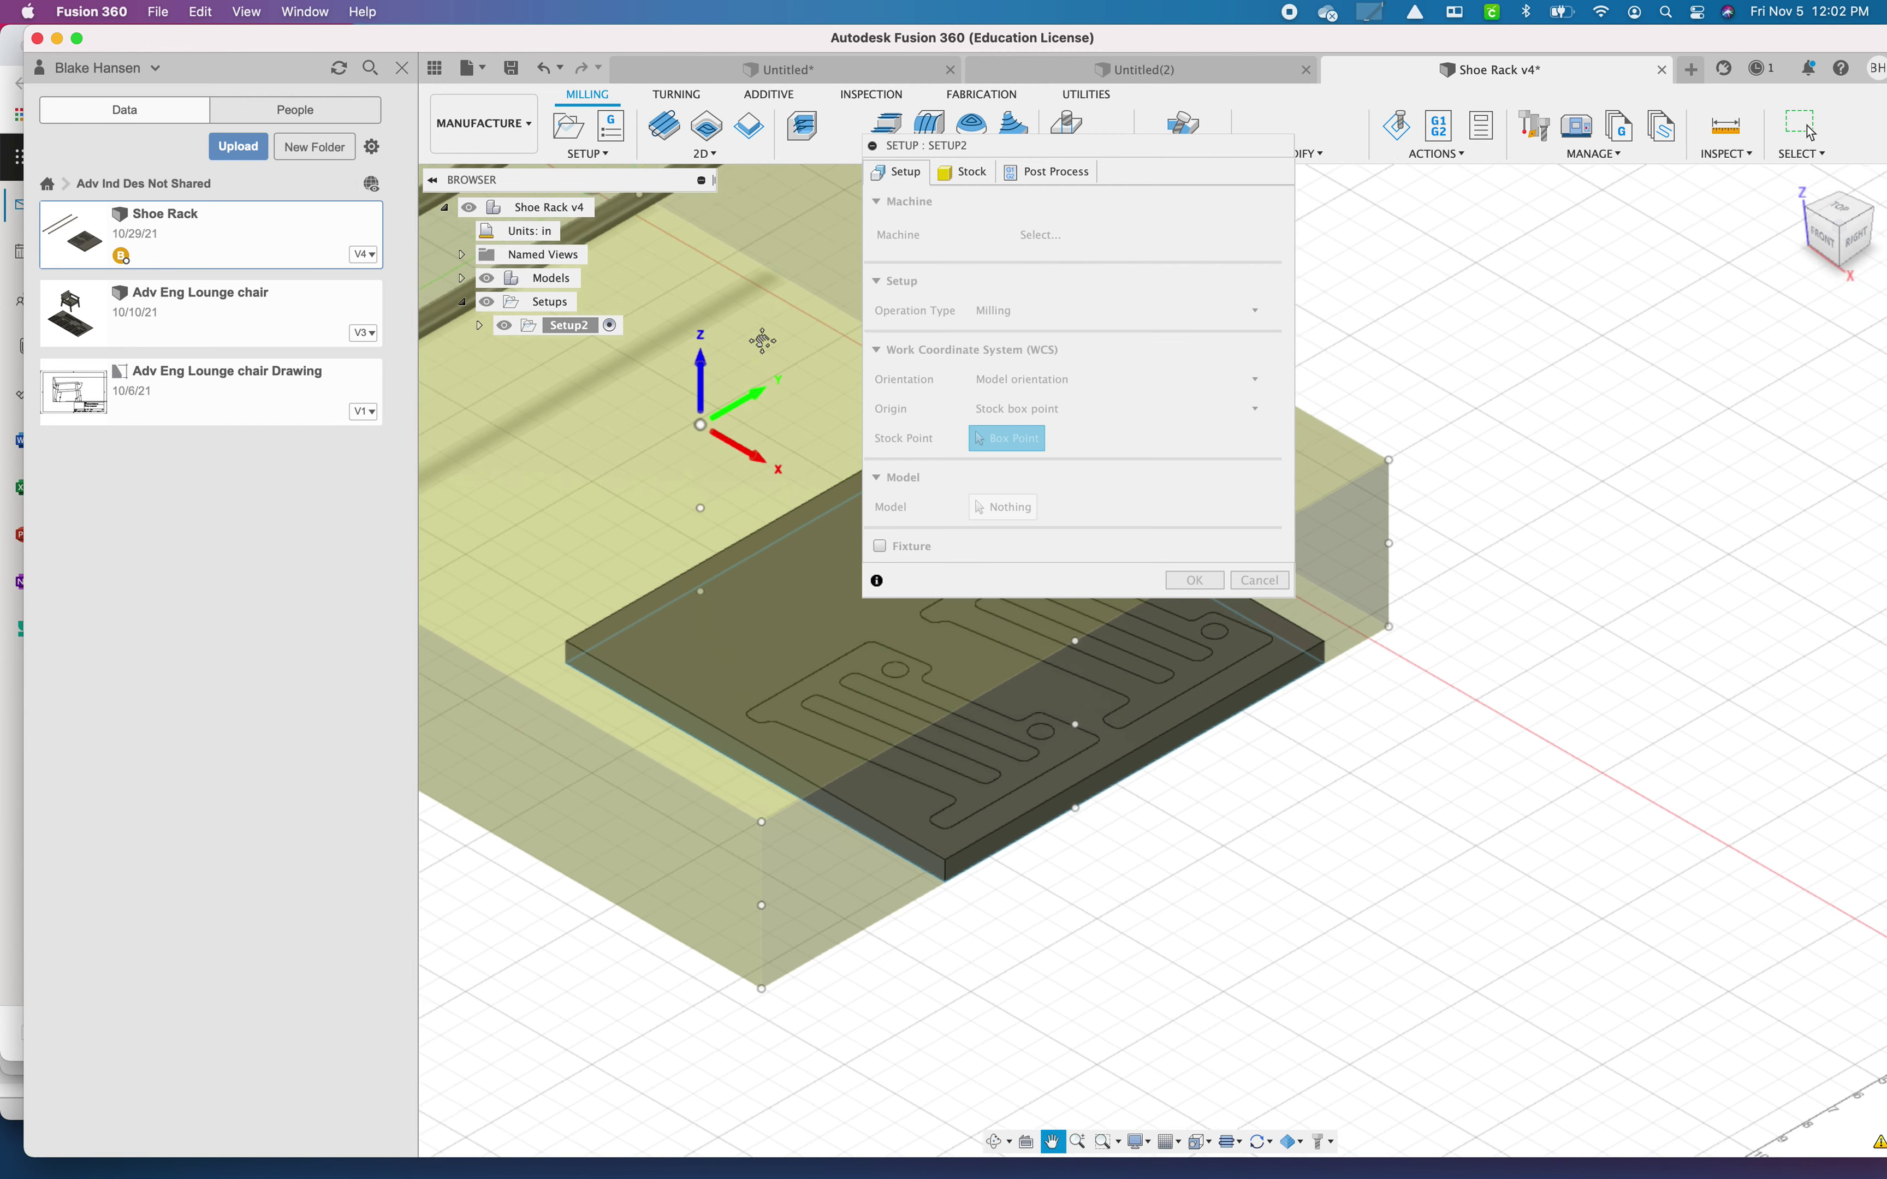
{"action": "middle_click_drag", "start_coordinate": [733, 512], "coordinate": [764, 603]}
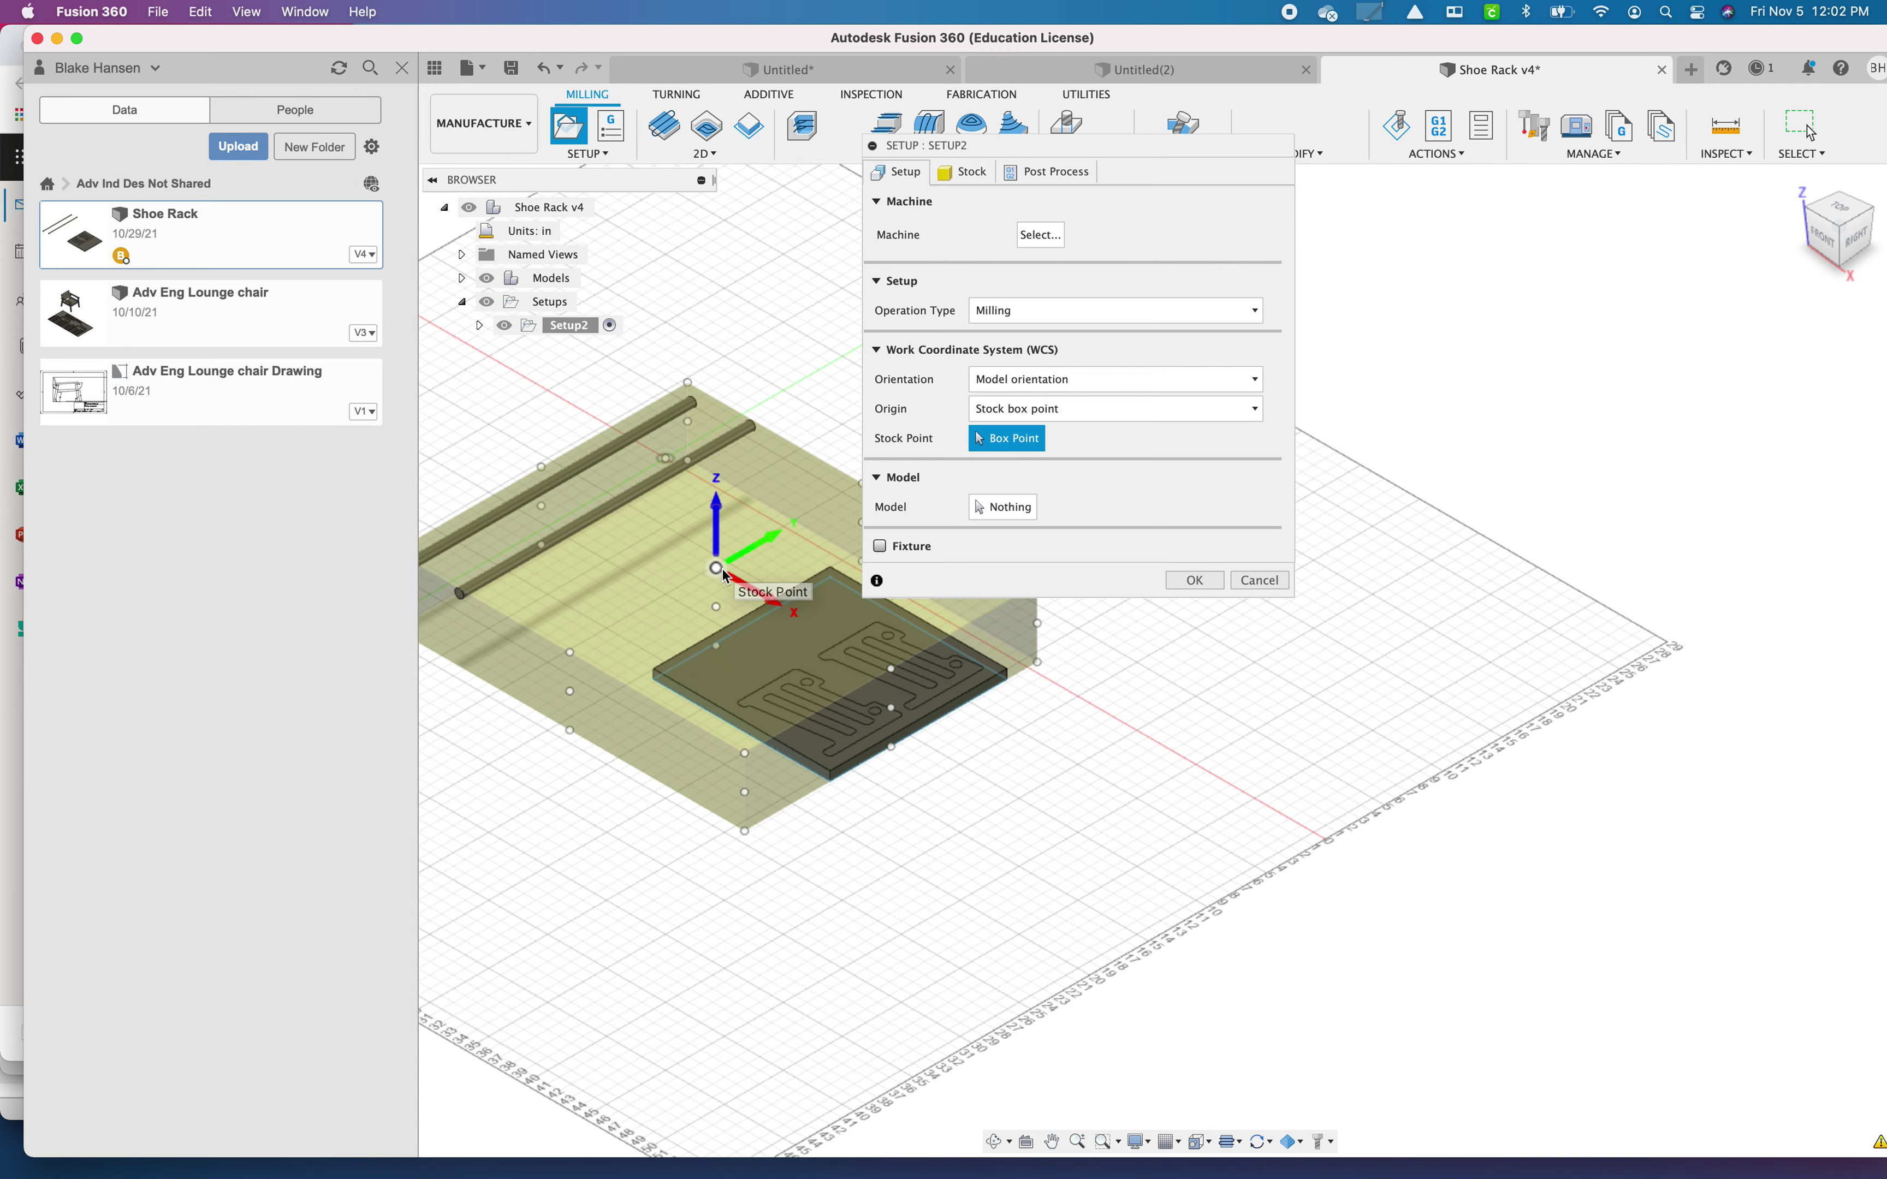
{"action": "scroll", "coordinate": [659, 544], "scroll_direction": "up", "scroll_amount": 3}
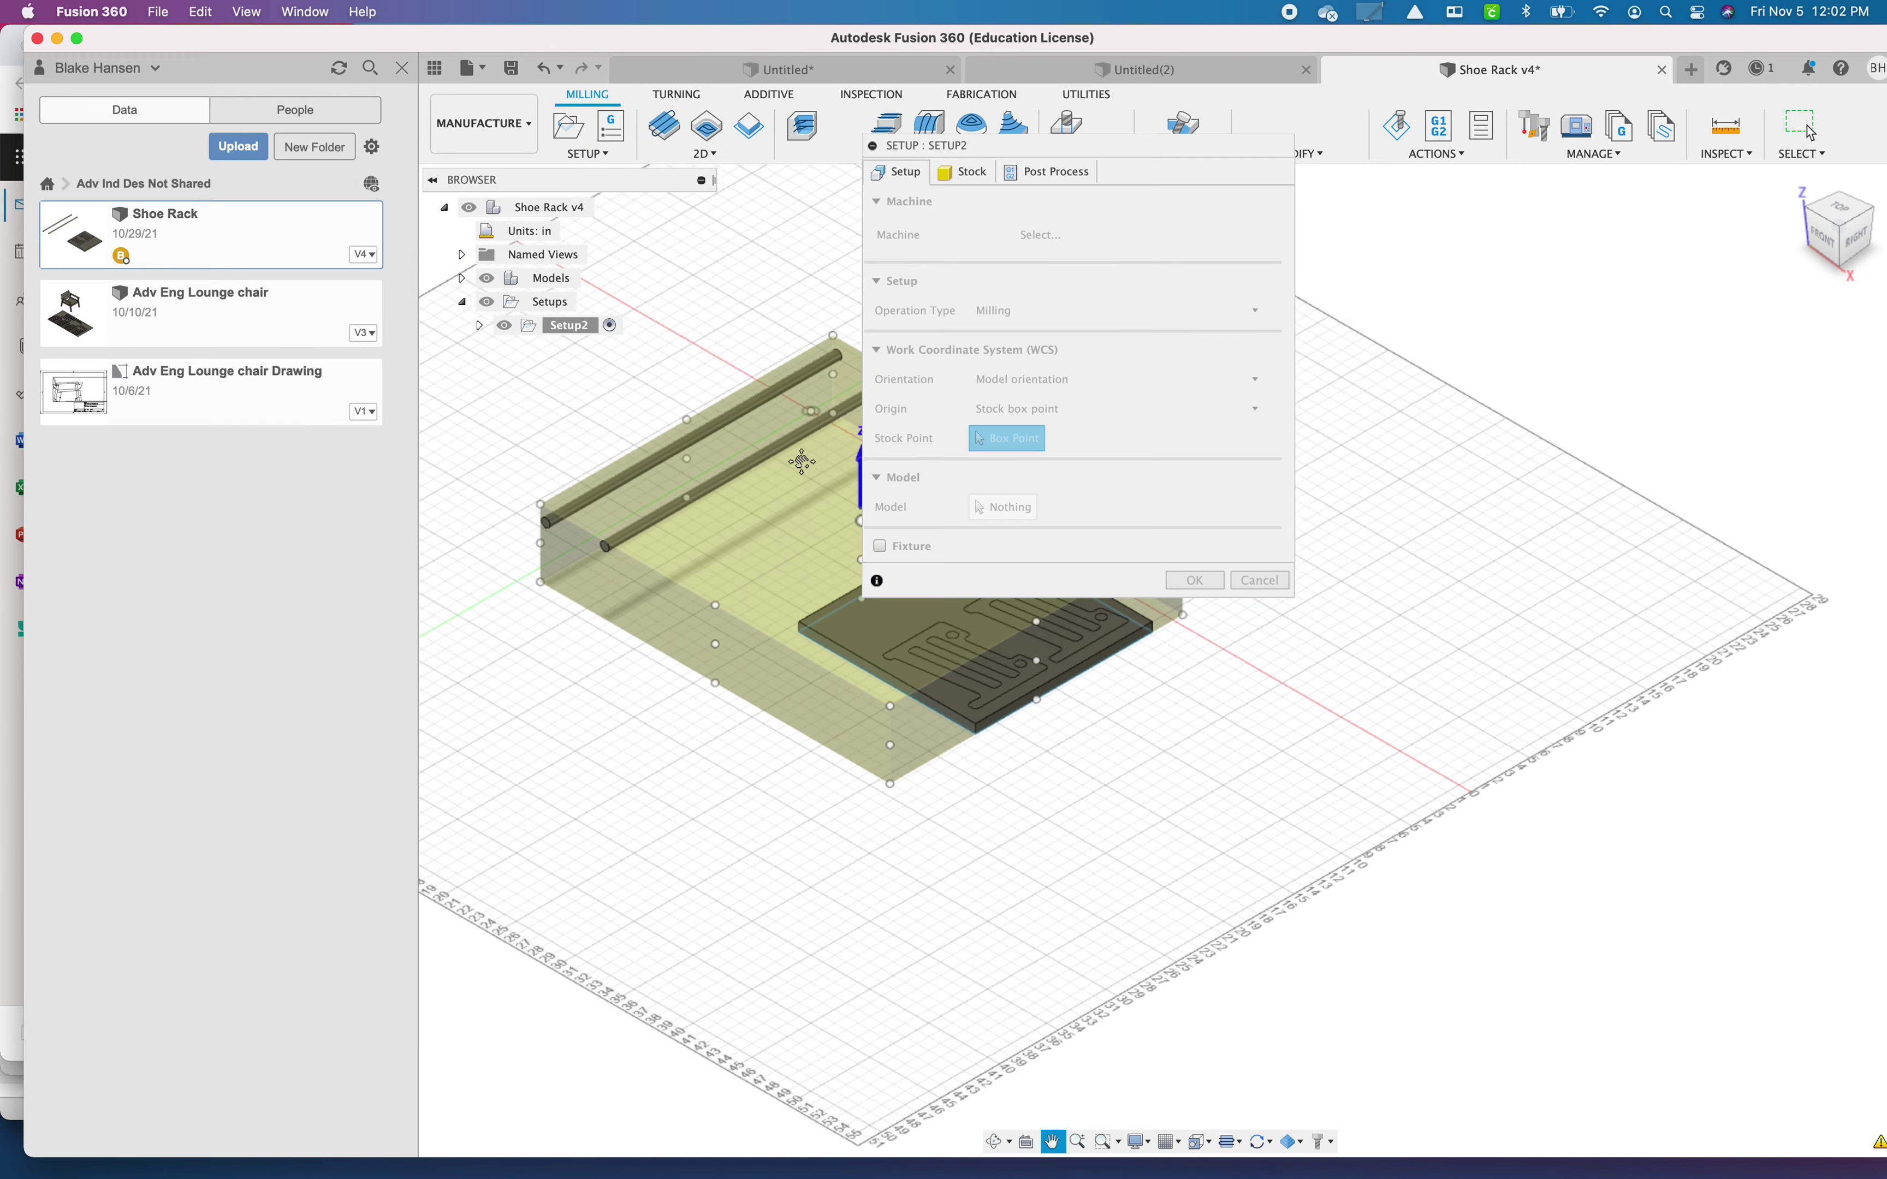
{"action": "left_click", "coordinate": [545, 581]}
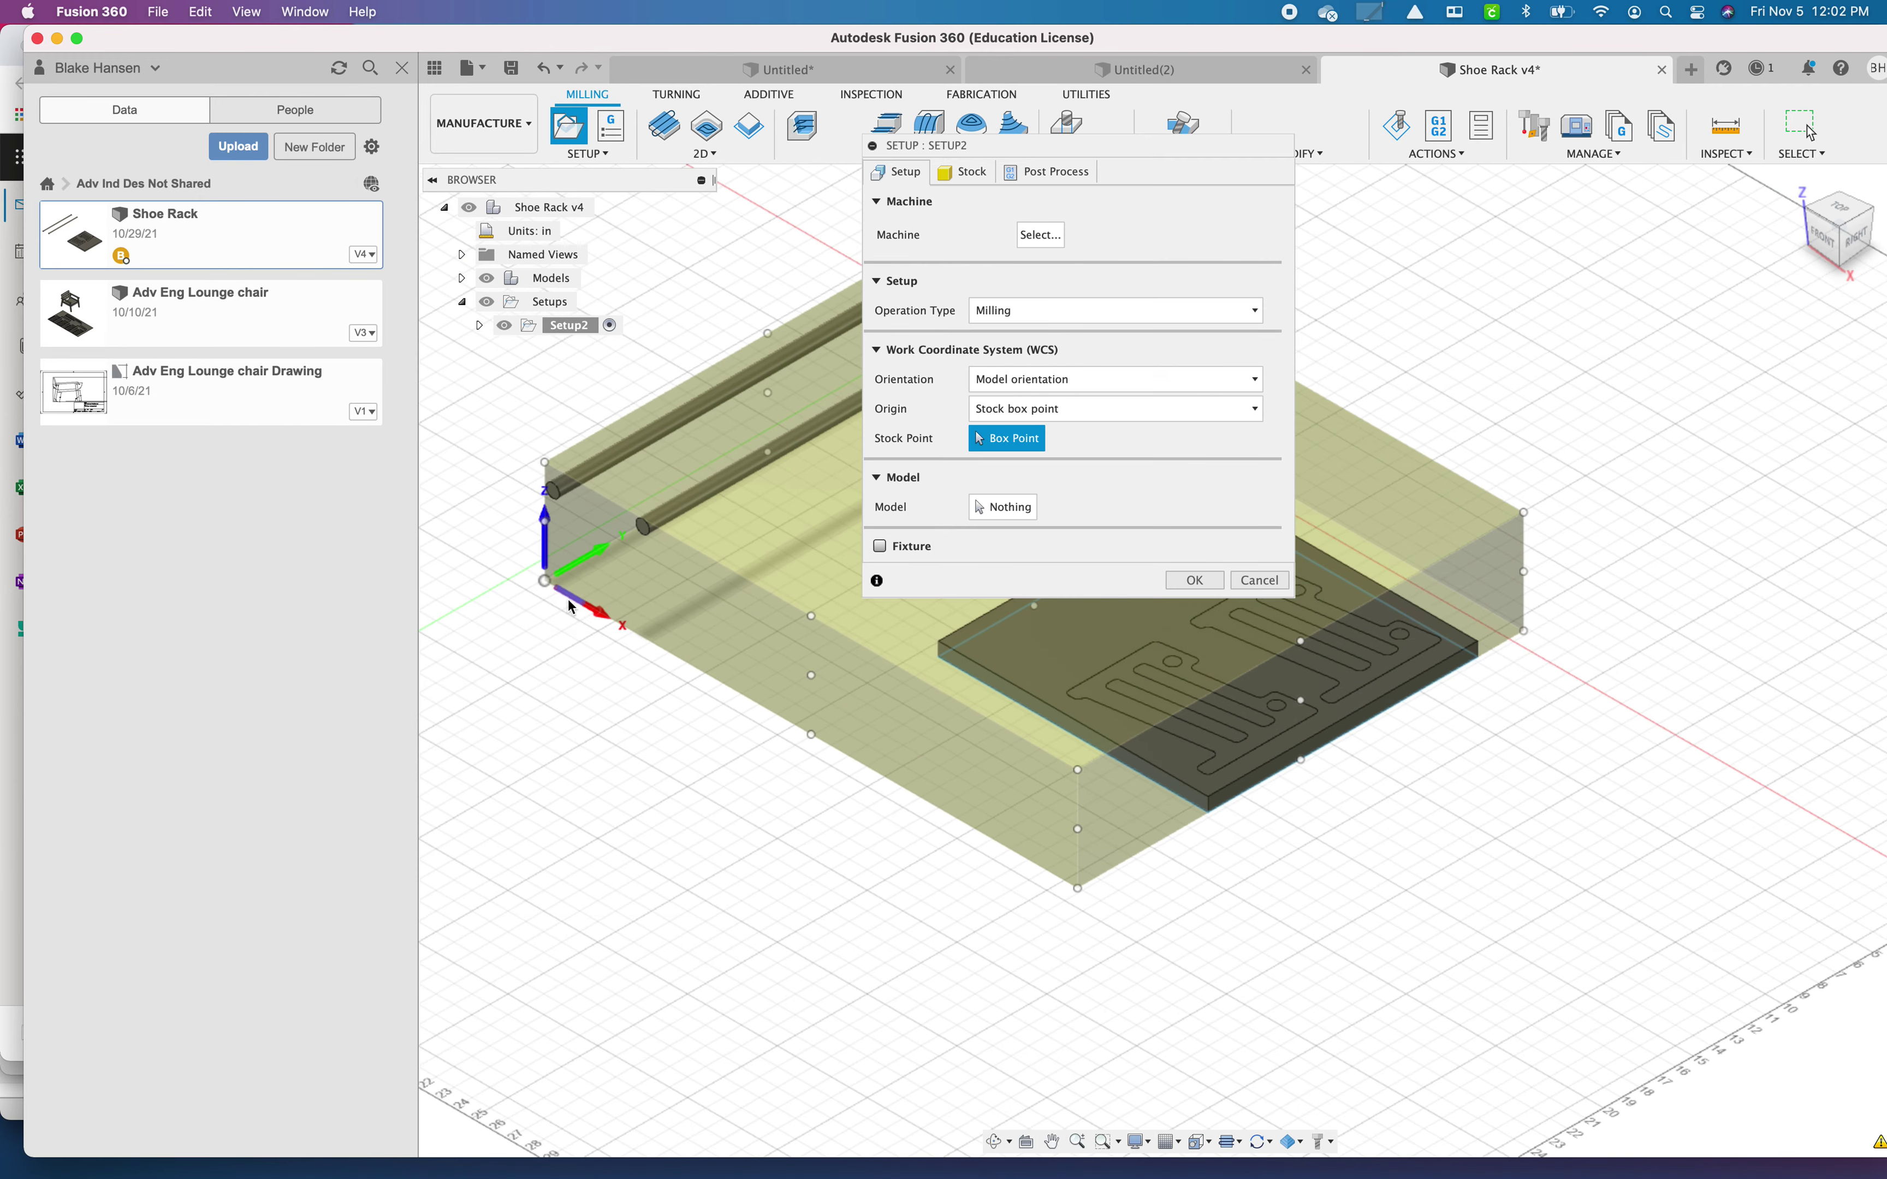
{"action": "scroll", "coordinate": [544, 583], "scroll_direction": "up", "scroll_amount": 5}
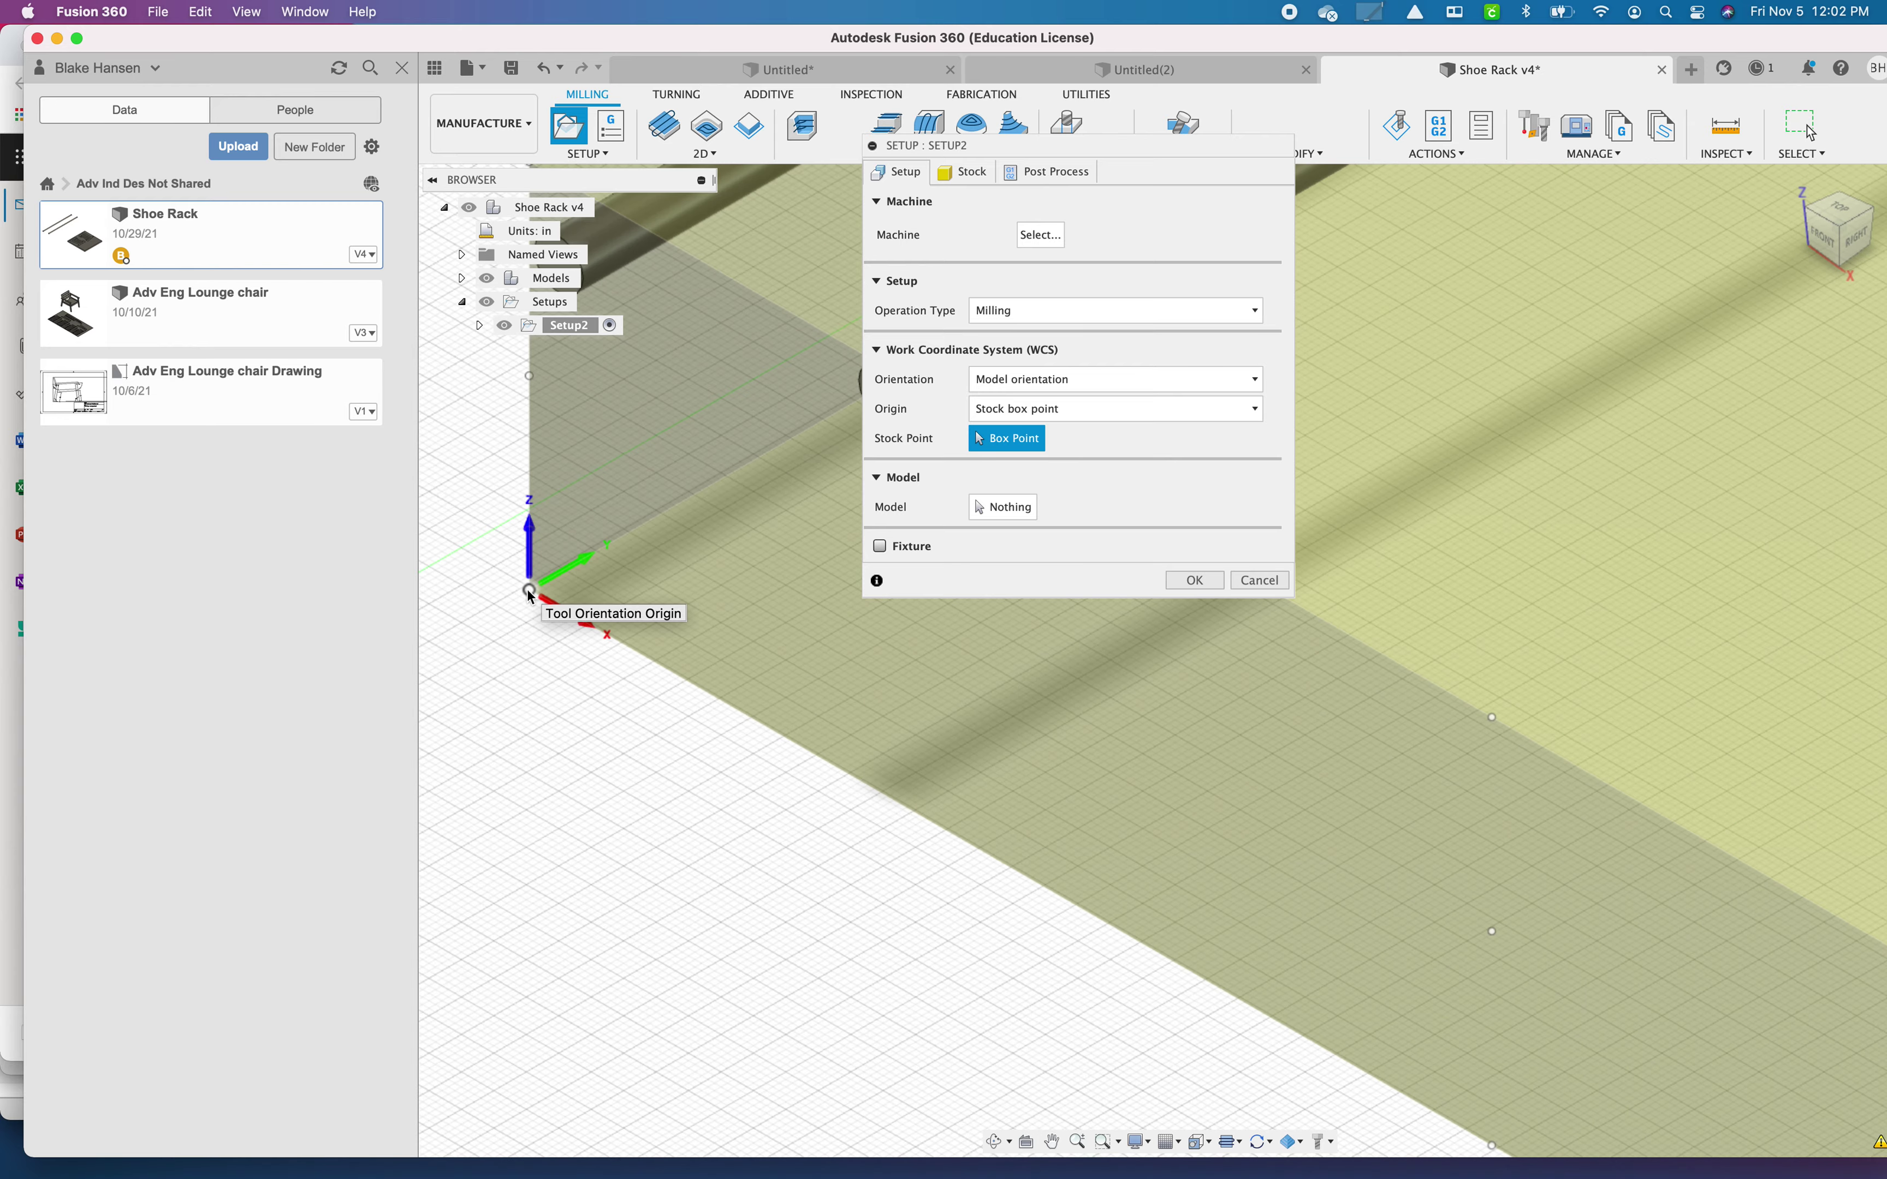
{"action": "scroll", "coordinate": [530, 594], "scroll_direction": "down", "scroll_amount": 5}
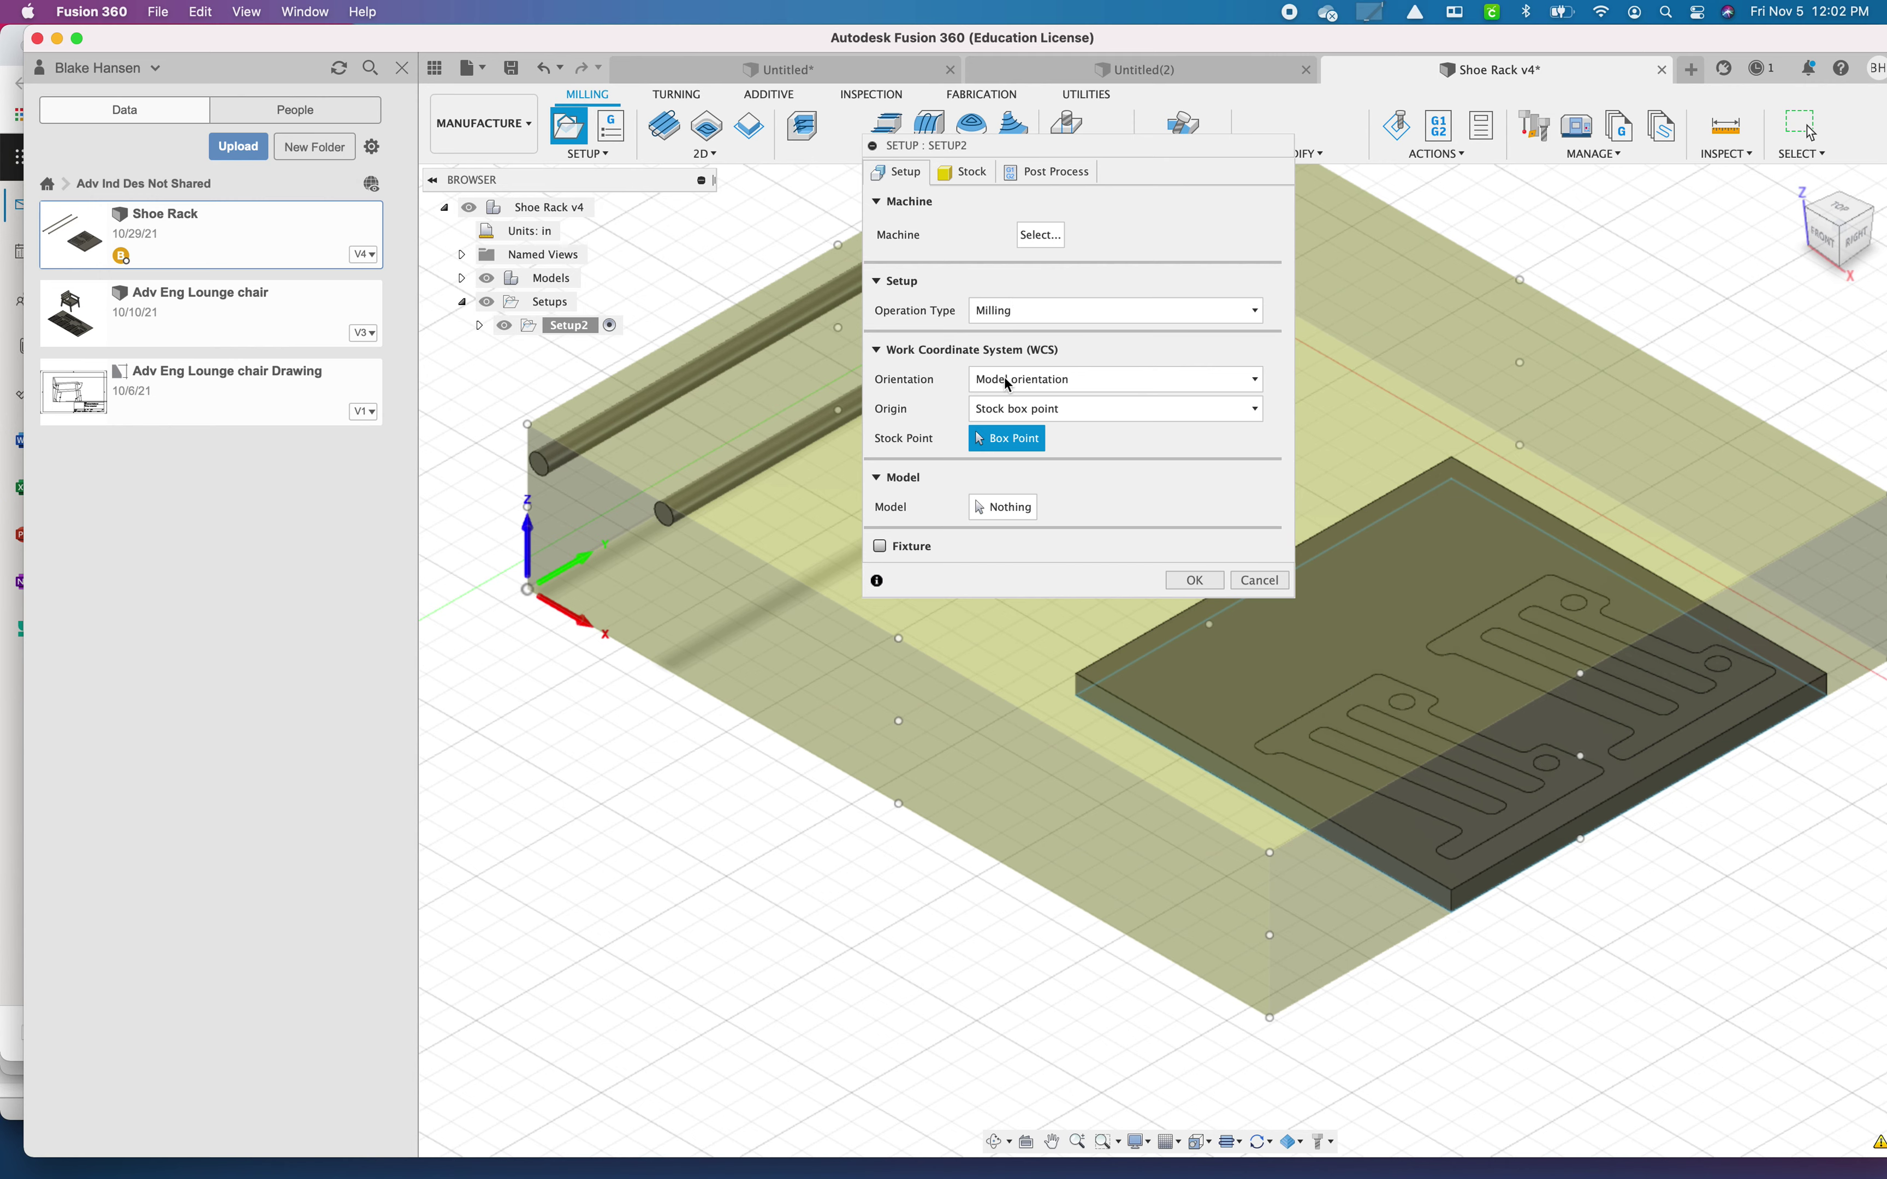
Step: Select the two end panel bodies laid in the board as the setup's model
{"action": "left_click", "coordinate": [1014, 509]}
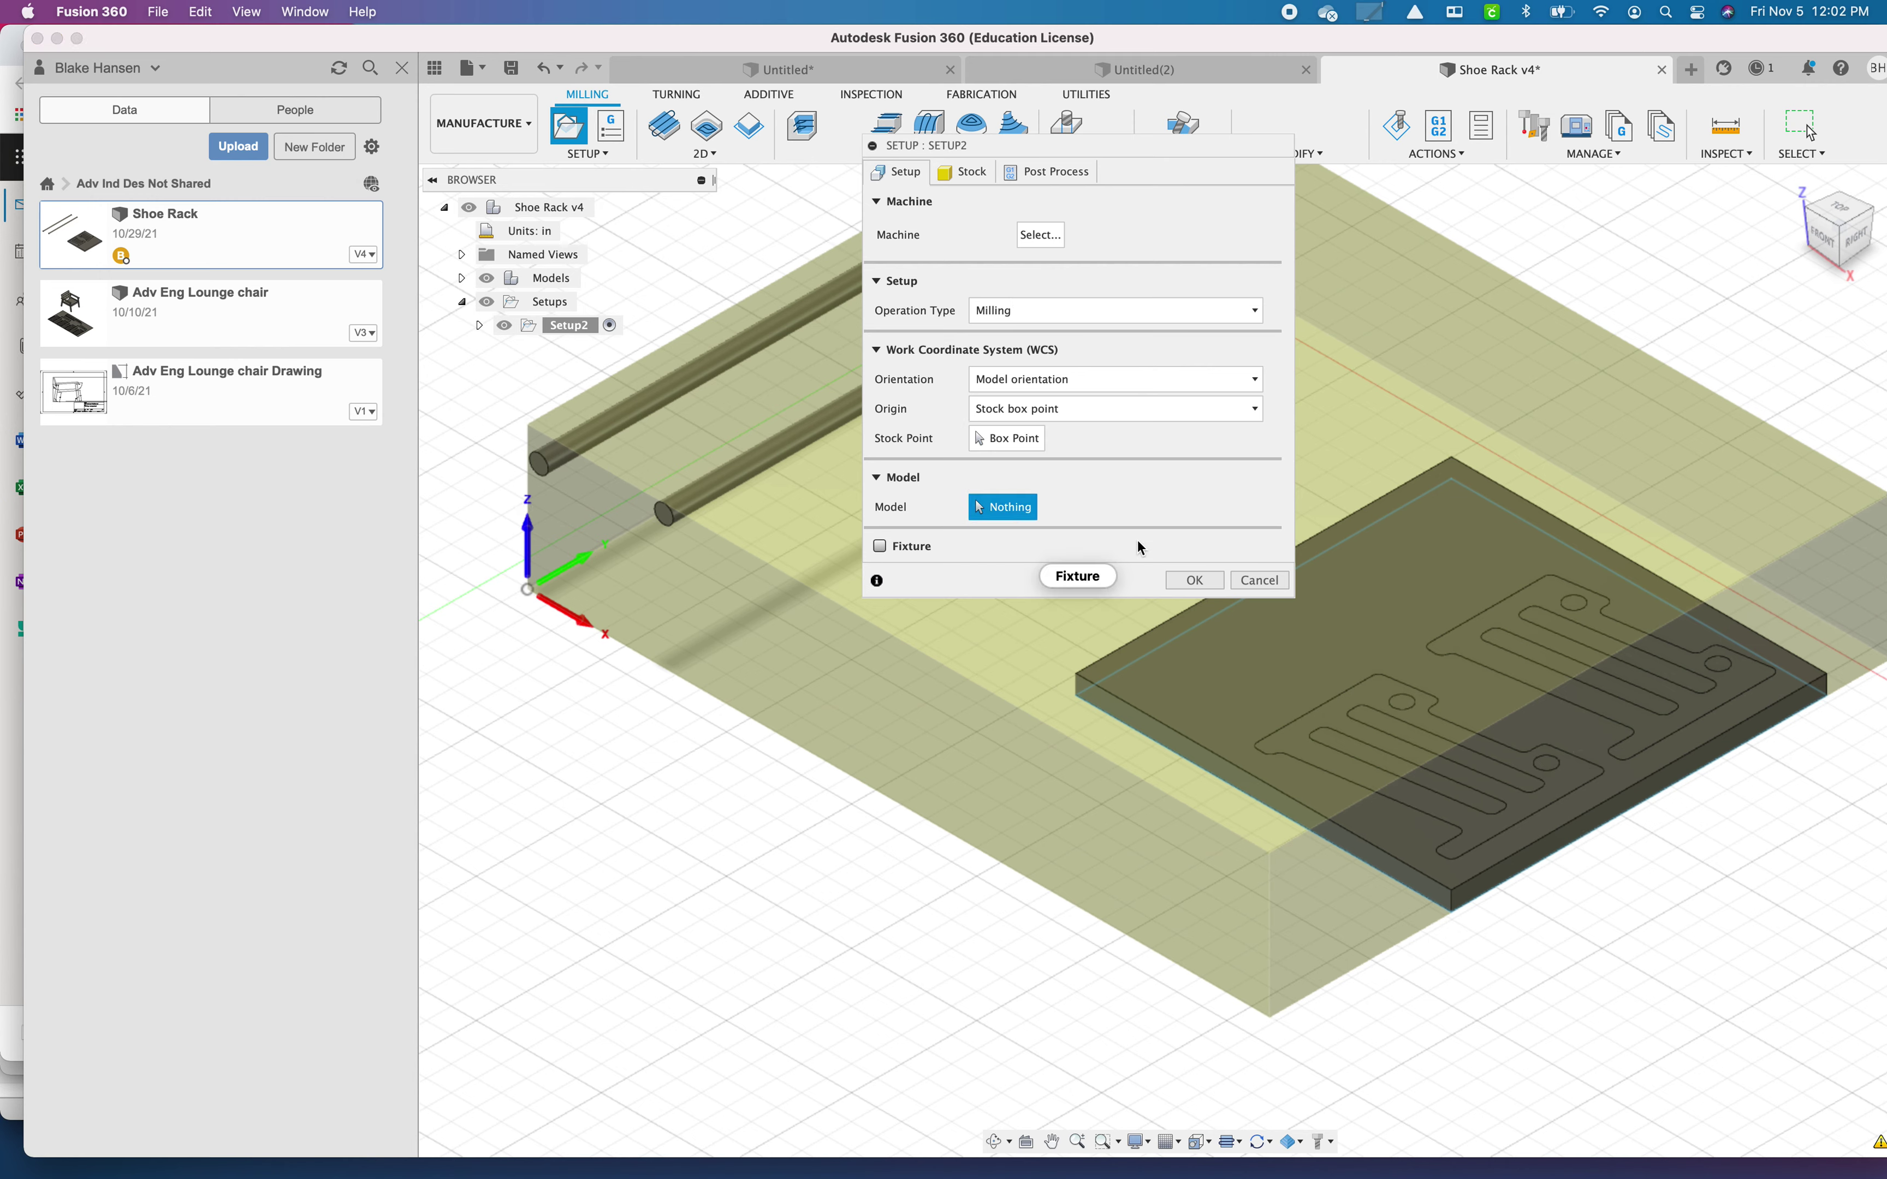
{"action": "middle_click_drag", "start_coordinate": [1459, 641], "coordinate": [1270, 681]}
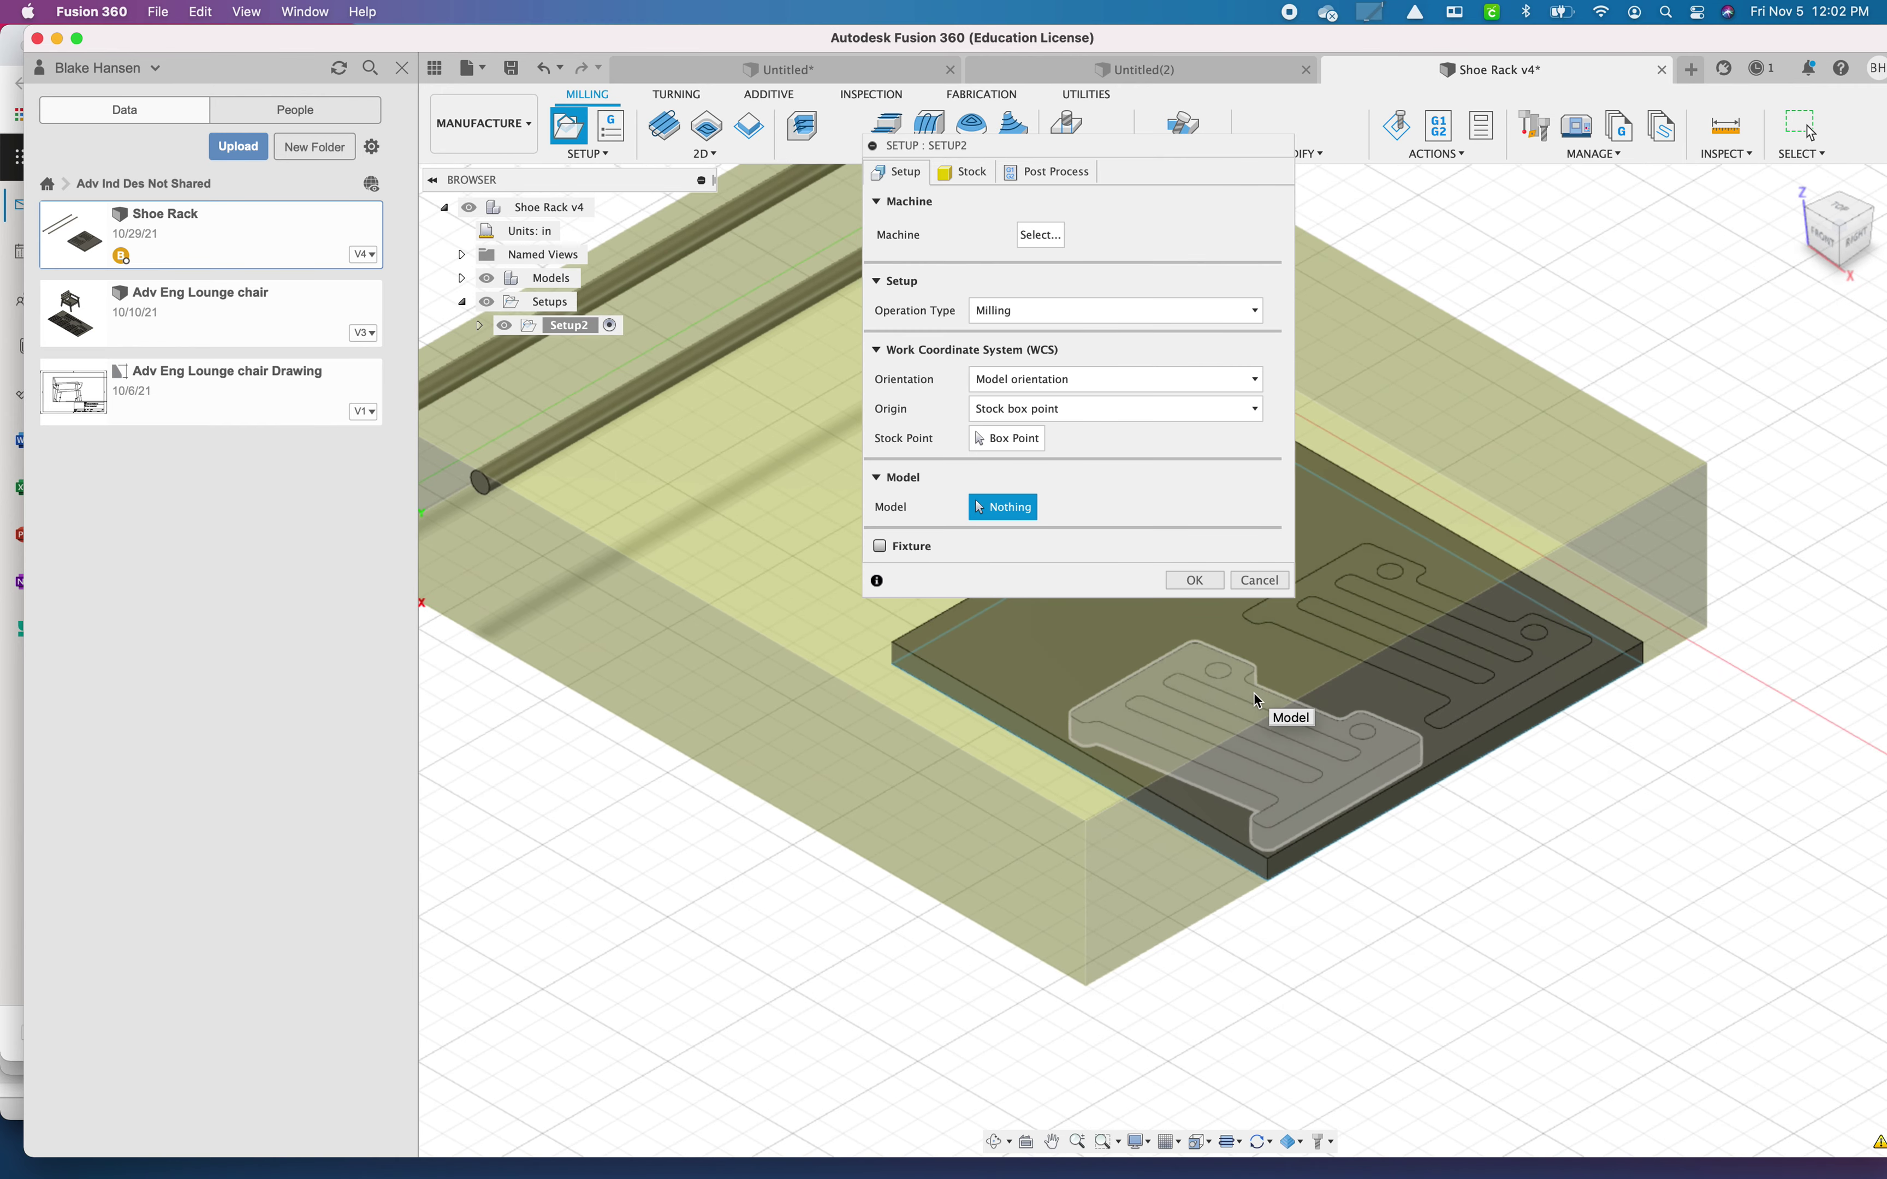
{"action": "left_click", "coordinate": [1253, 694]}
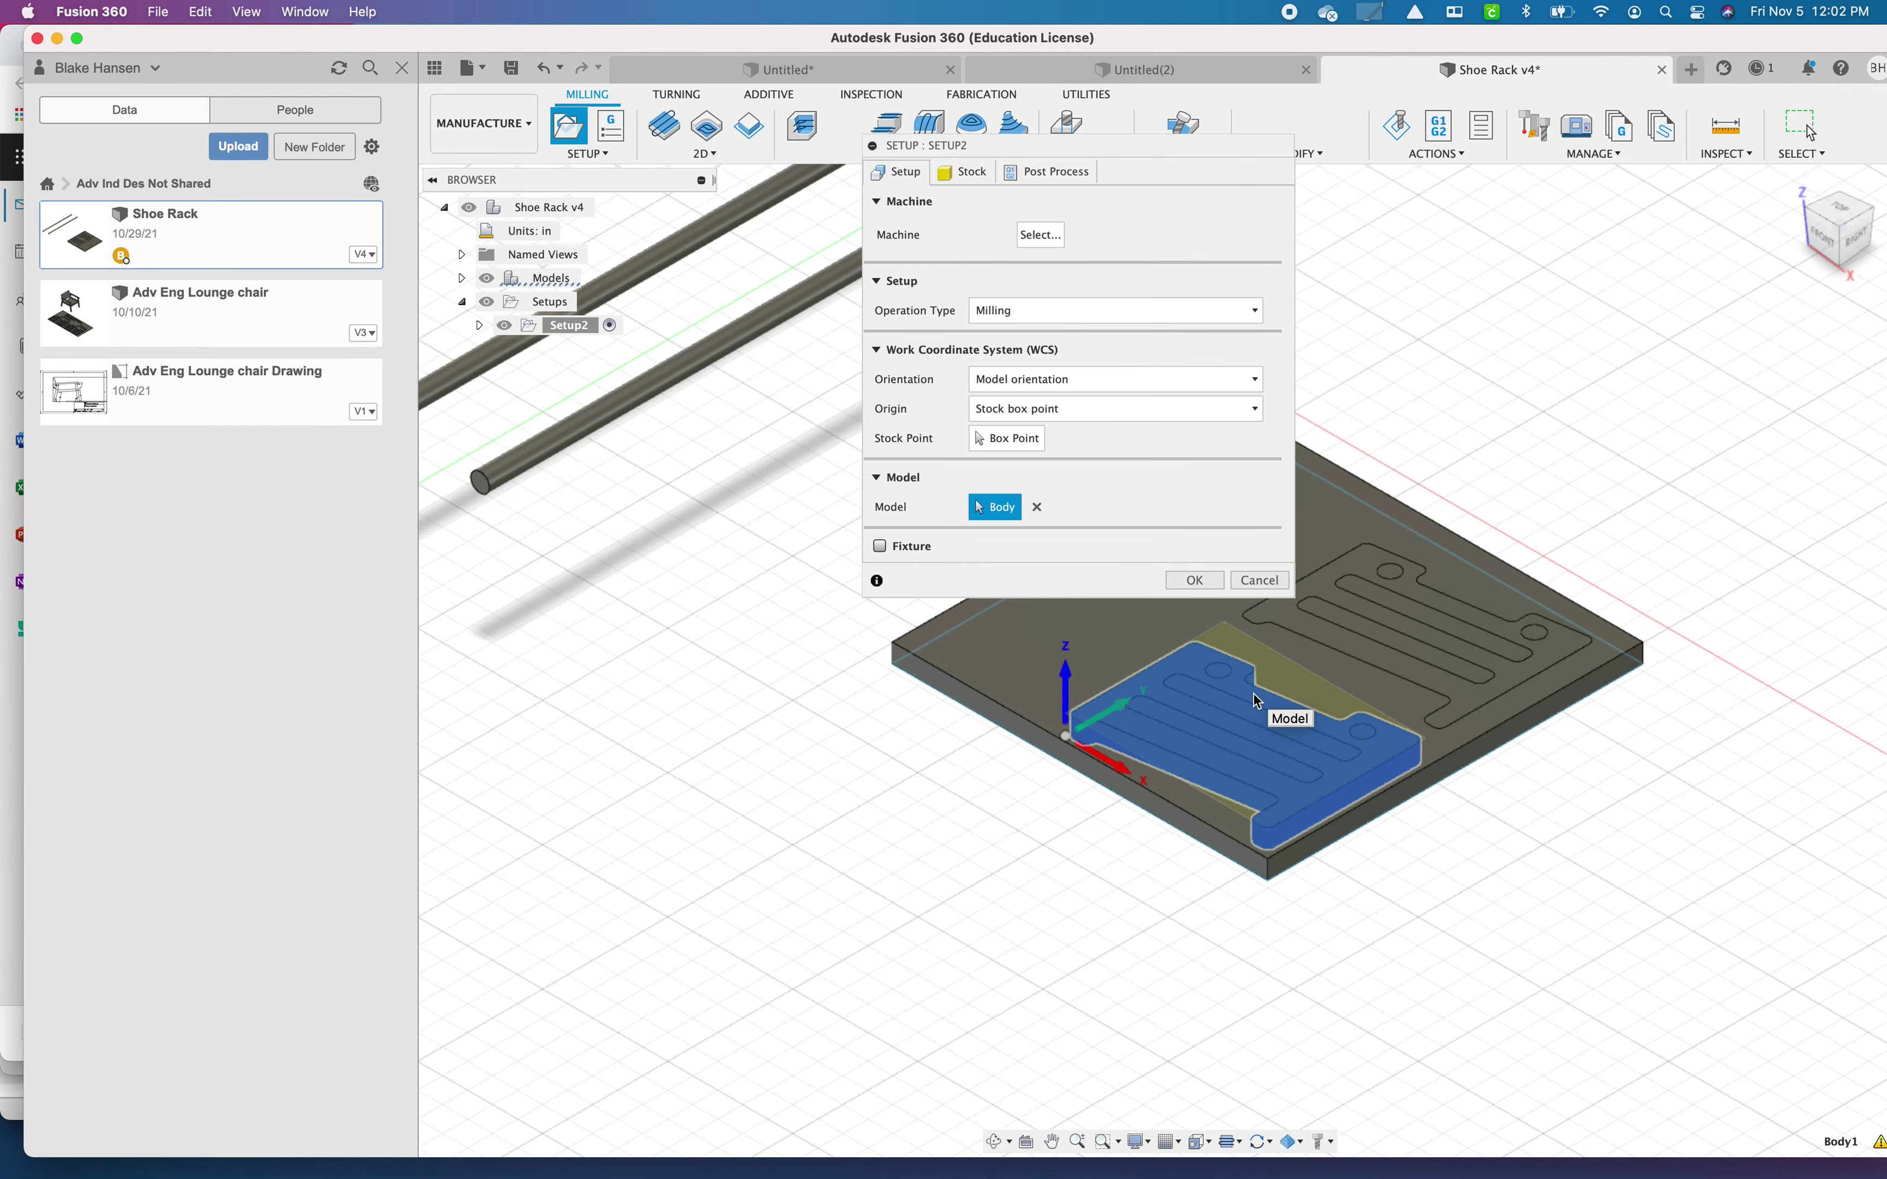
{"action": "left_click", "coordinate": [1316, 627]}
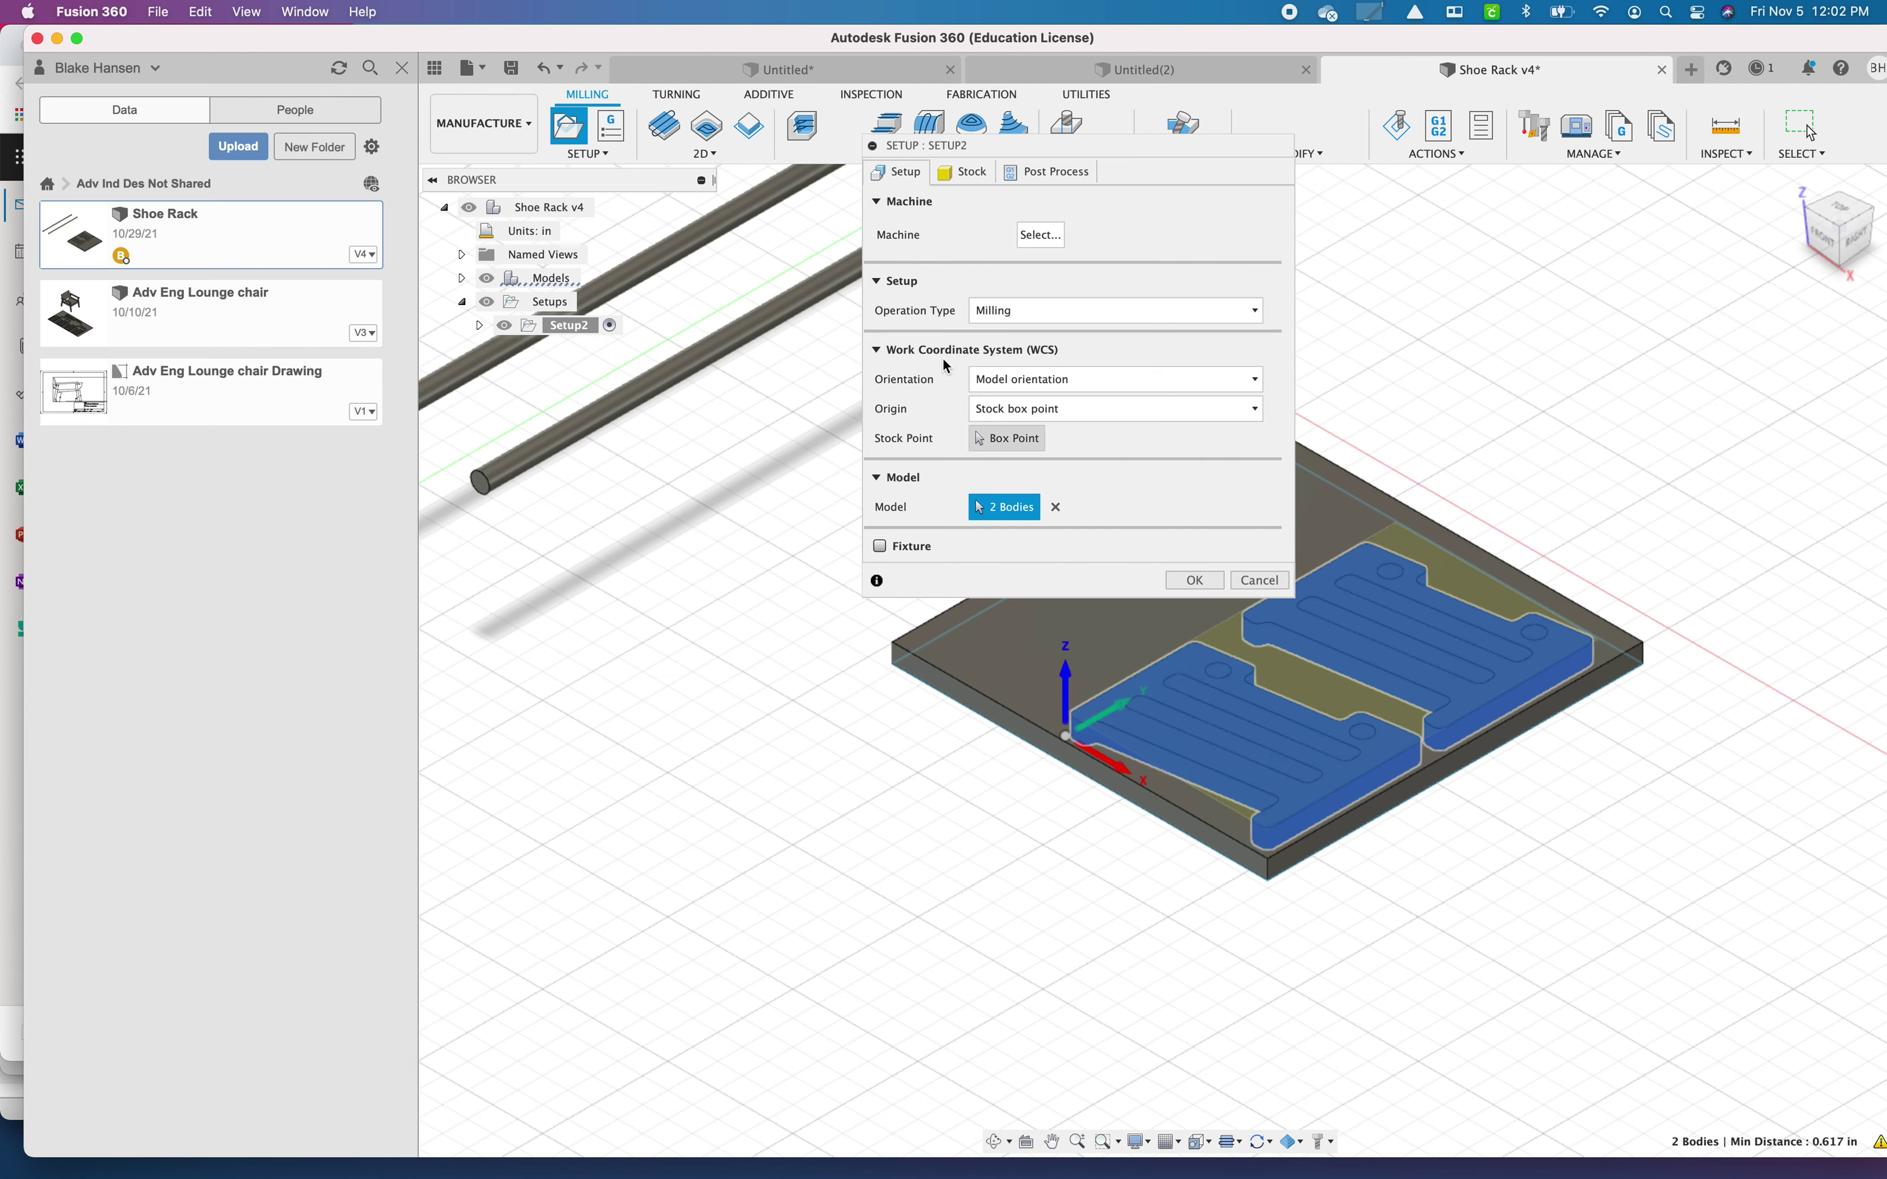
Step: Set the stock mode to From solid and use the board body as the stock solid
{"action": "left_click", "coordinate": [983, 176]}
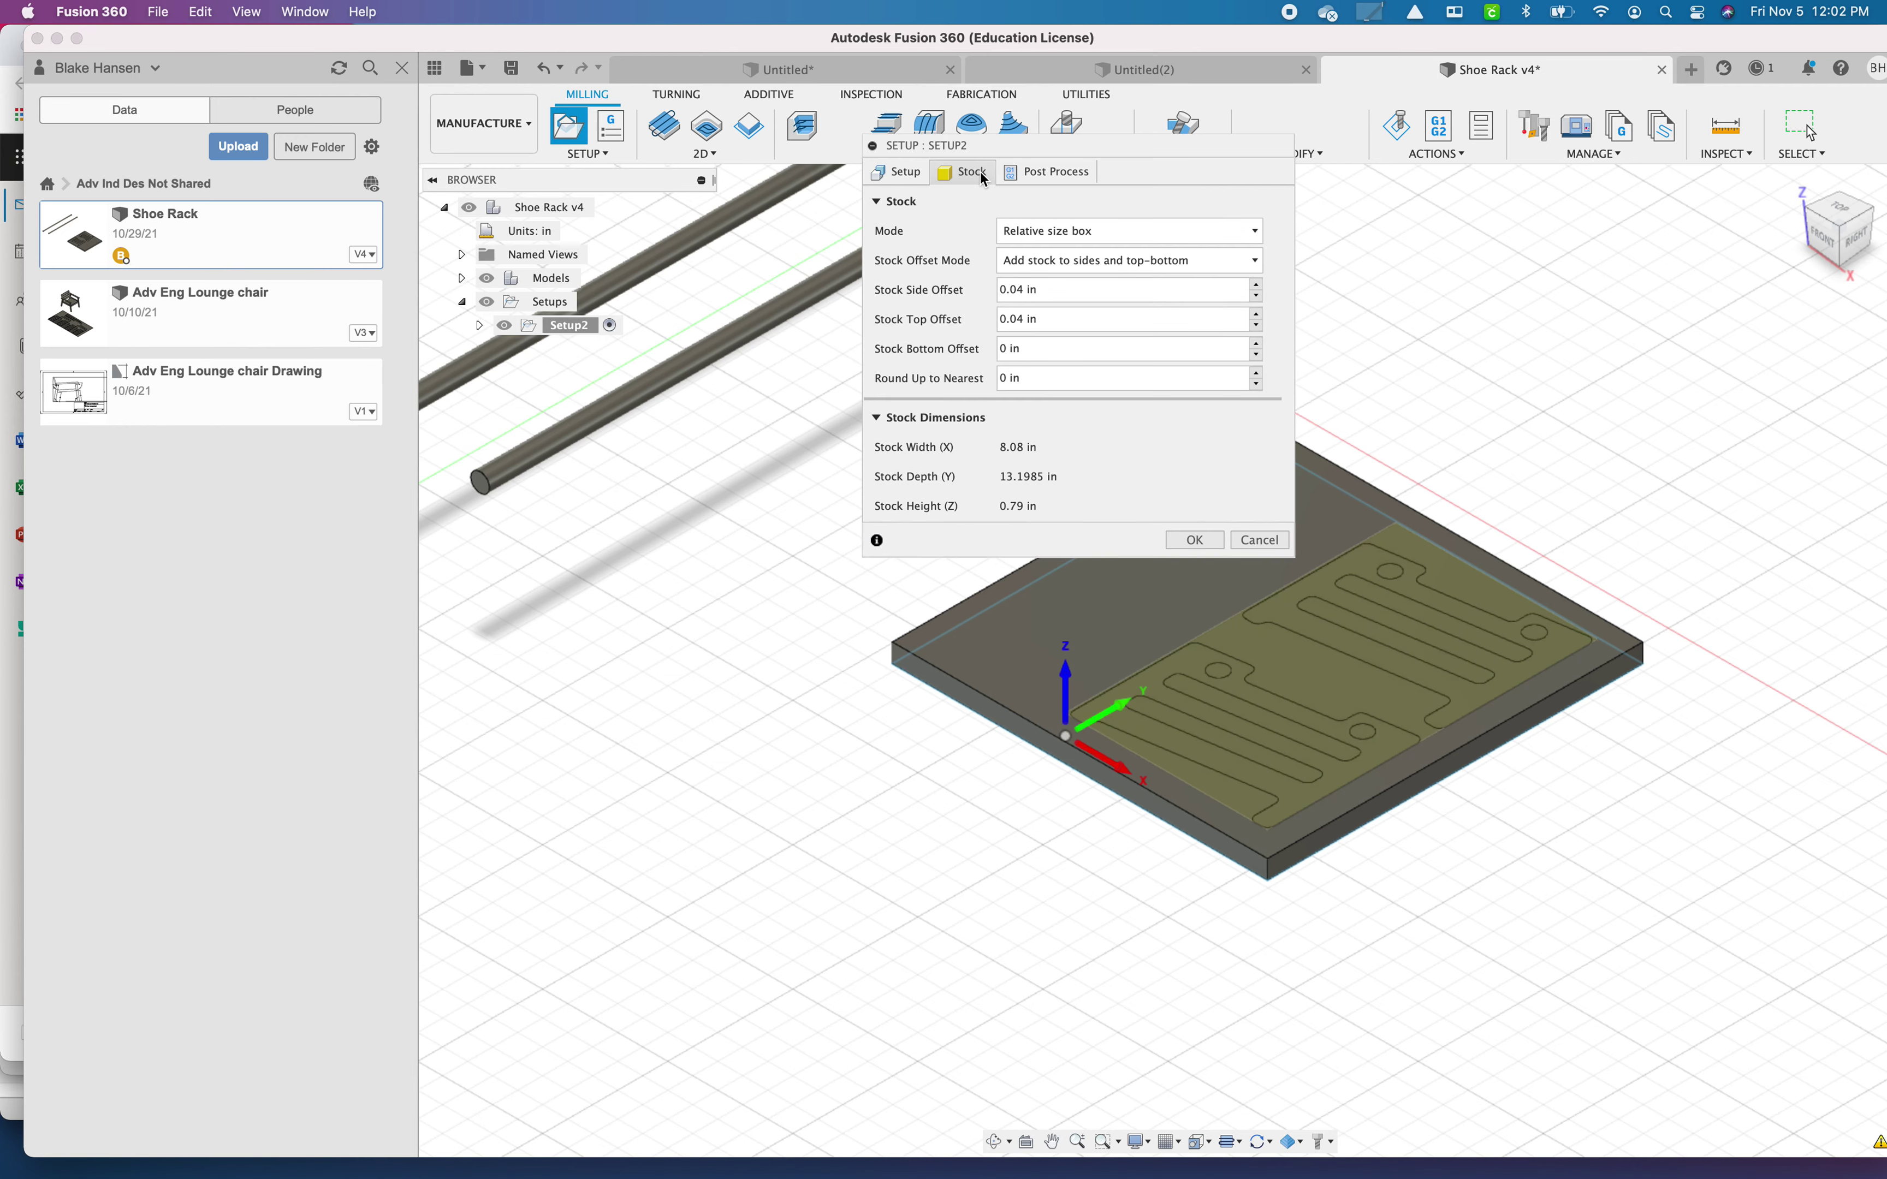
{"action": "left_click", "coordinate": [1056, 233]}
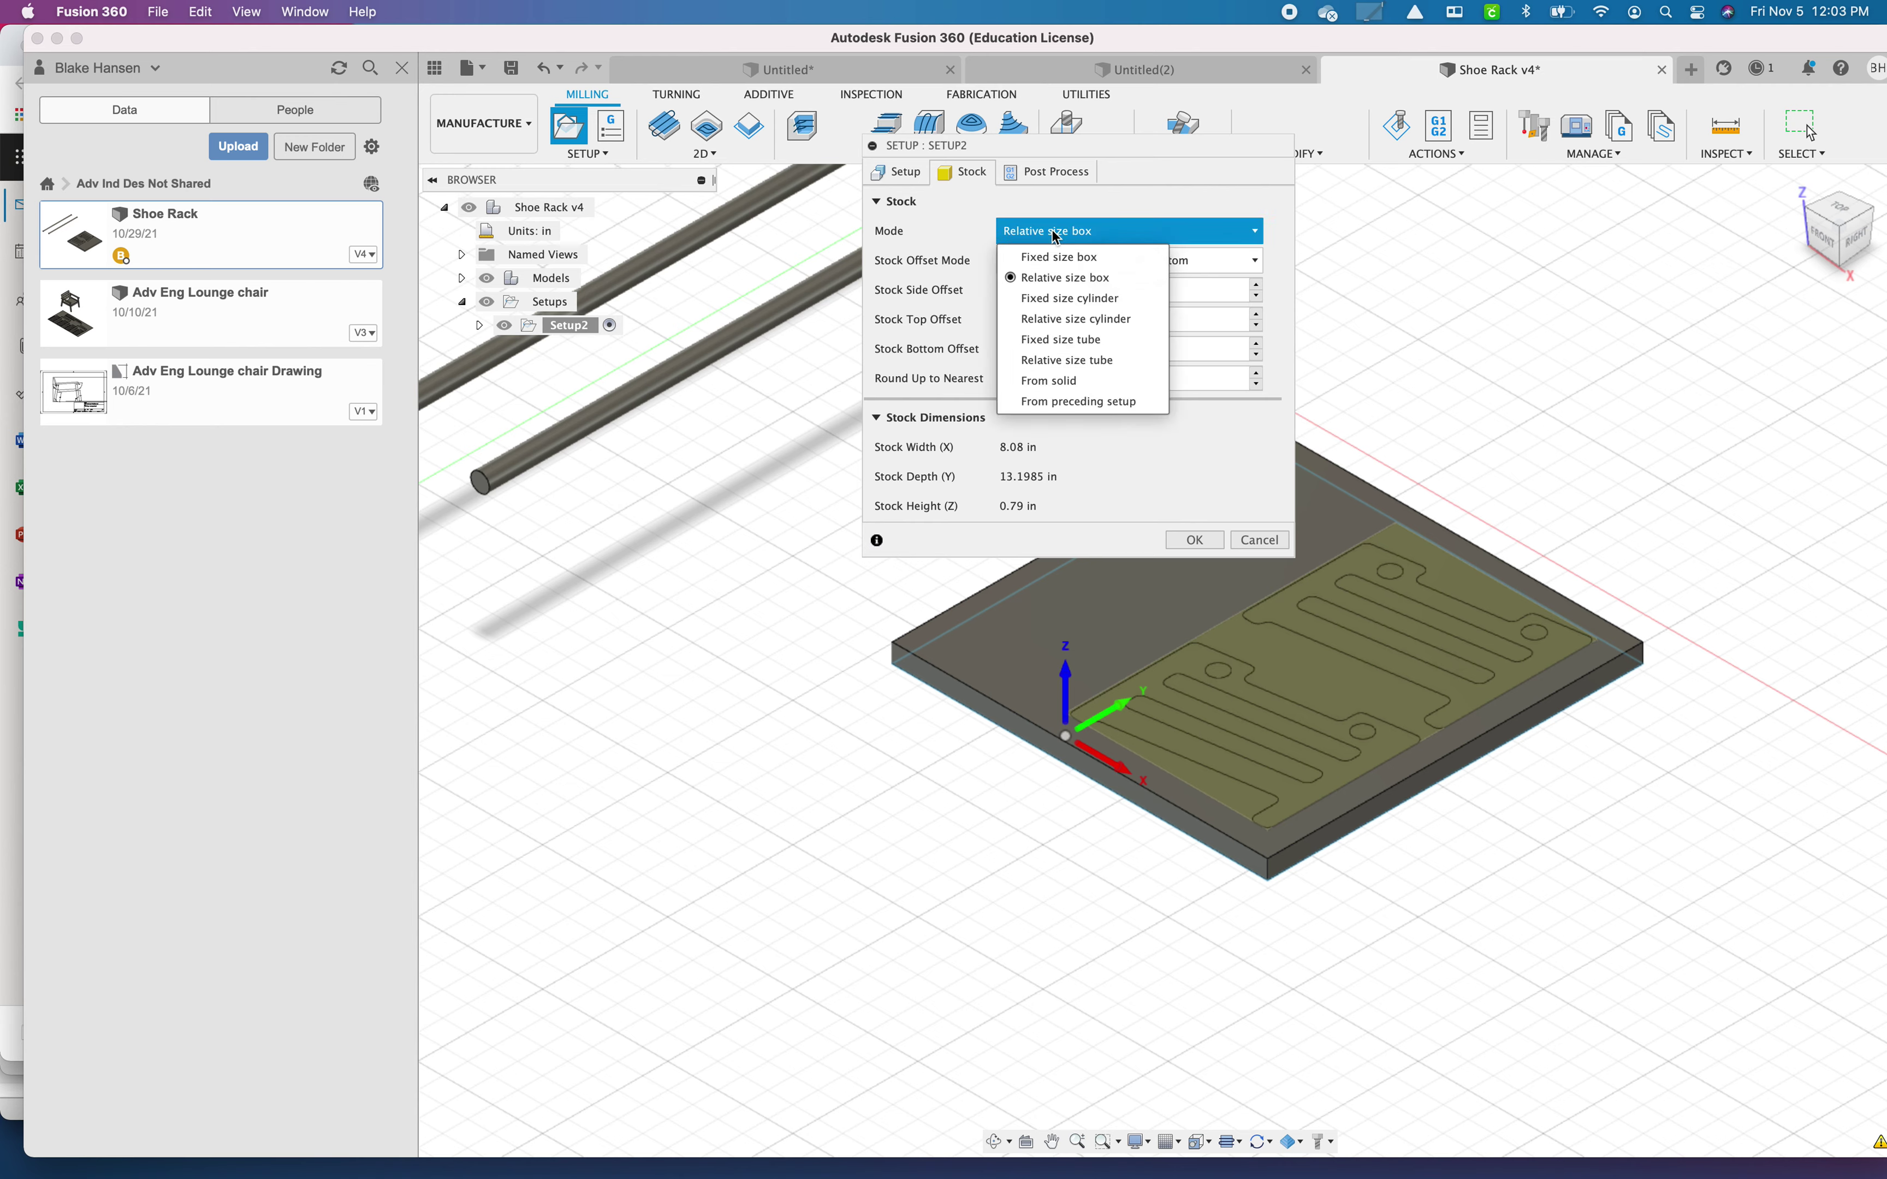
{"action": "left_click", "coordinate": [1068, 383]}
{"action": "left_click", "coordinate": [1115, 612]}
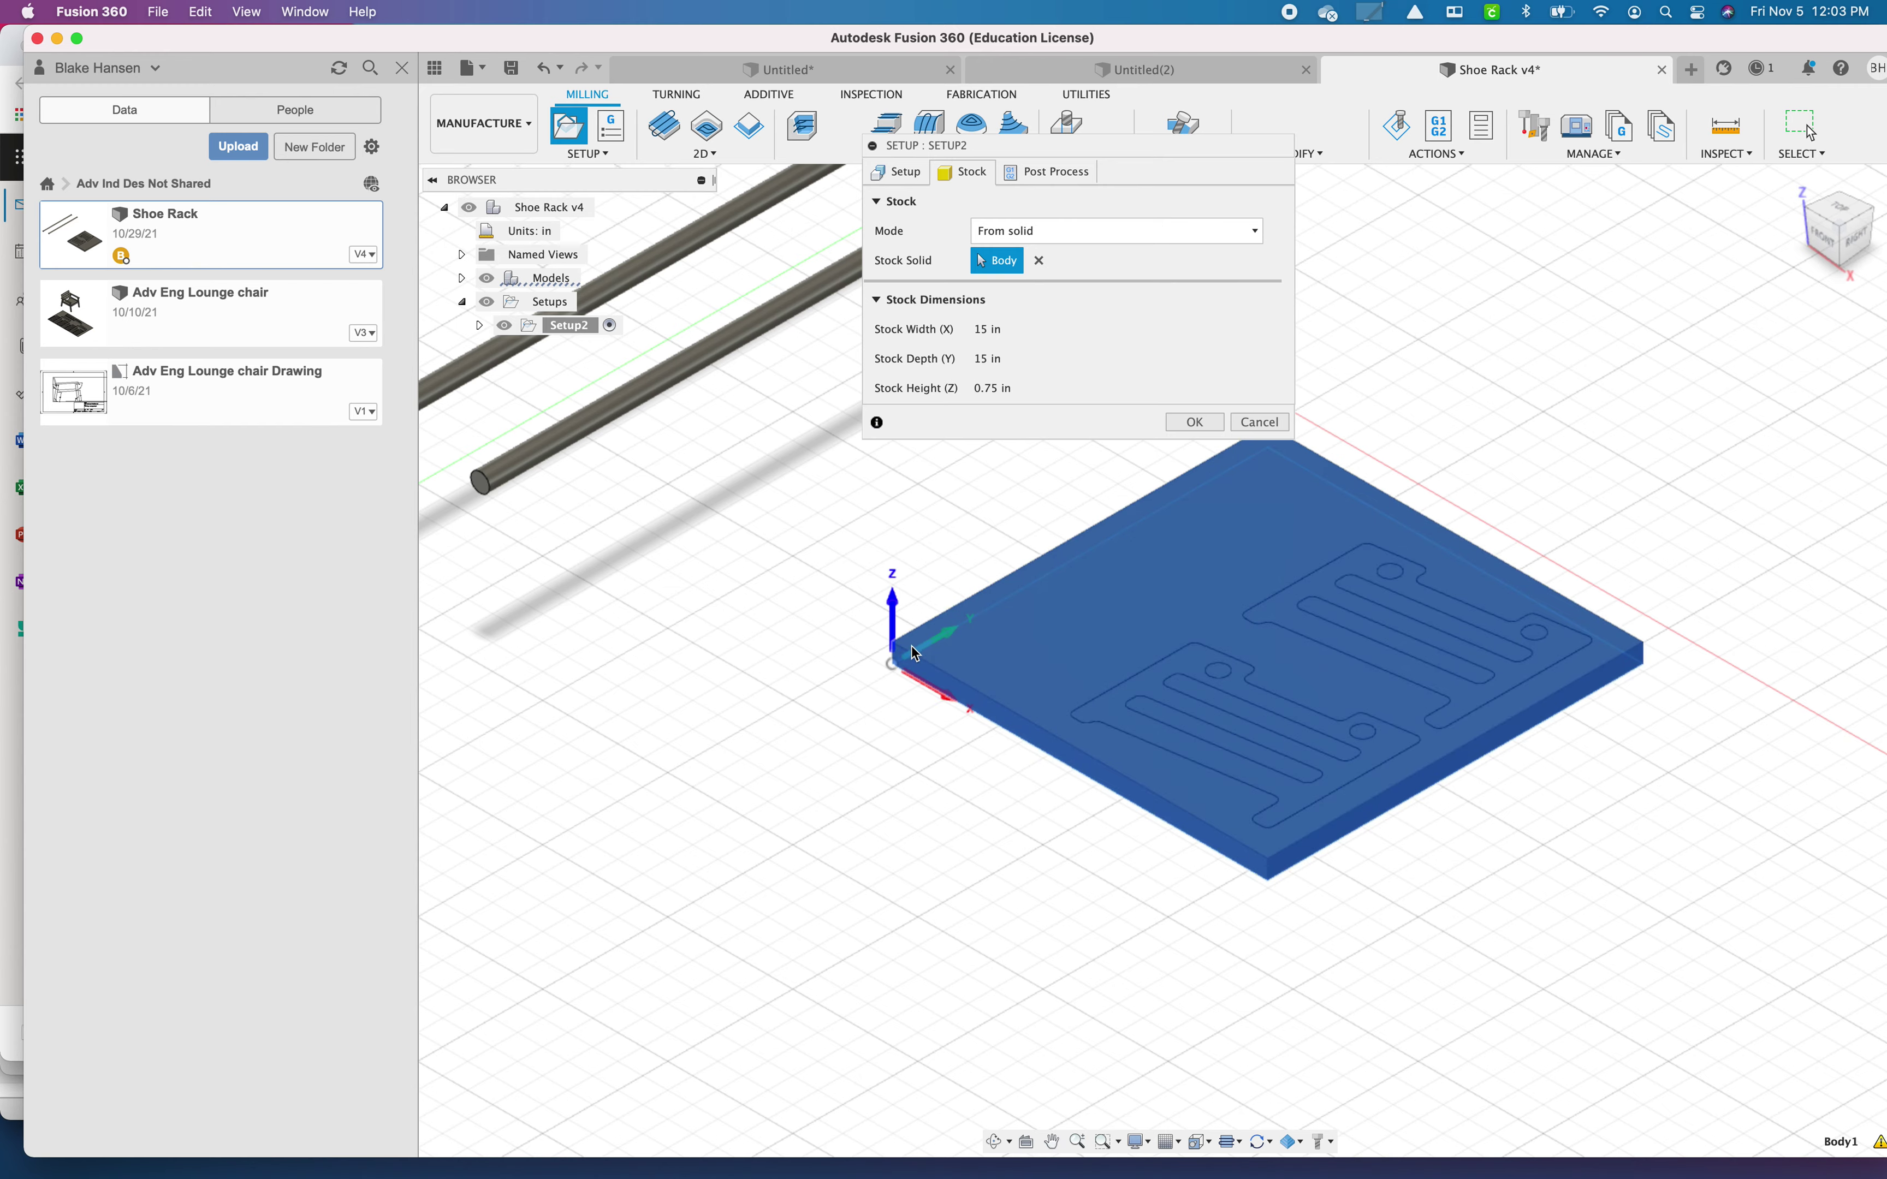
Step: Set the orientation to Select Z axis/plane & X axis, use the board's long upper front edge as the X axis, and accept the setup
{"action": "scroll", "coordinate": [897, 657], "scroll_direction": "up", "scroll_amount": 2}
{"action": "scroll", "coordinate": [897, 657], "scroll_direction": "down", "scroll_amount": 3}
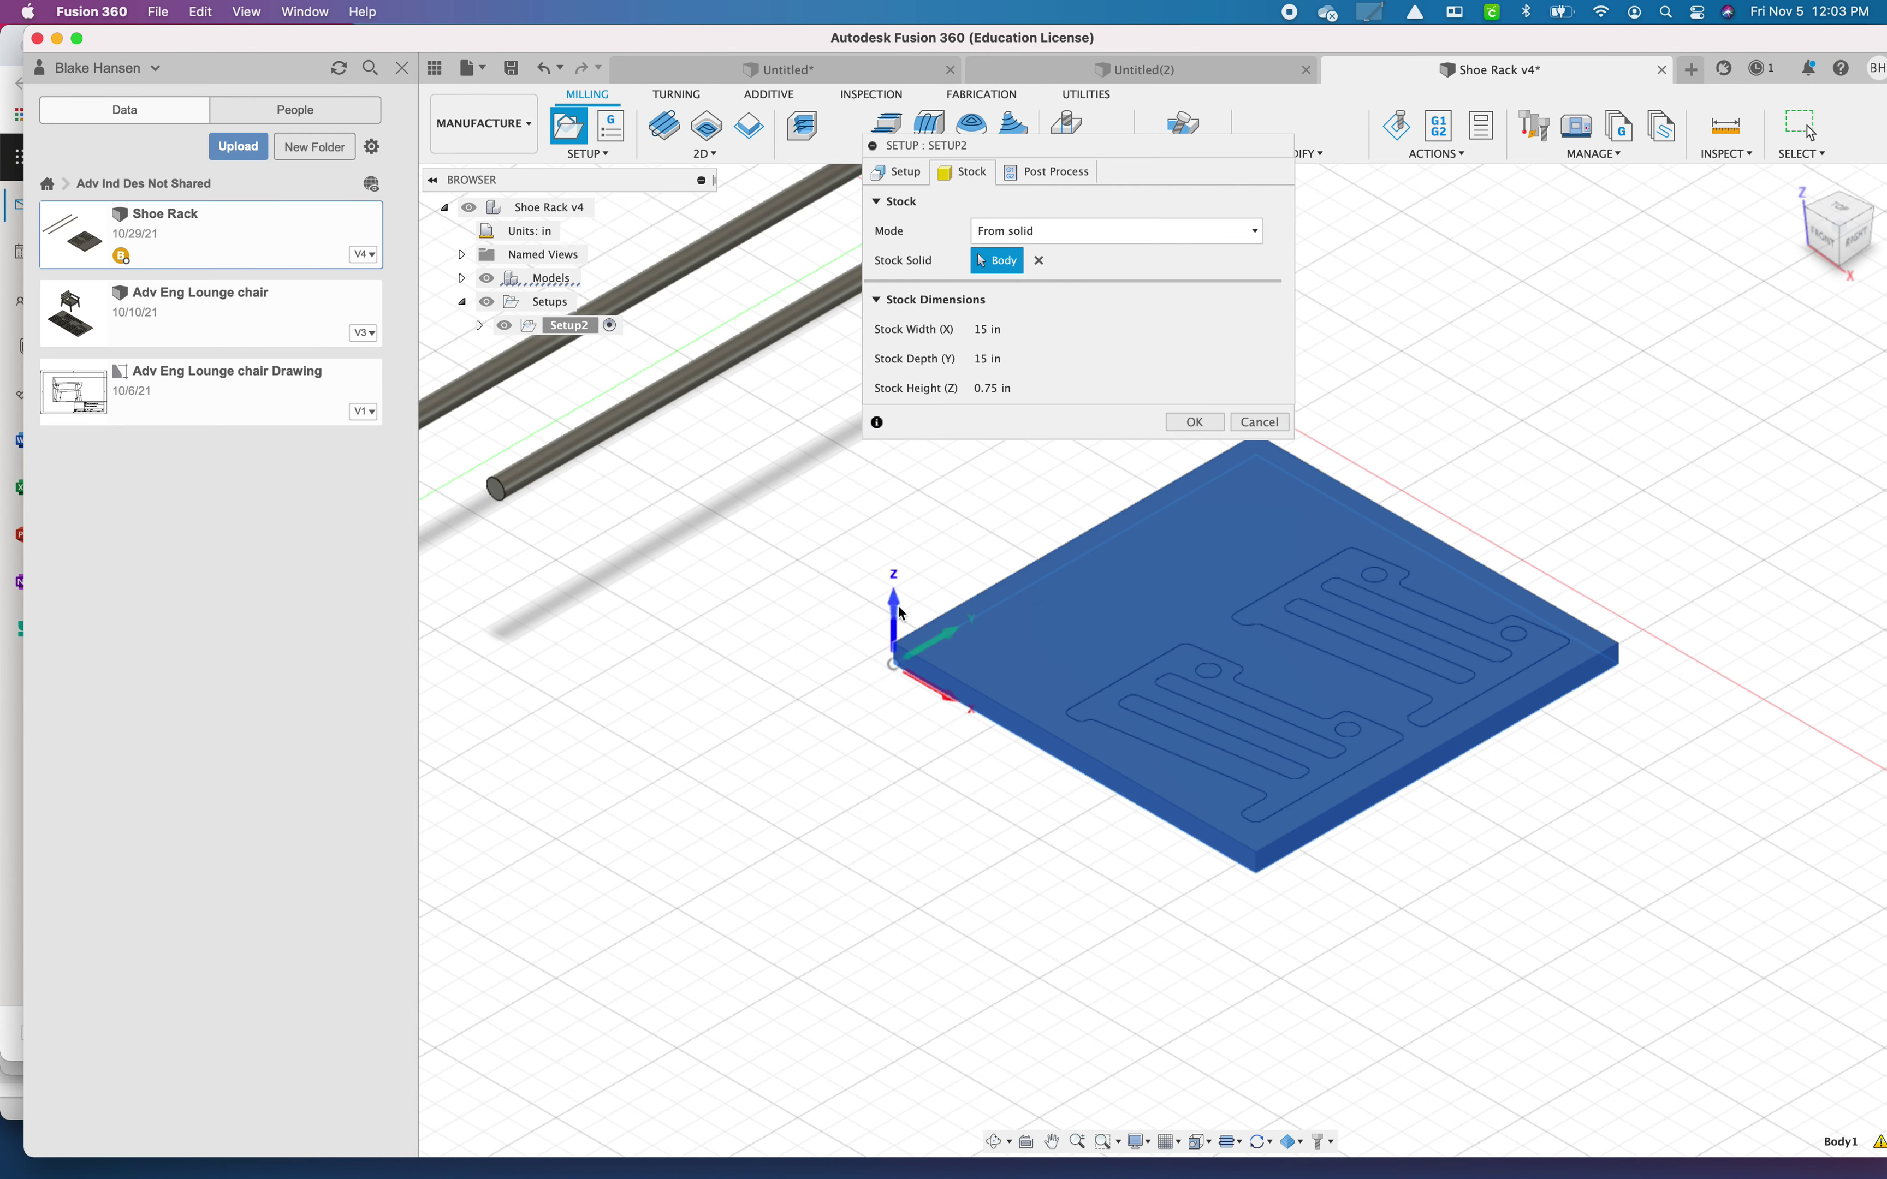
{"action": "left_click", "coordinate": [897, 641]}
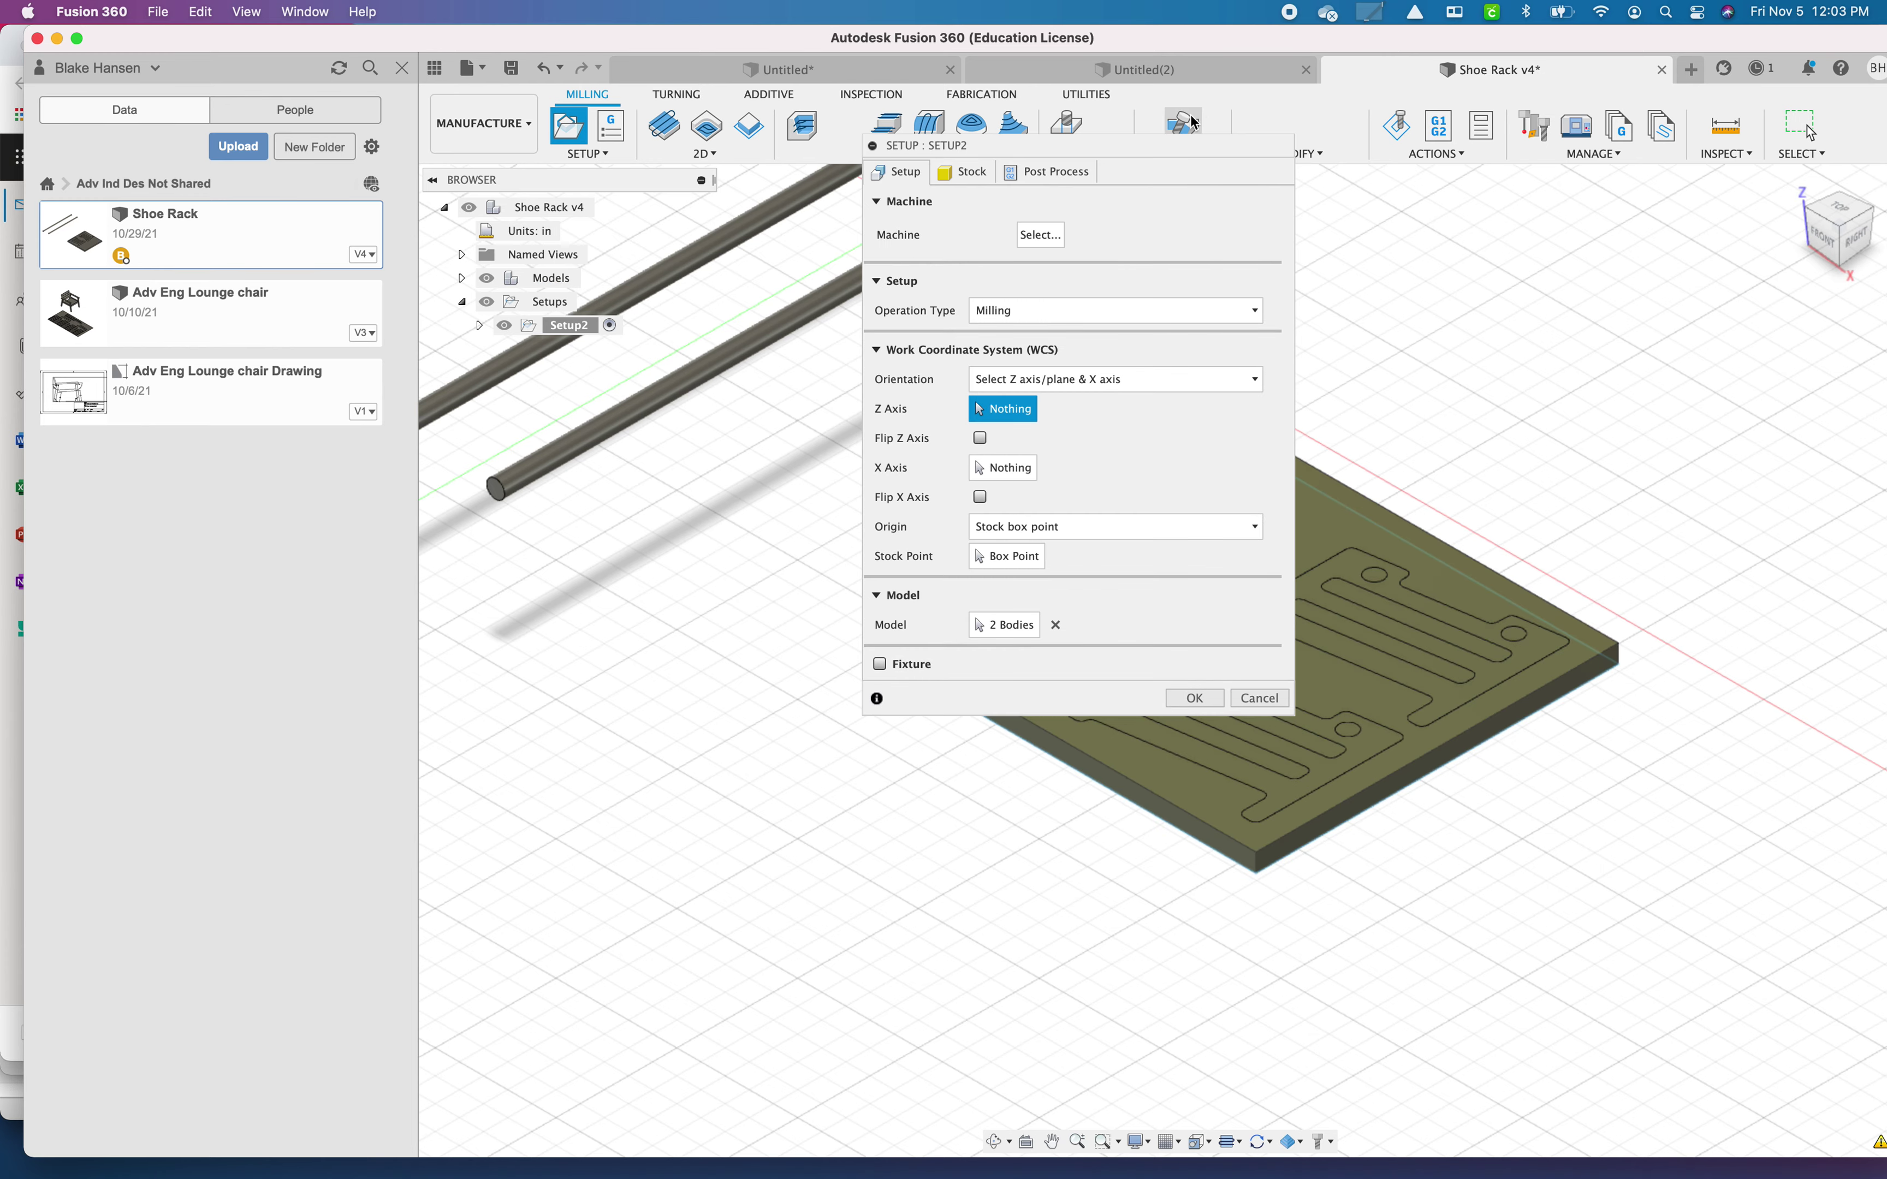
{"action": "left_click_drag", "start_coordinate": [1175, 147], "coordinate": [1712, 210]}
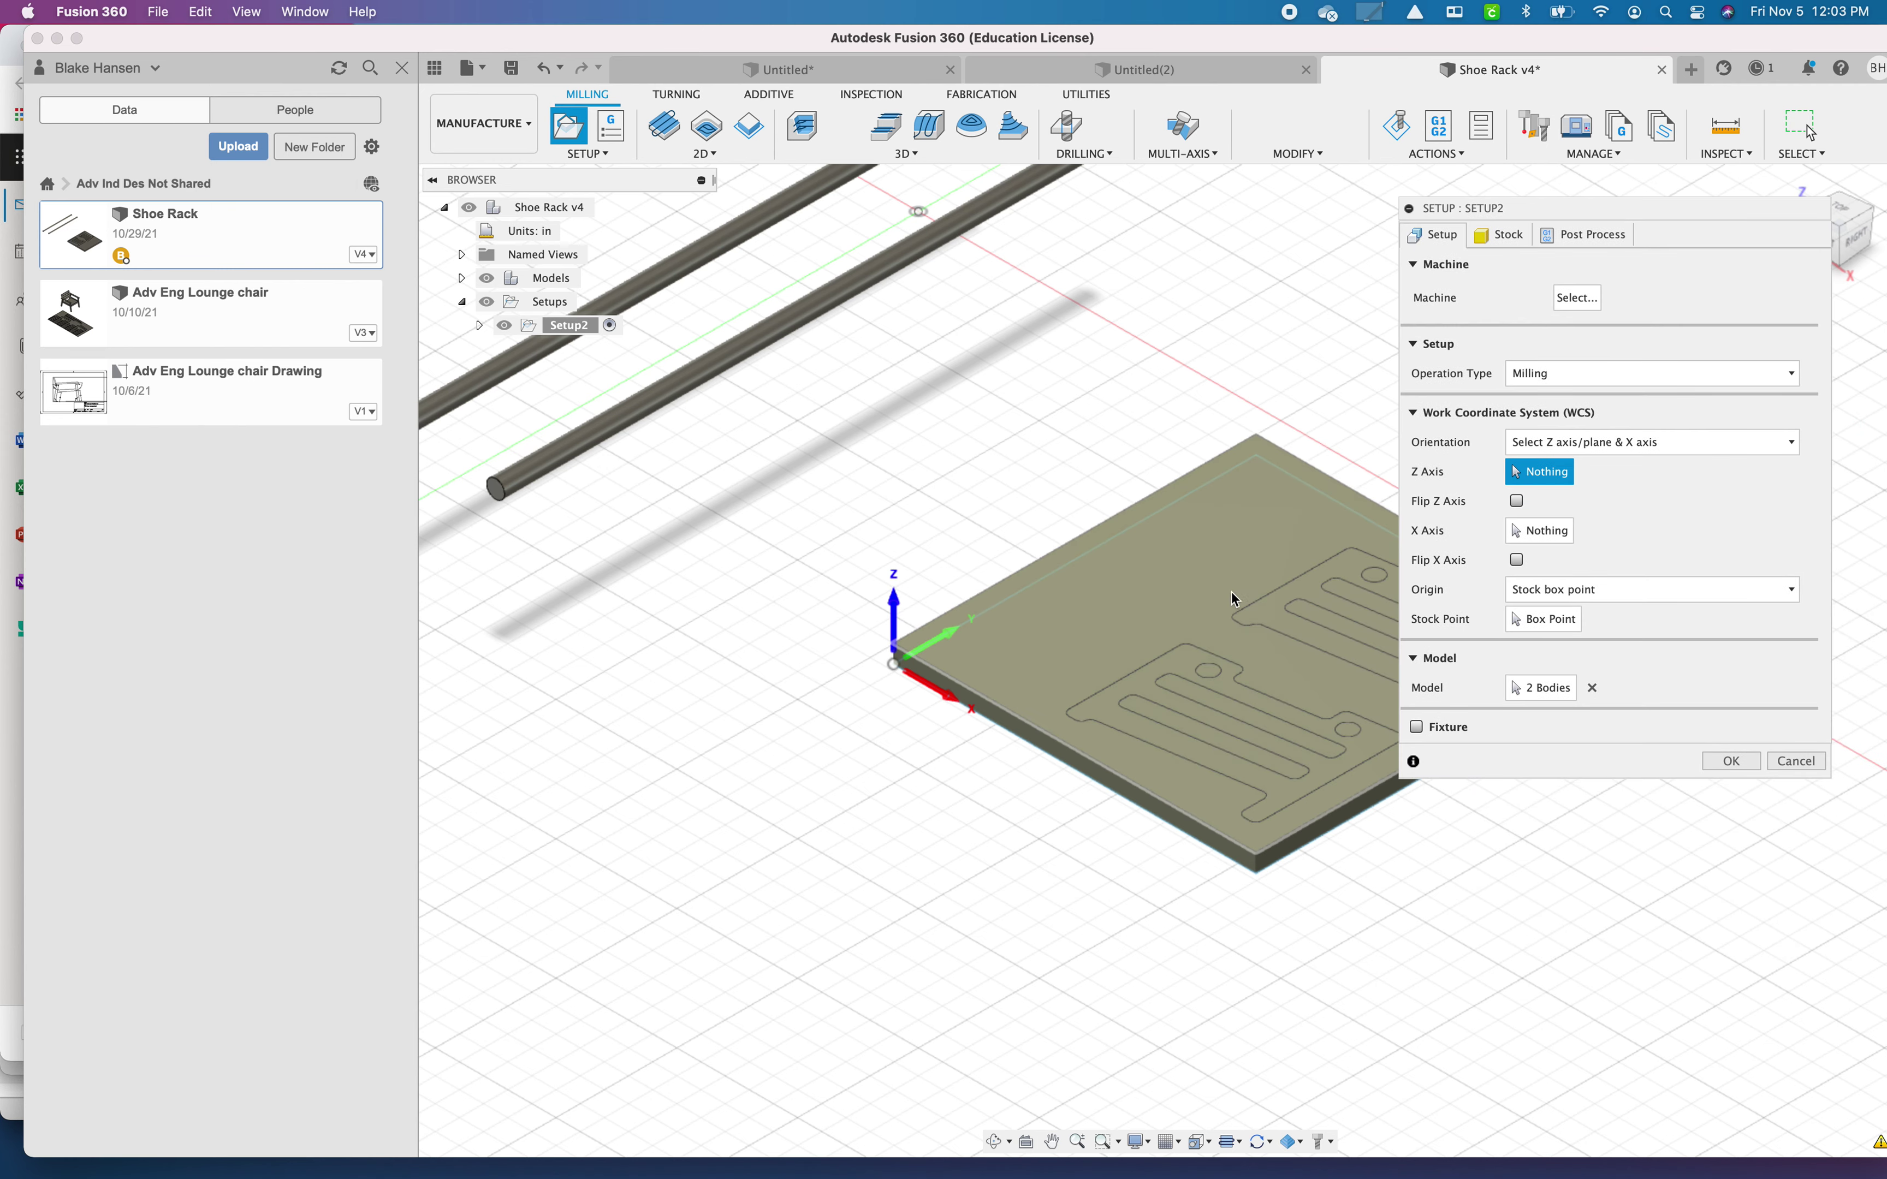
{"action": "left_click", "coordinate": [936, 684]}
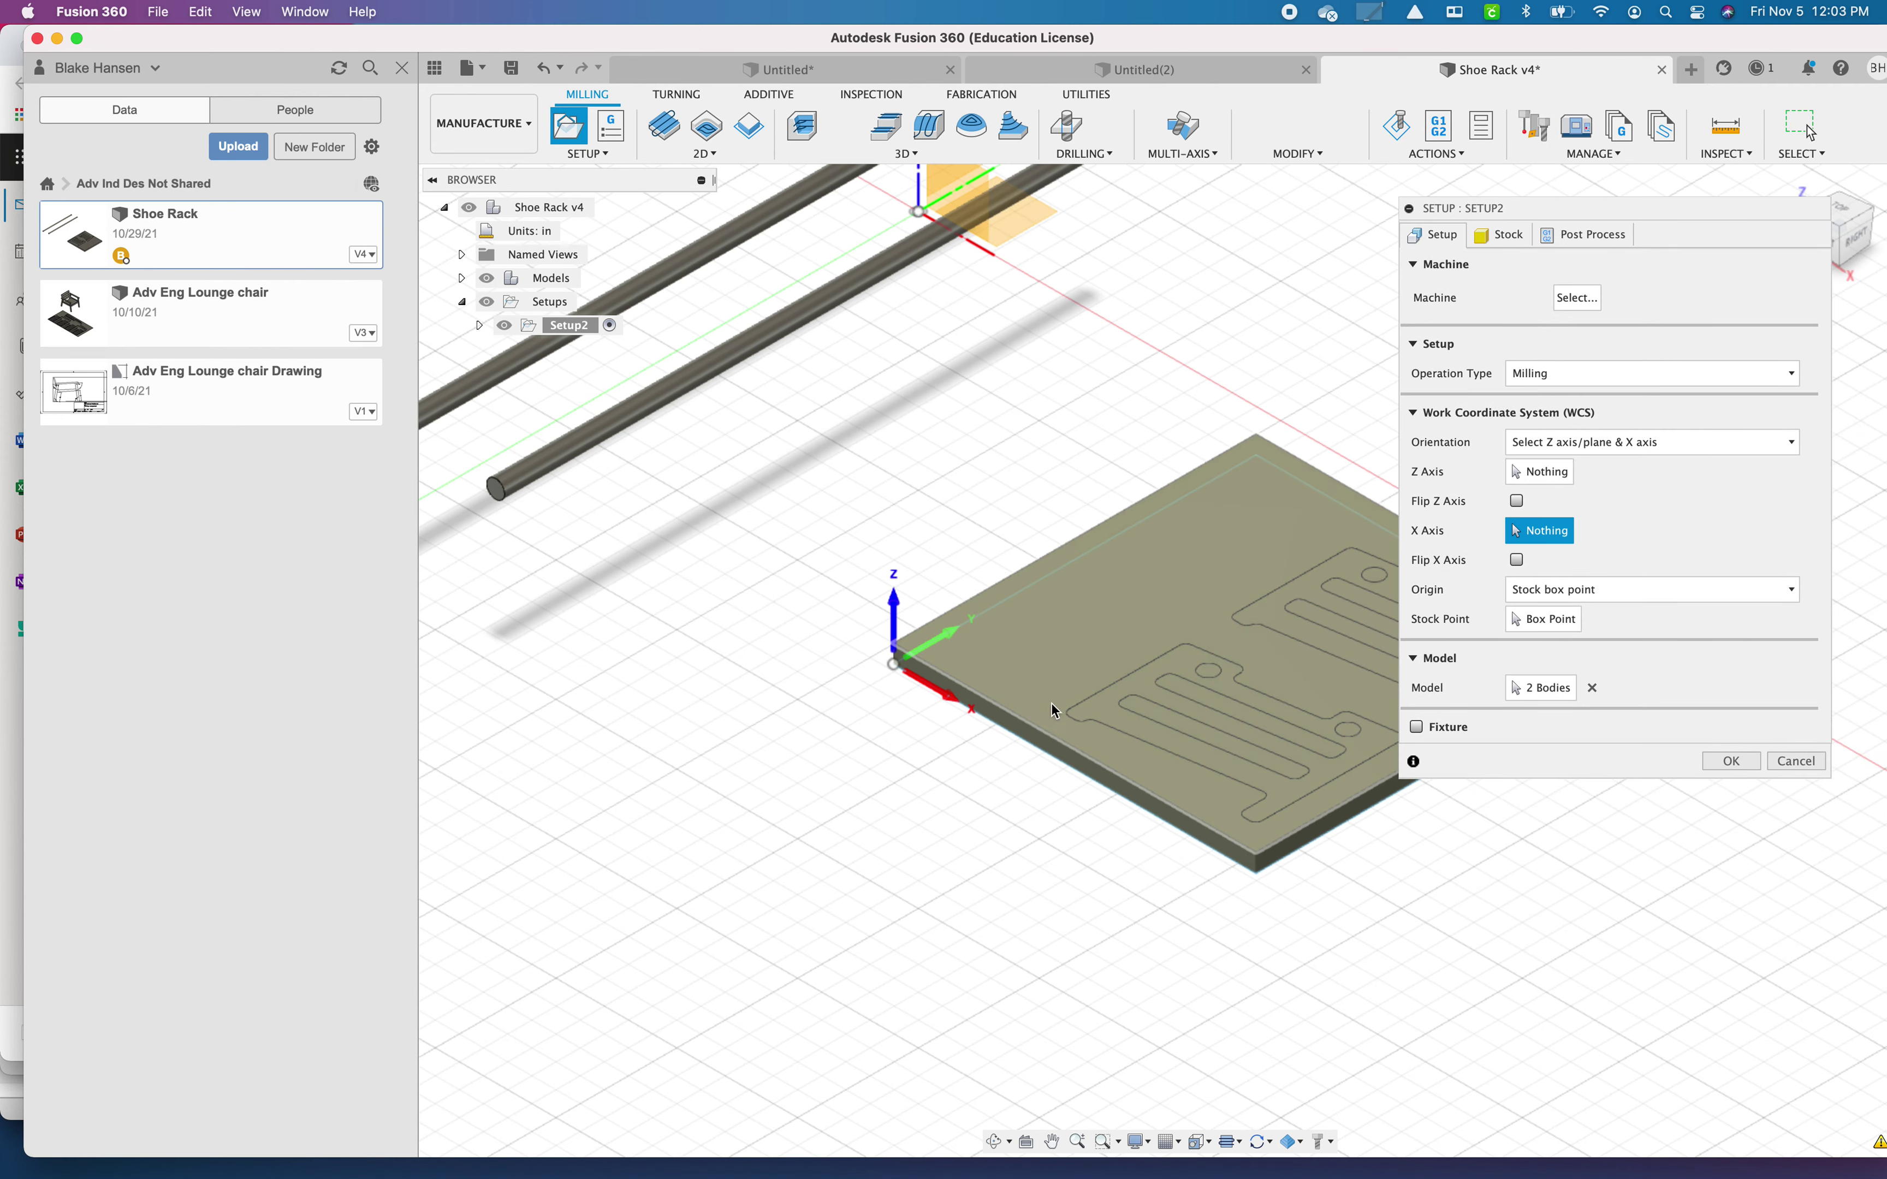
{"action": "left_click", "coordinate": [1248, 847]}
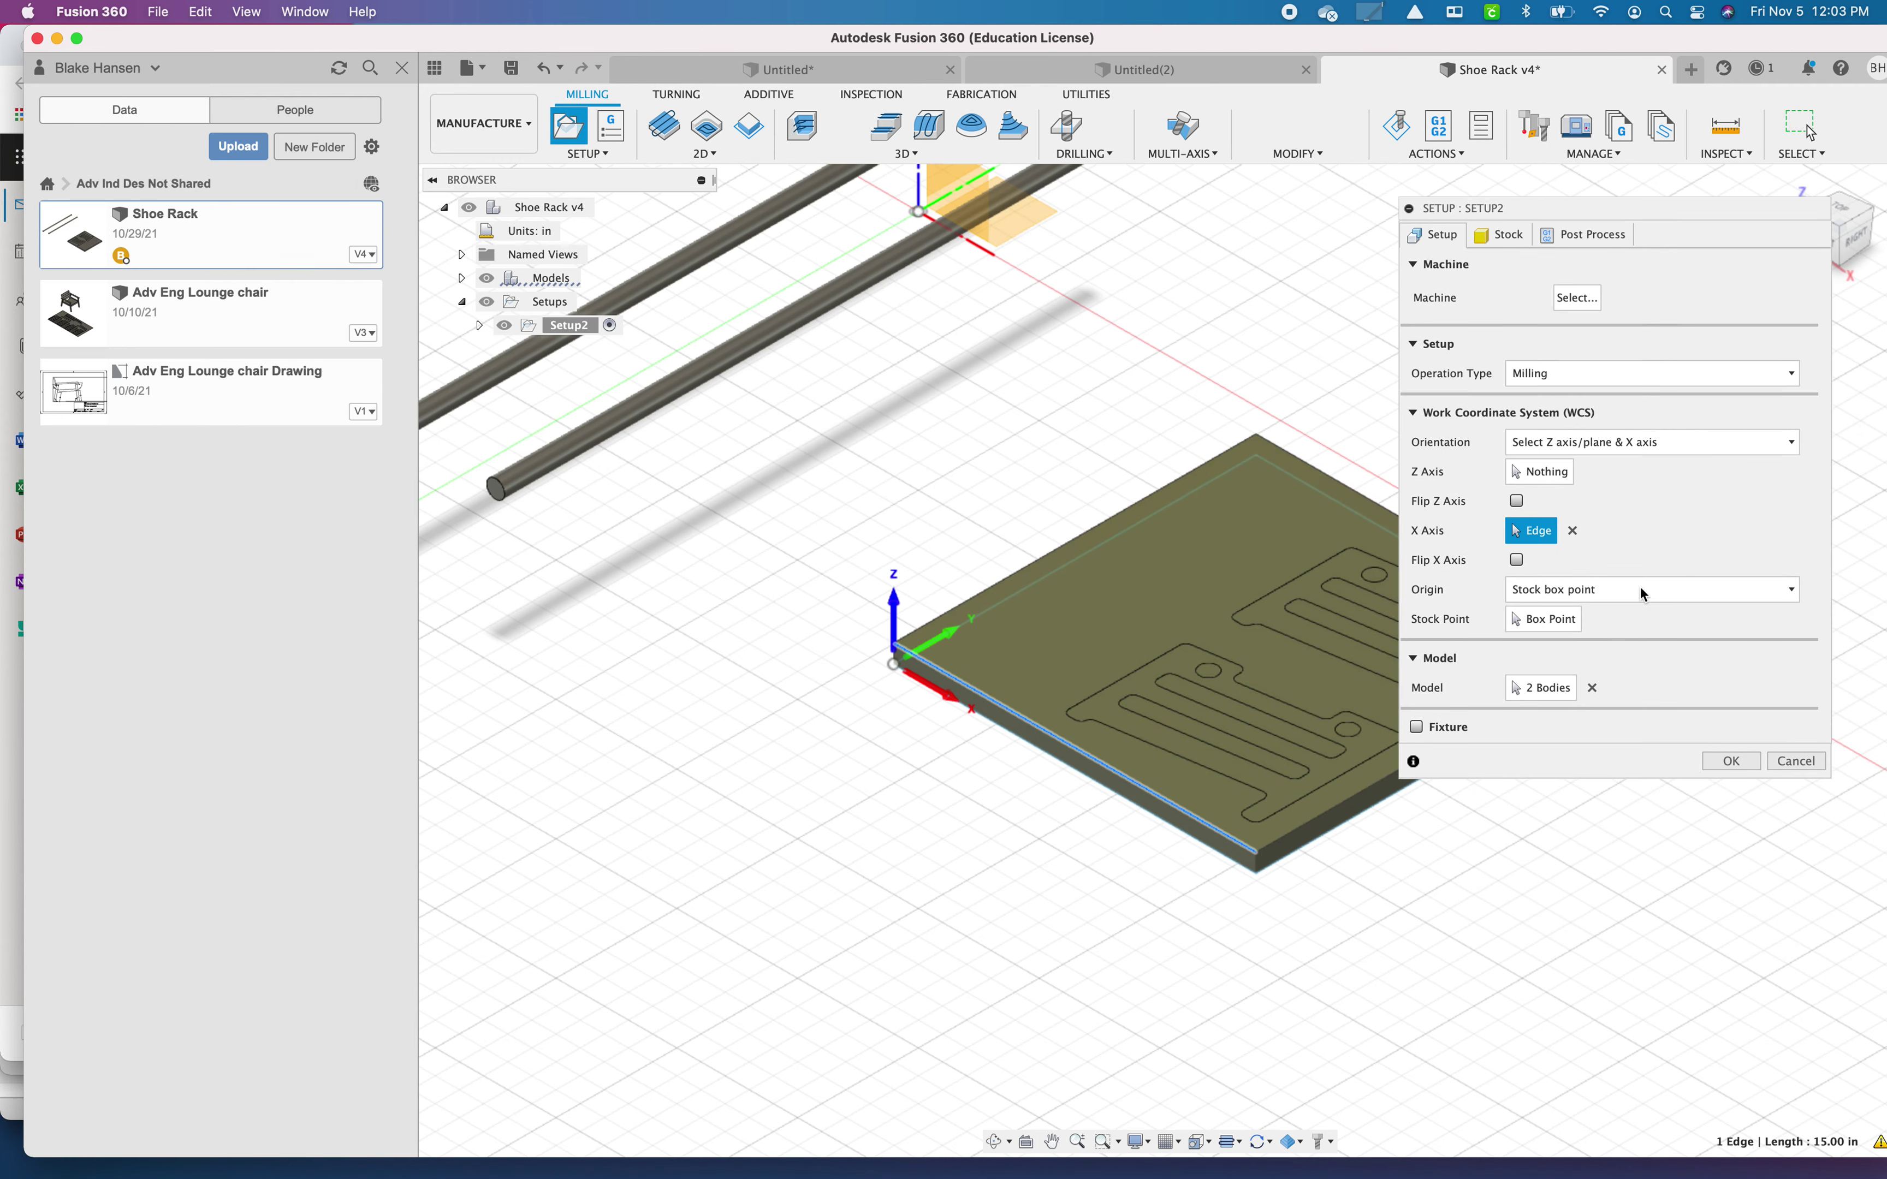
{"action": "left_click", "coordinate": [1754, 762]}
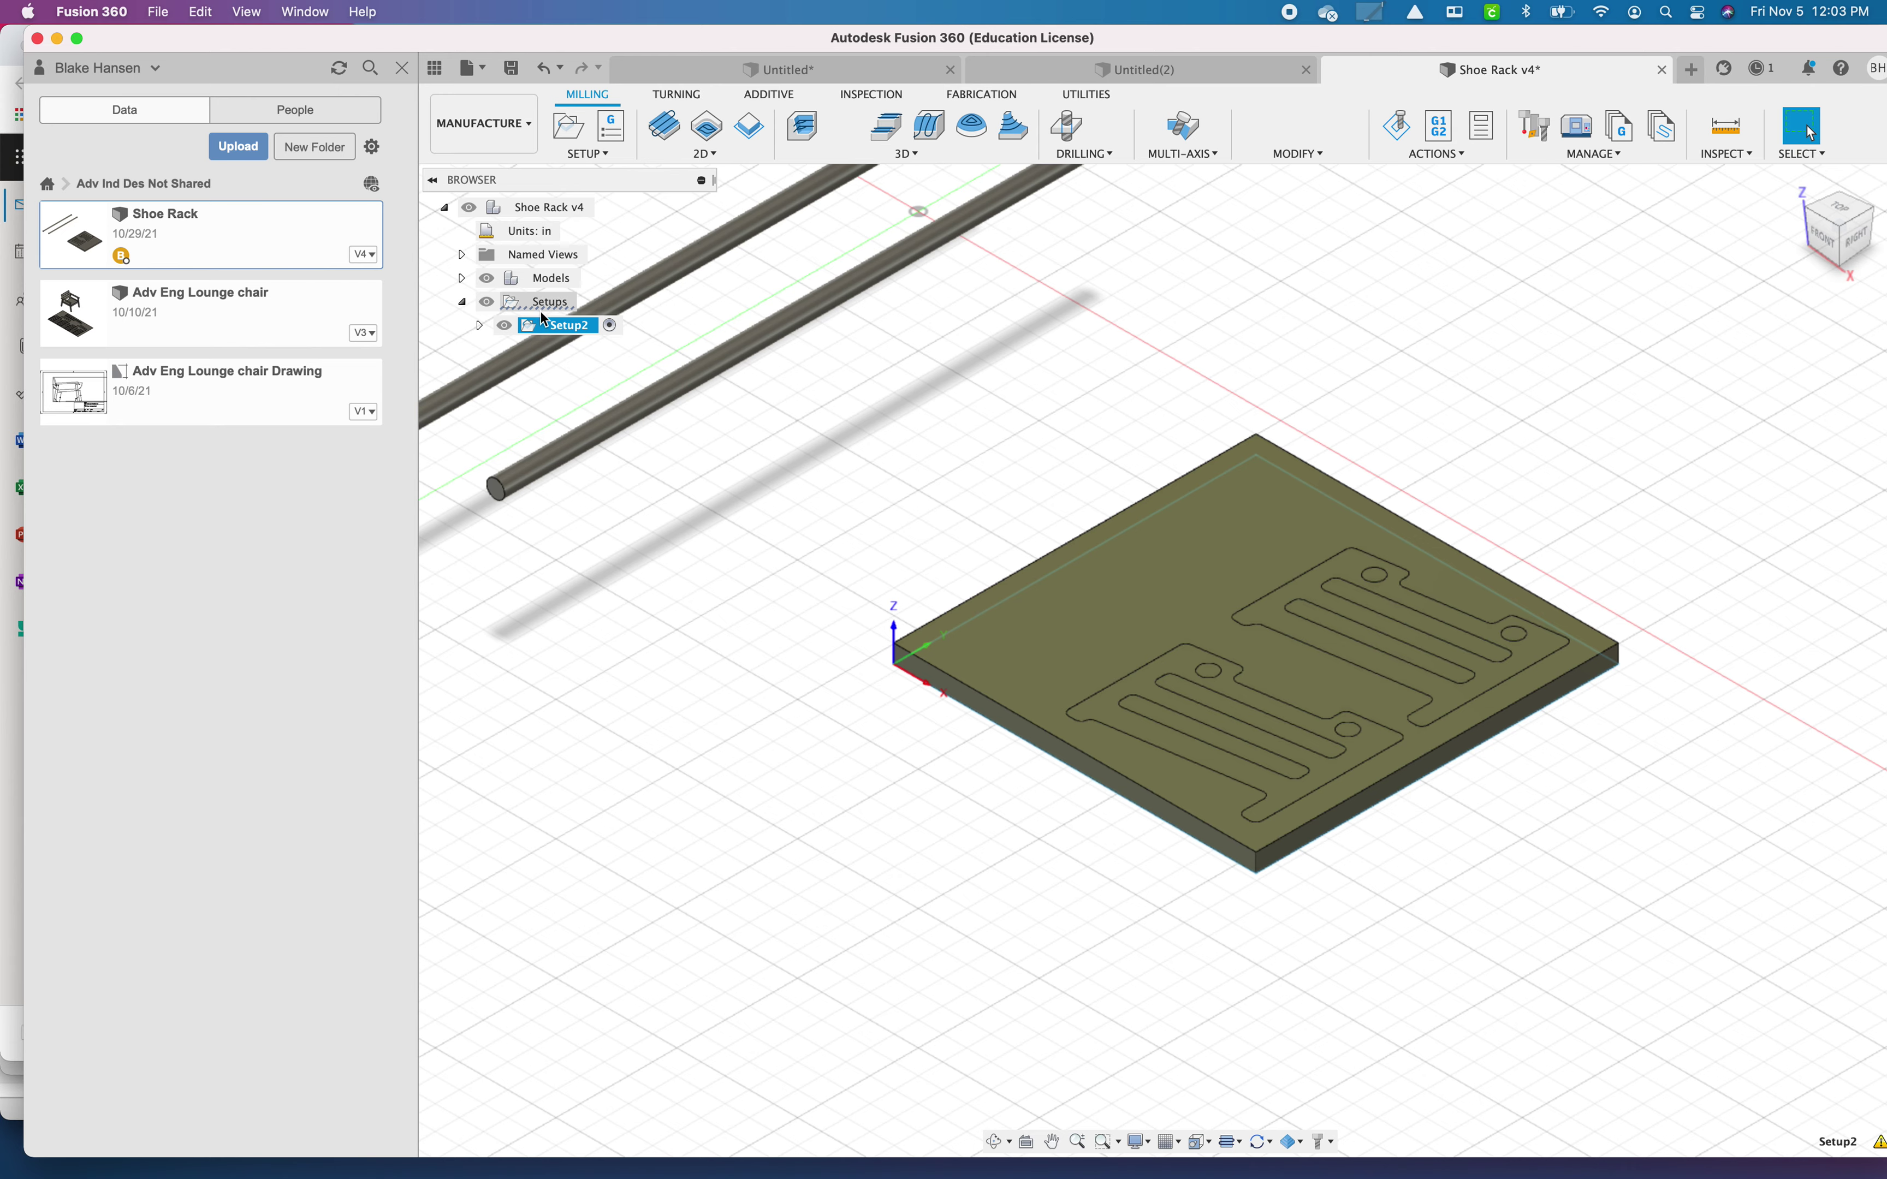
{"action": "right_click", "coordinate": [557, 335]}
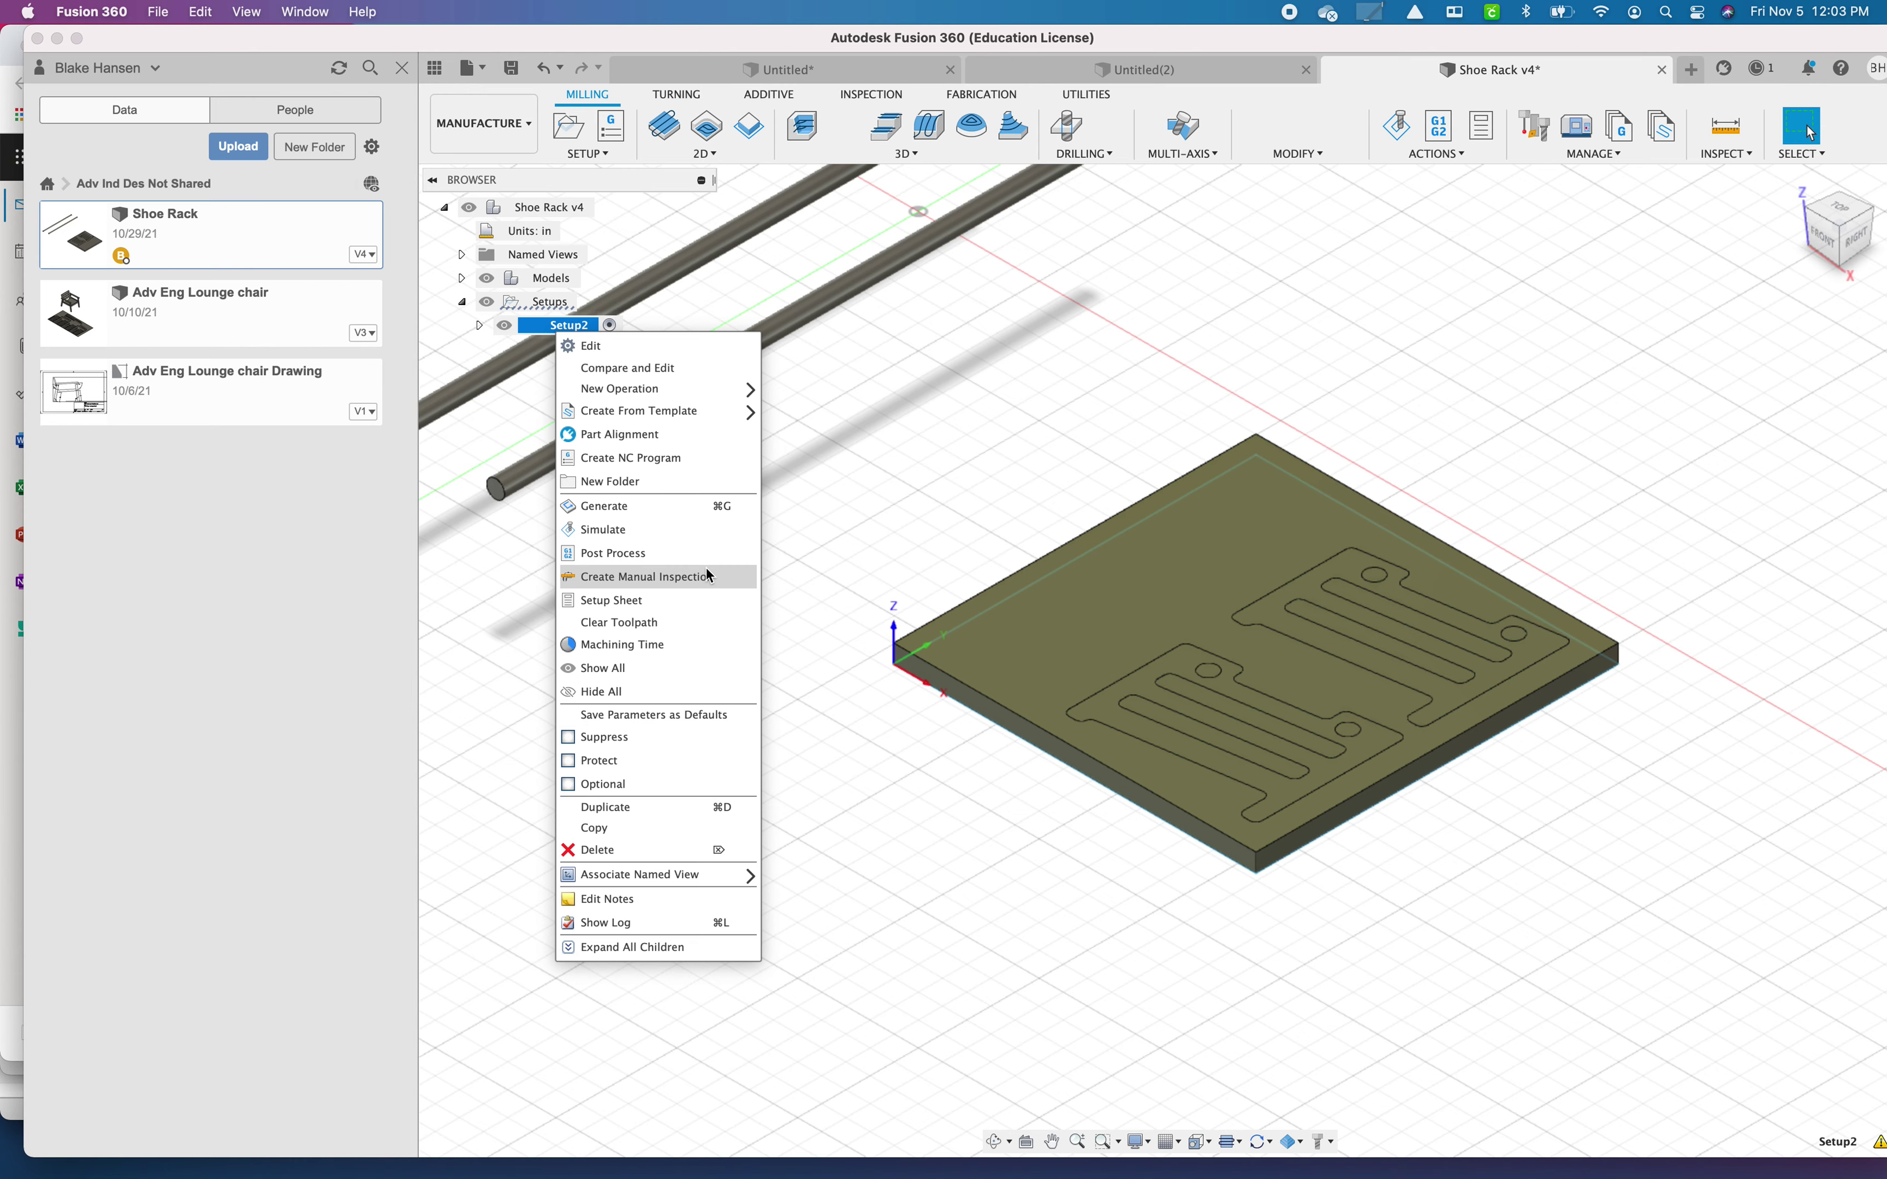
{"action": "mouse_move", "coordinate": [651, 404]}
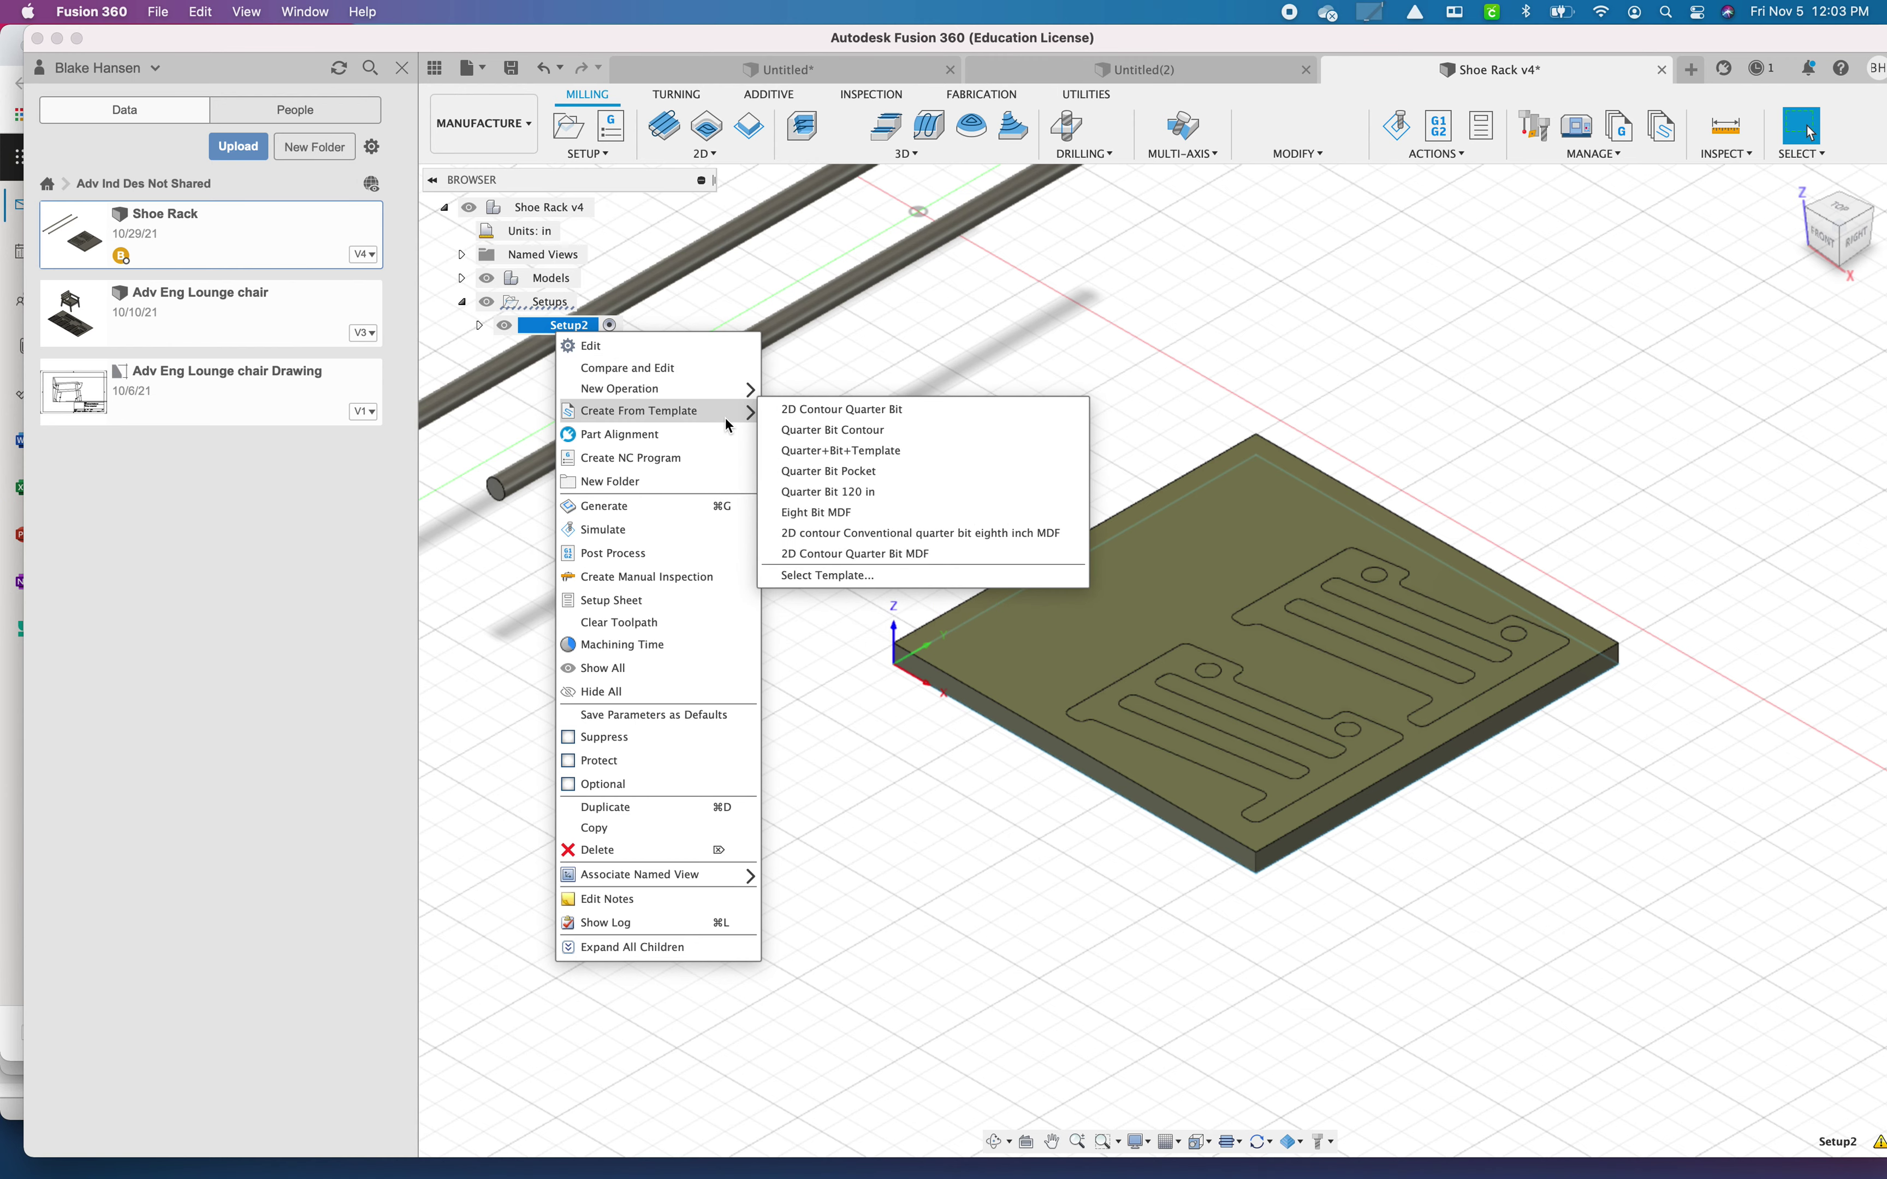
{"action": "left_click", "coordinate": [953, 578]}
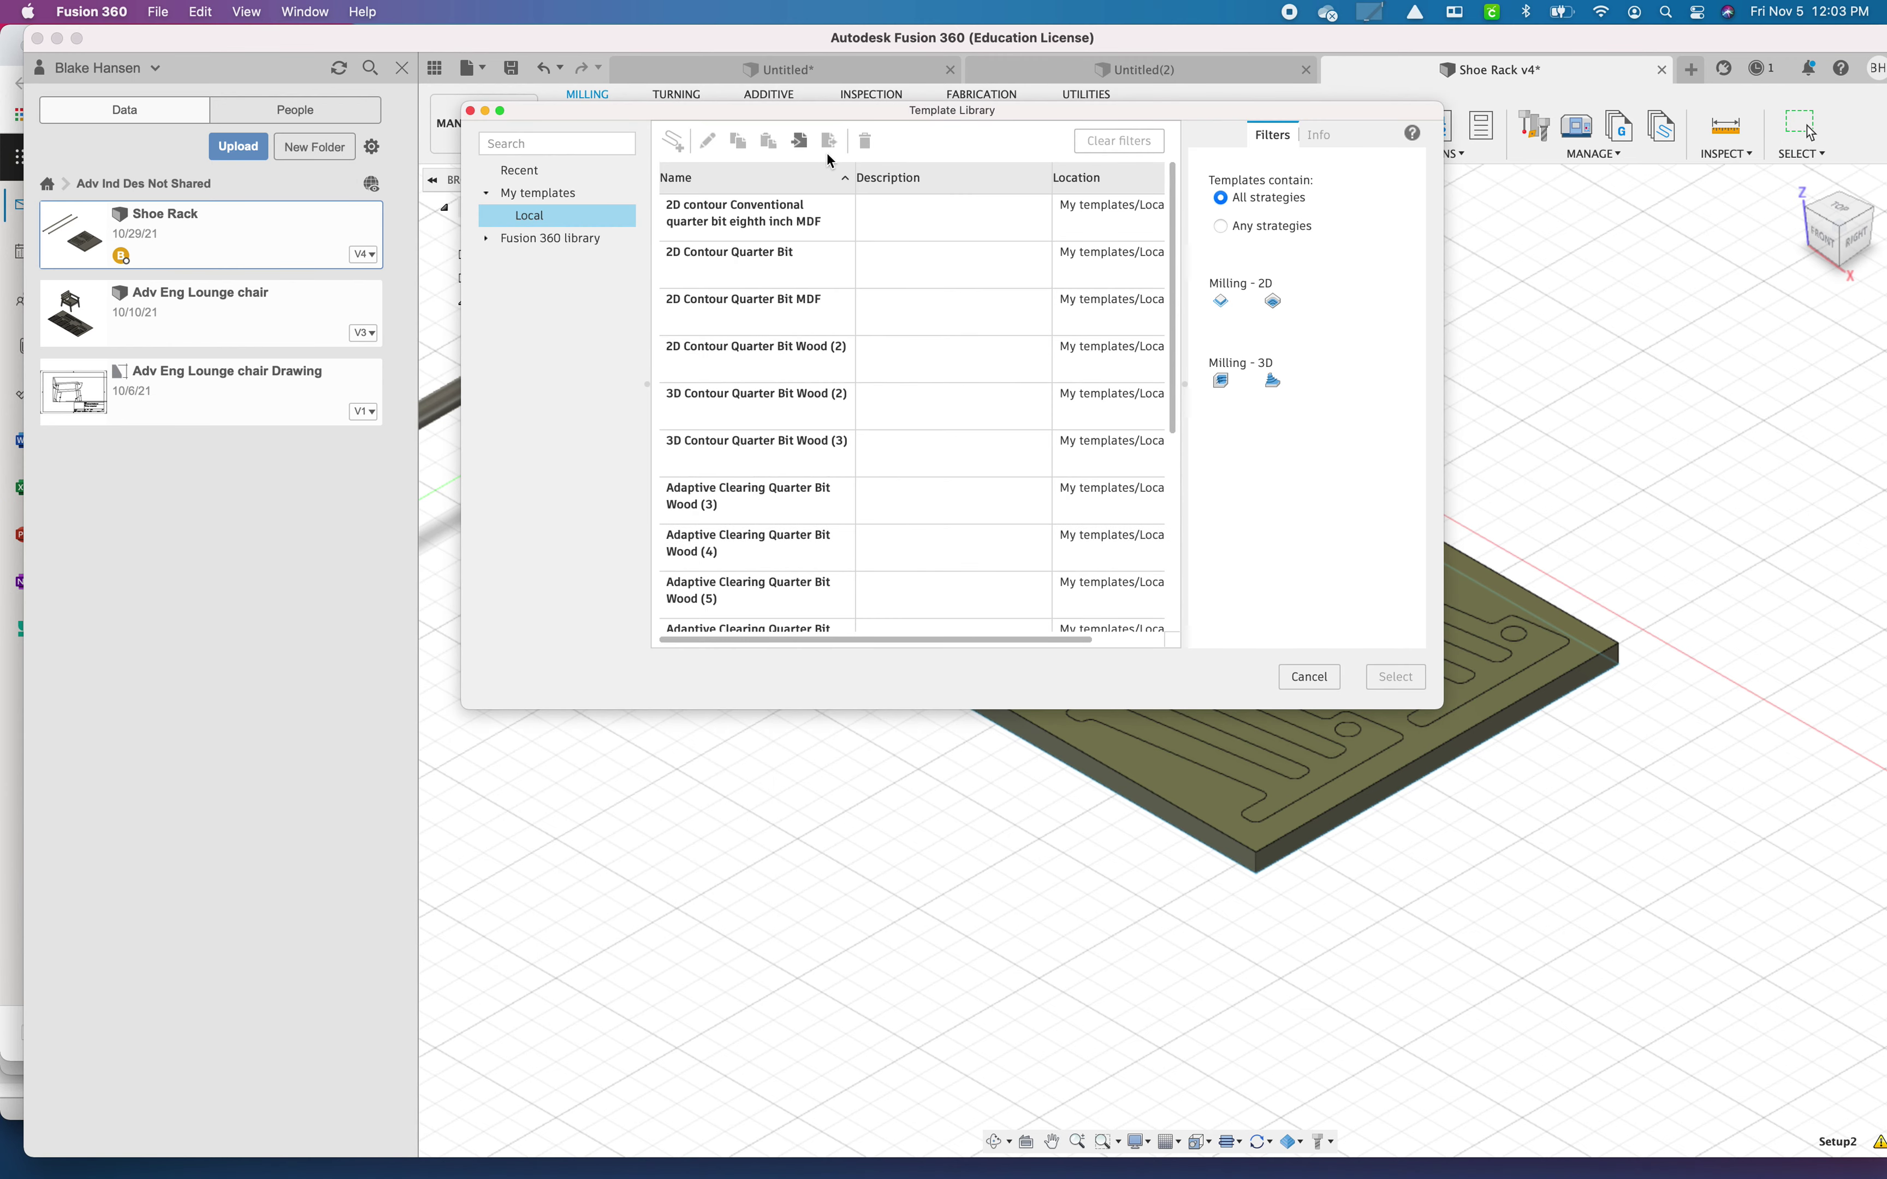
{"action": "left_click", "coordinate": [542, 218]}
{"action": "left_click", "coordinate": [799, 142]}
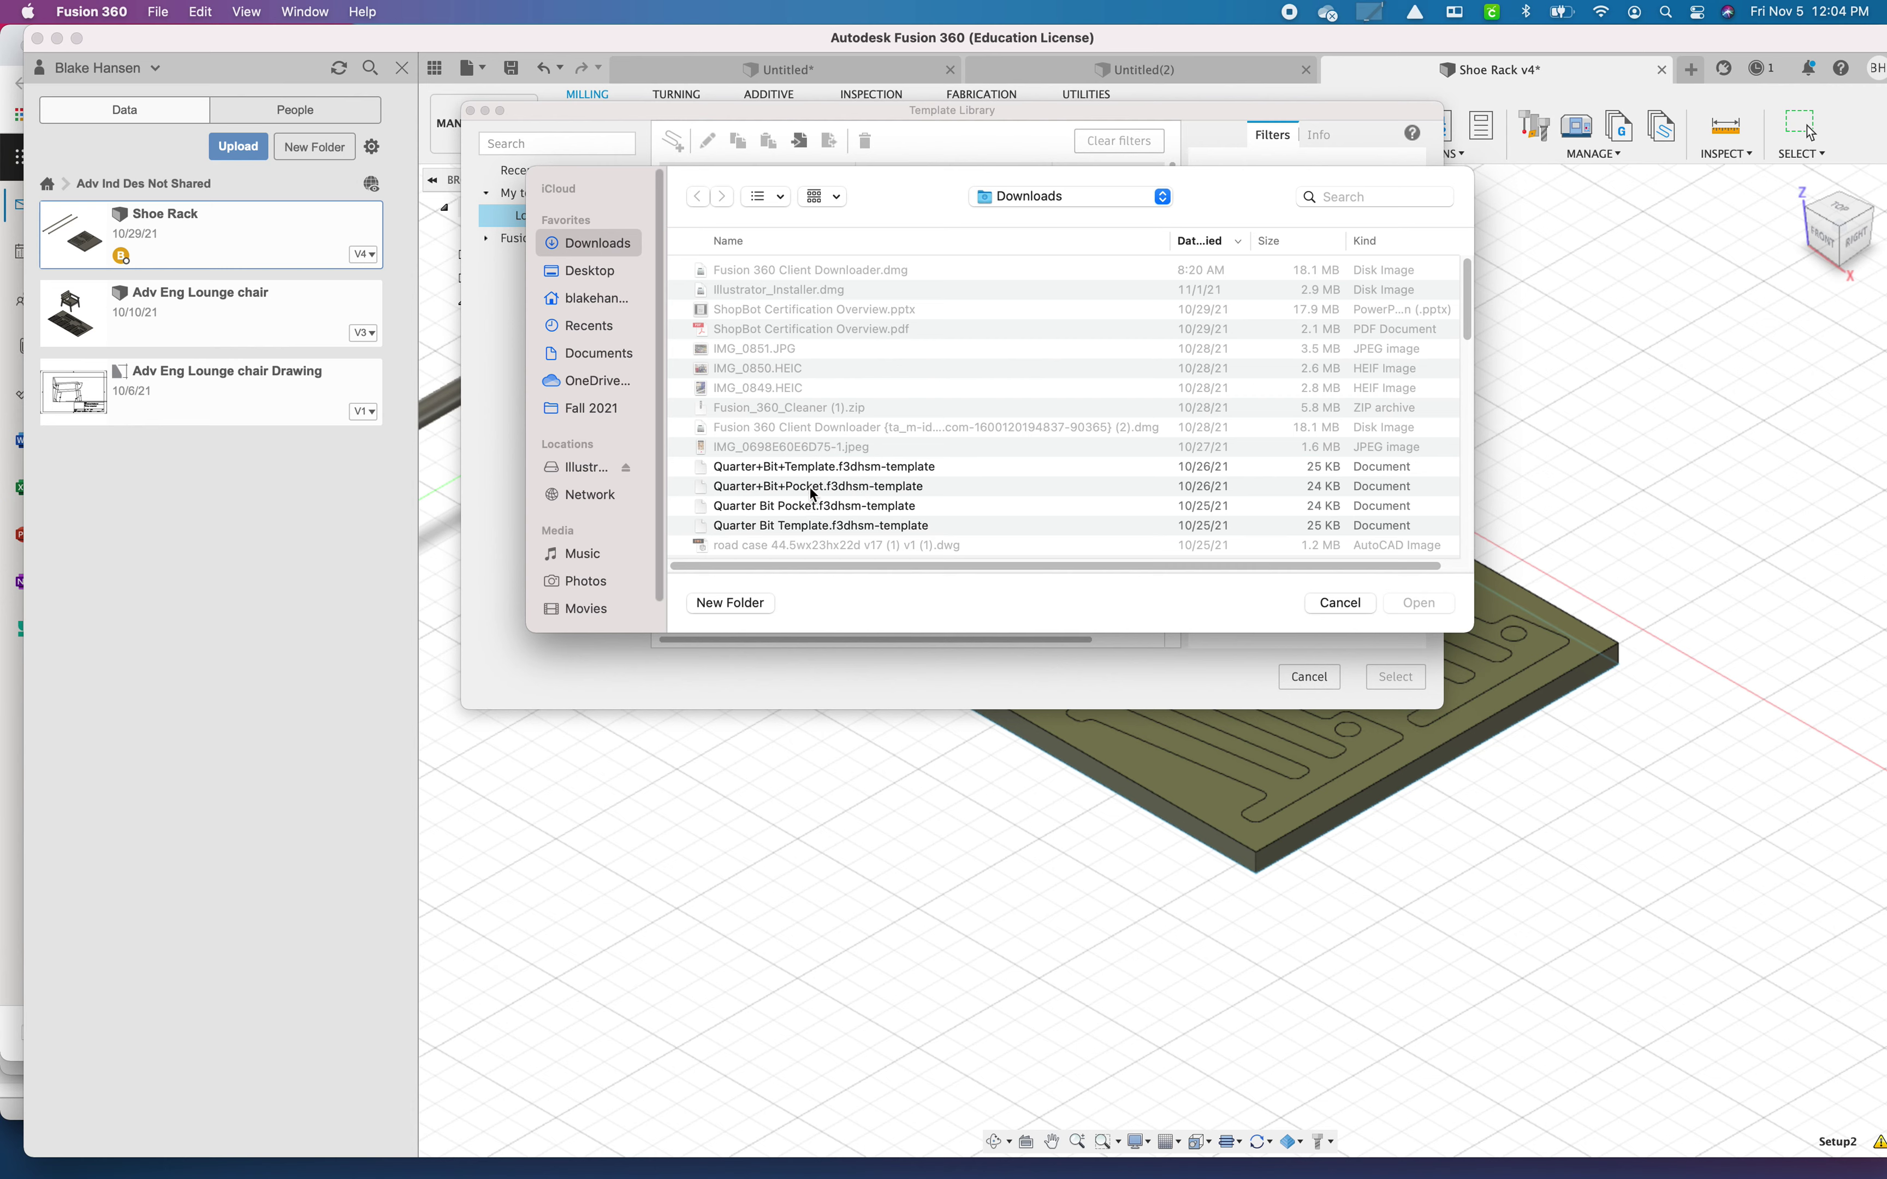
{"action": "left_click", "coordinate": [815, 468]}
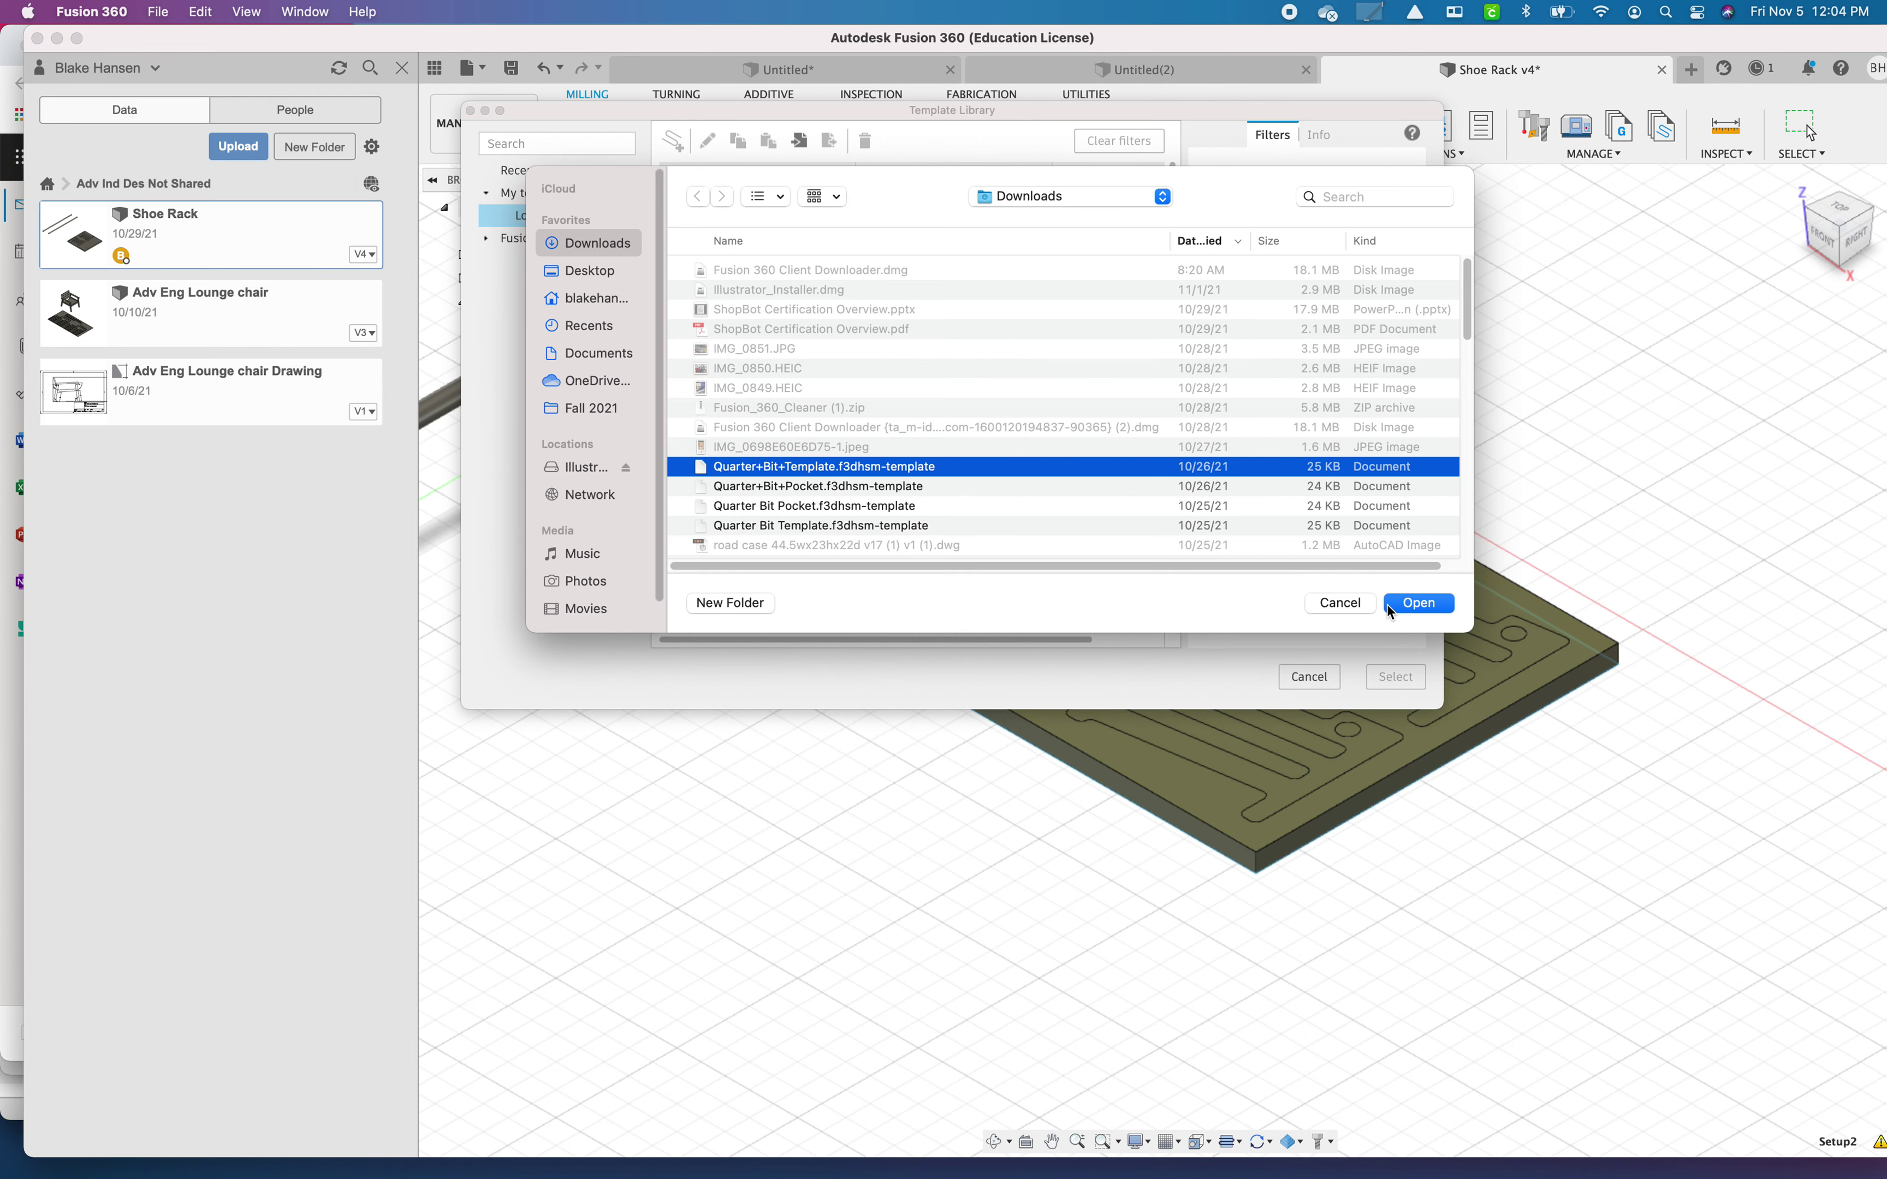
{"action": "left_click", "coordinate": [1341, 603]}
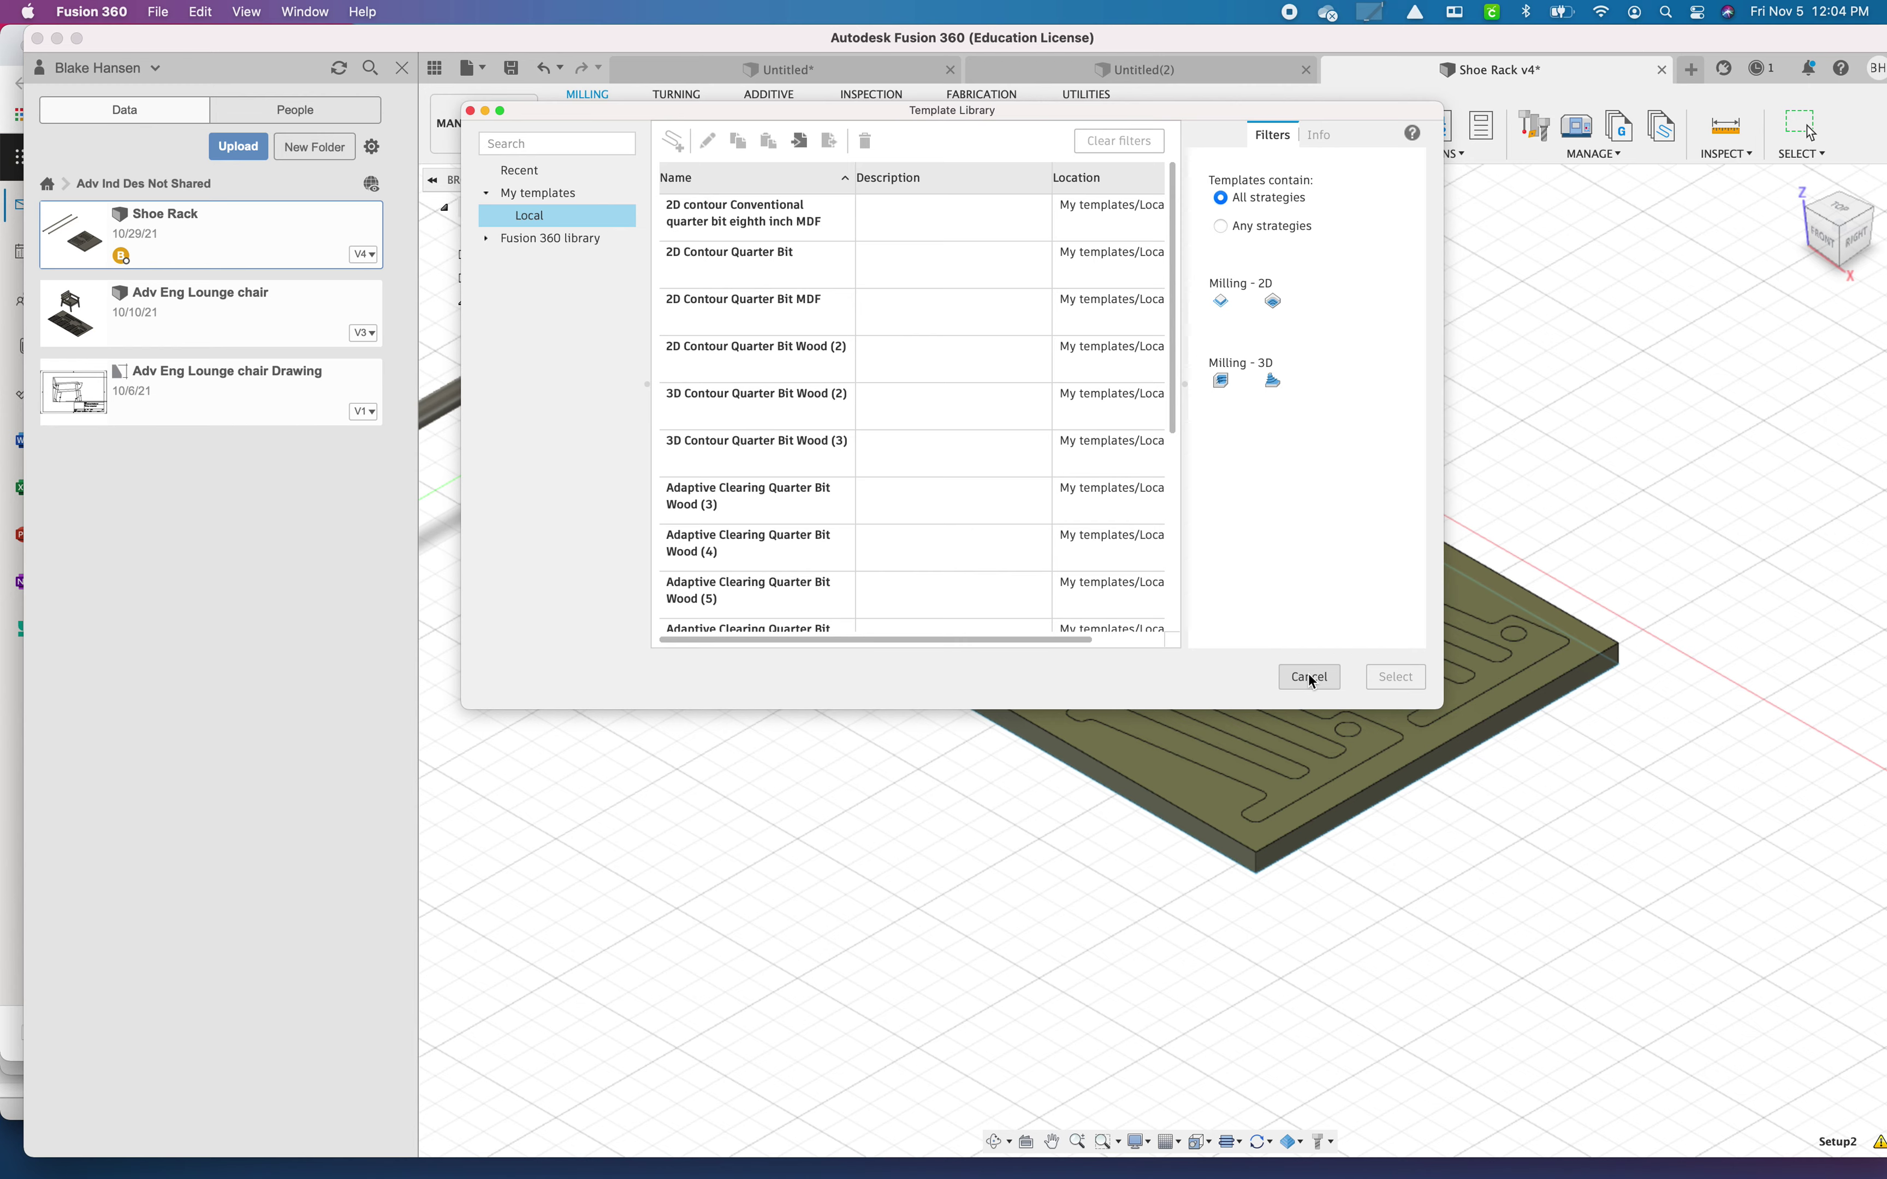
{"action": "left_click", "coordinate": [1308, 676]}
Step: Create a 2D contour operation in the new setup from the Quarter+Bit+Template template and check its contents
{"action": "right_click", "coordinate": [573, 340]}
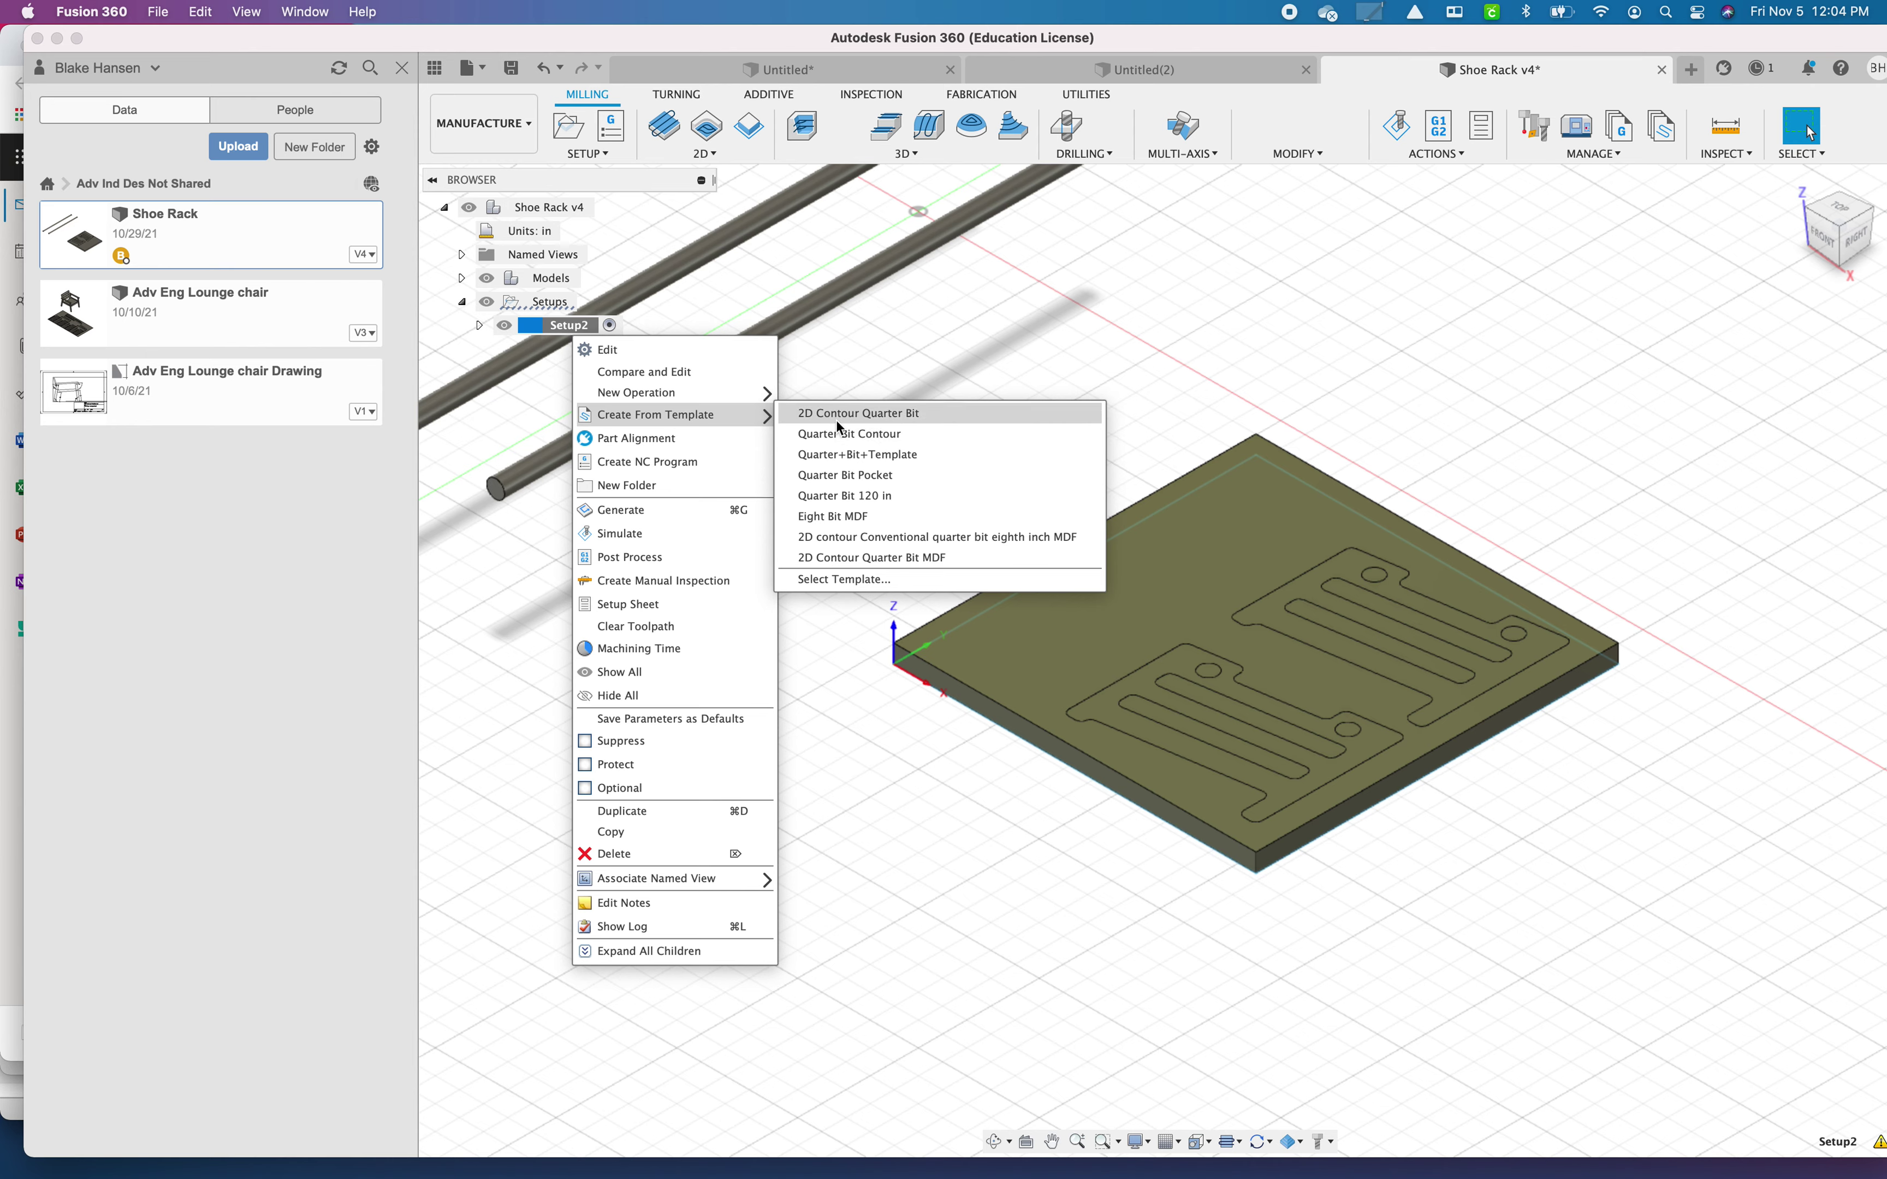
{"action": "left_click", "coordinate": [905, 454]}
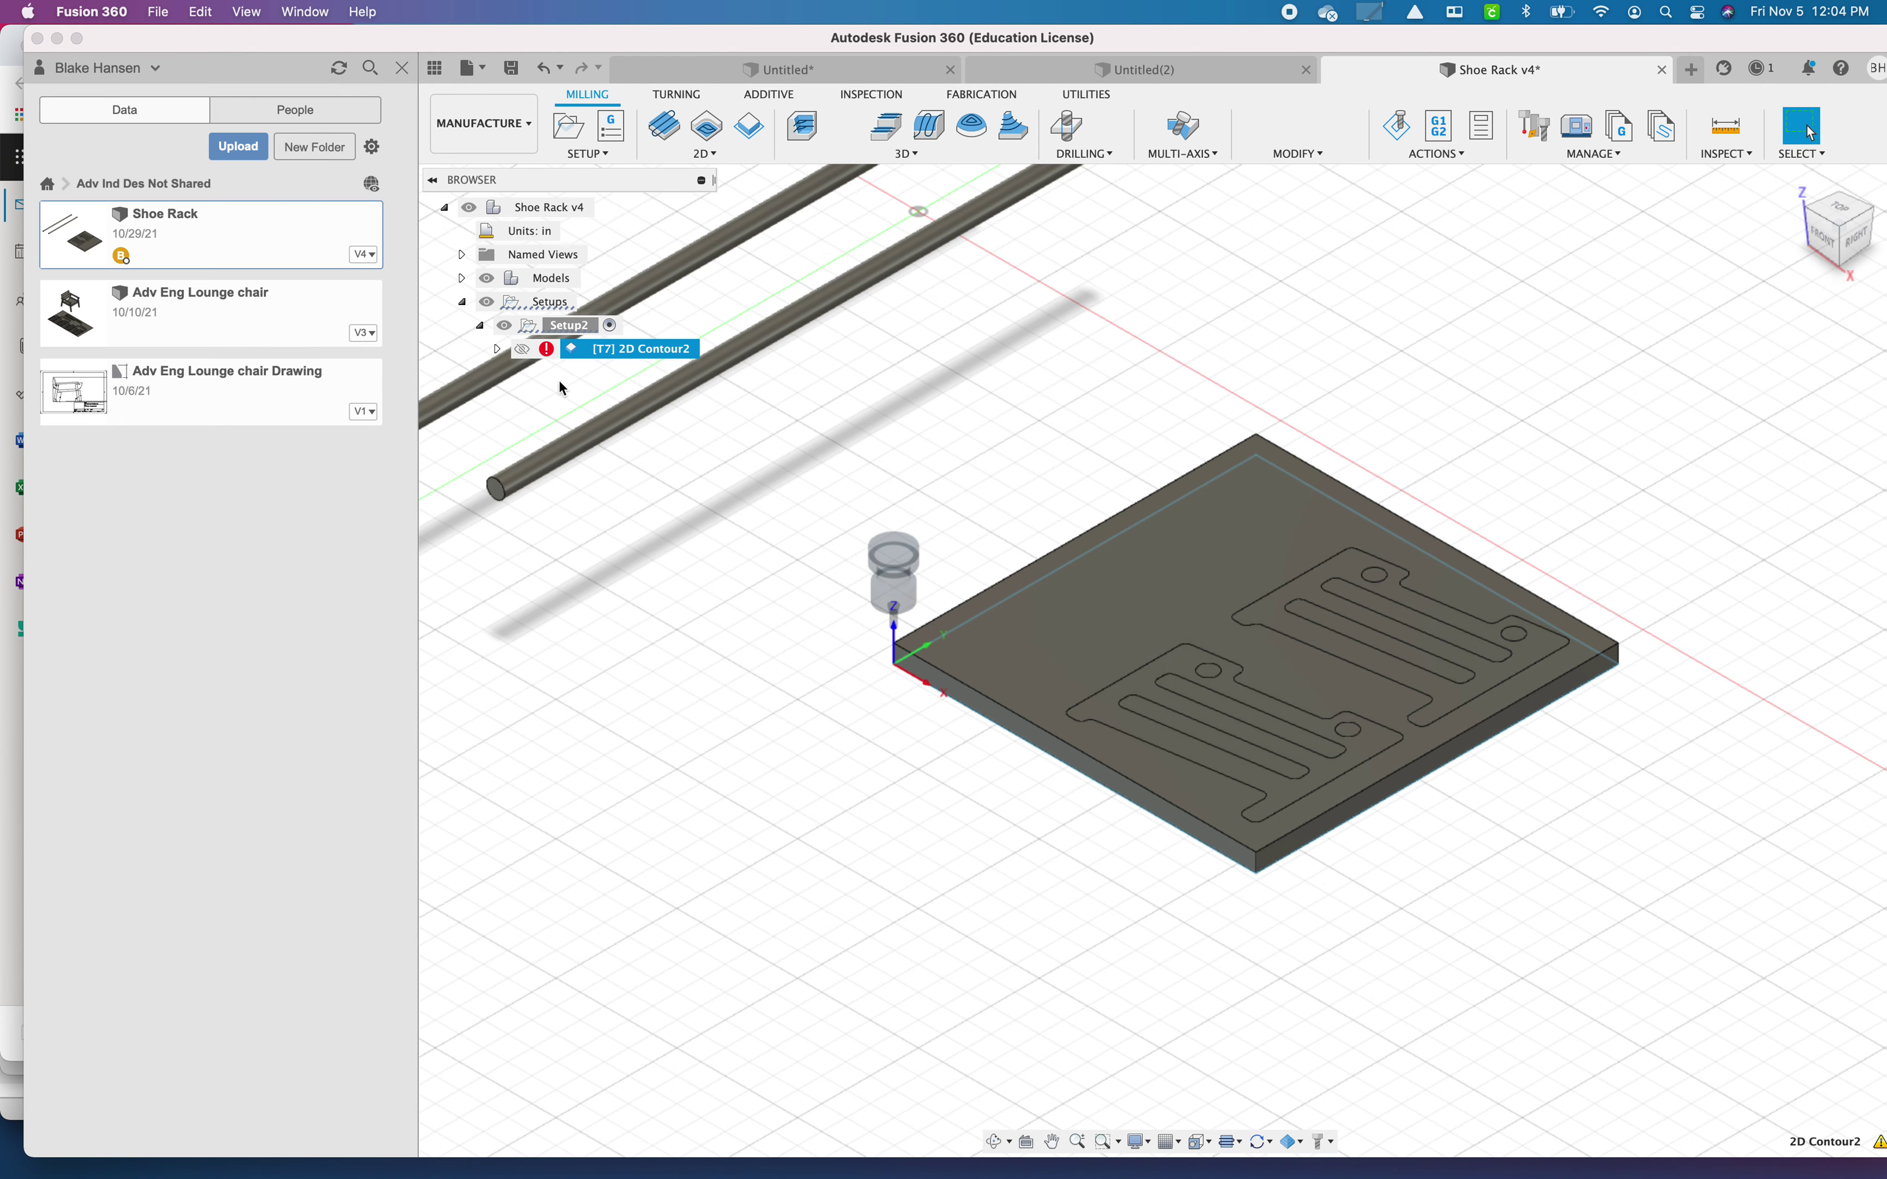
{"action": "left_click", "coordinate": [497, 350]}
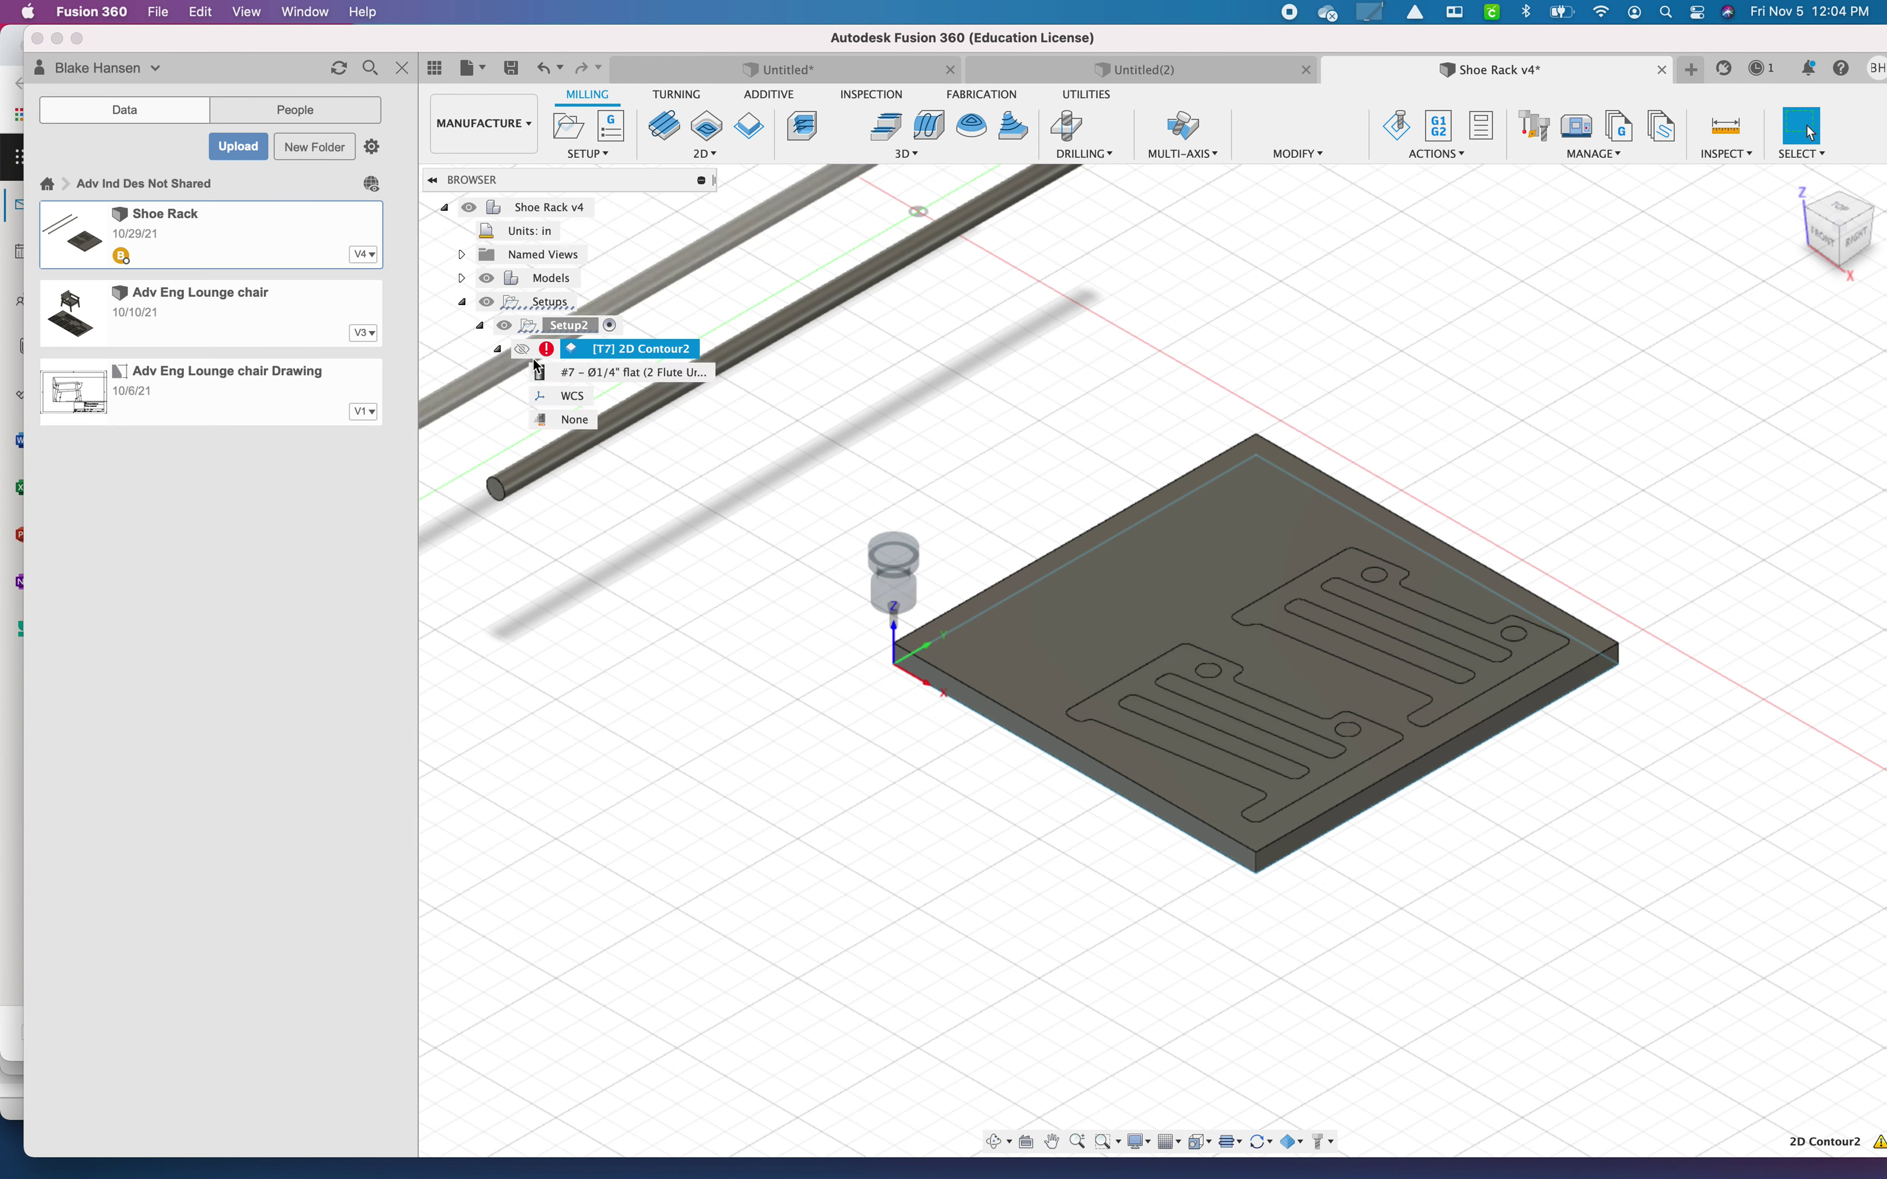
{"action": "left_click", "coordinate": [498, 351]}
Step: Open the 2D contour operation for editing and review its tool, geometry, heights, passes and linking settings
{"action": "right_click", "coordinate": [645, 353]}
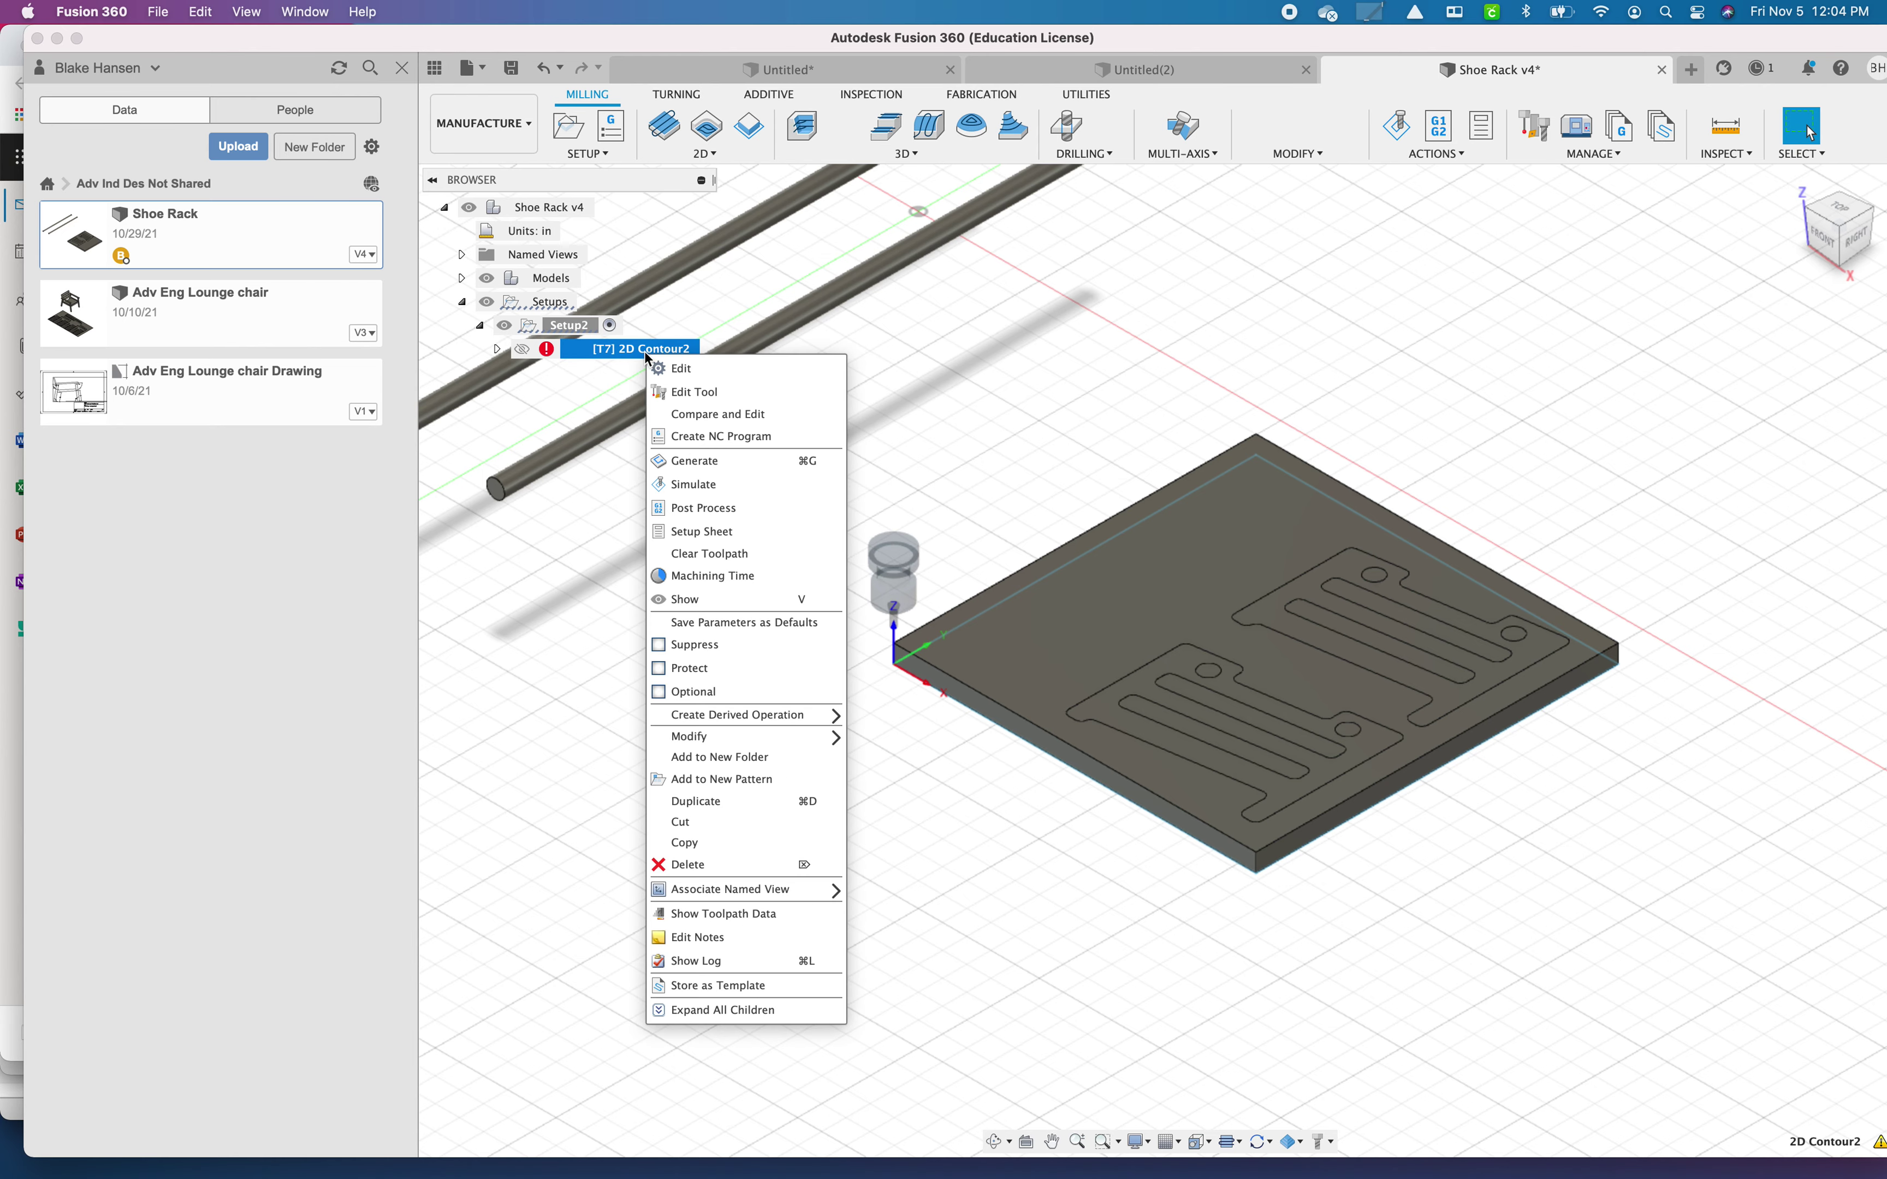
{"action": "left_click", "coordinate": [668, 372]}
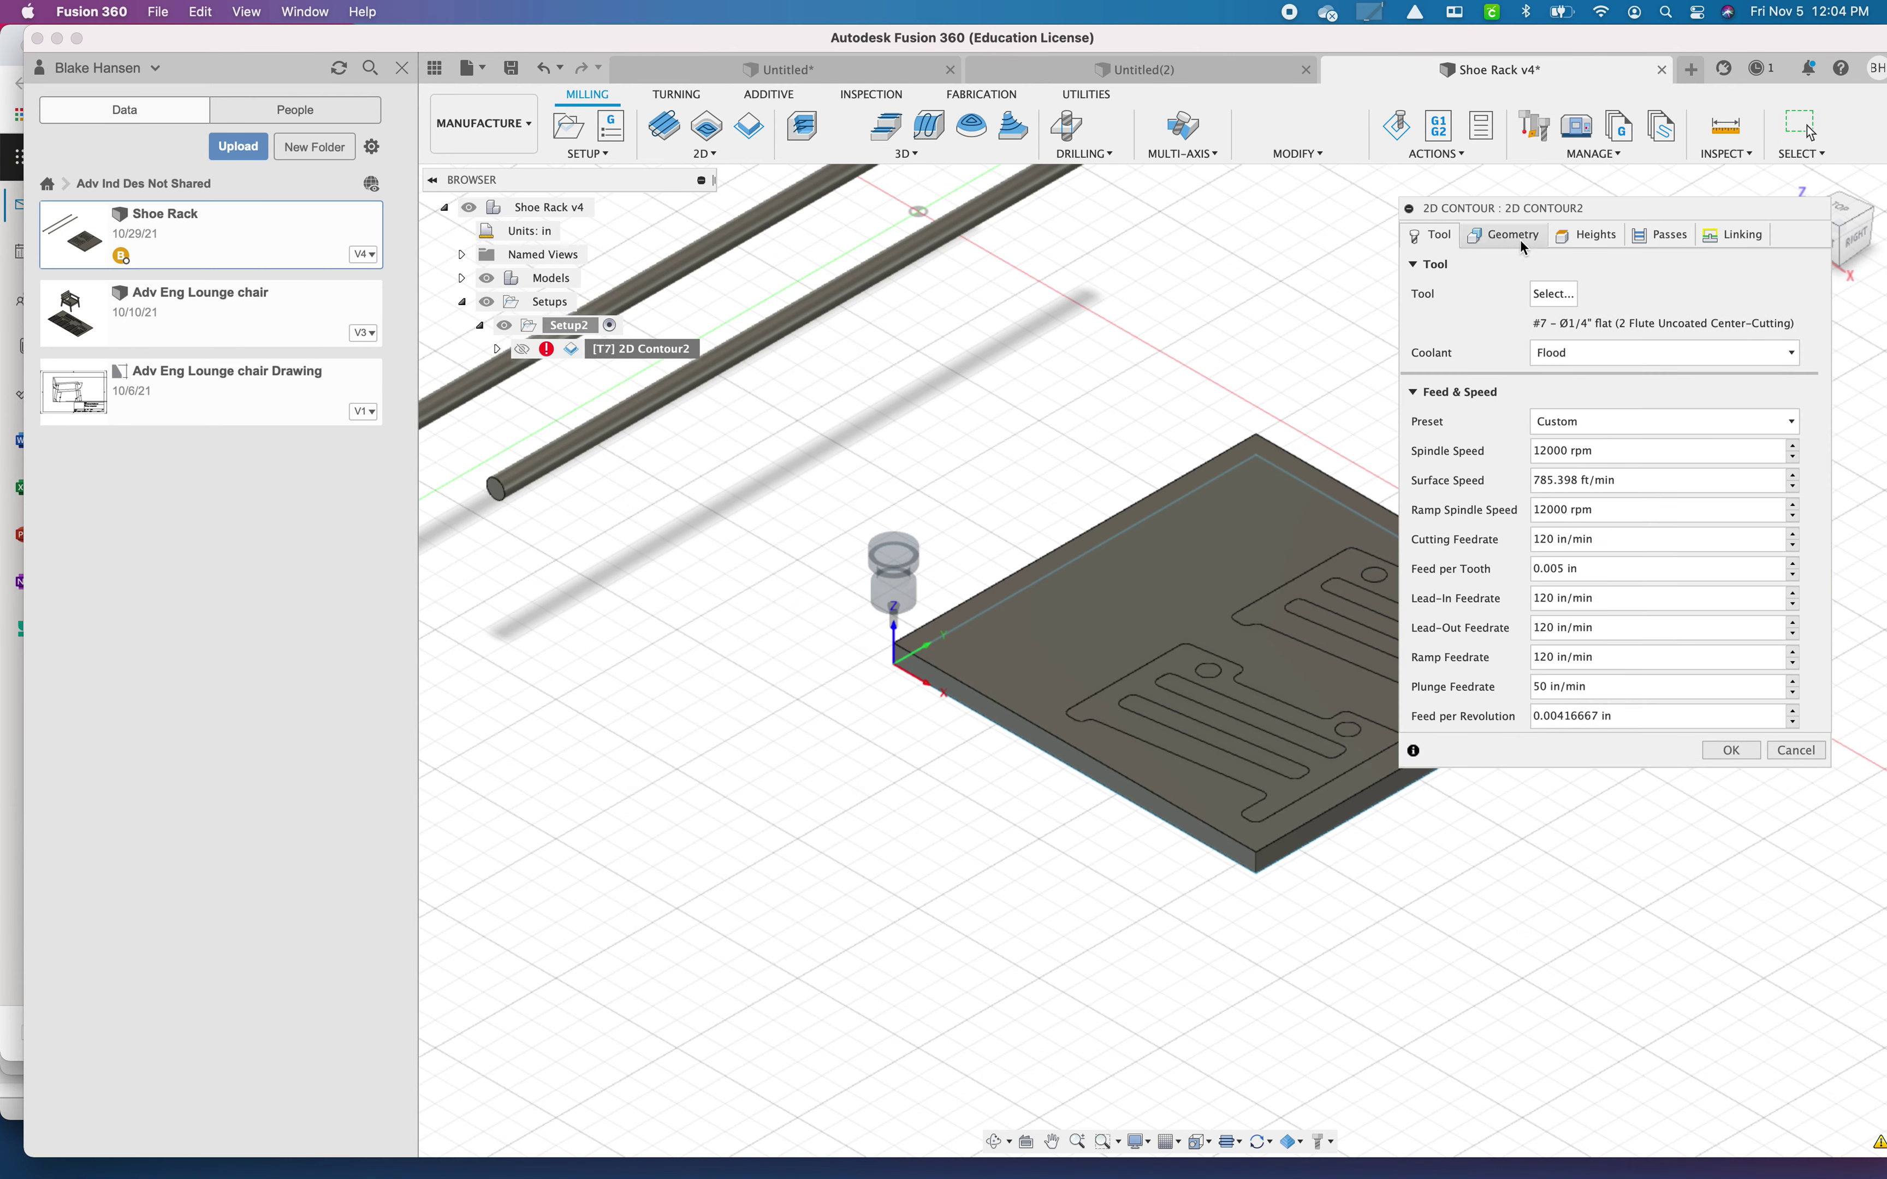
{"action": "left_click", "coordinate": [1523, 245]}
{"action": "left_click", "coordinate": [1591, 237]}
{"action": "left_click", "coordinate": [1662, 237]}
{"action": "left_click", "coordinate": [1732, 235]}
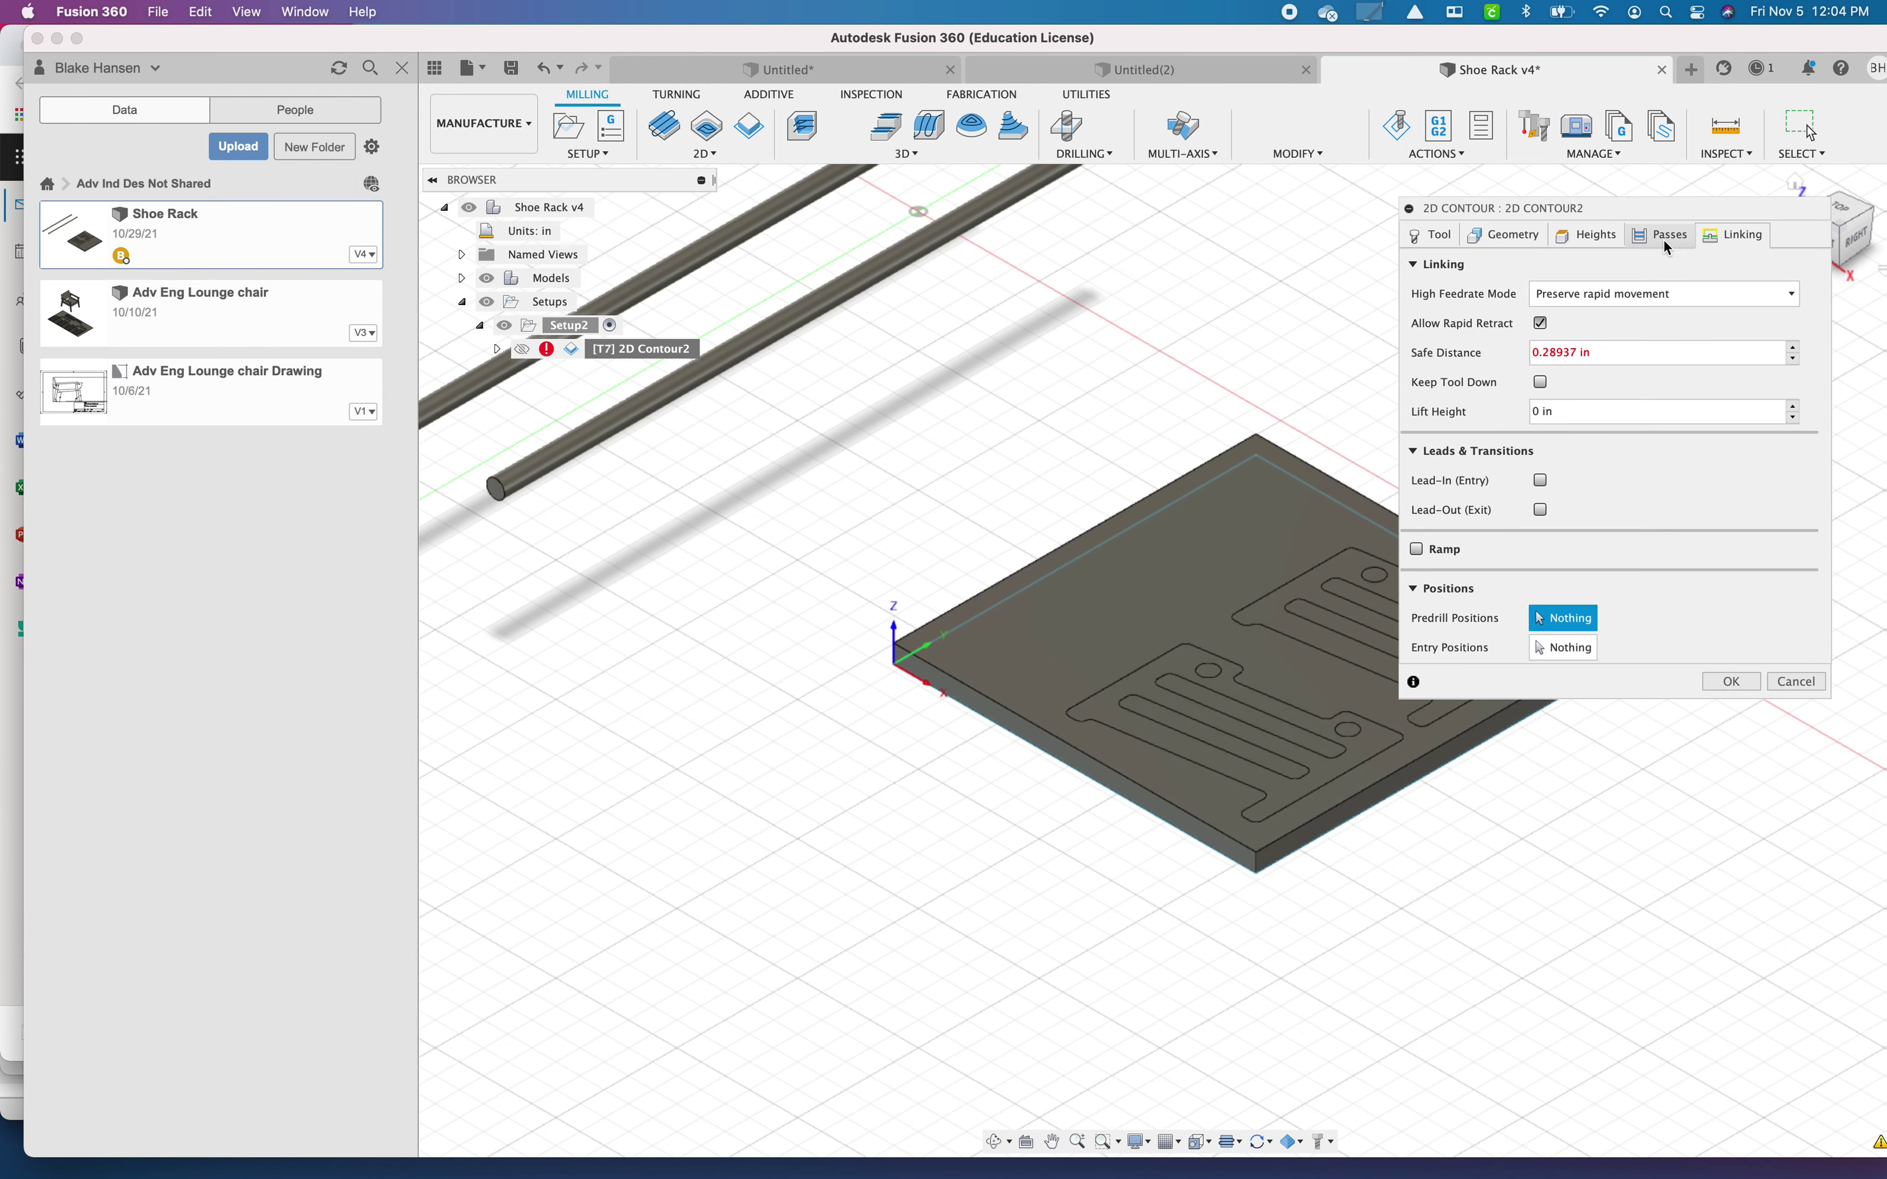
{"action": "left_click", "coordinate": [1665, 237]}
{"action": "left_click", "coordinate": [1590, 236]}
{"action": "left_click", "coordinate": [1663, 236]}
{"action": "left_click", "coordinate": [1715, 239]}
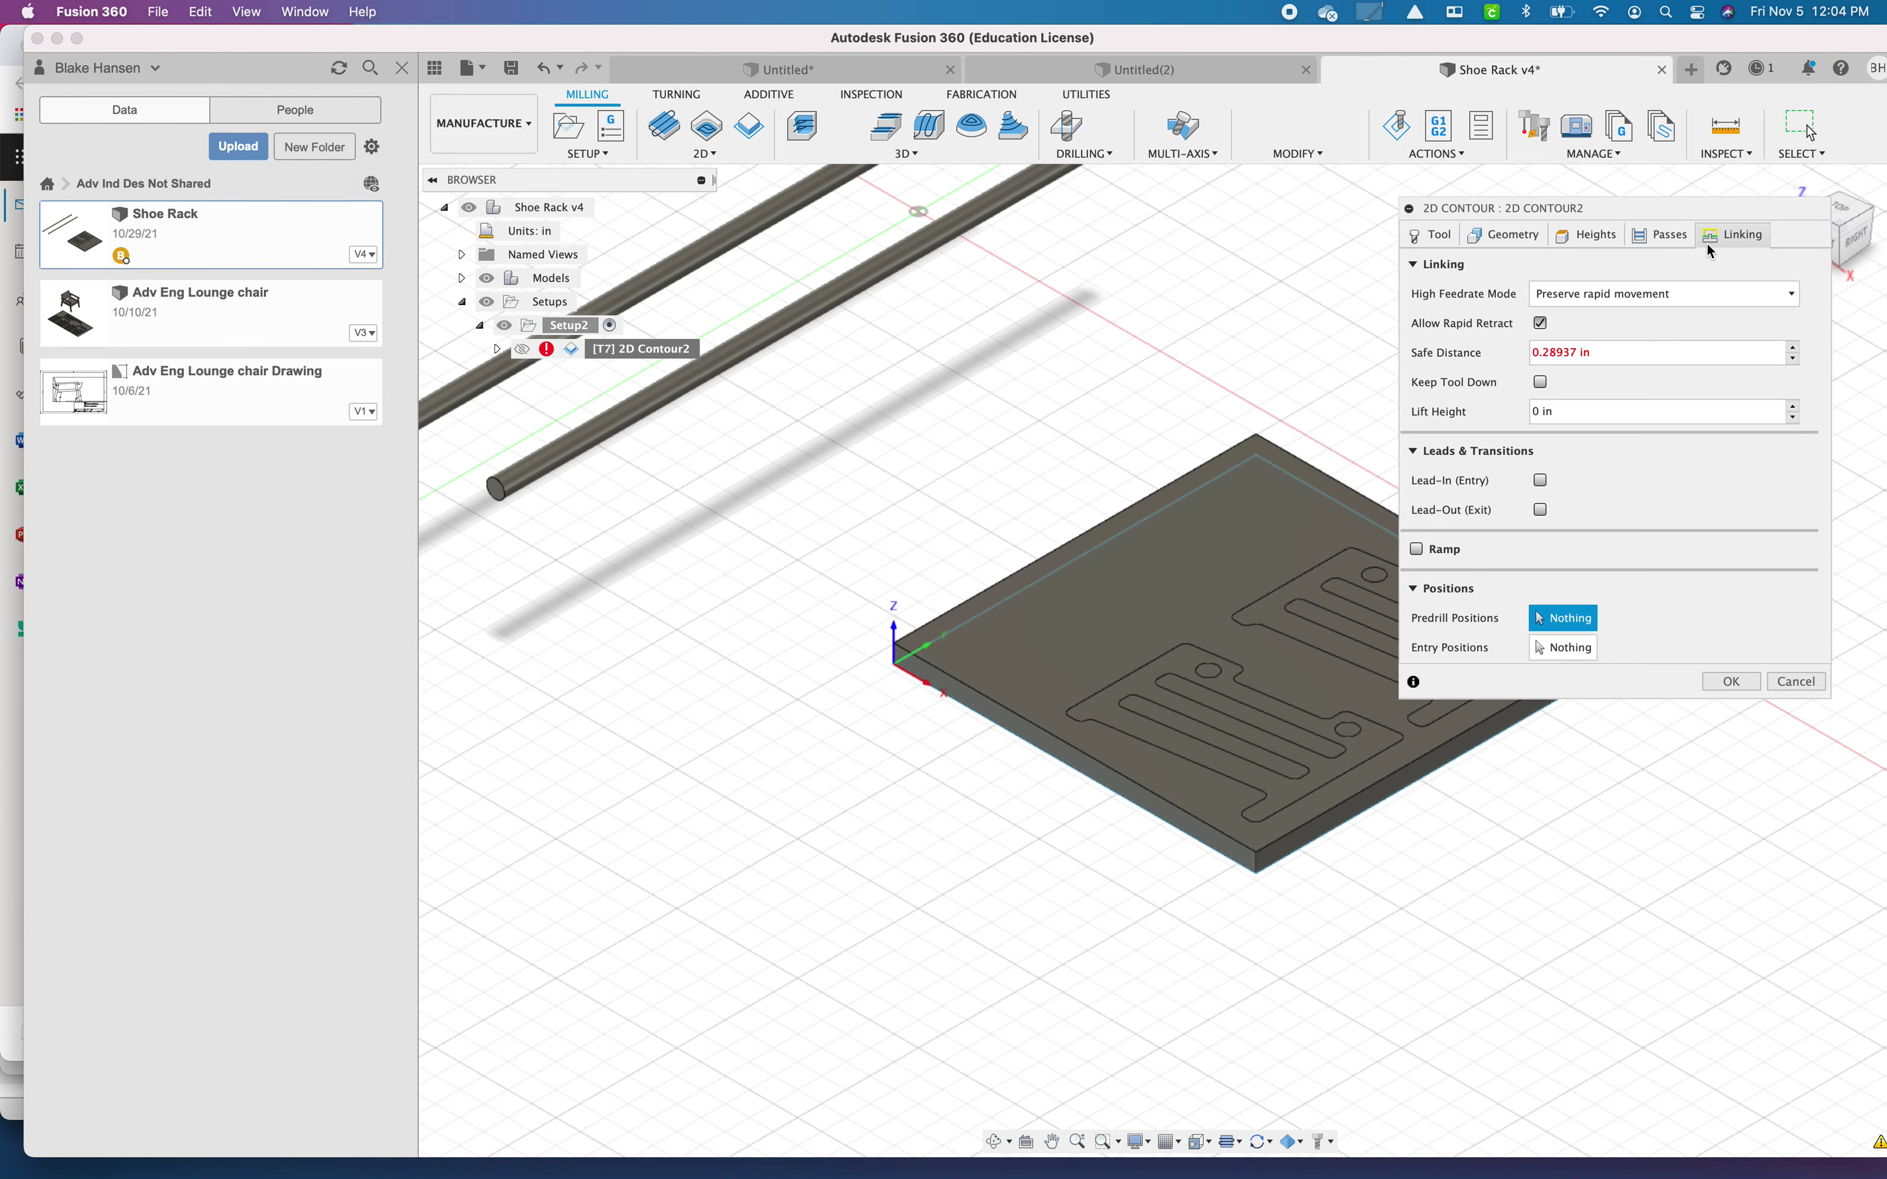
Step: Set the linking safe distance to 0.1 in and narrow the operation's geometry settings dialog to uncover more of the model
{"action": "left_click", "coordinate": [1563, 360]}
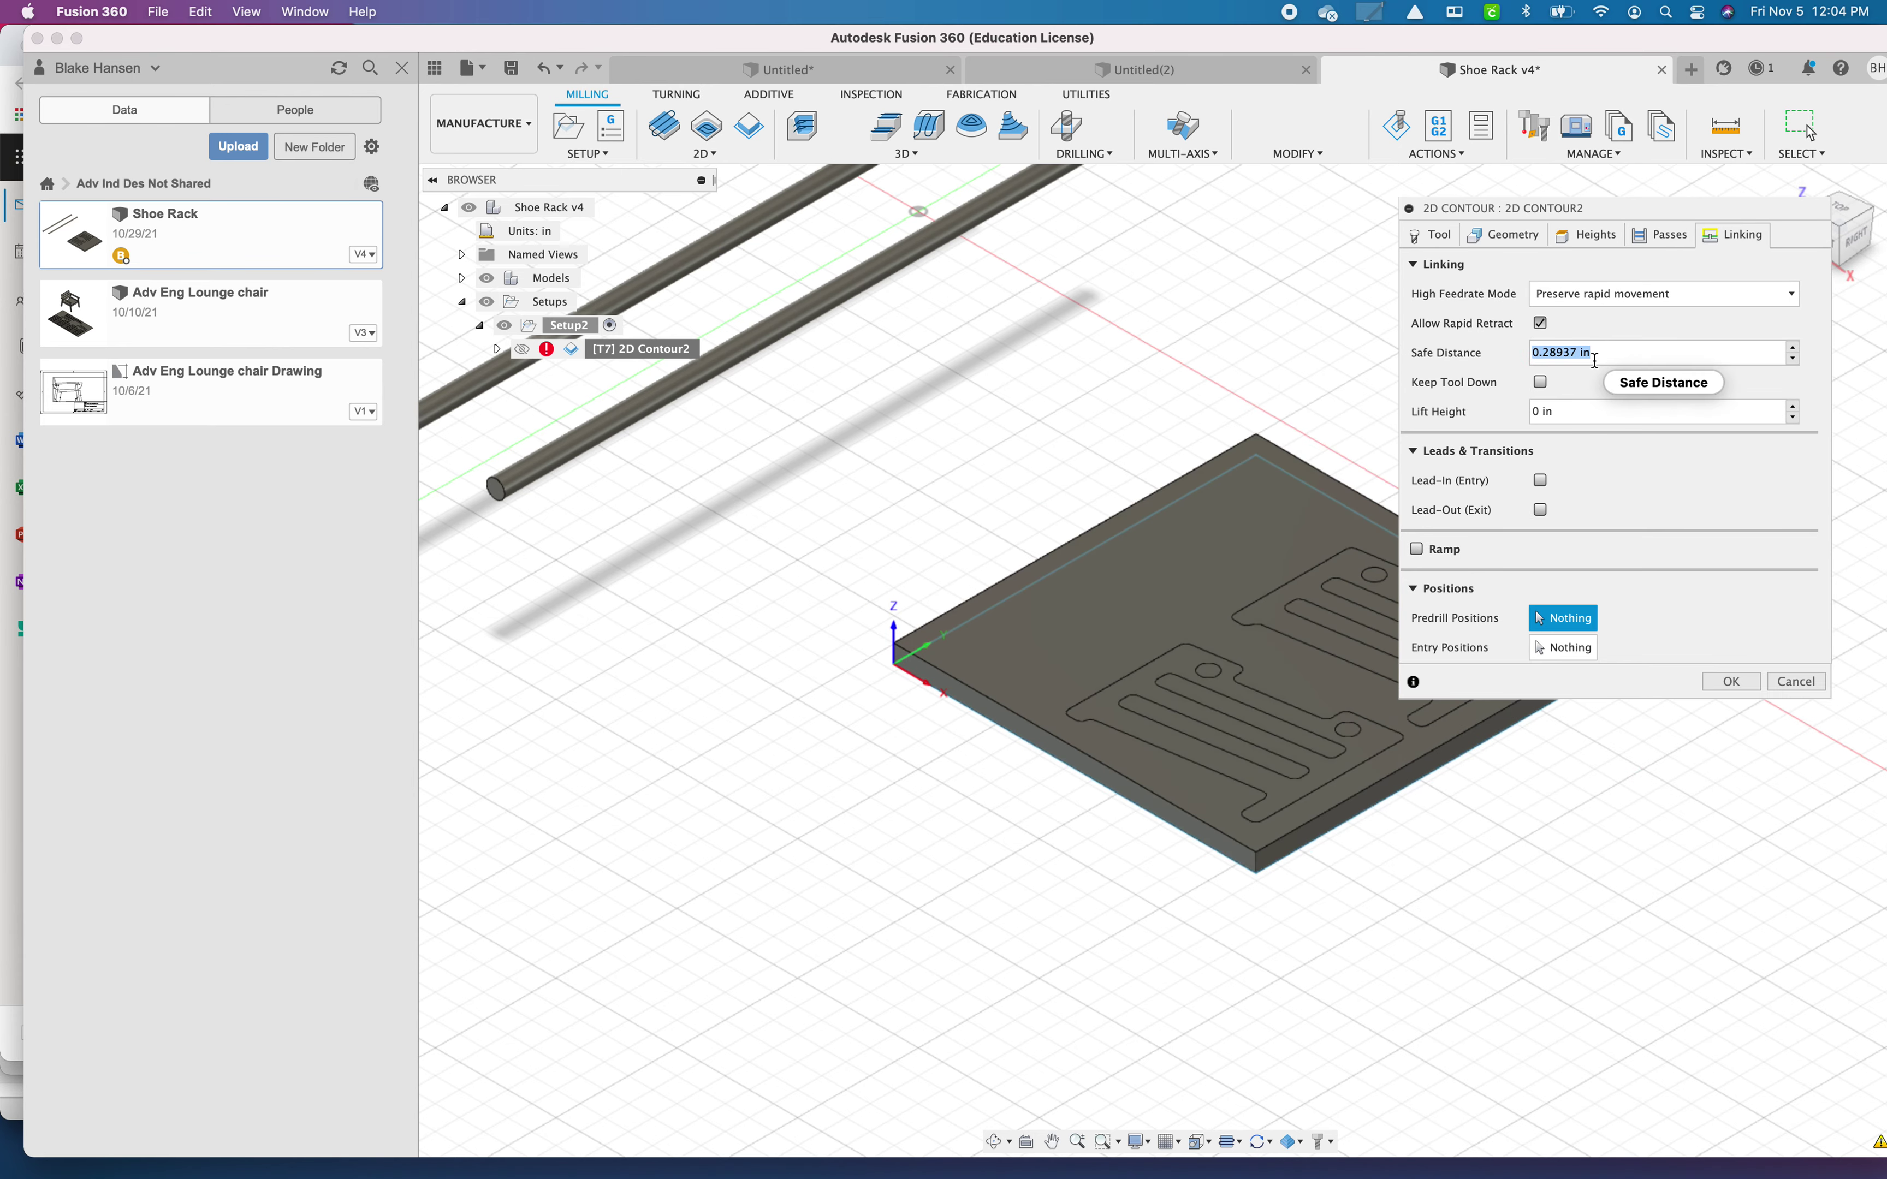
{"action": "type", "text": ".1"}
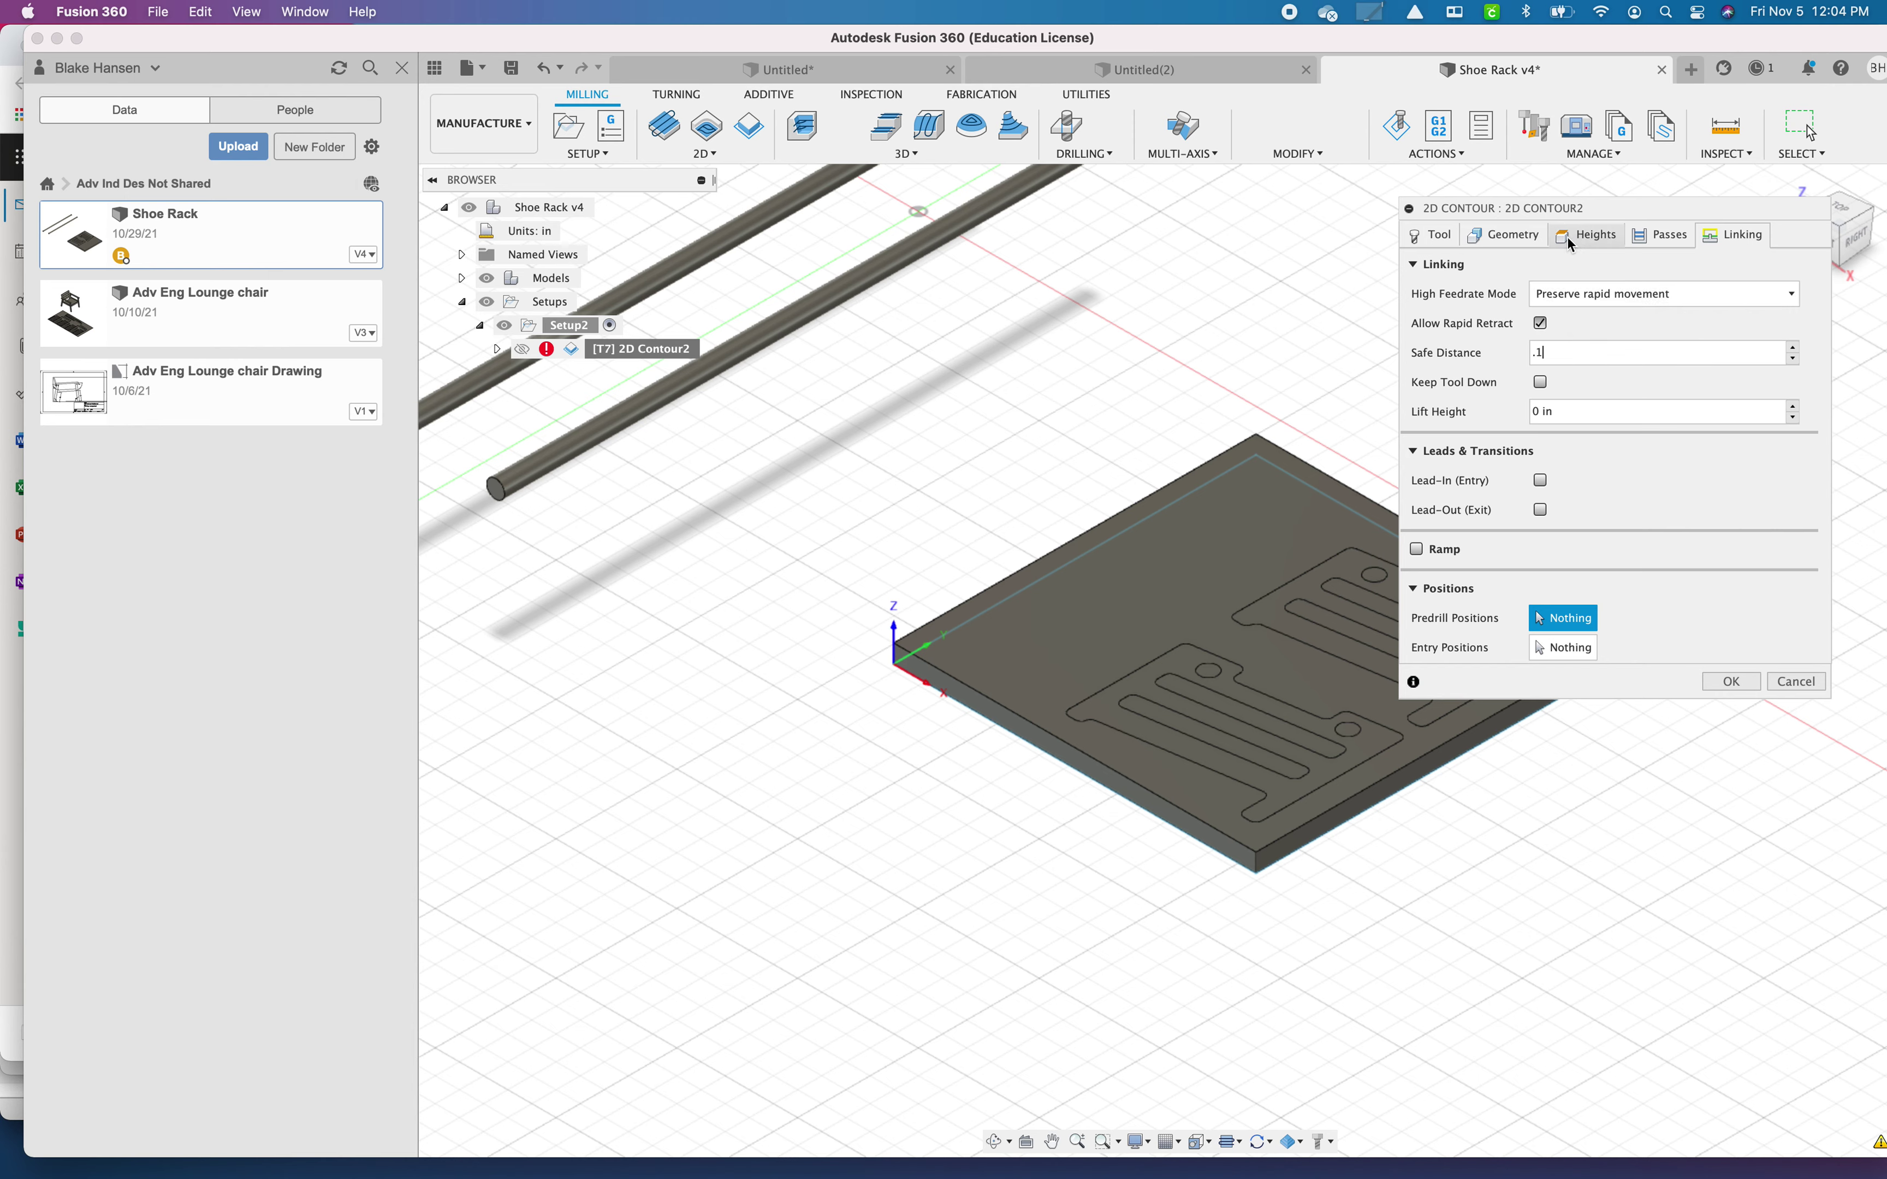
{"action": "left_click", "coordinate": [1508, 237]}
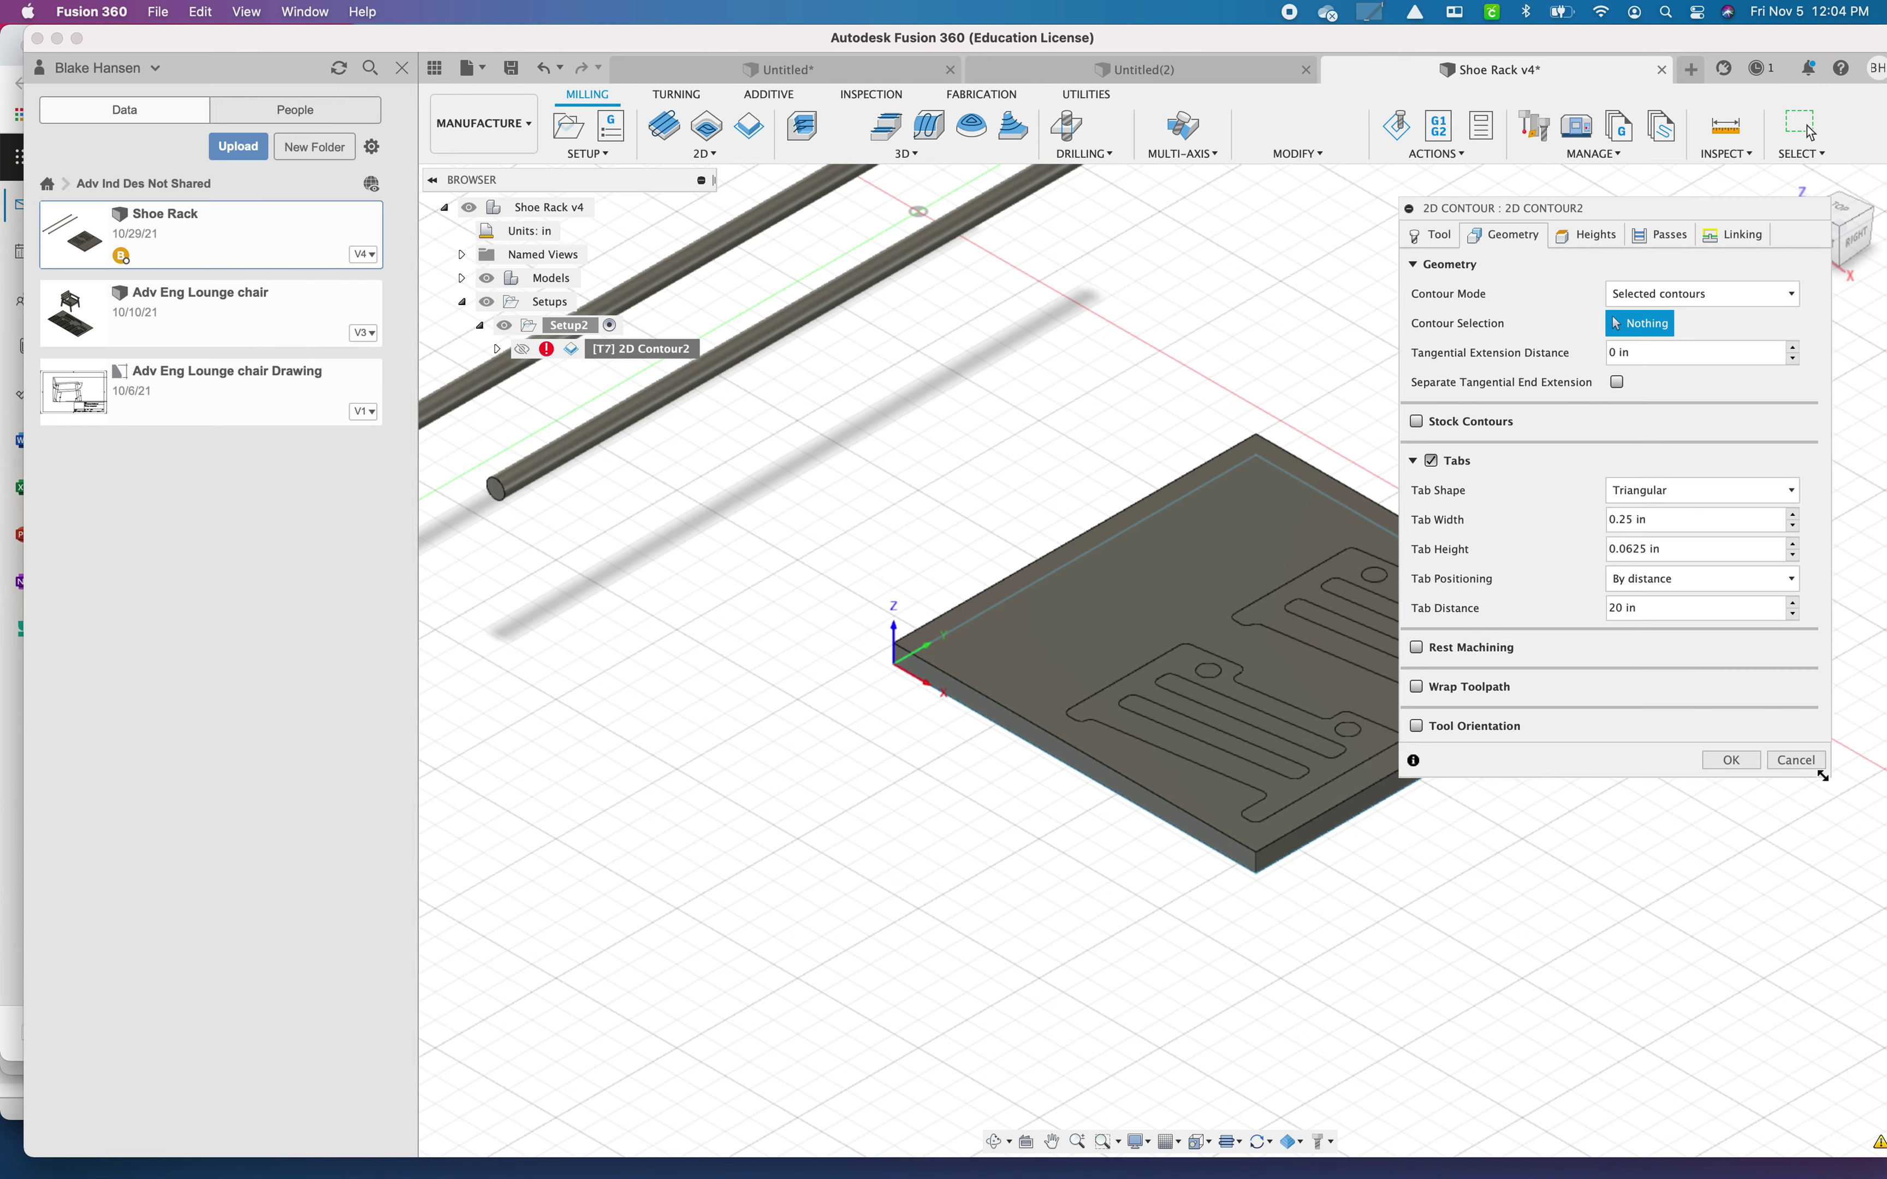
{"action": "left_click_drag", "start_coordinate": [1828, 775], "coordinate": [1576, 800]}
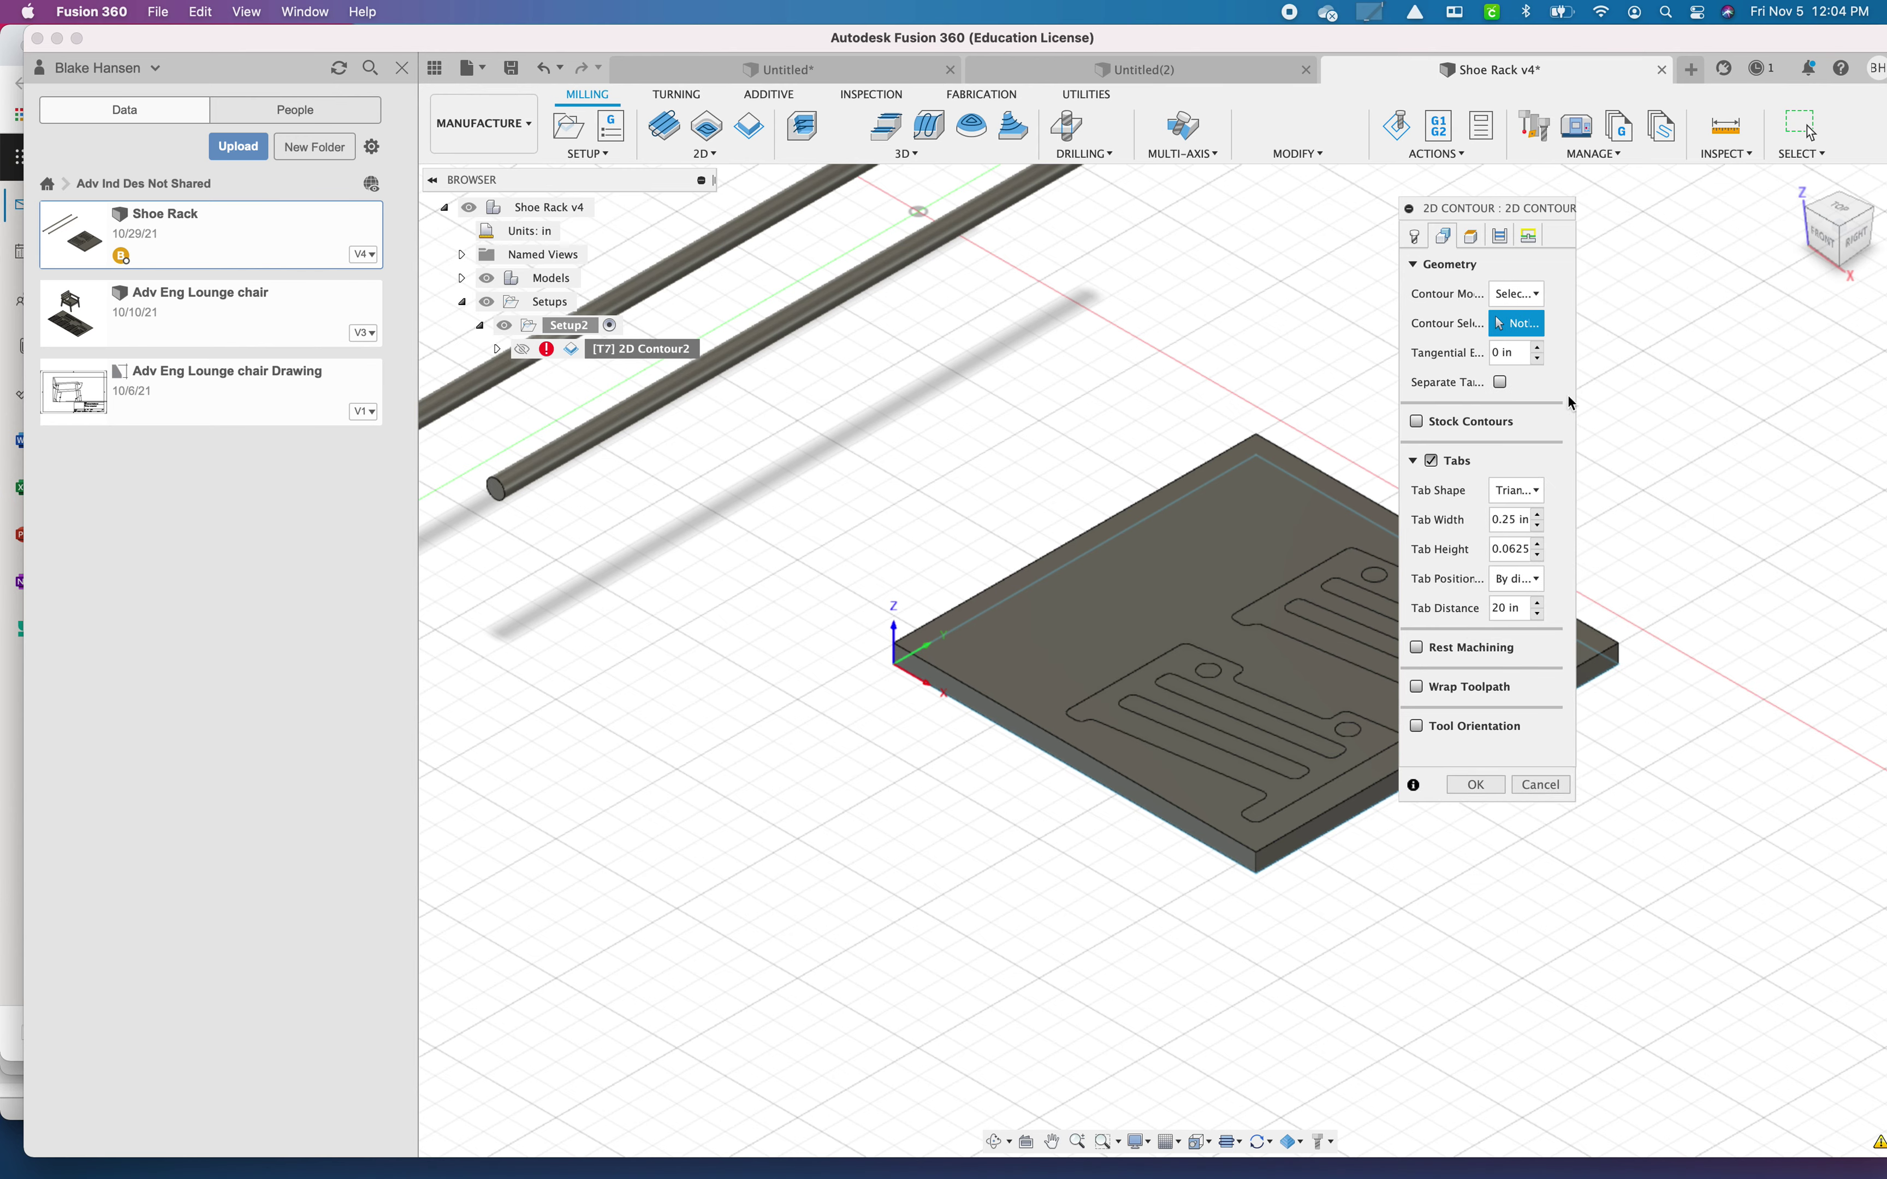
{"action": "left_click_drag", "start_coordinate": [1573, 801], "coordinate": [1634, 808]}
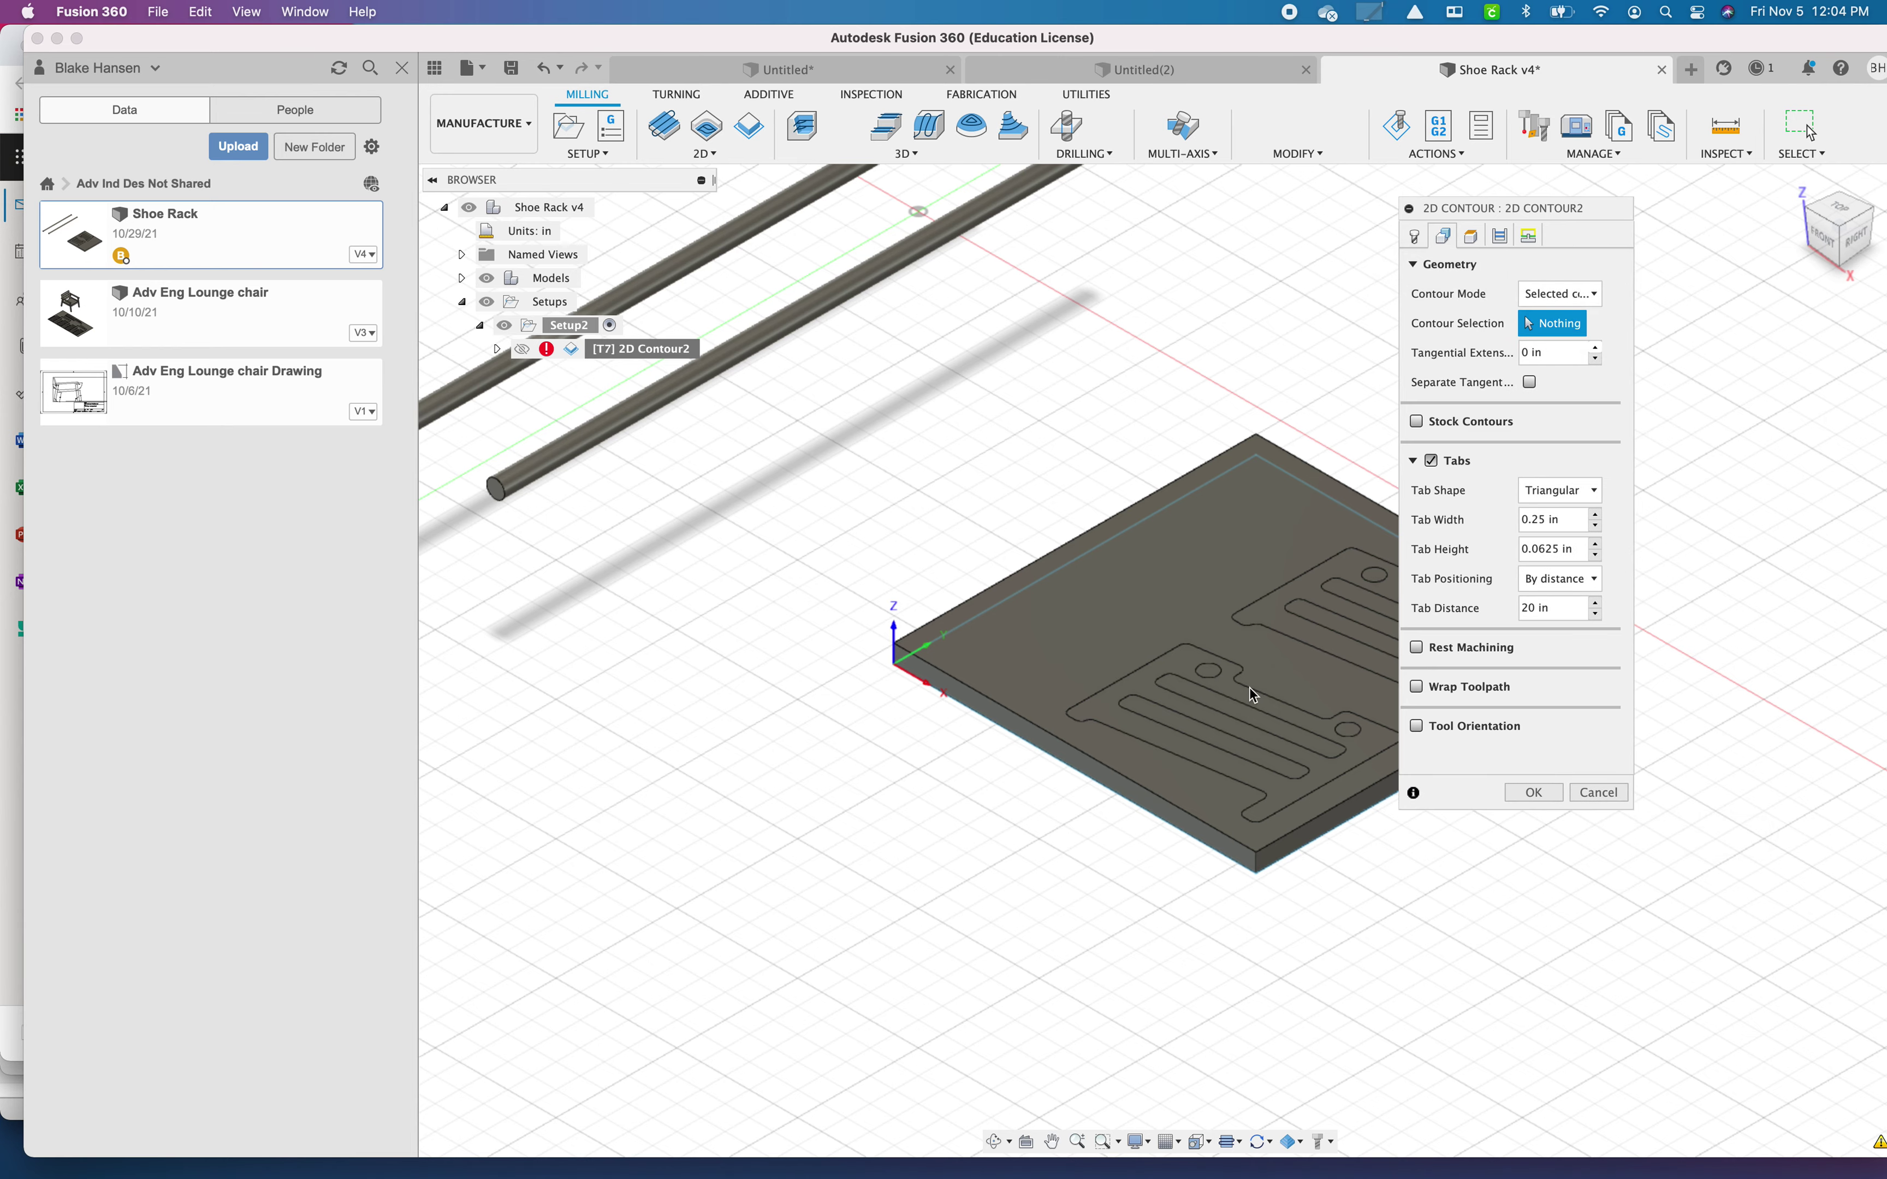
Step: Select the lower edges of the two slots and two round holes in the front end panel as machining contours
{"action": "scroll", "coordinate": [1240, 748], "scroll_direction": "up", "scroll_amount": 5}
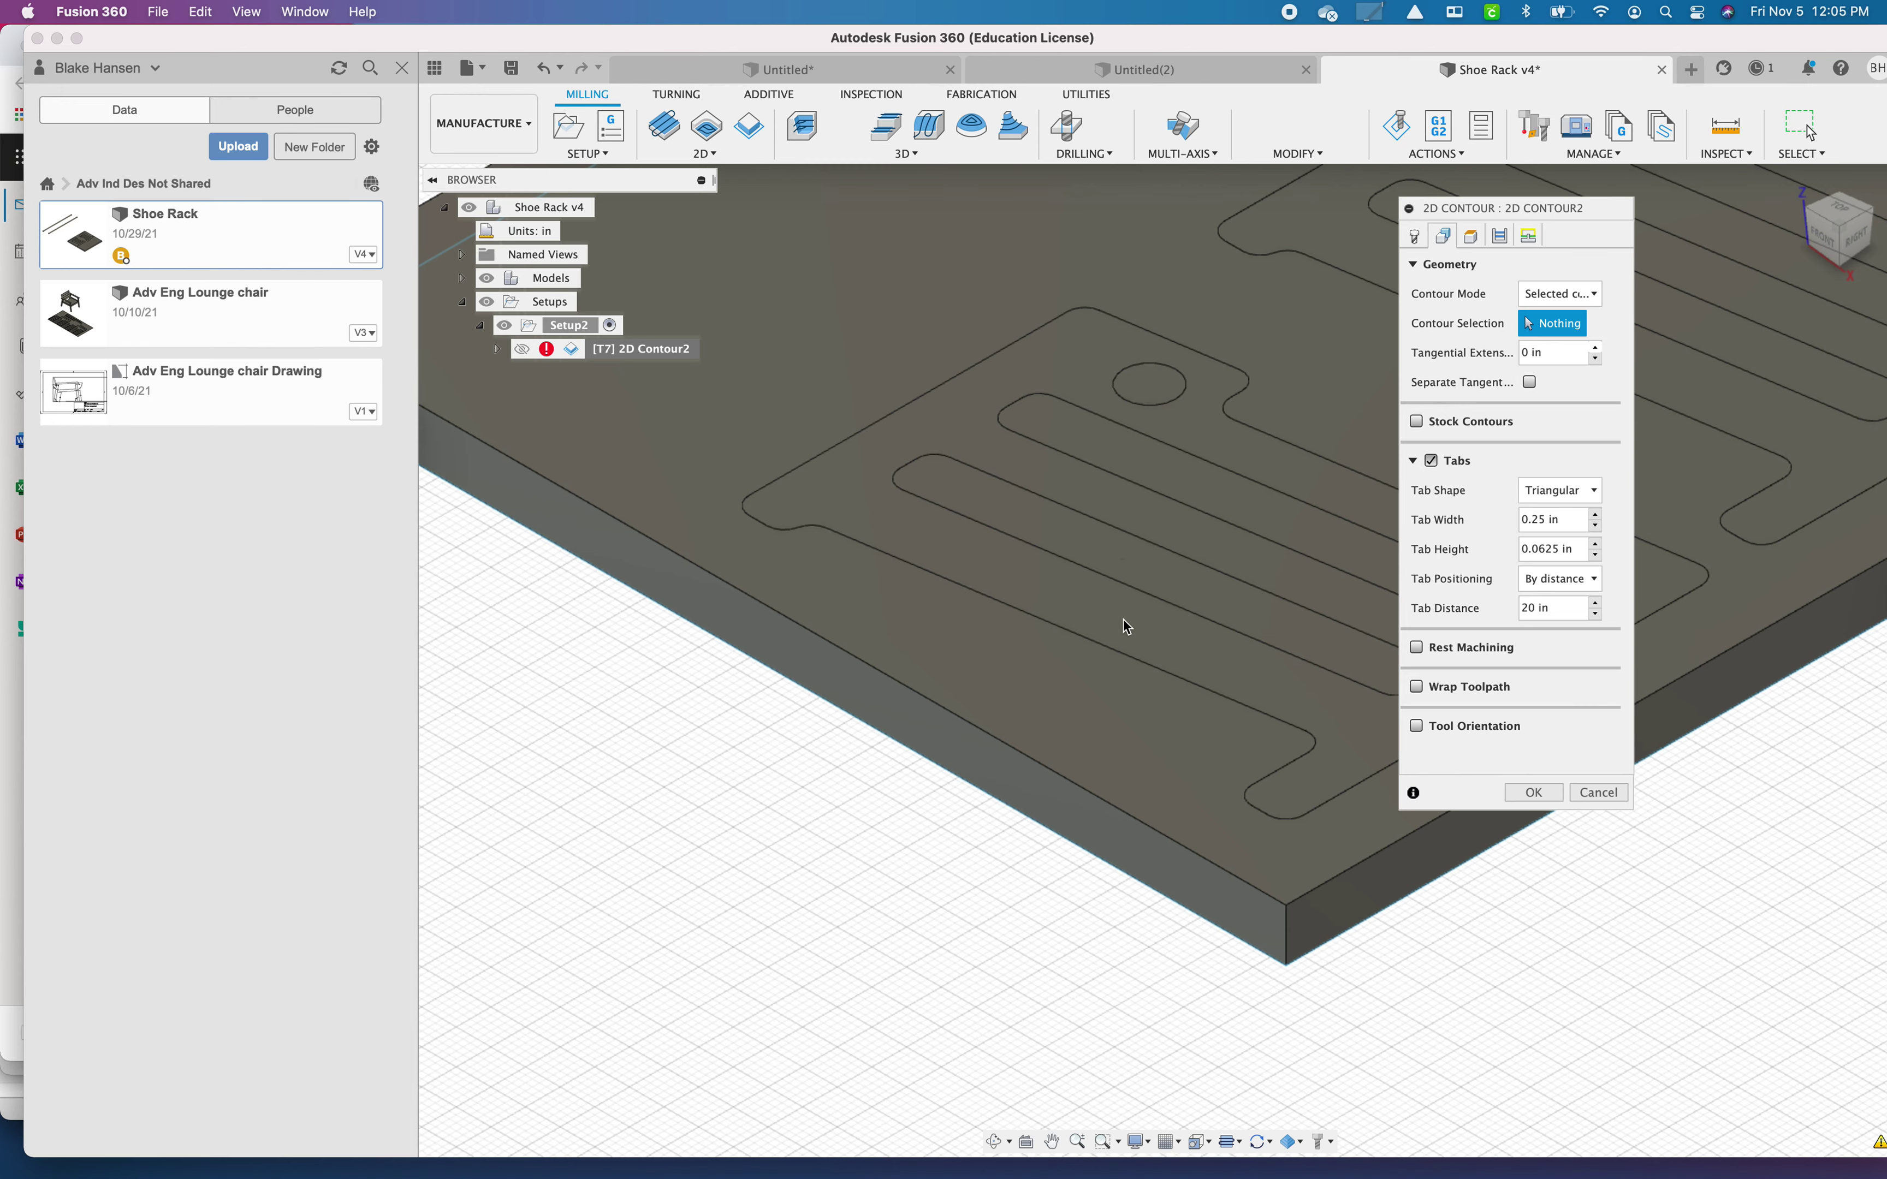
{"action": "left_click", "coordinate": [1138, 649]}
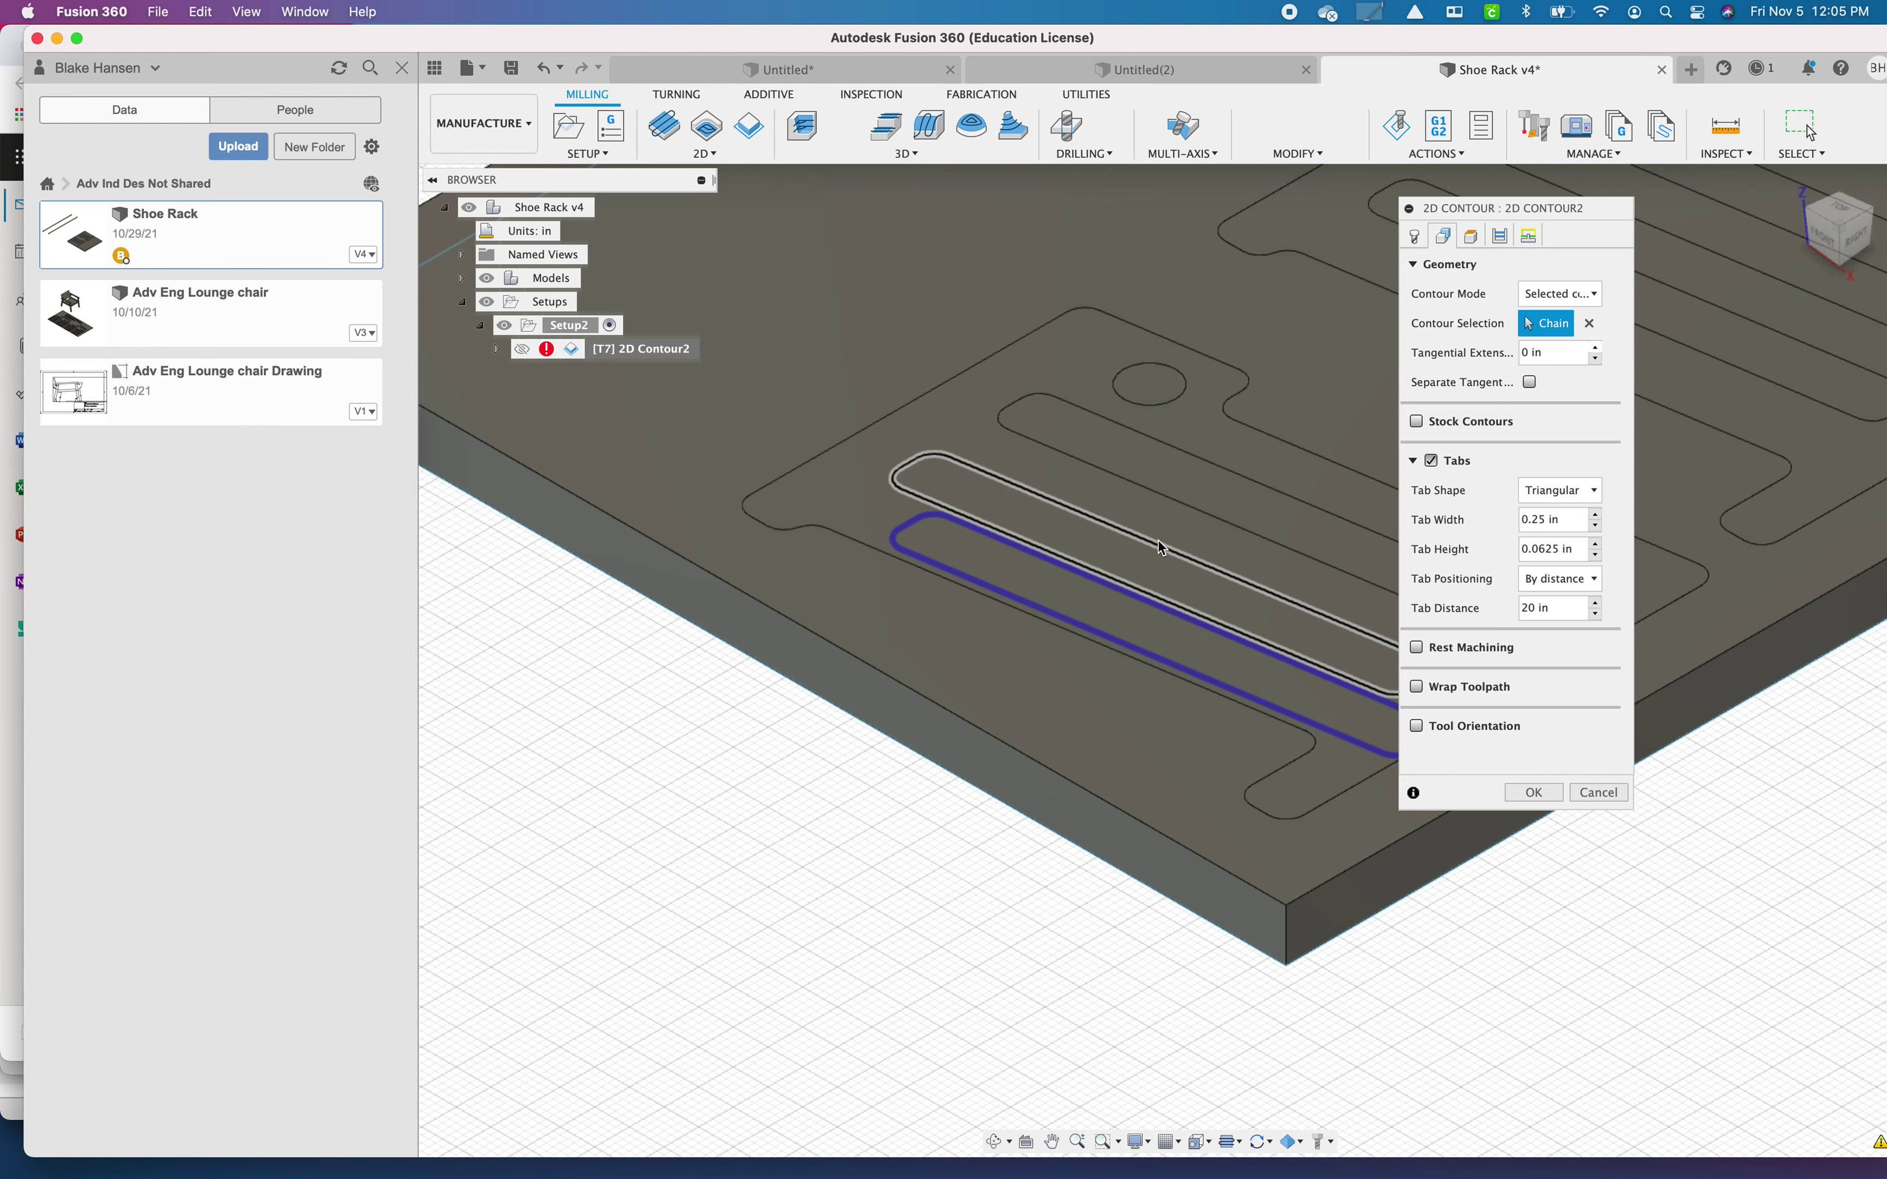
{"action": "middle_click_drag", "start_coordinate": [1159, 540], "coordinate": [1179, 495], "text": "shift"}
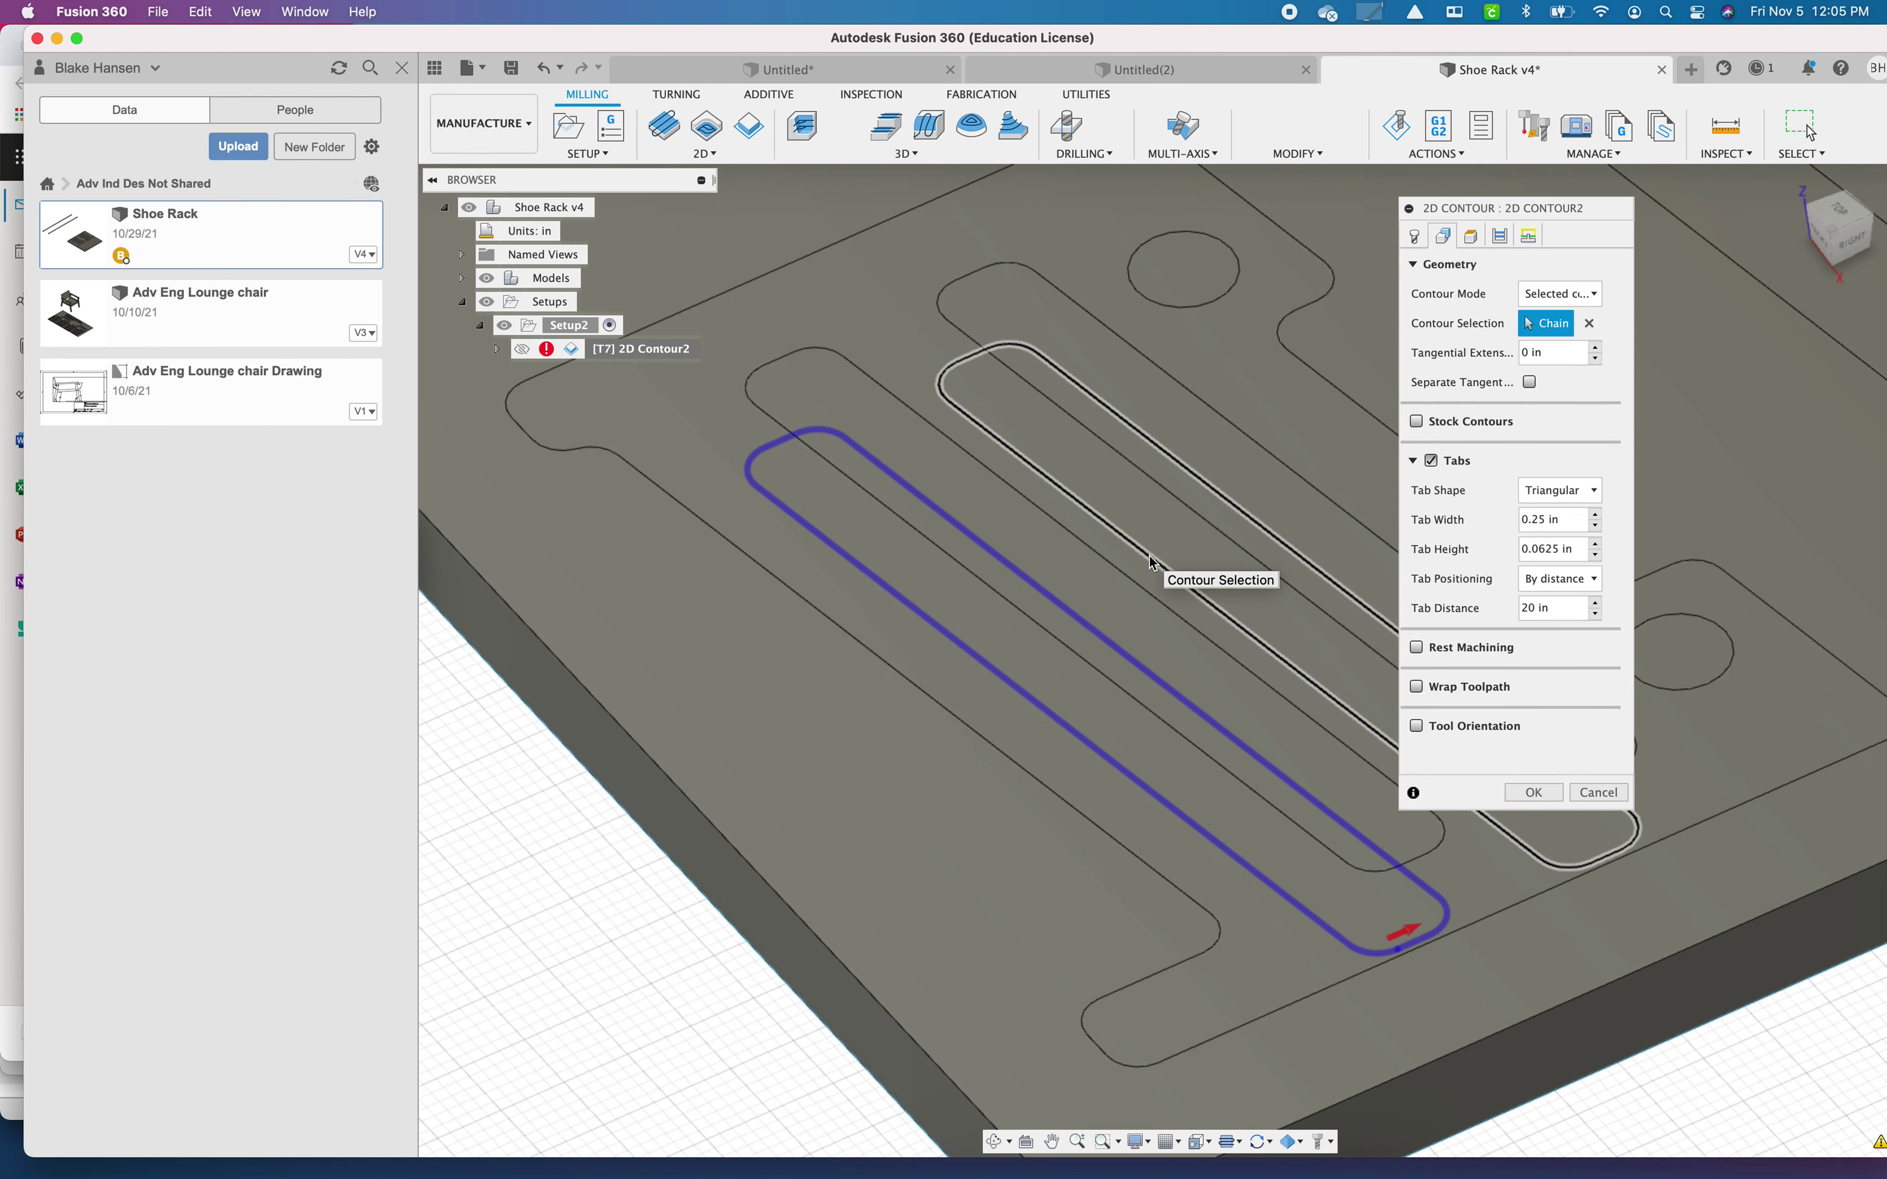
{"action": "left_click", "coordinate": [1155, 560]}
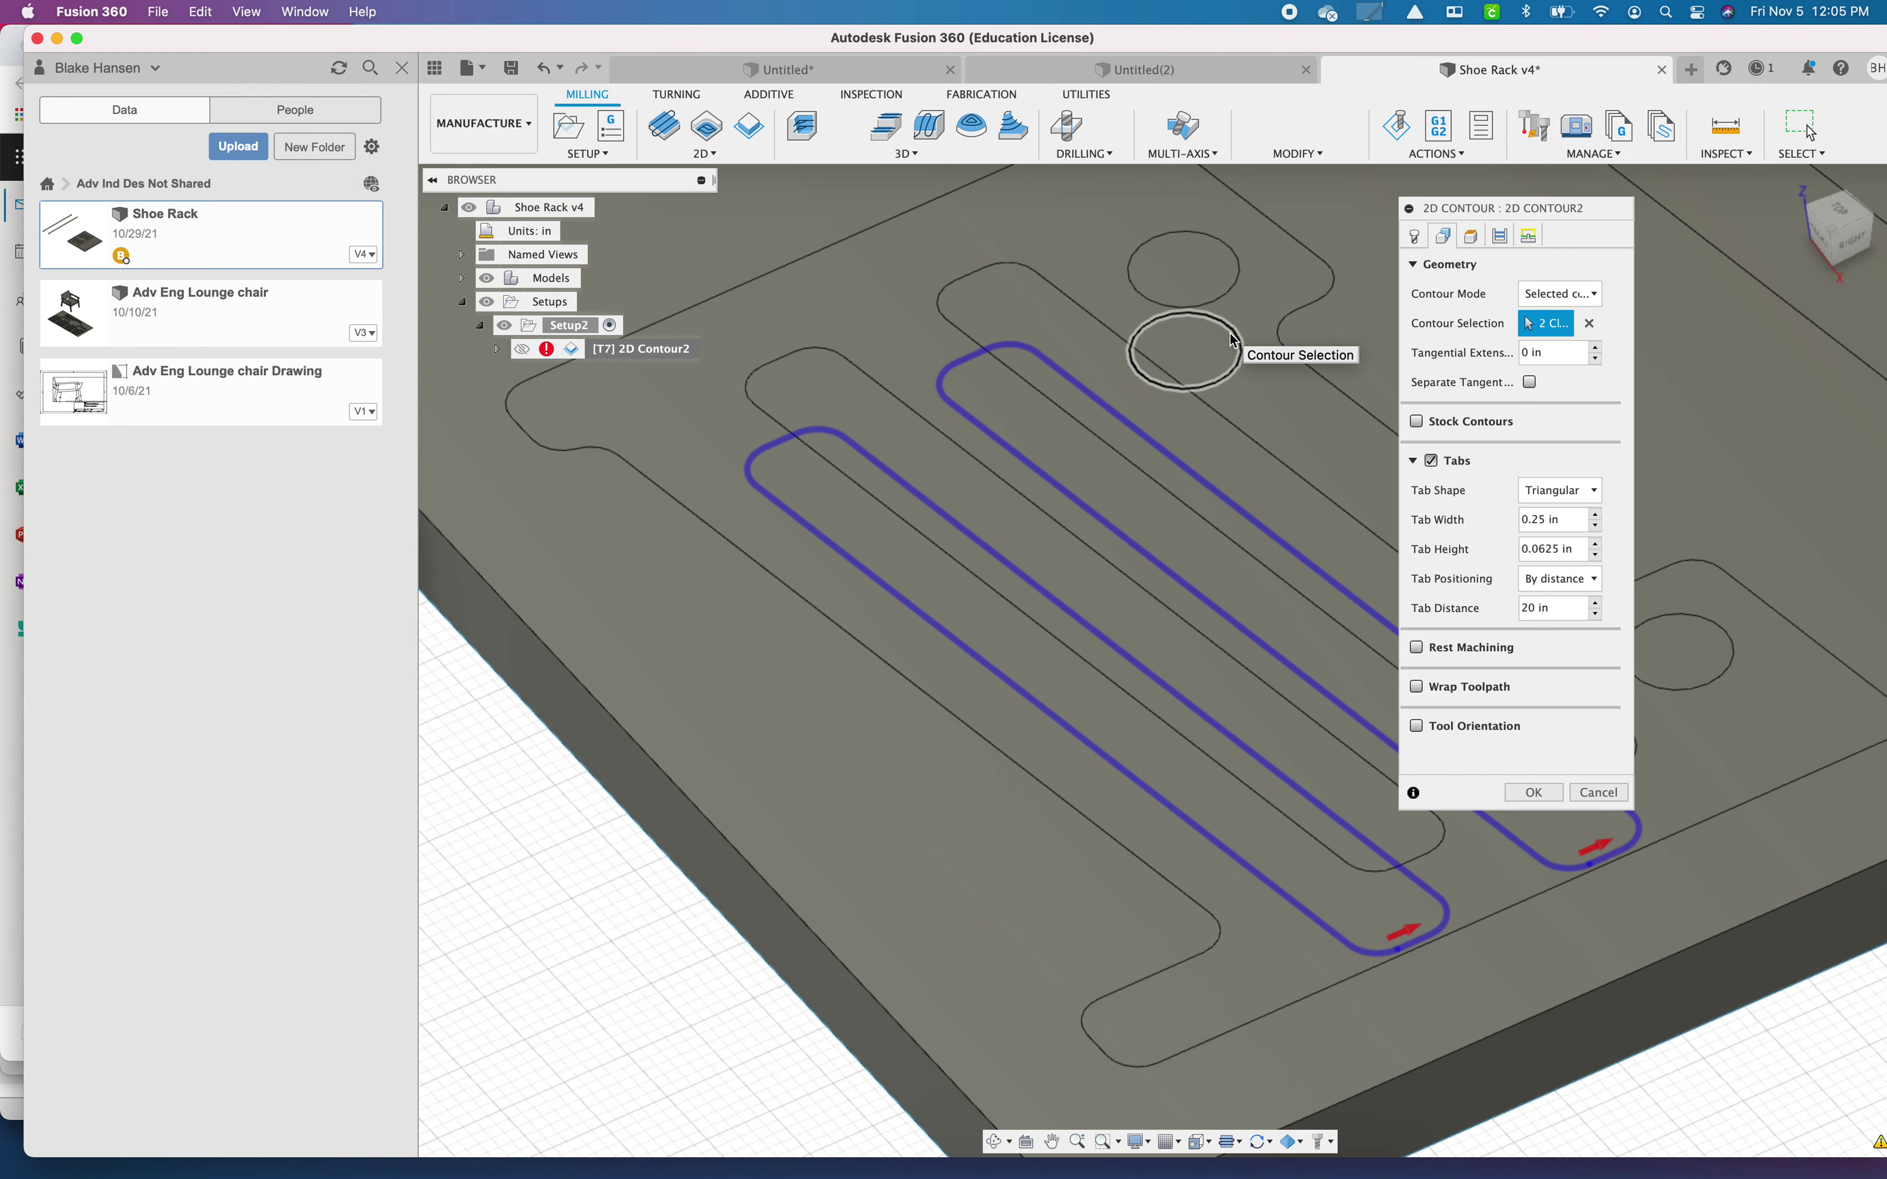
{"action": "left_click", "coordinate": [1236, 347]}
{"action": "middle_click_drag", "start_coordinate": [1692, 699], "coordinate": [1278, 546]}
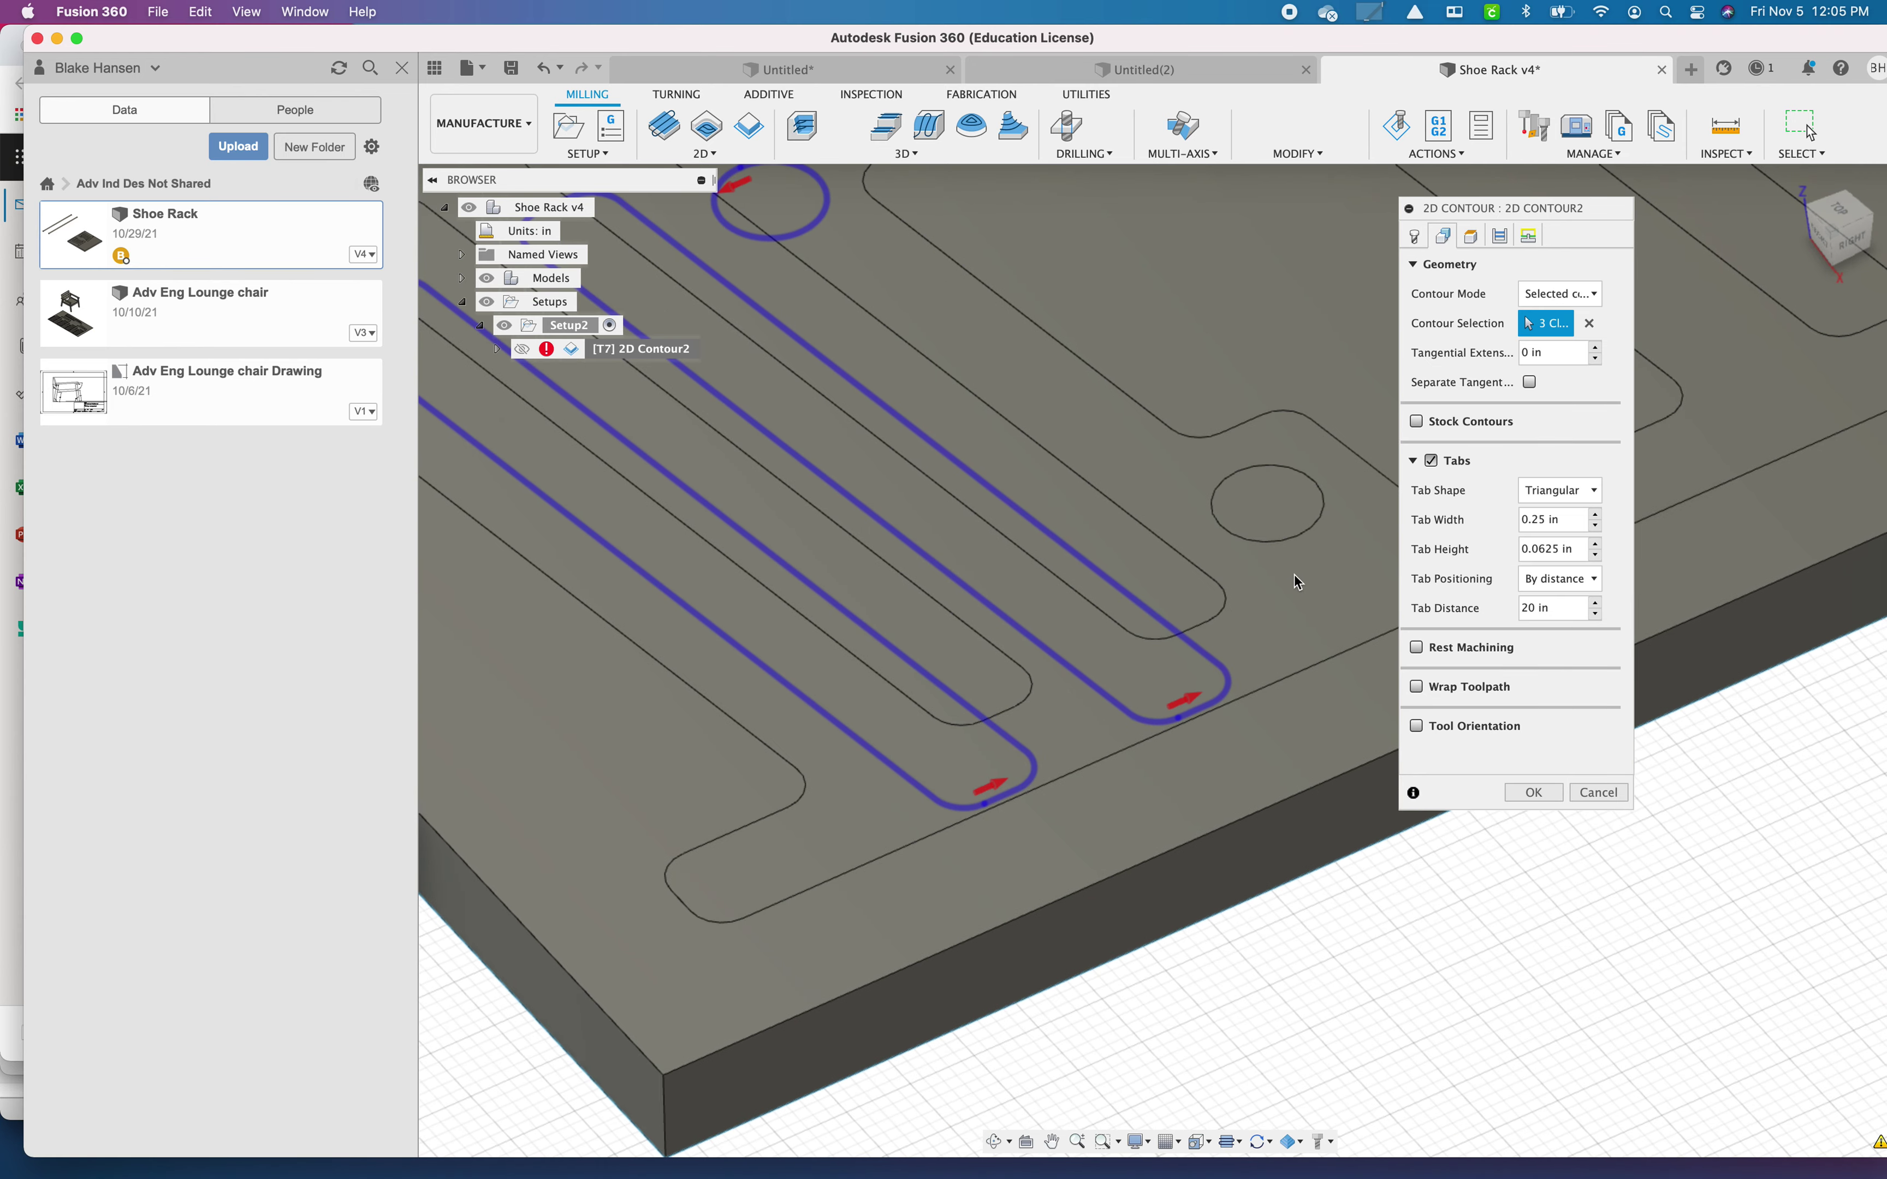
{"action": "left_click", "coordinate": [1326, 589]}
{"action": "scroll", "coordinate": [1326, 589], "scroll_direction": "down", "scroll_amount": 3}
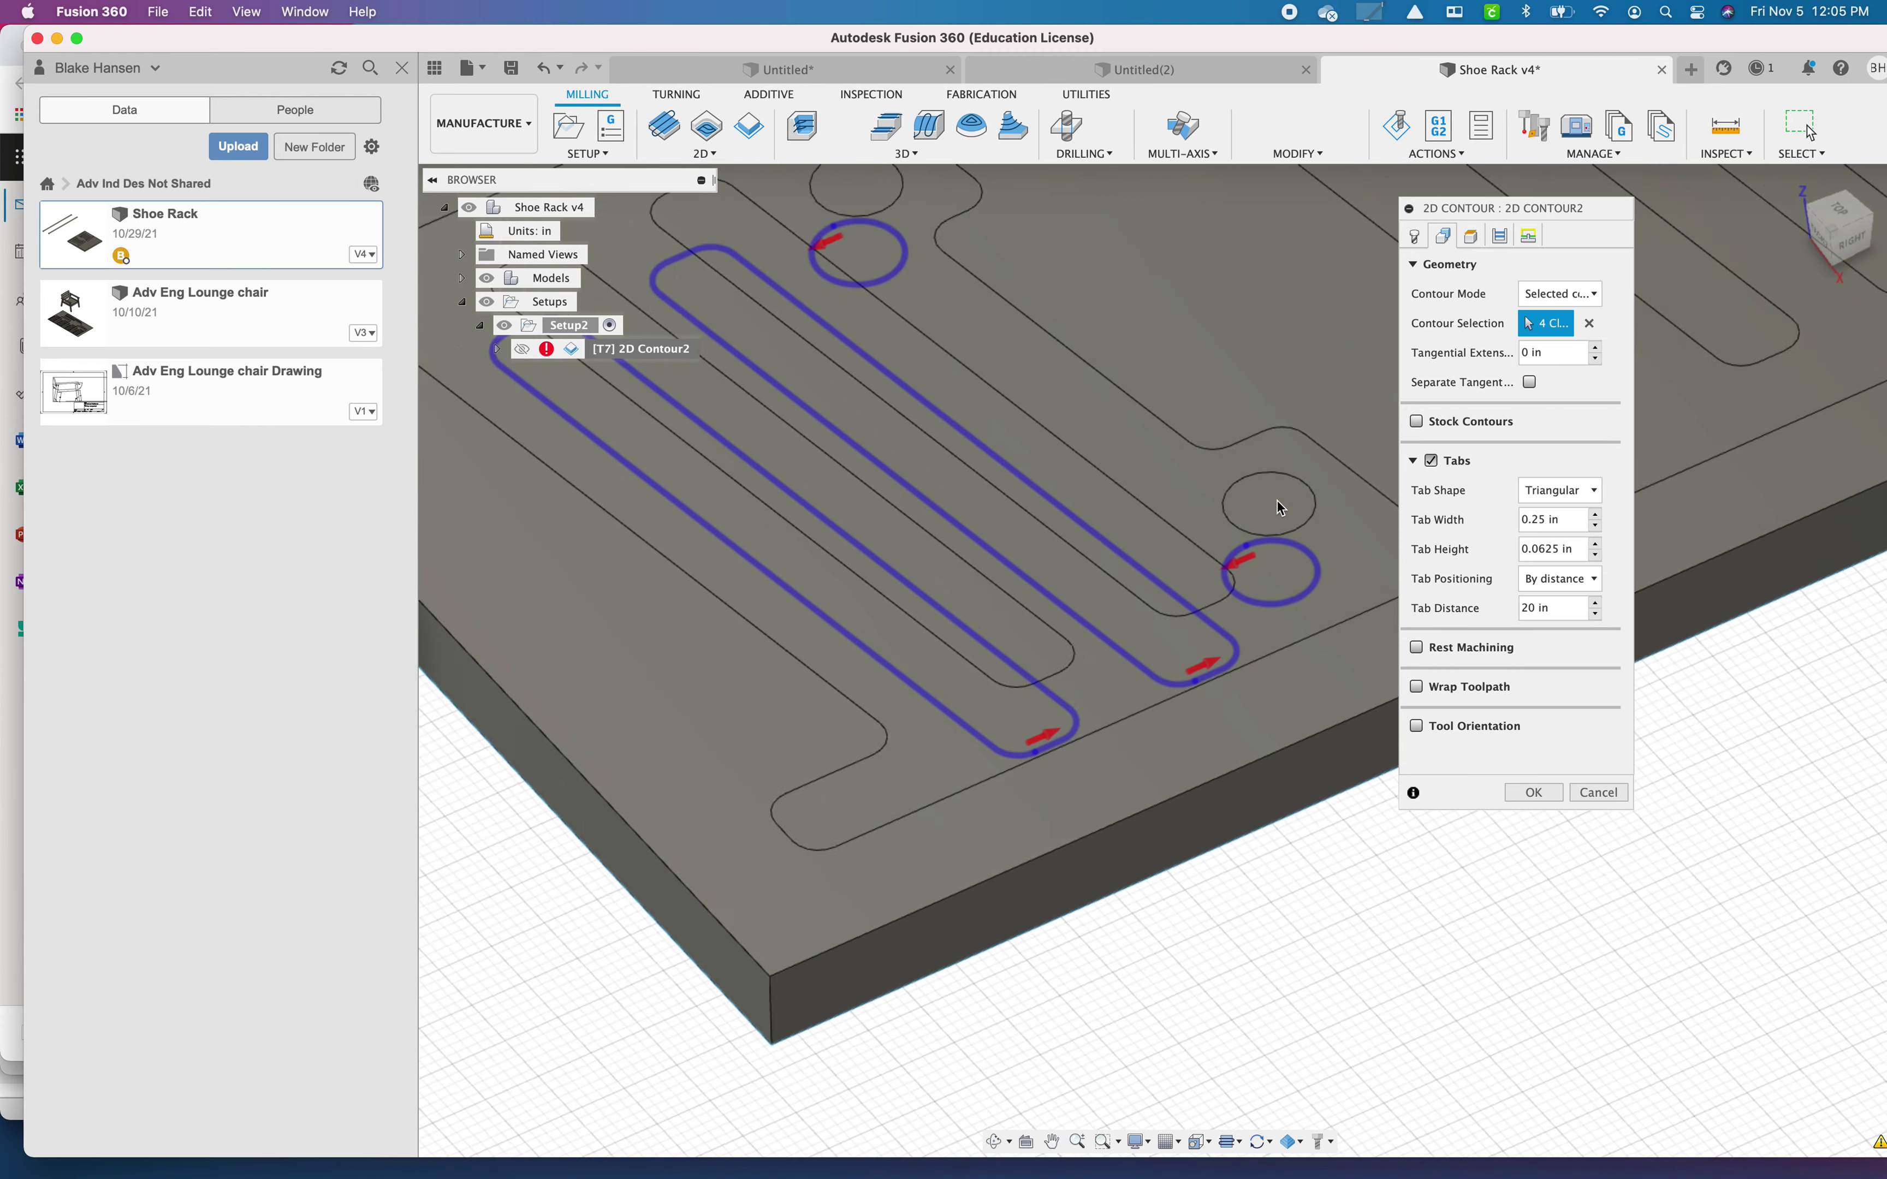
Step: Add the lower edges of the other end panel's two slots and two round holes as contours and accept the operation
{"action": "middle_click_drag", "start_coordinate": [1330, 562], "coordinate": [884, 702]}
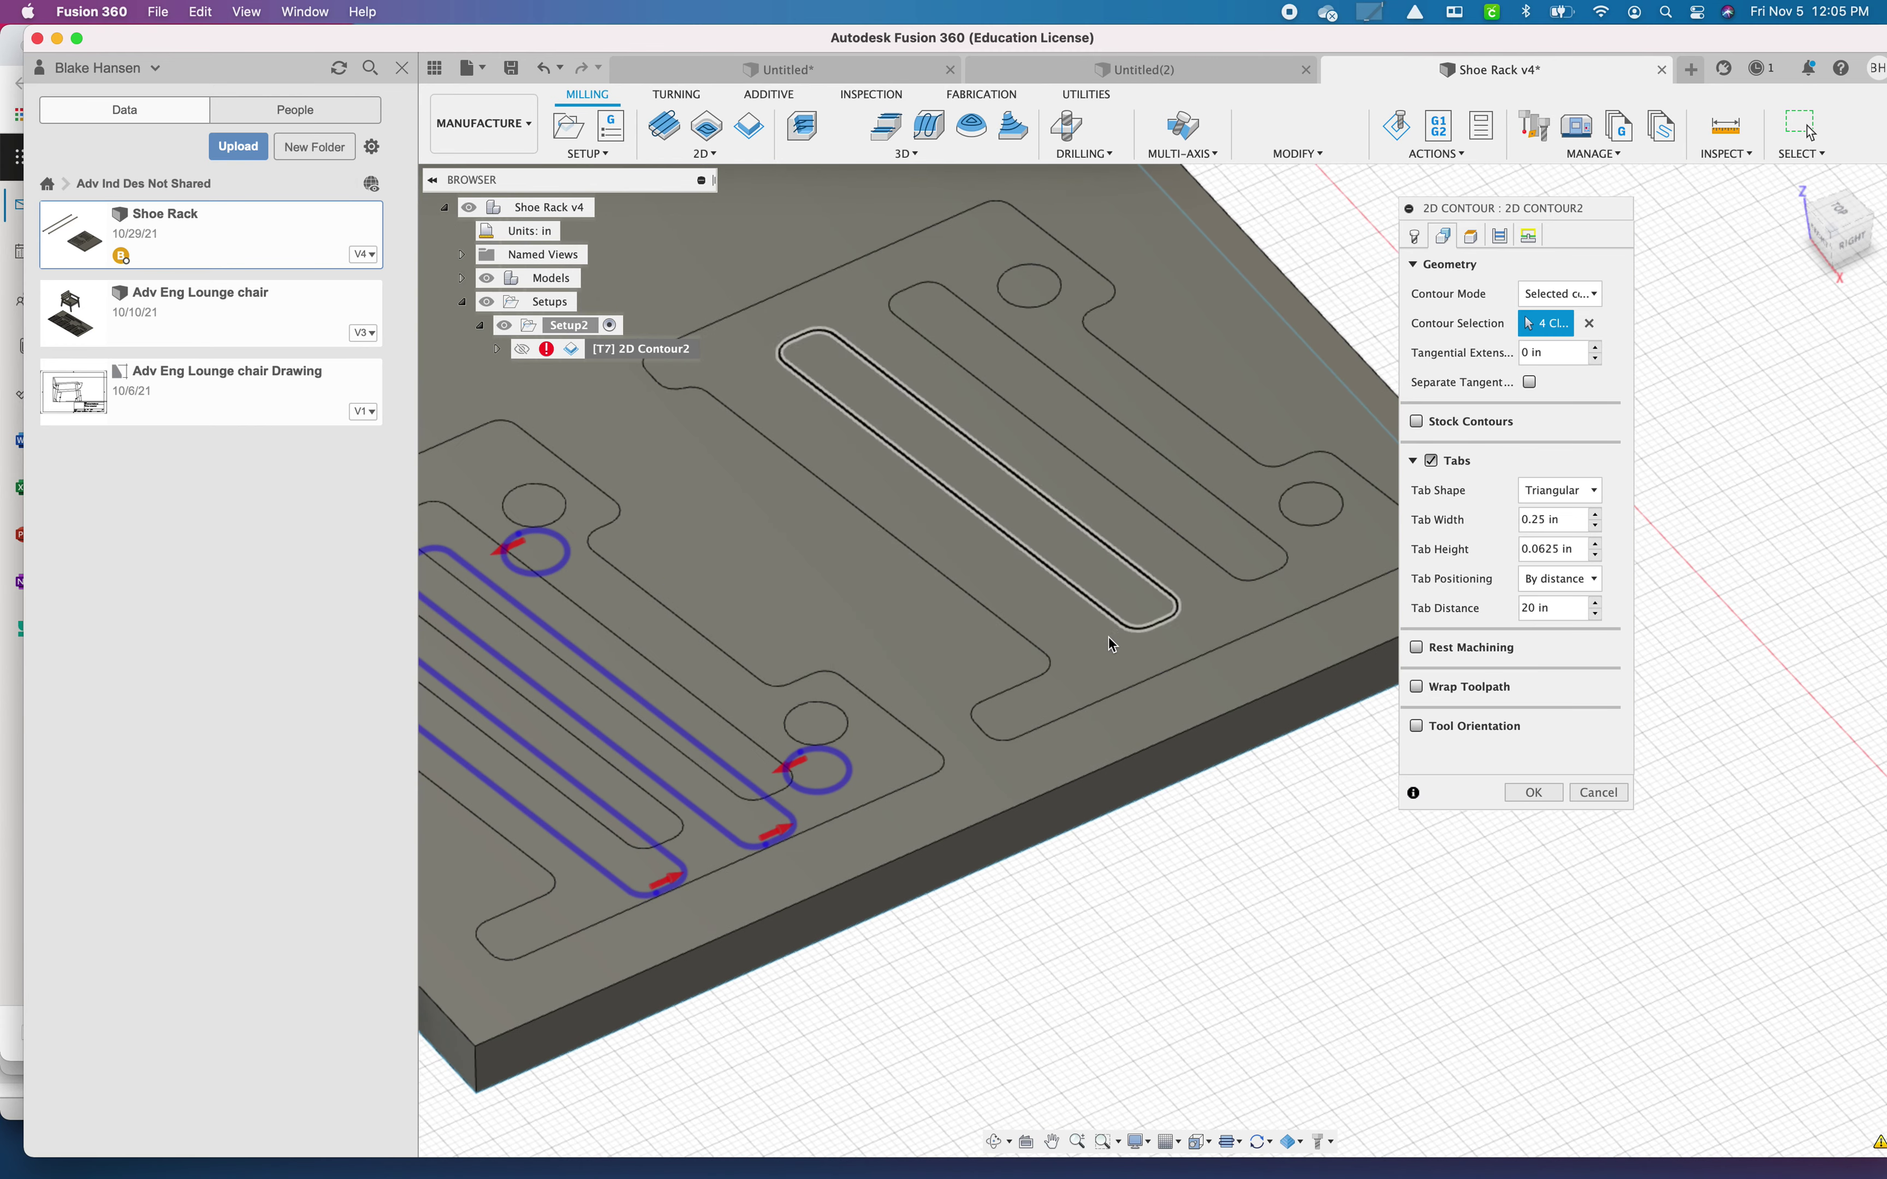
{"action": "left_click", "coordinate": [1109, 662]}
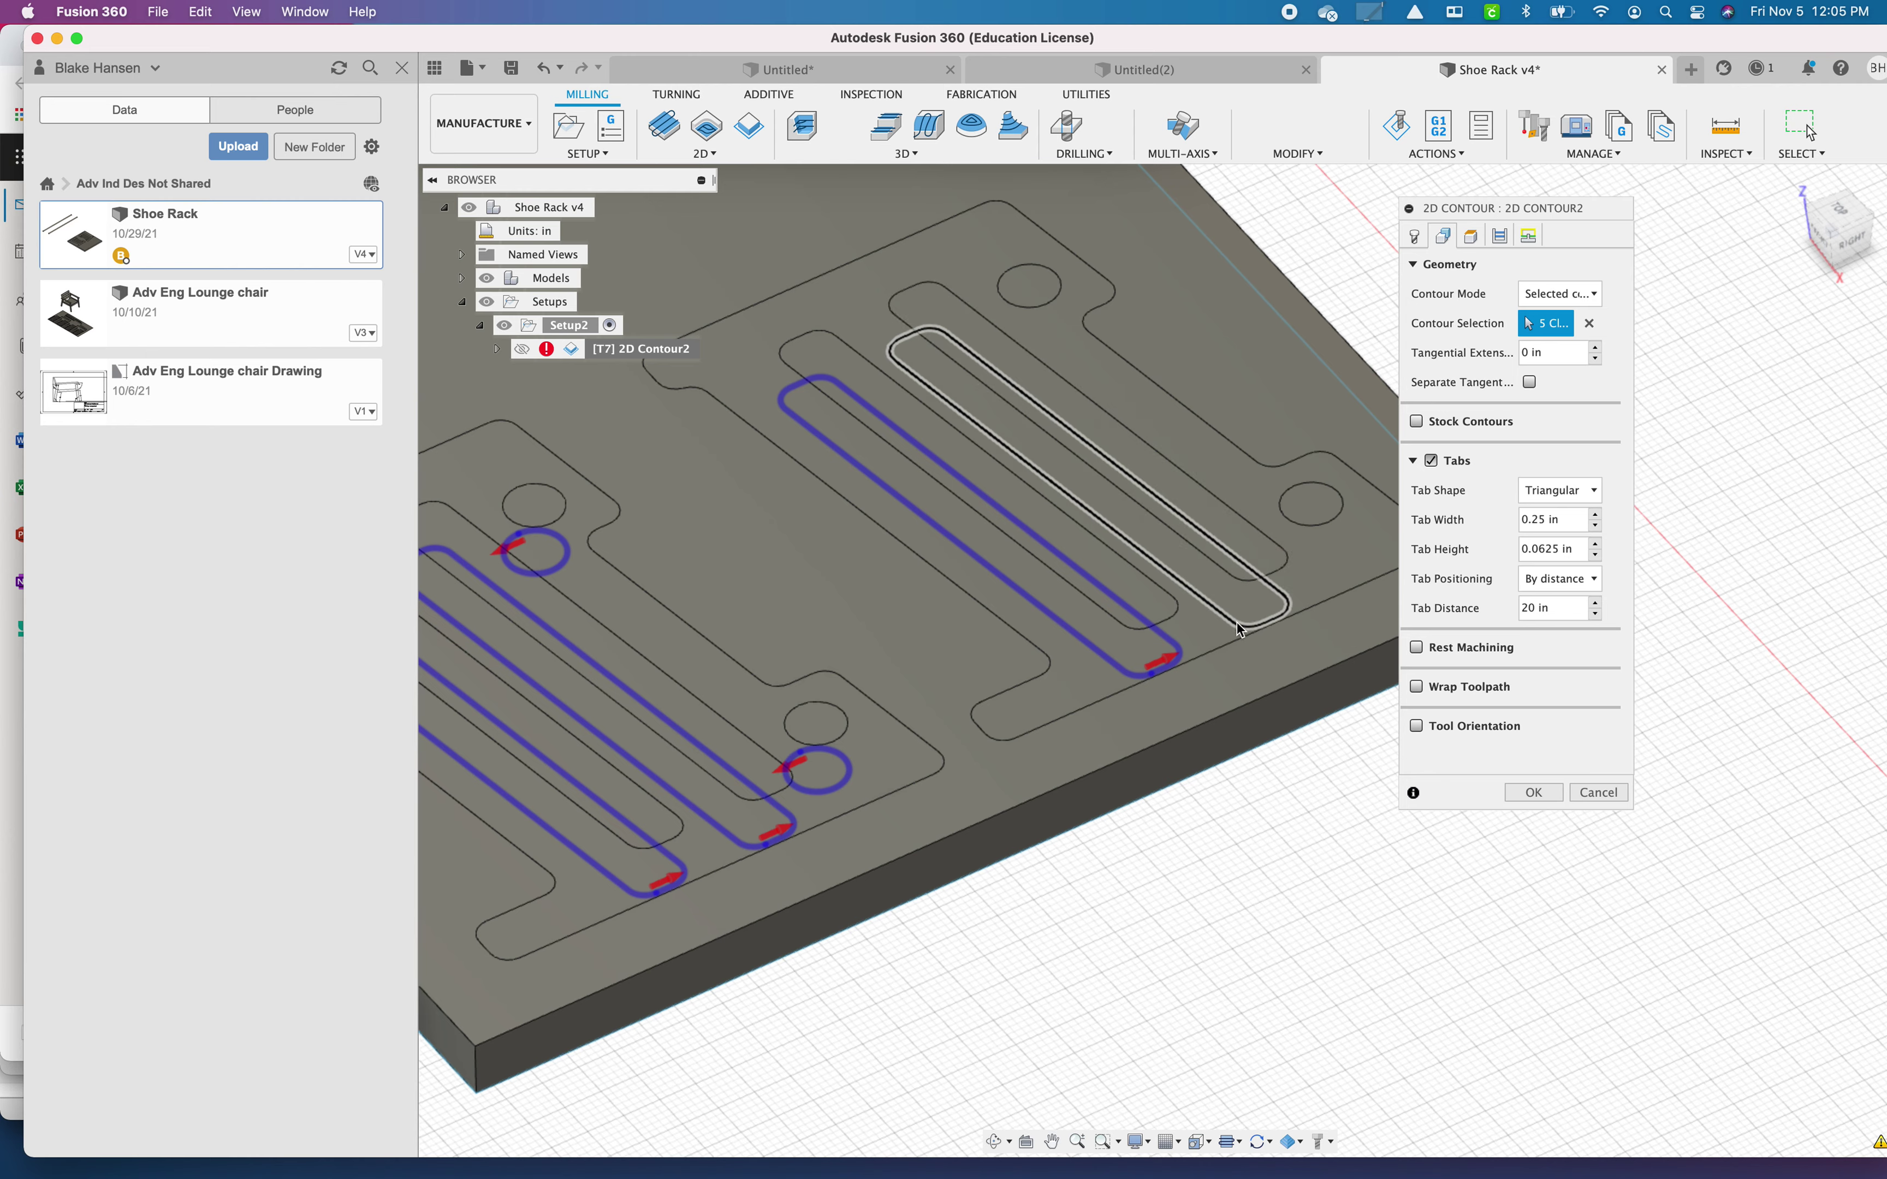
{"action": "left_click", "coordinate": [1241, 628]}
{"action": "left_click", "coordinate": [1326, 544]}
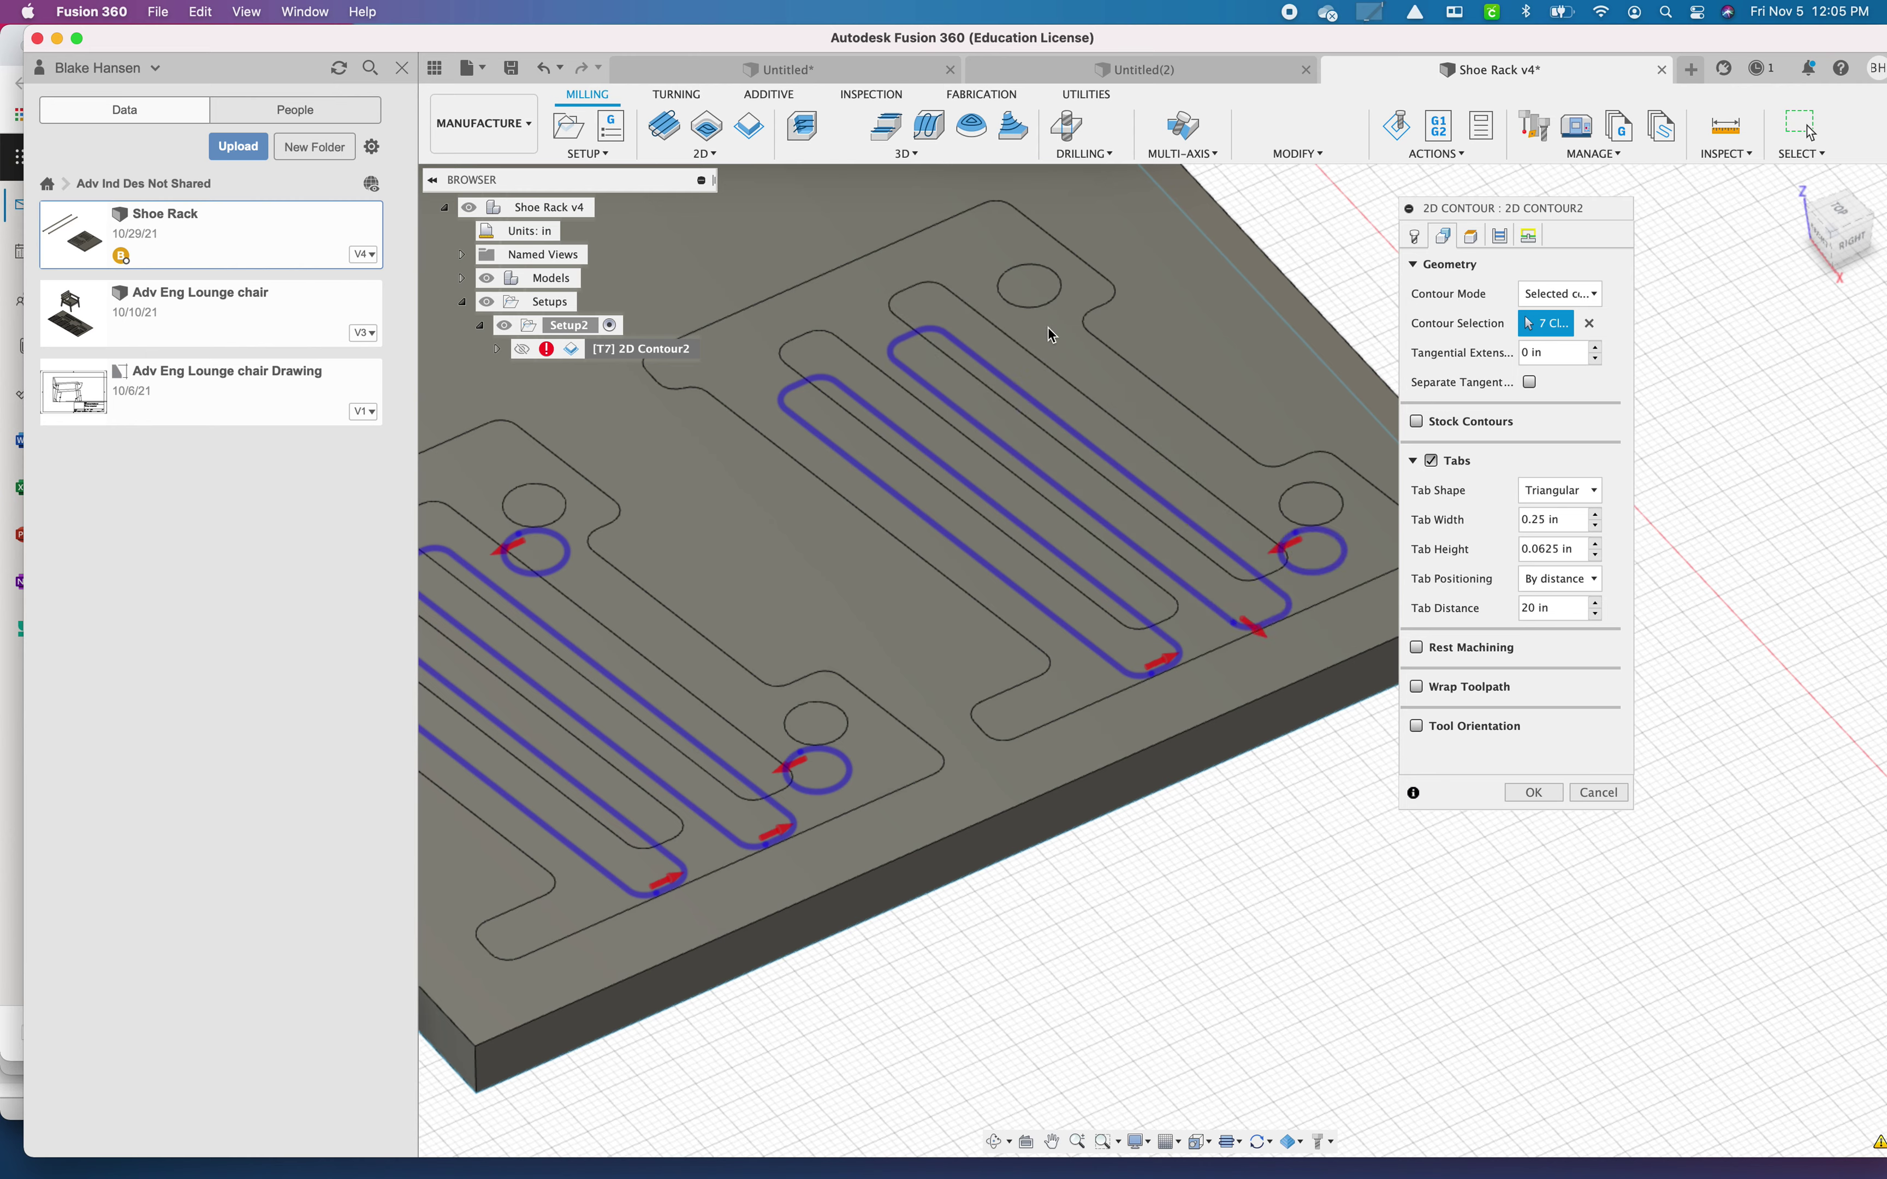
{"action": "left_click", "coordinate": [1070, 333]}
{"action": "left_click", "coordinate": [1528, 795]}
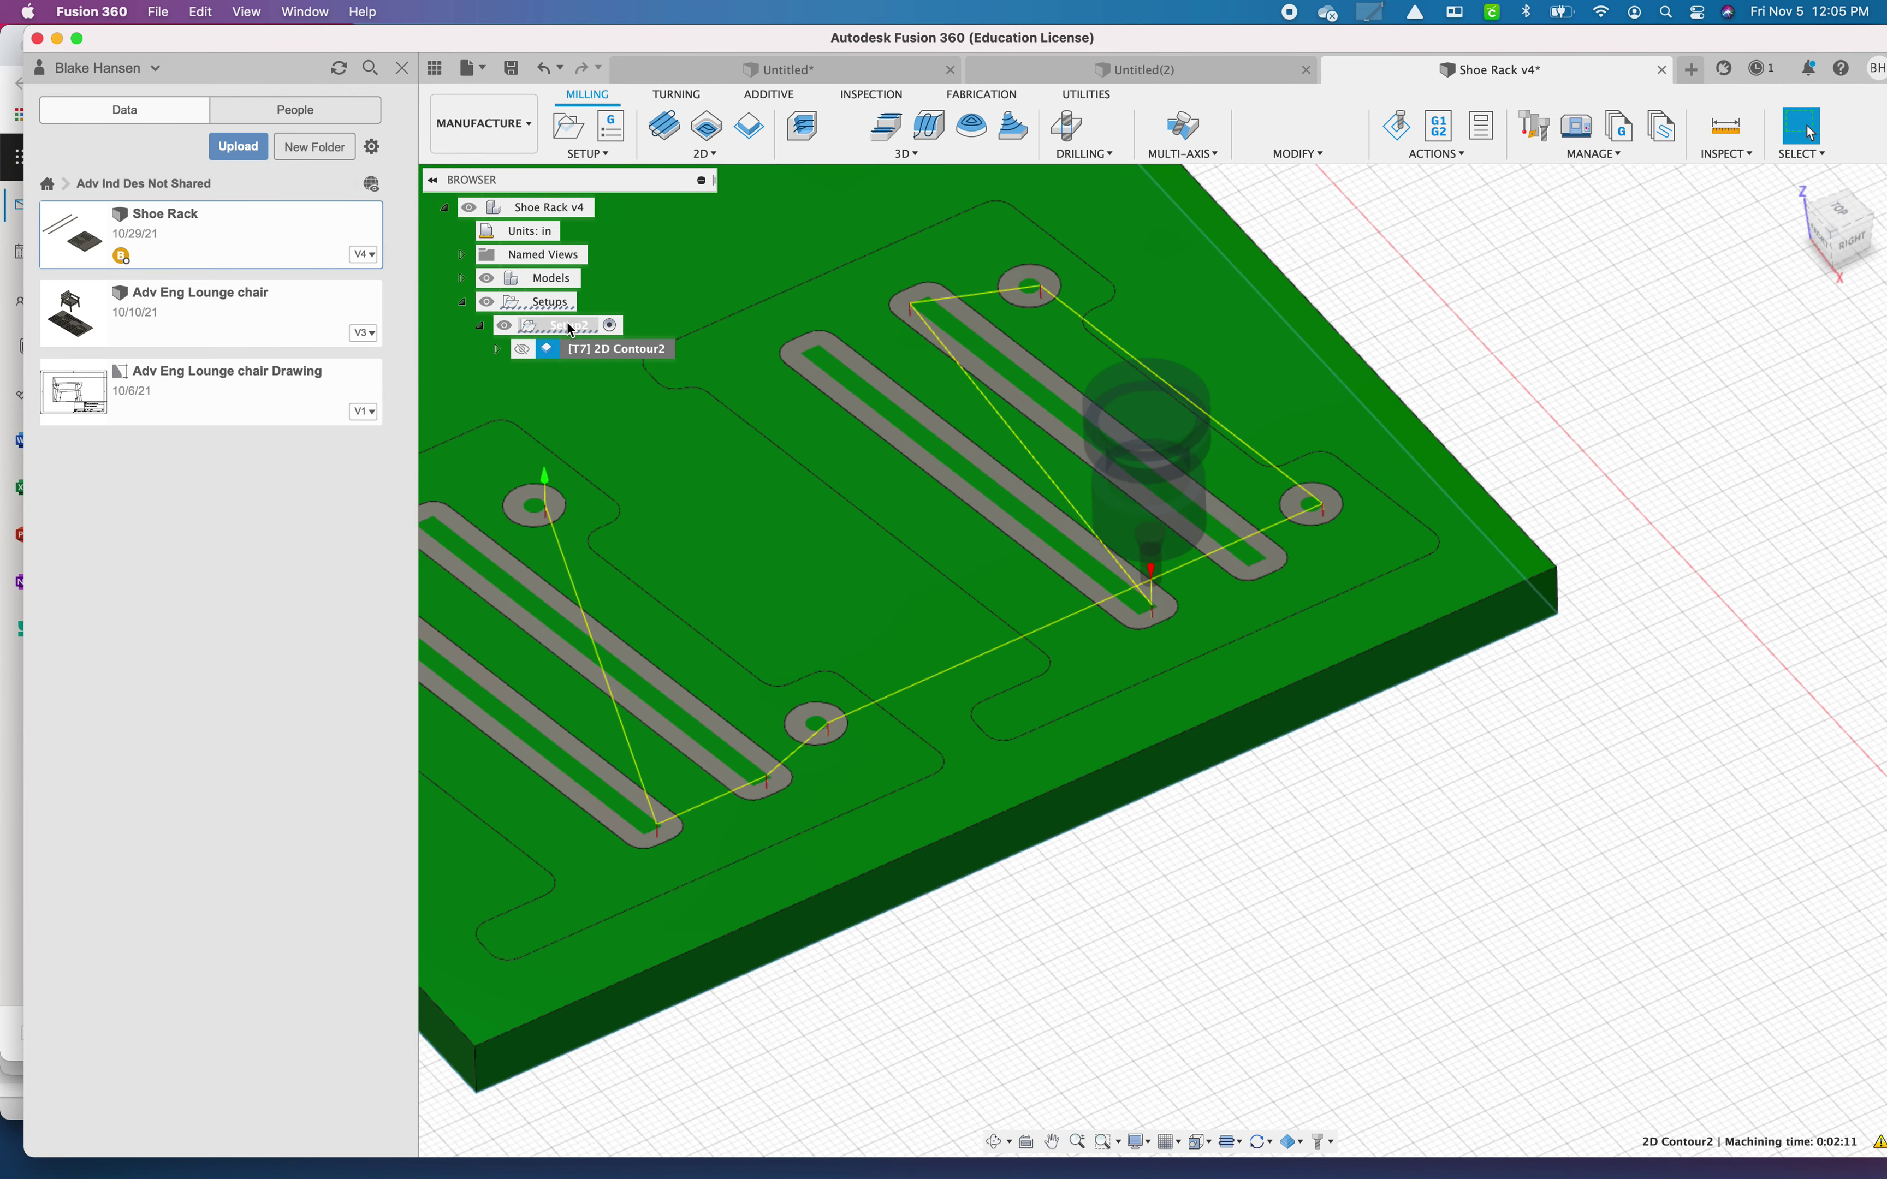
Step: Copy the 2D contour operation and paste the copy into the same setup
{"action": "right_click", "coordinate": [581, 355]}
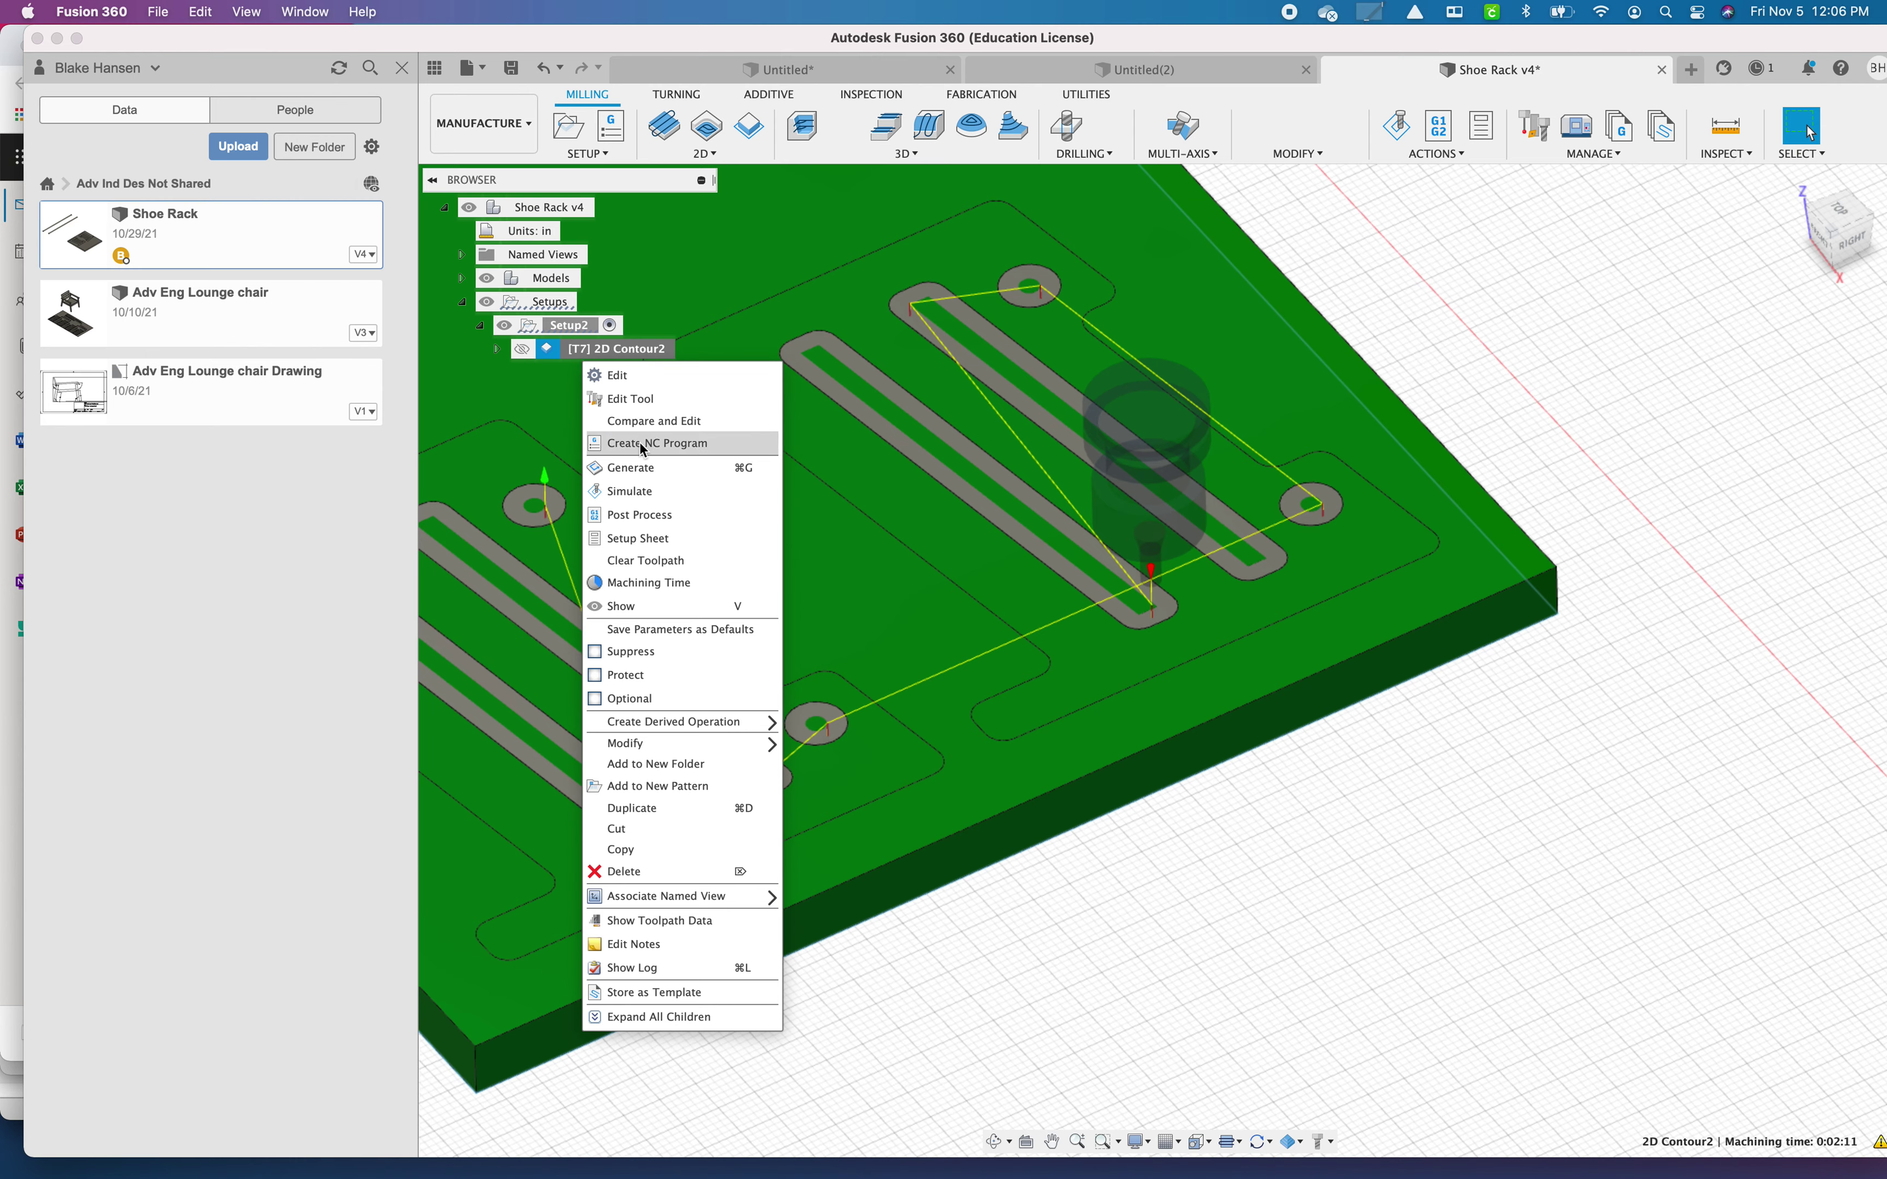
{"action": "left_click", "coordinate": [678, 849]}
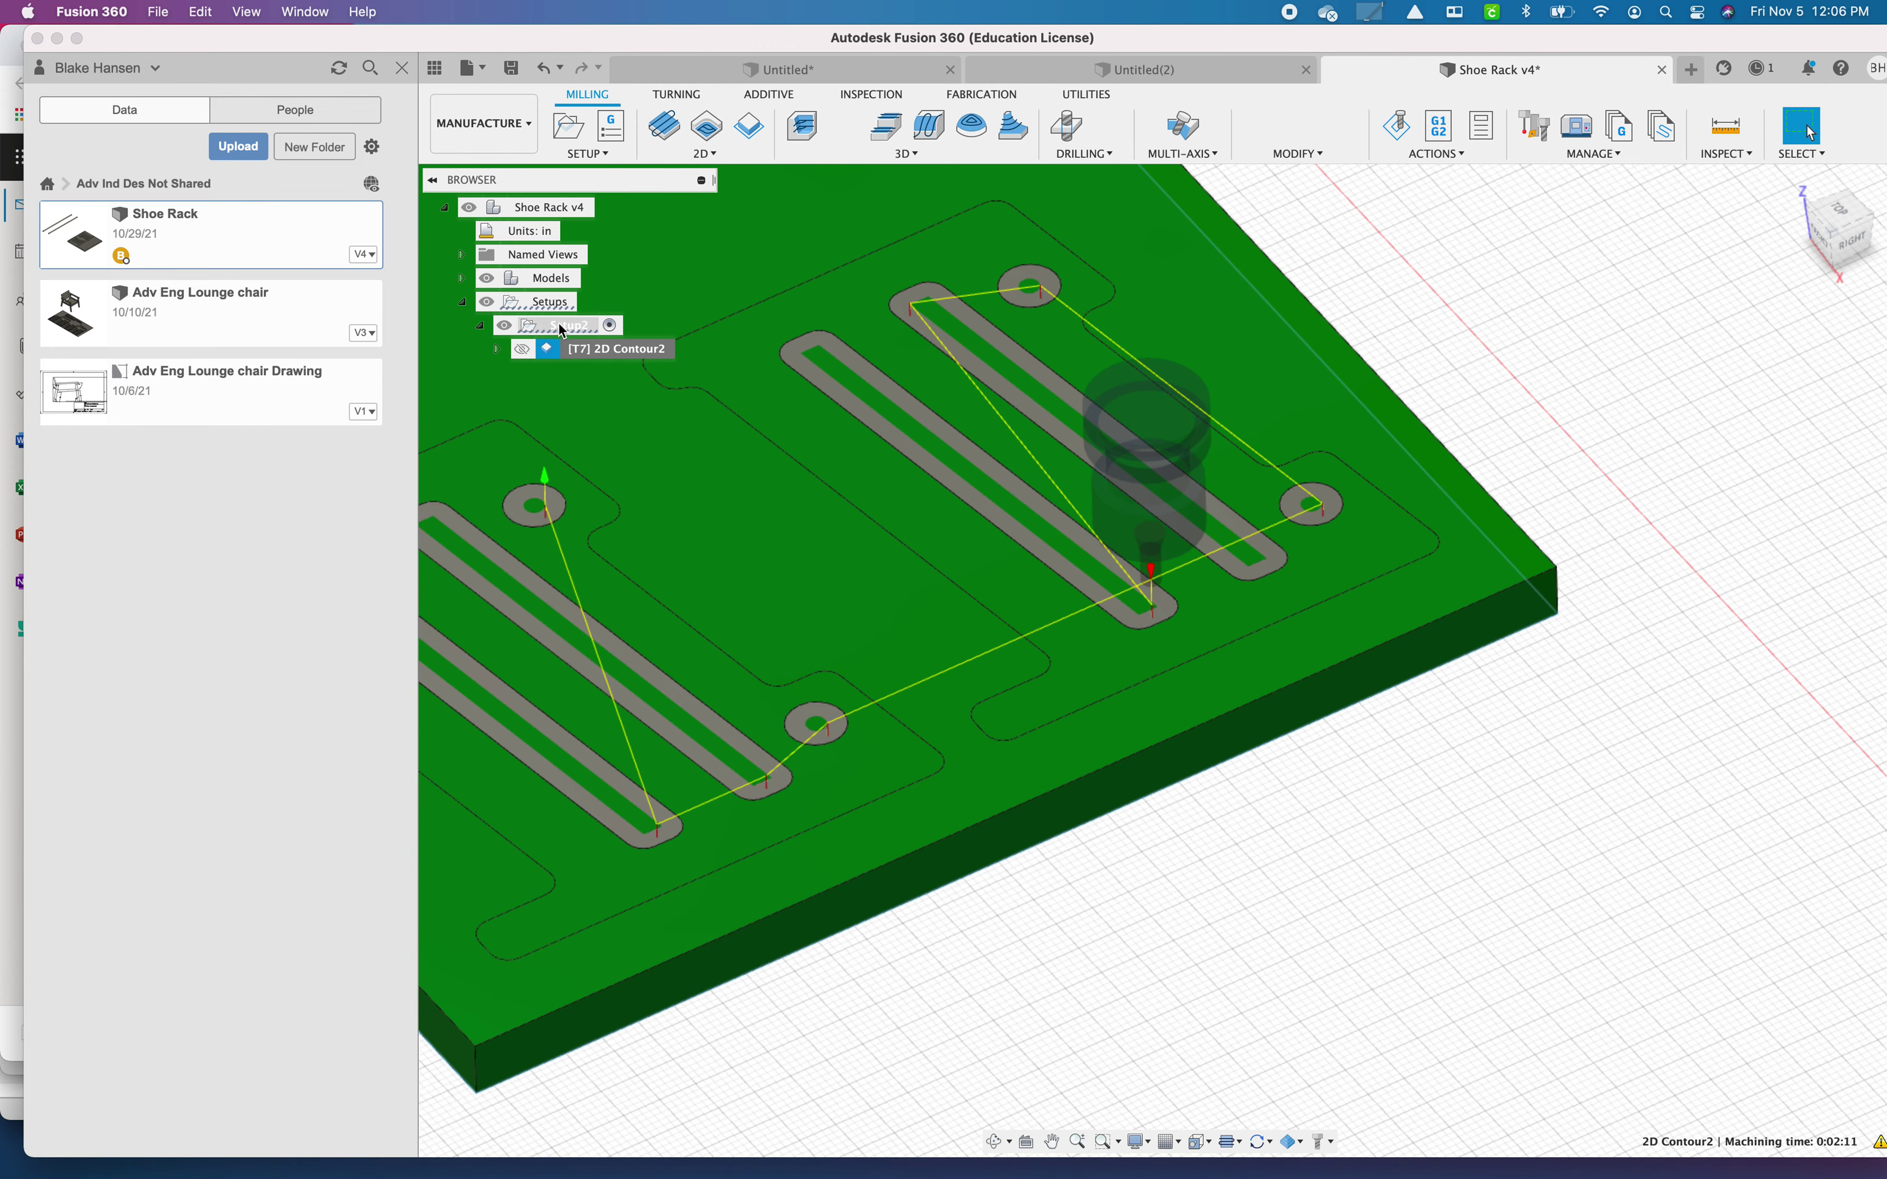
{"action": "right_click", "coordinate": [563, 328]}
{"action": "left_click", "coordinate": [643, 842]}
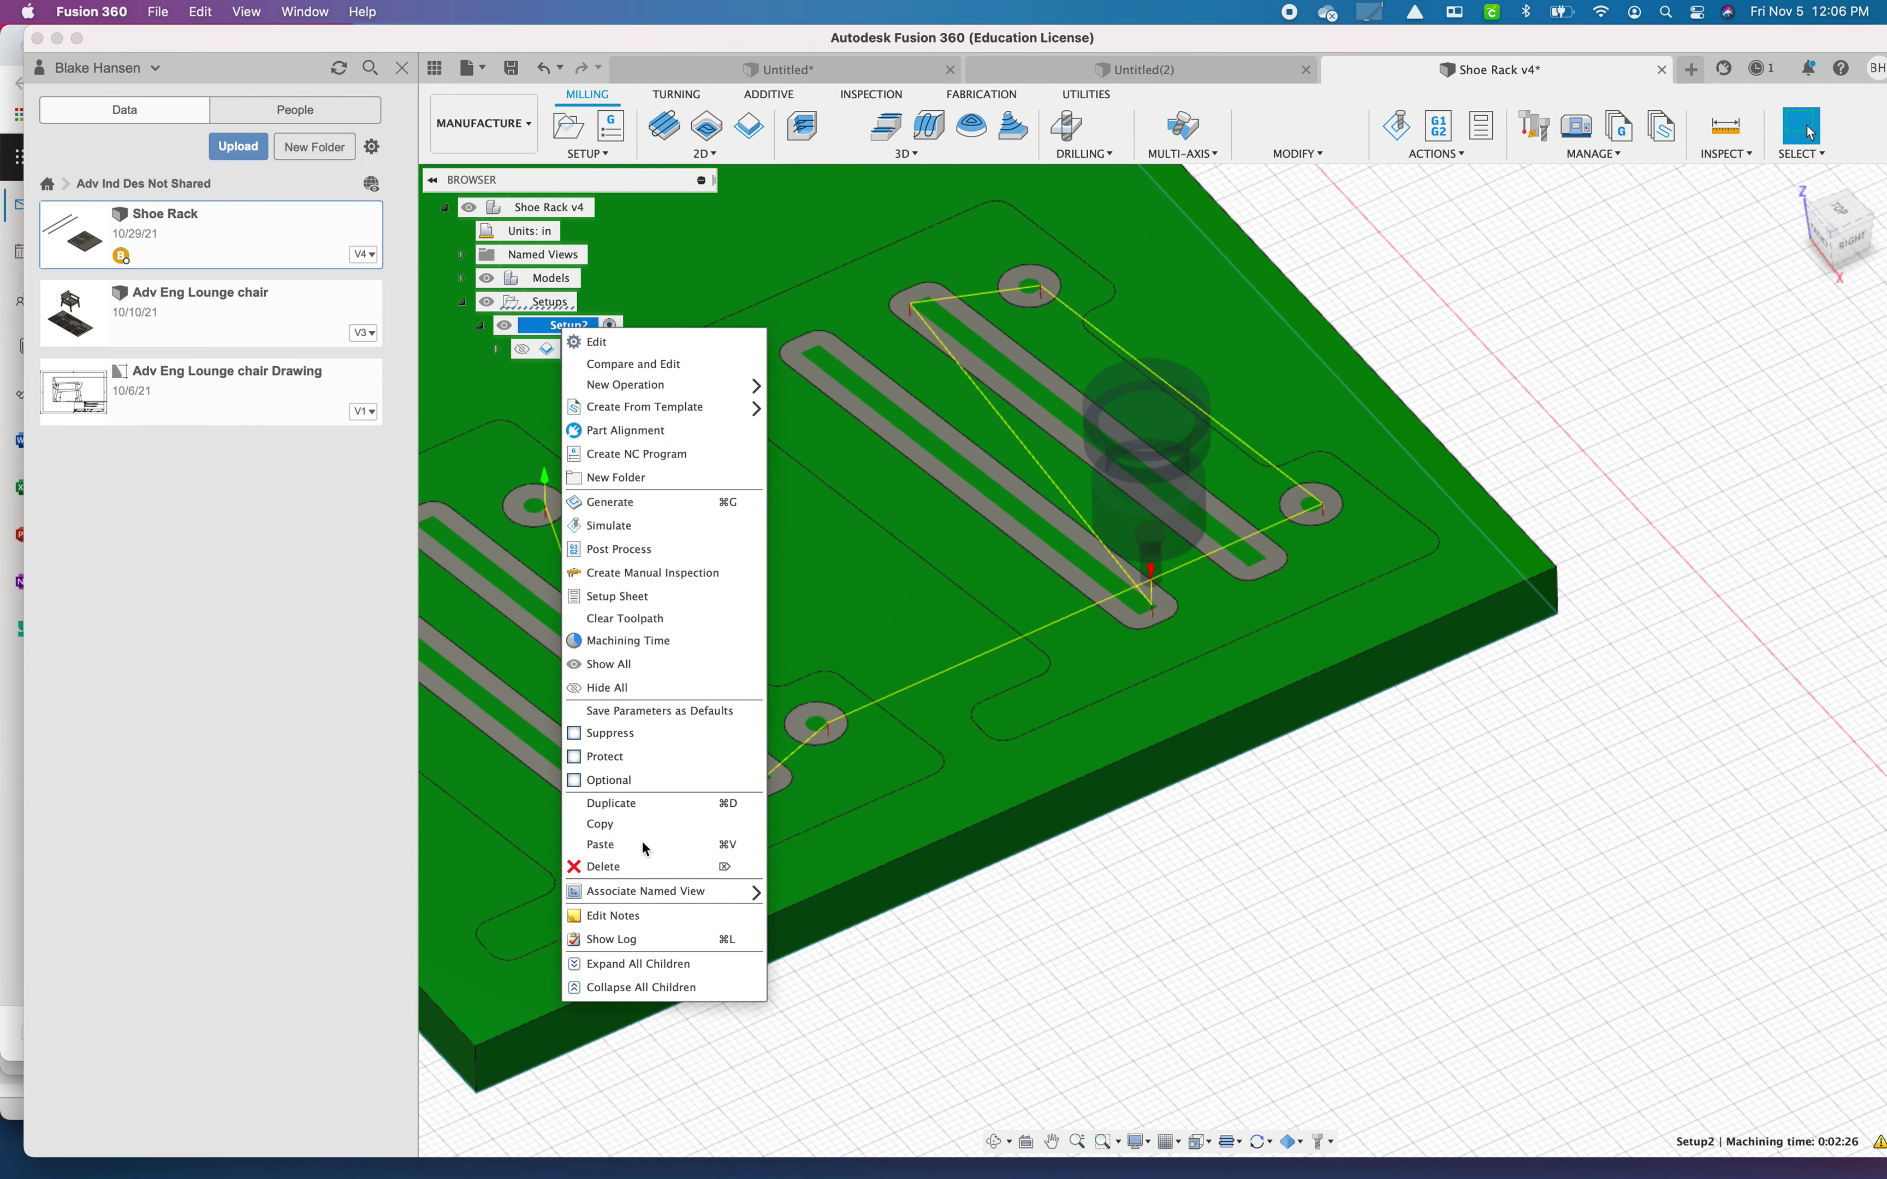
{"action": "scroll", "coordinate": [776, 412], "scroll_direction": "down", "scroll_amount": 5}
{"action": "middle_click_drag", "start_coordinate": [803, 421], "coordinate": [1117, 507]}
Step: Edit the copied 2D contour, replace its contours with the lower outer outlines of both end panels, and accept it
{"action": "left_click", "coordinate": [637, 377]}
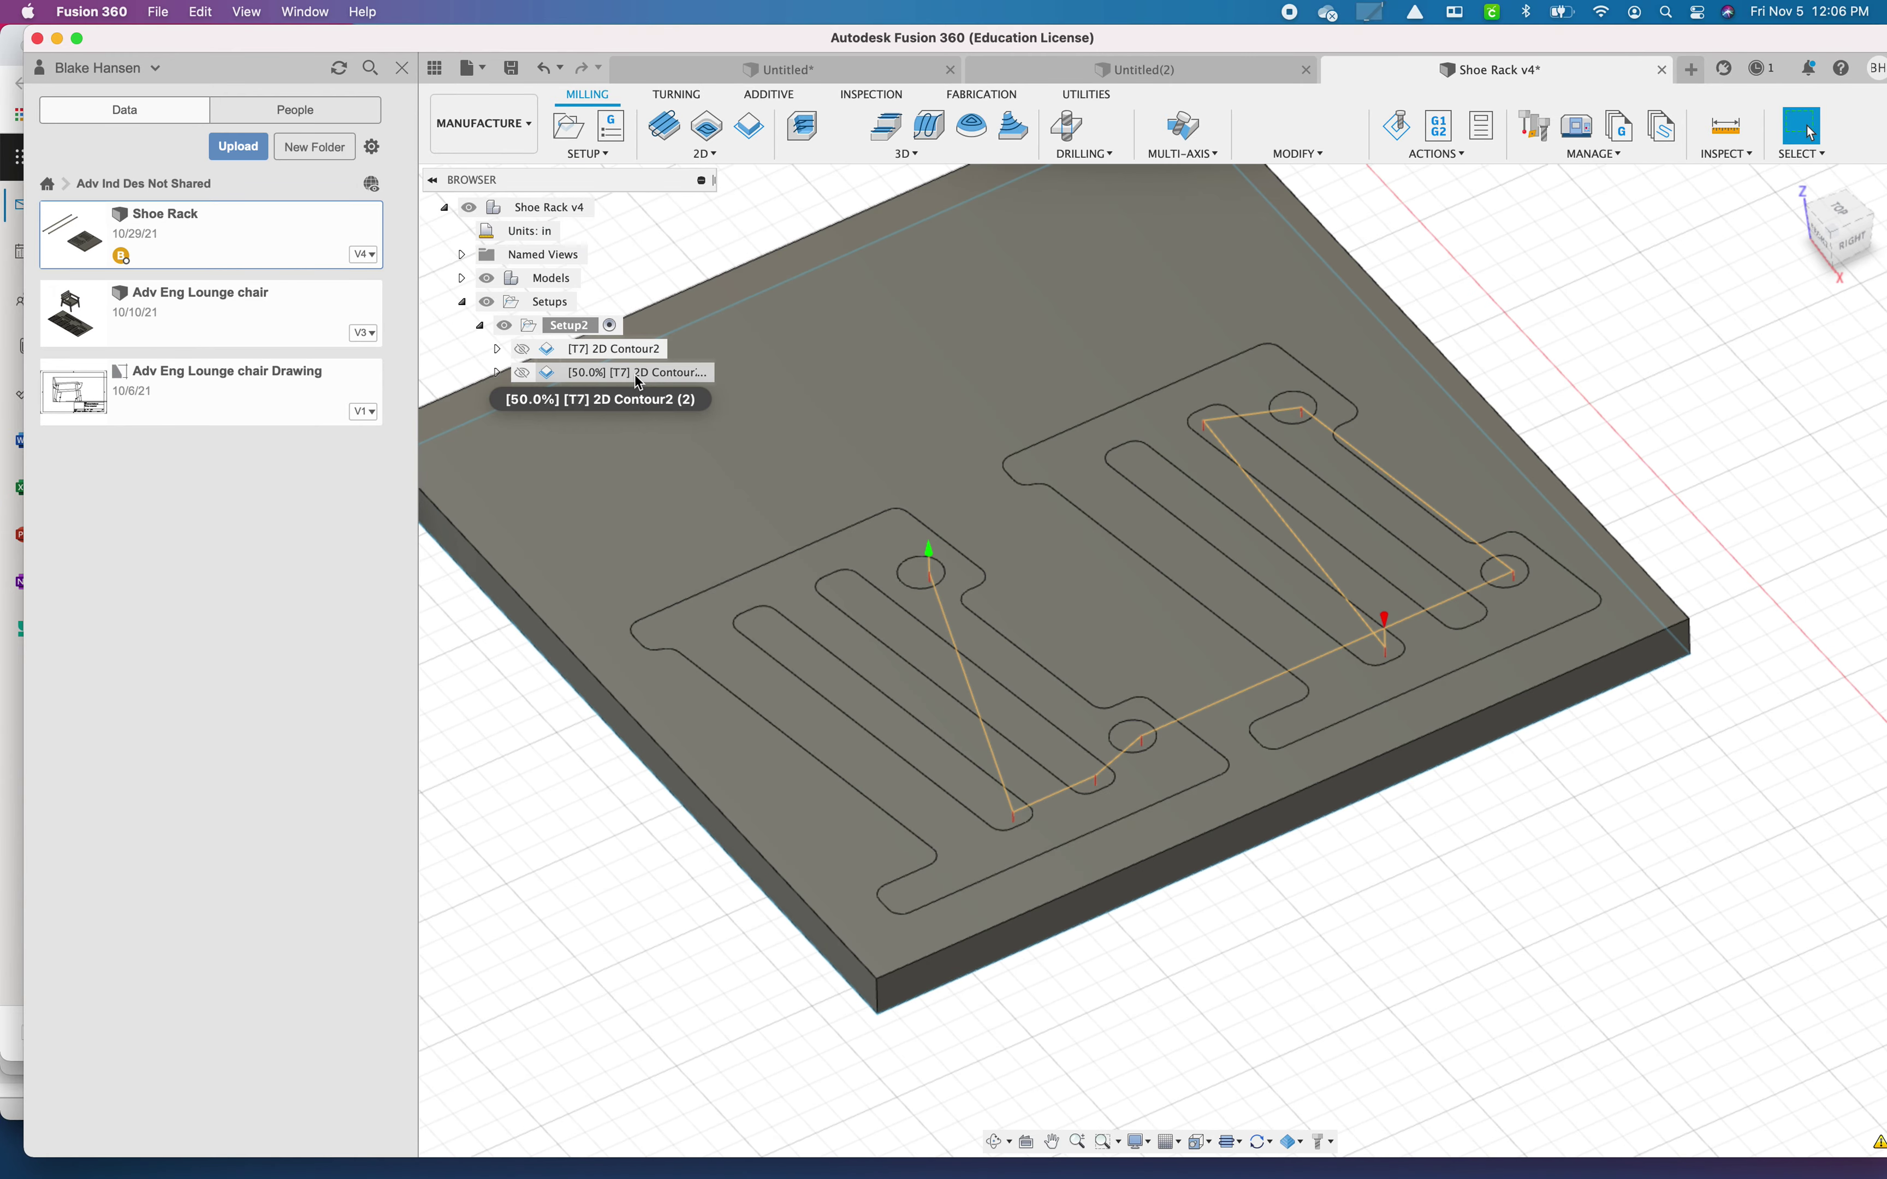
{"action": "left_click", "coordinate": [638, 374]}
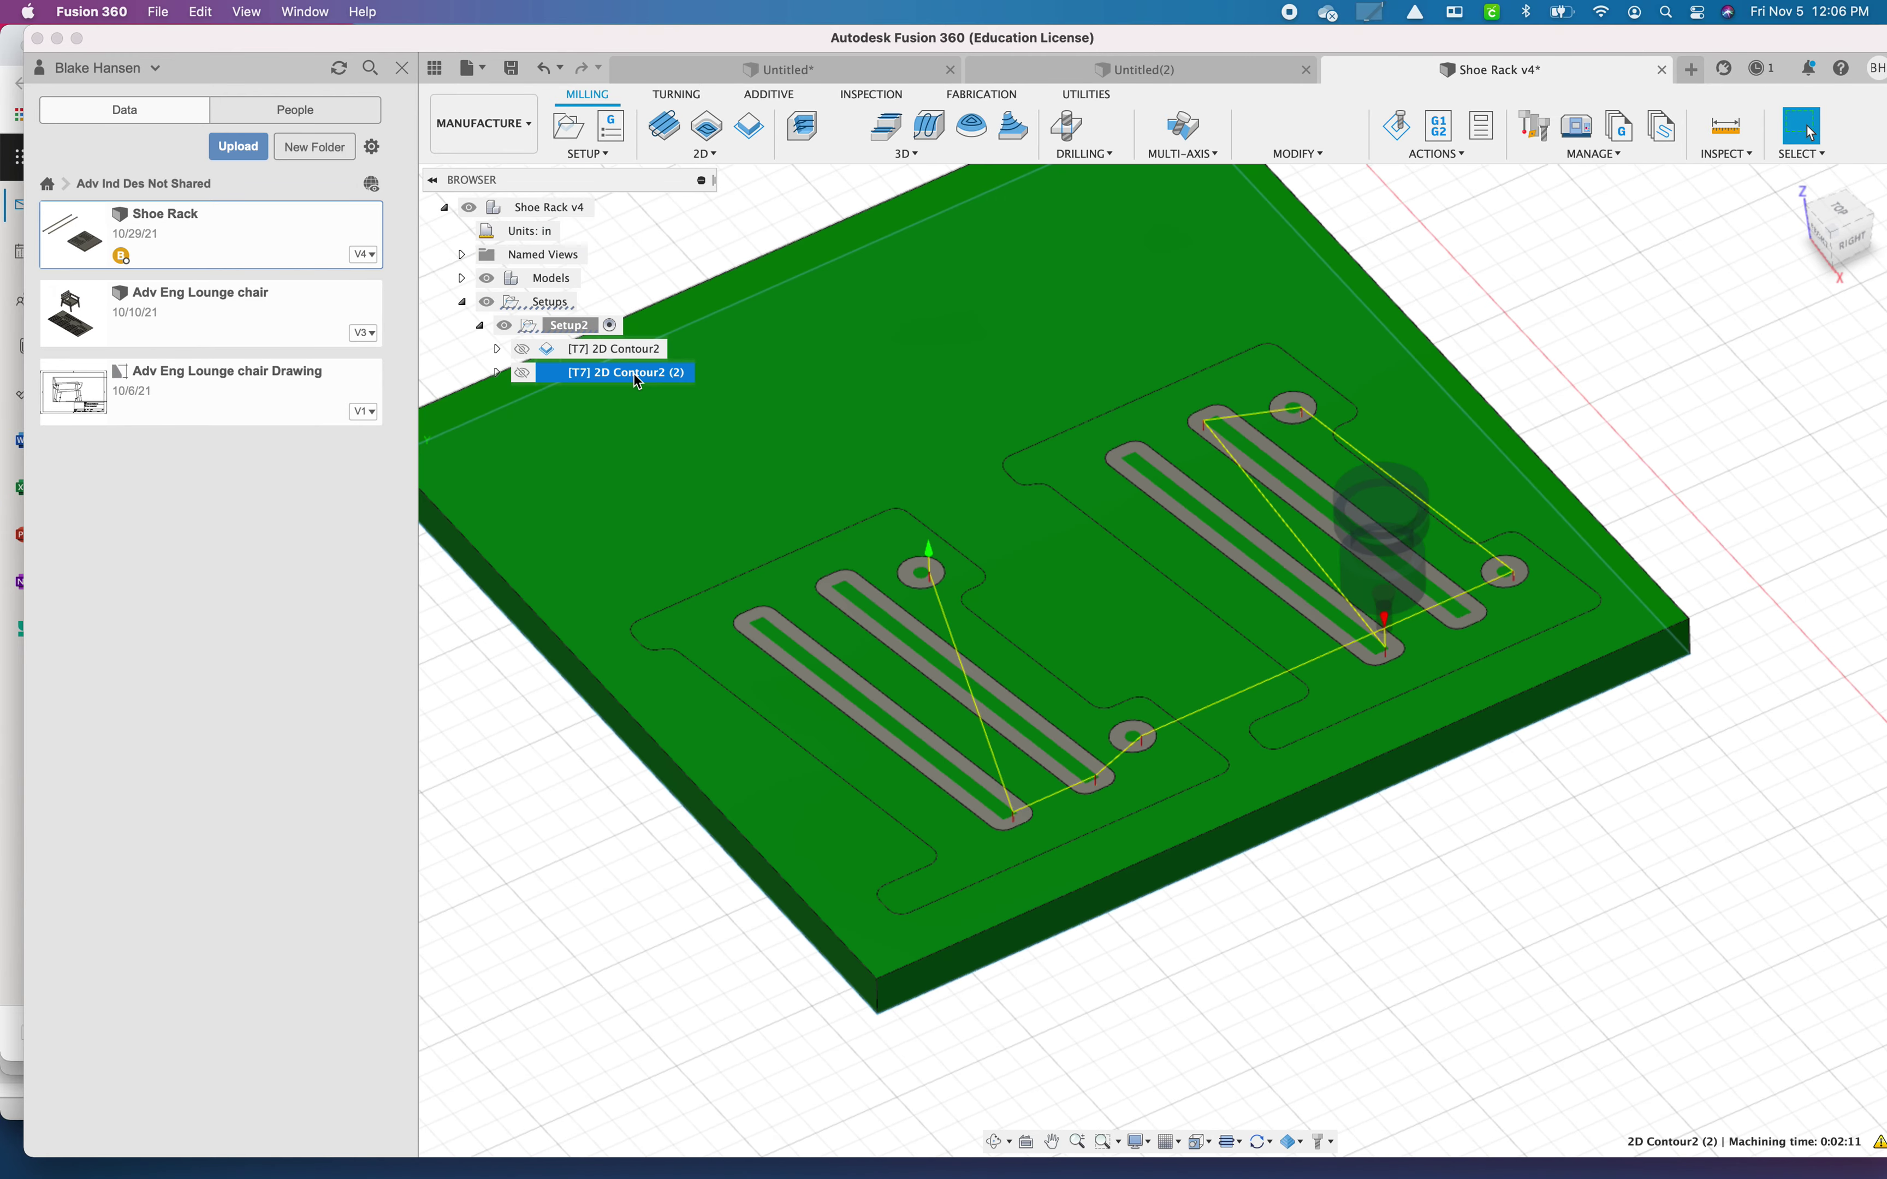
{"action": "right_click", "coordinate": [638, 381]}
{"action": "left_click", "coordinate": [663, 387]}
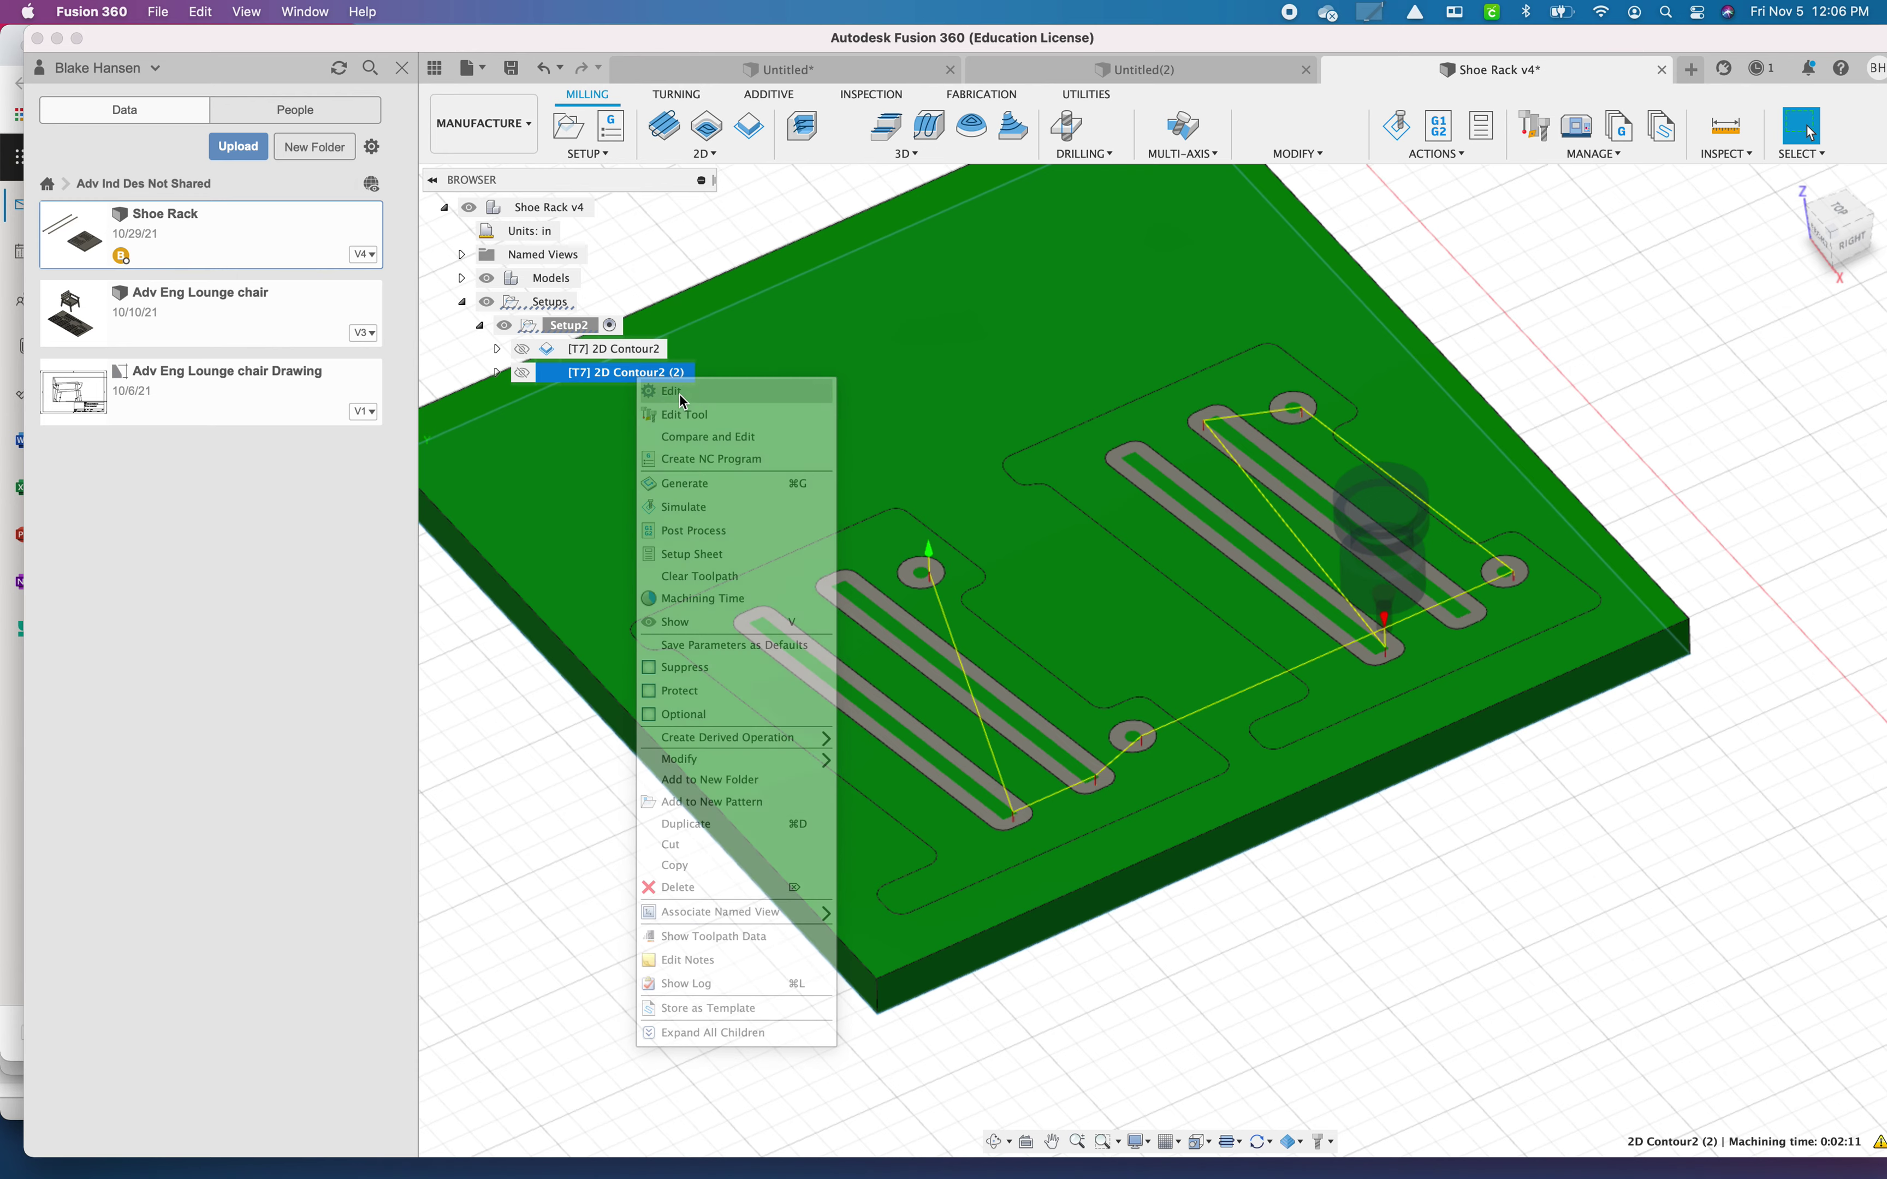
{"action": "left_click", "coordinate": [1443, 235]}
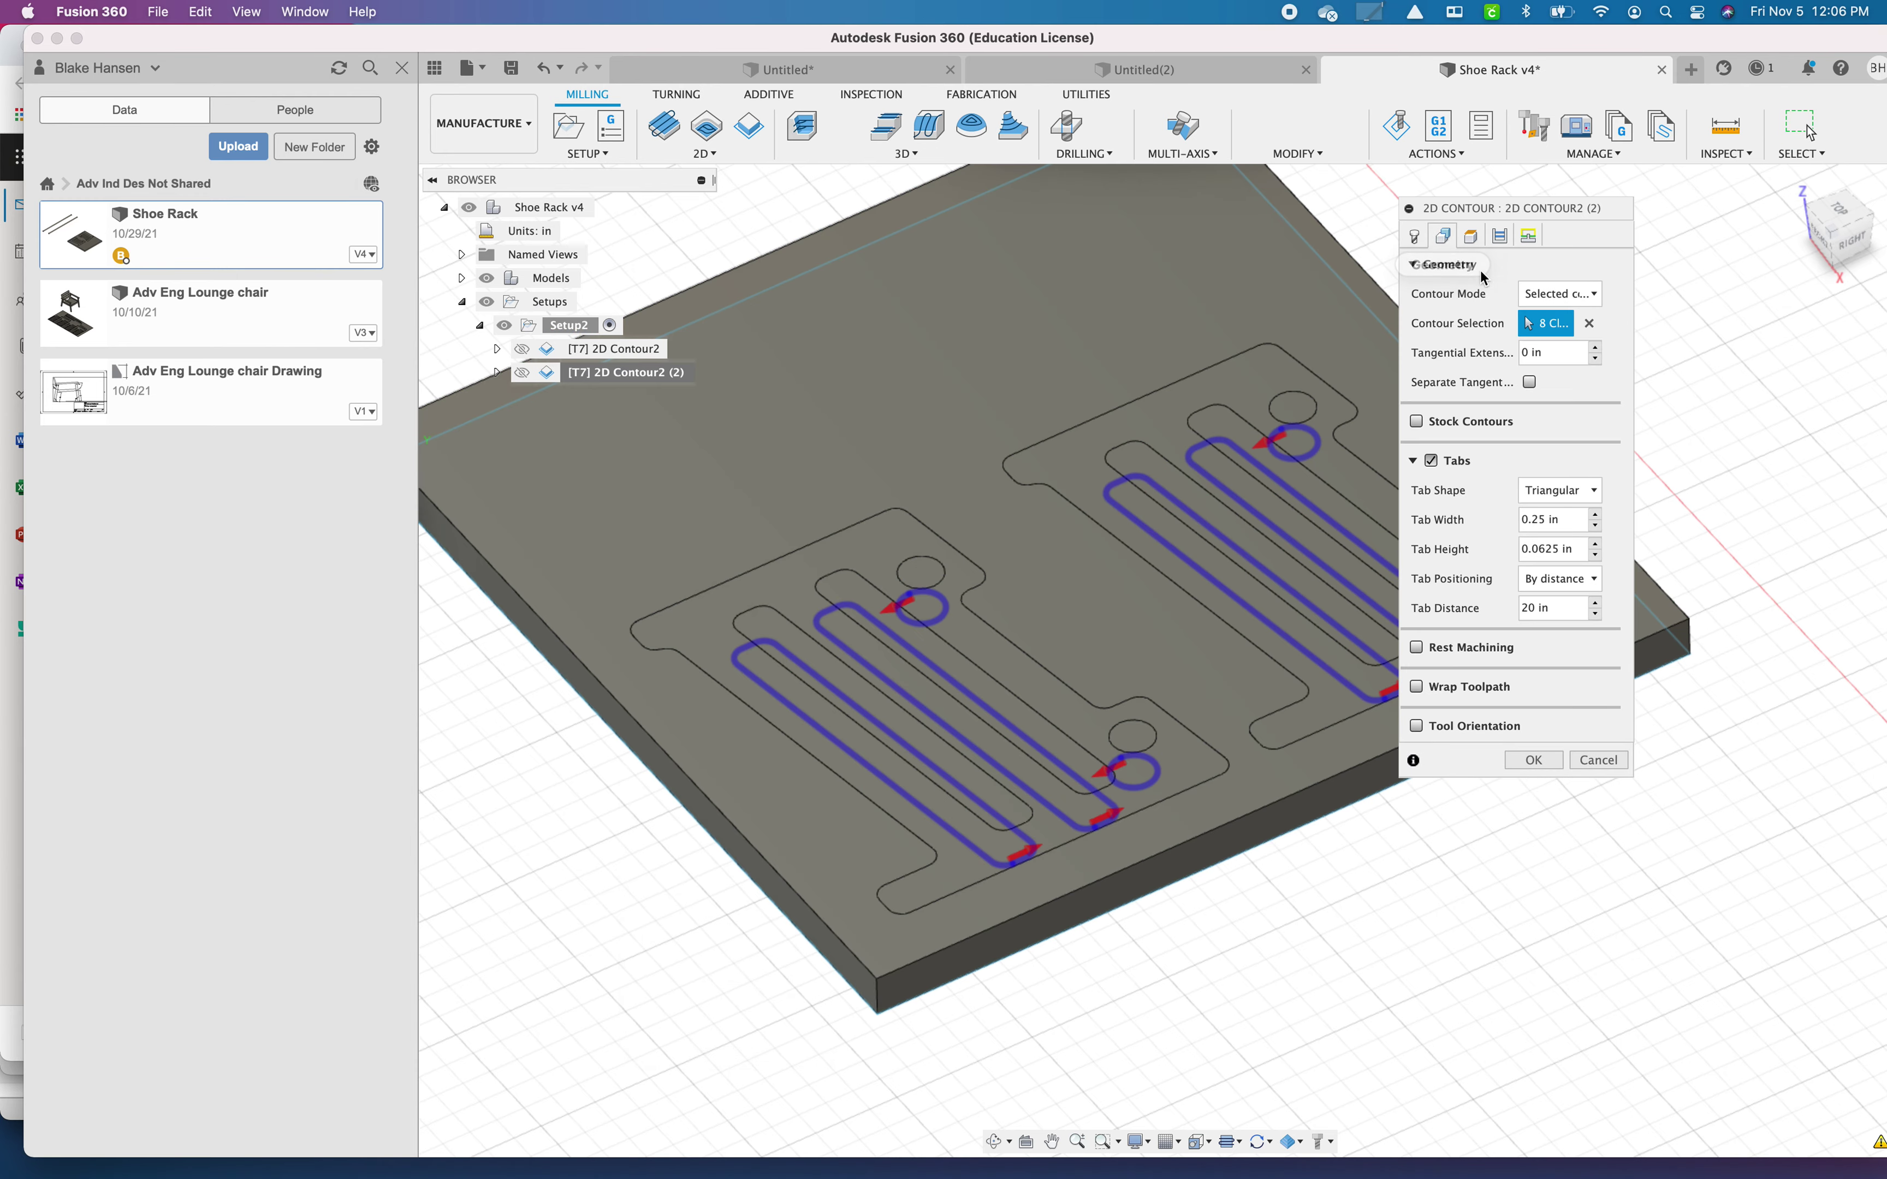
{"action": "left_click", "coordinate": [1590, 324]}
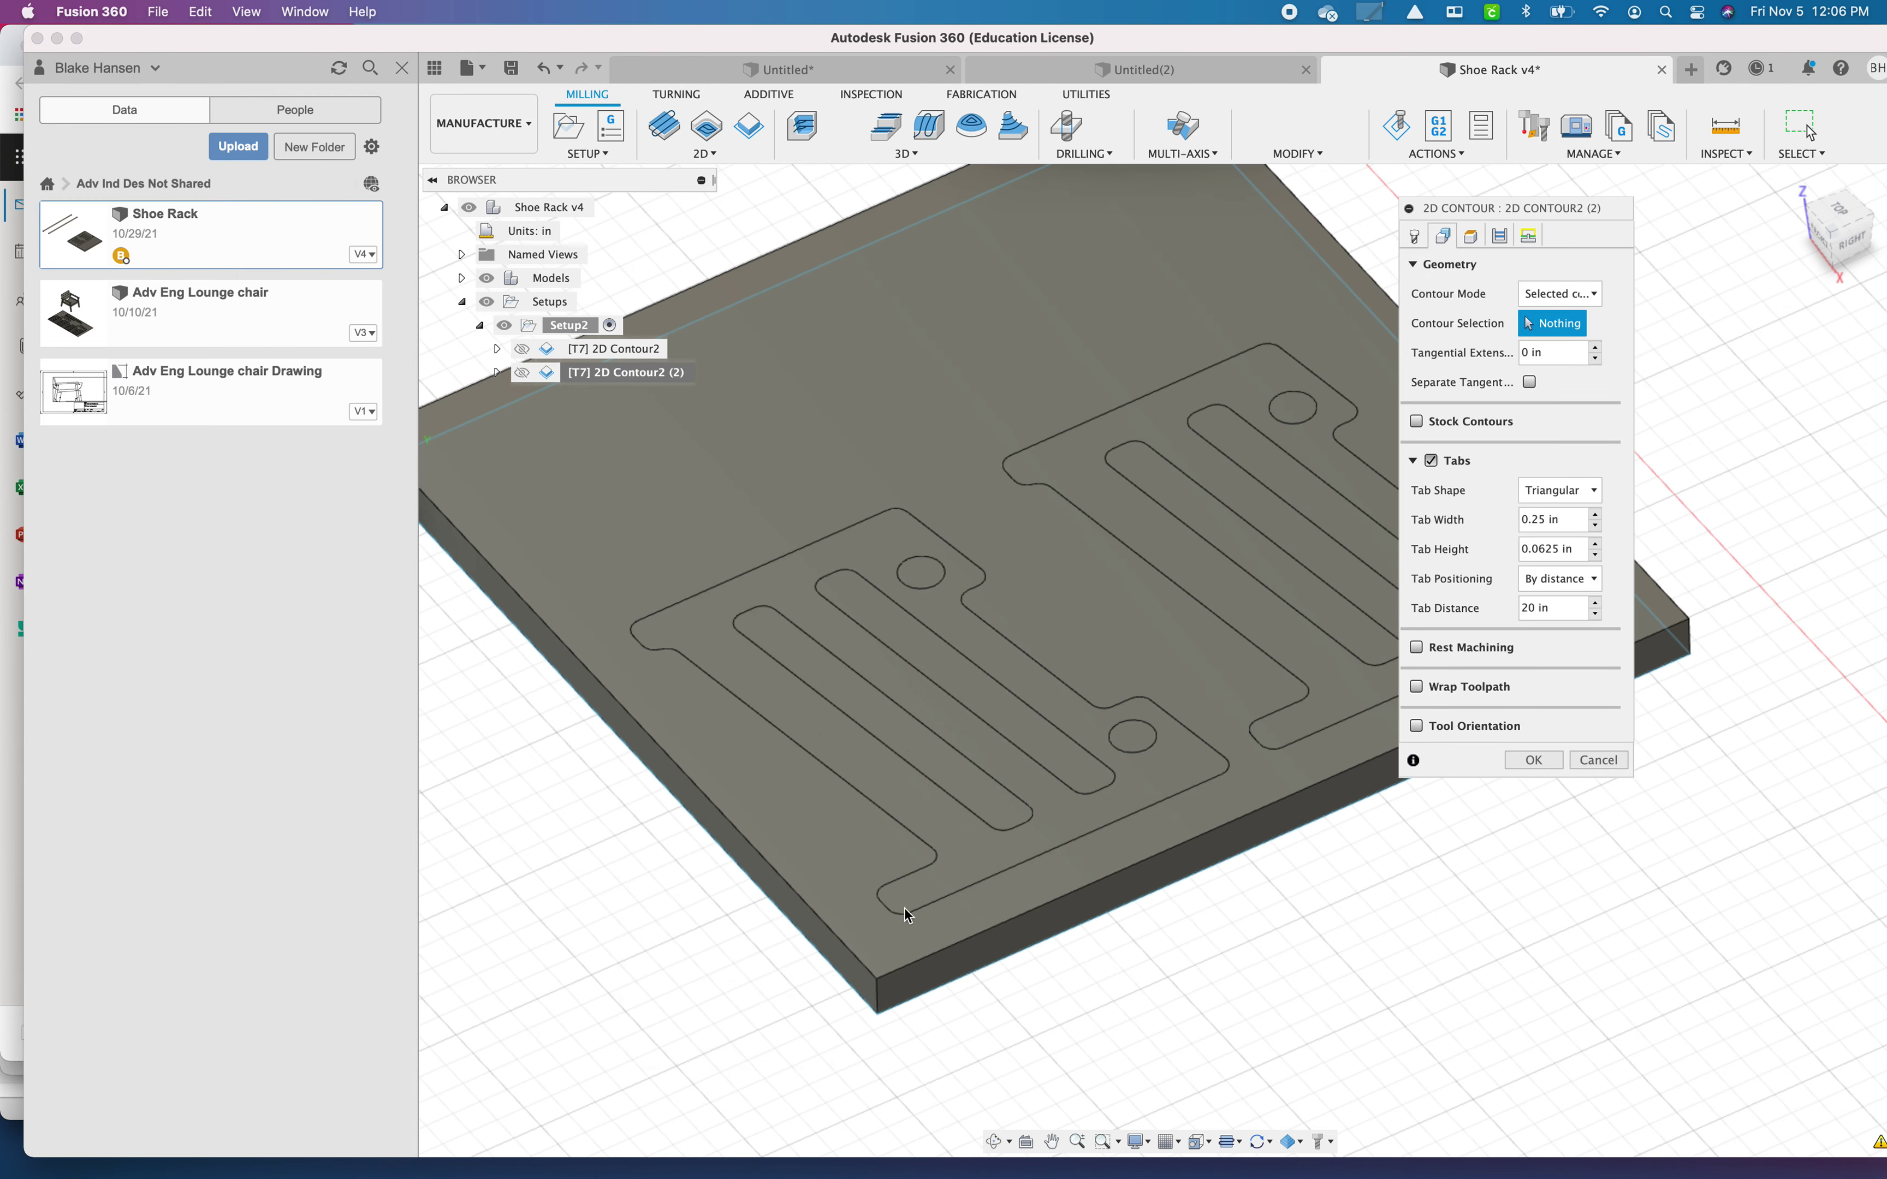
{"action": "left_click", "coordinate": [938, 928]}
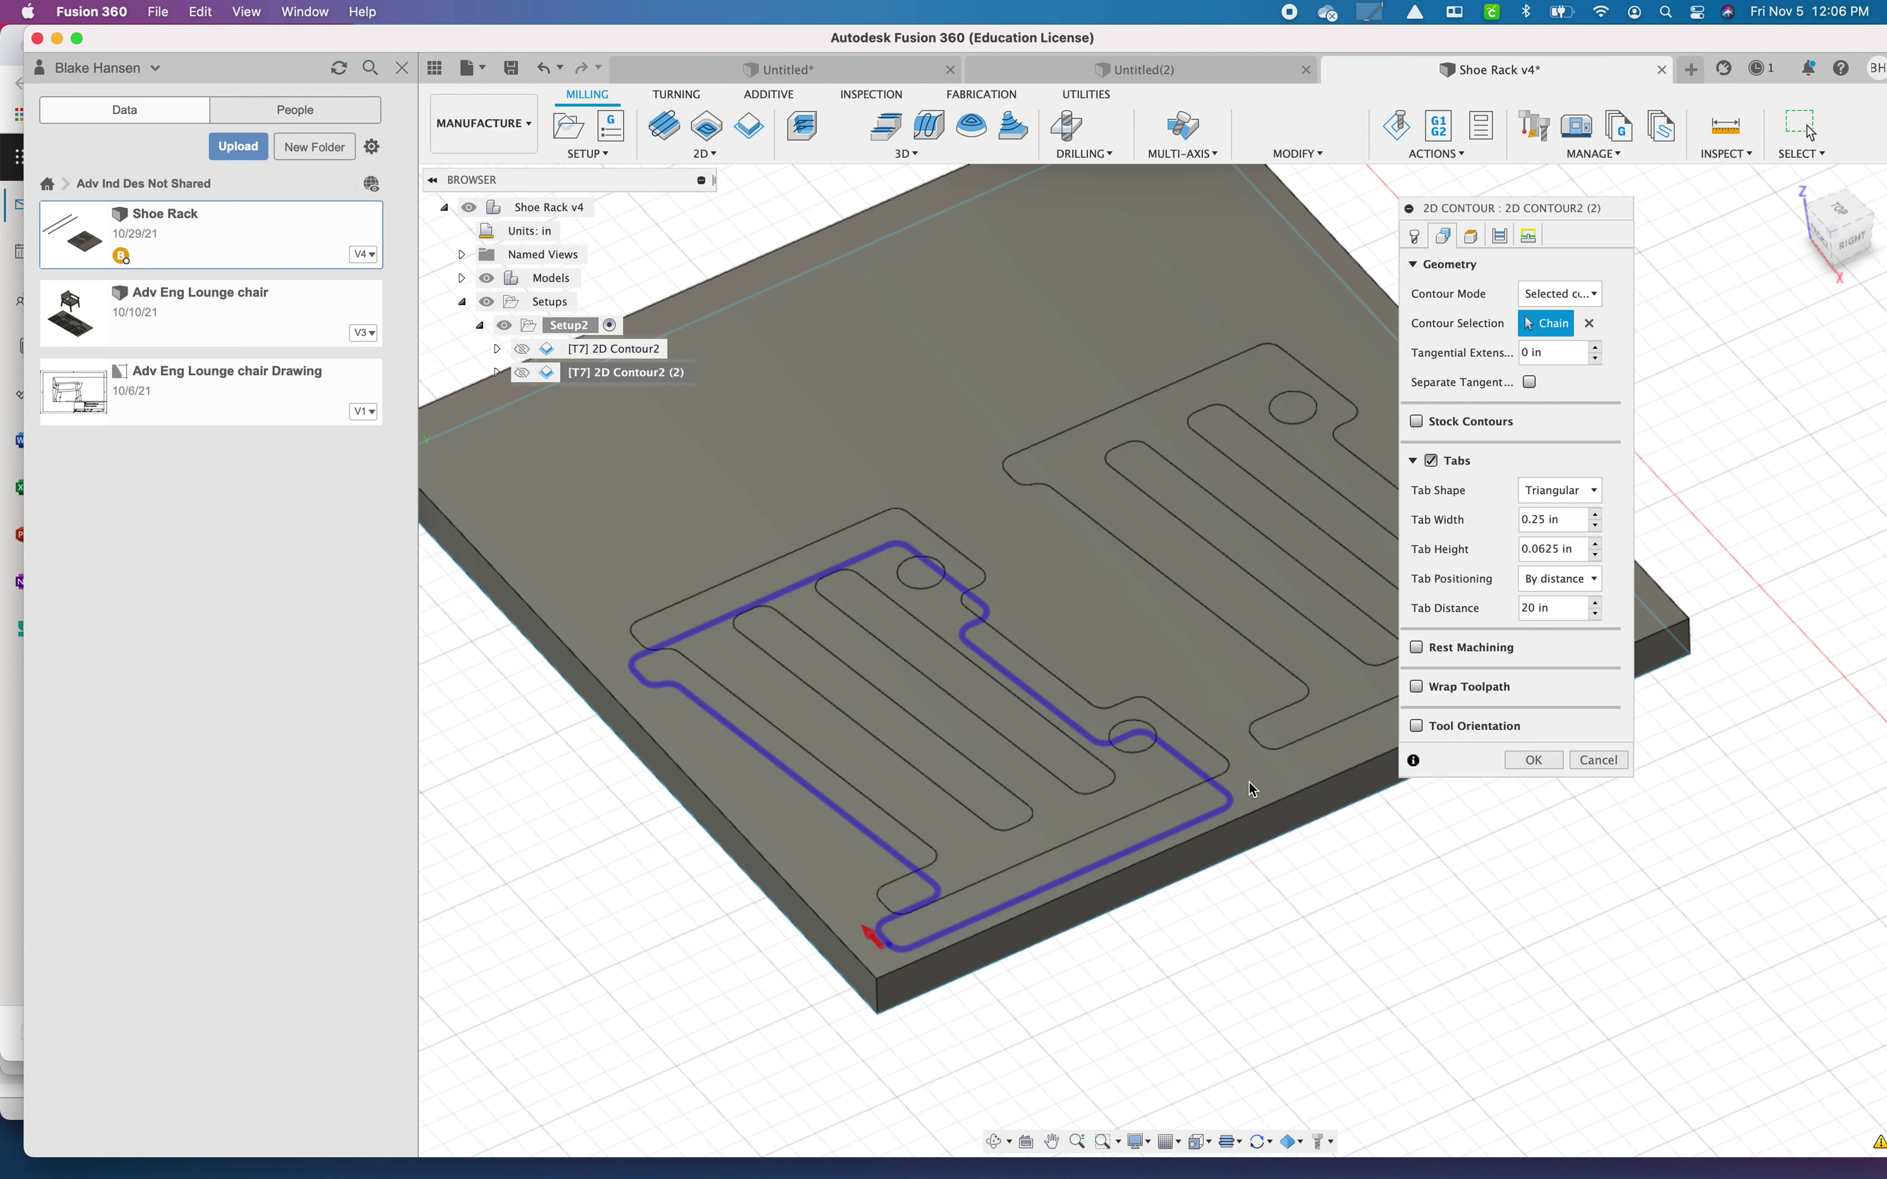
{"action": "left_click", "coordinate": [1303, 772]}
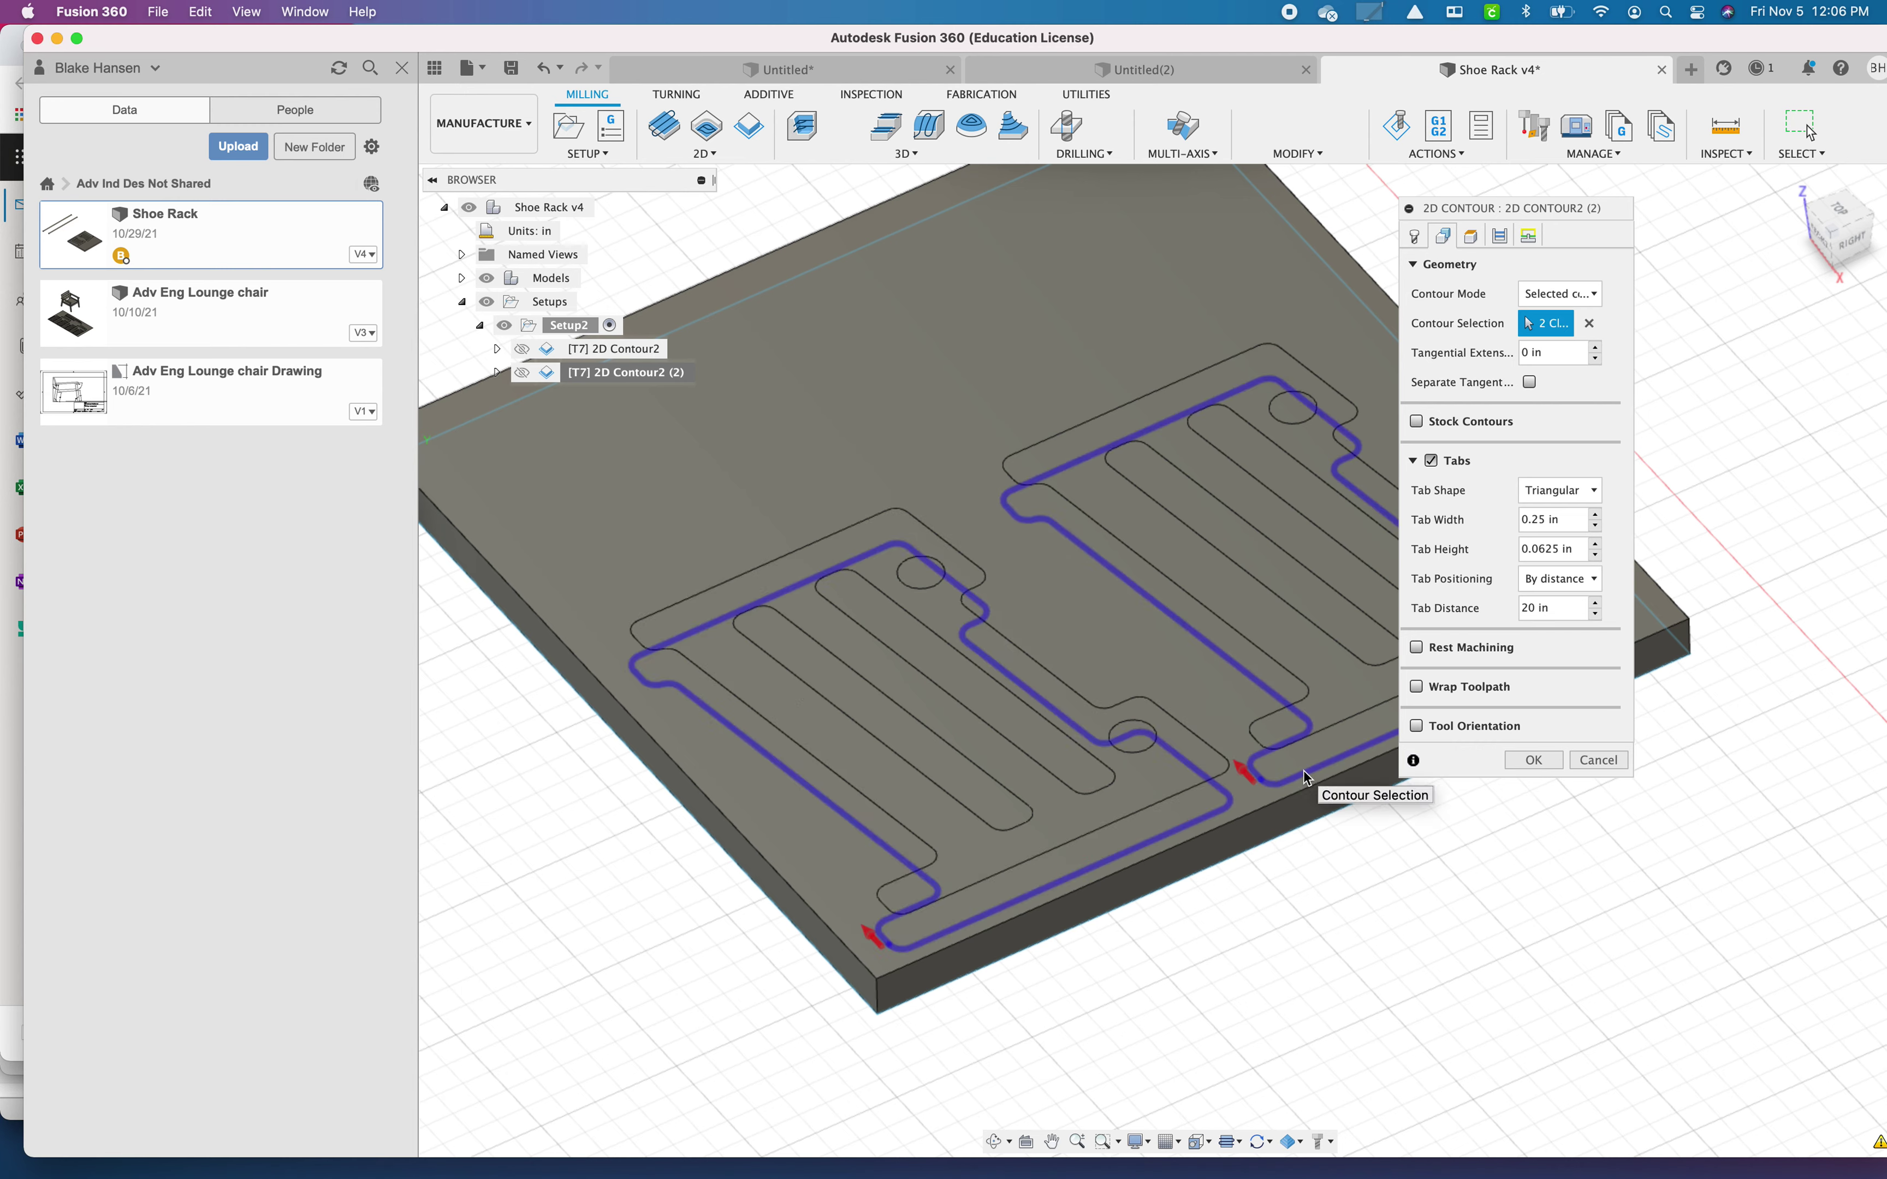
{"action": "left_click", "coordinate": [1554, 763]}
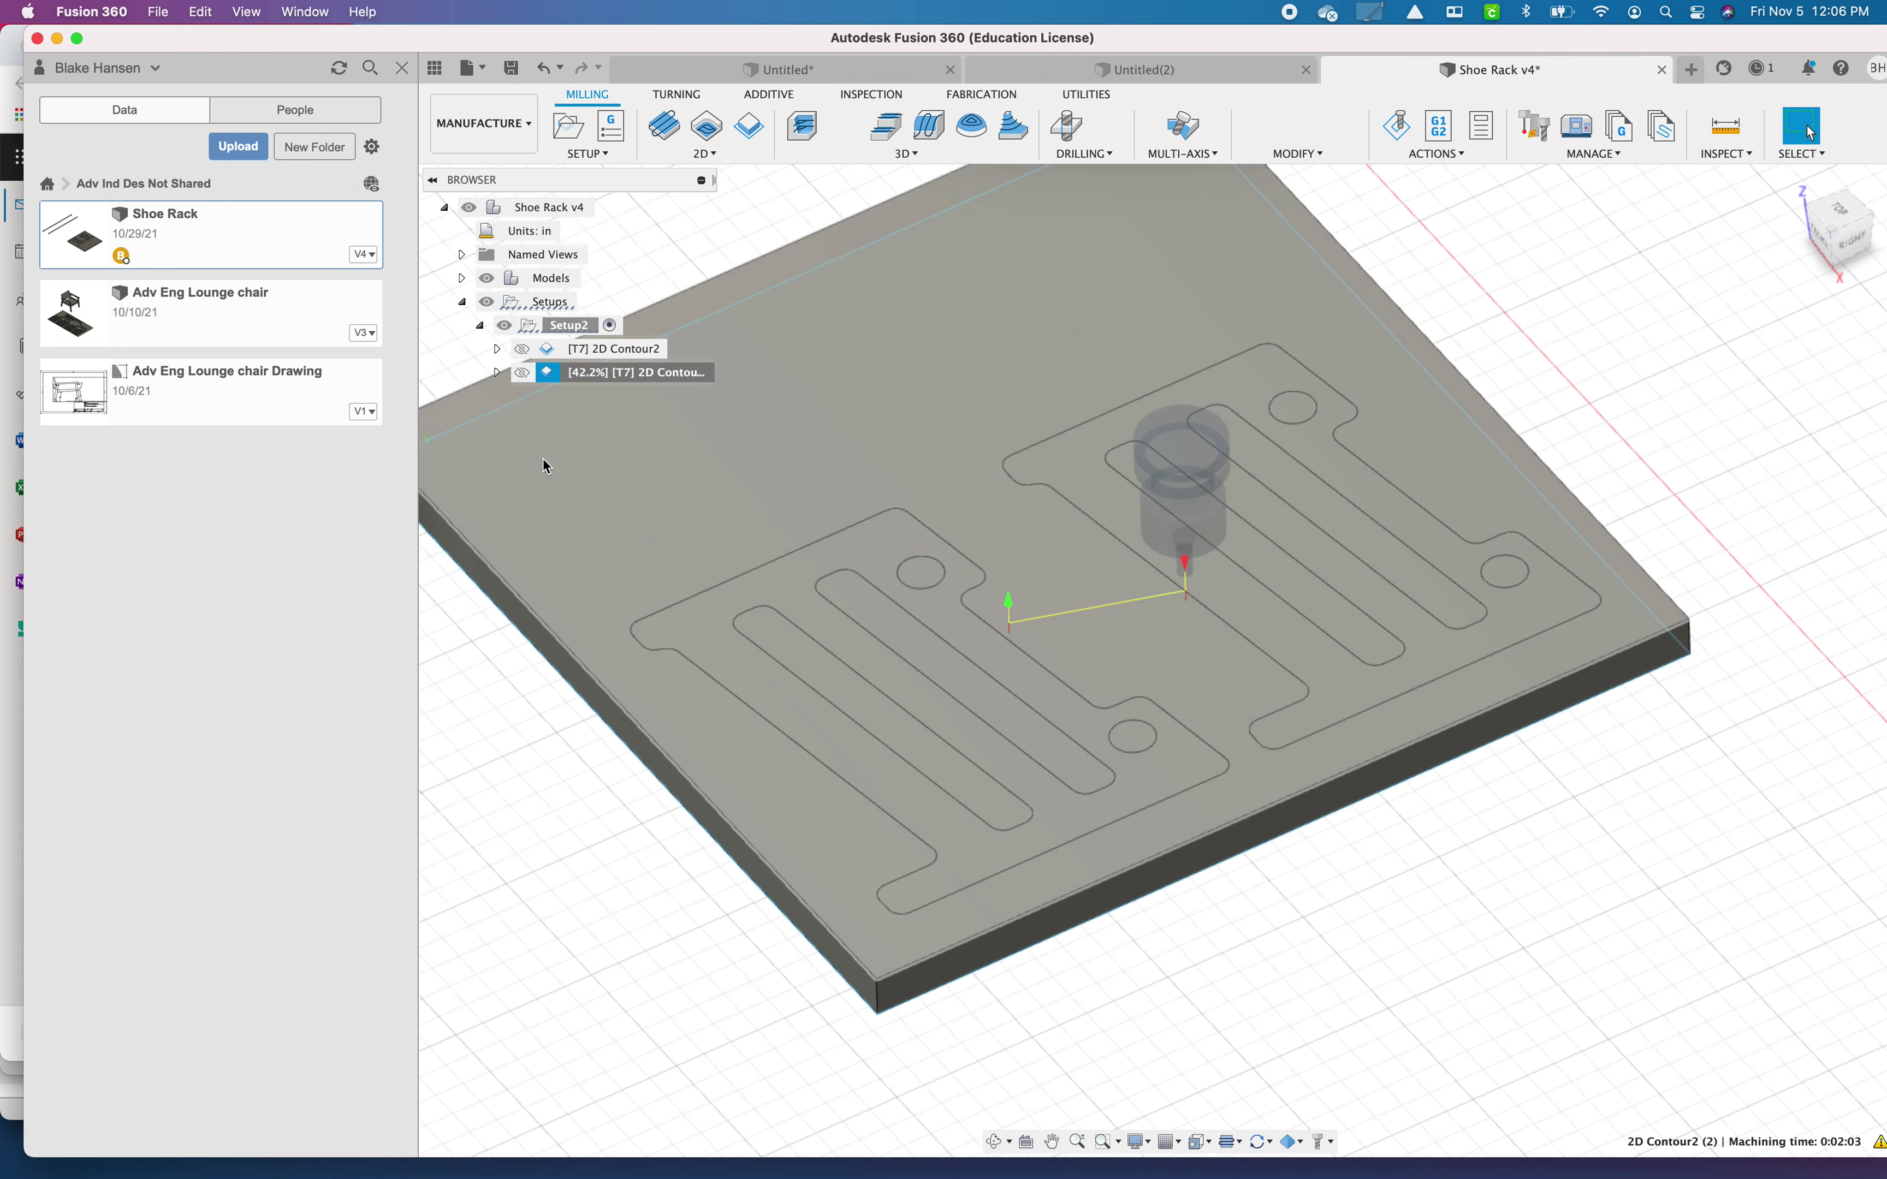
Step: Inspect the toolpaths of both contour operations and the setup's origin at the board corner
{"action": "left_click", "coordinate": [612, 351]}
{"action": "left_click", "coordinate": [616, 375]}
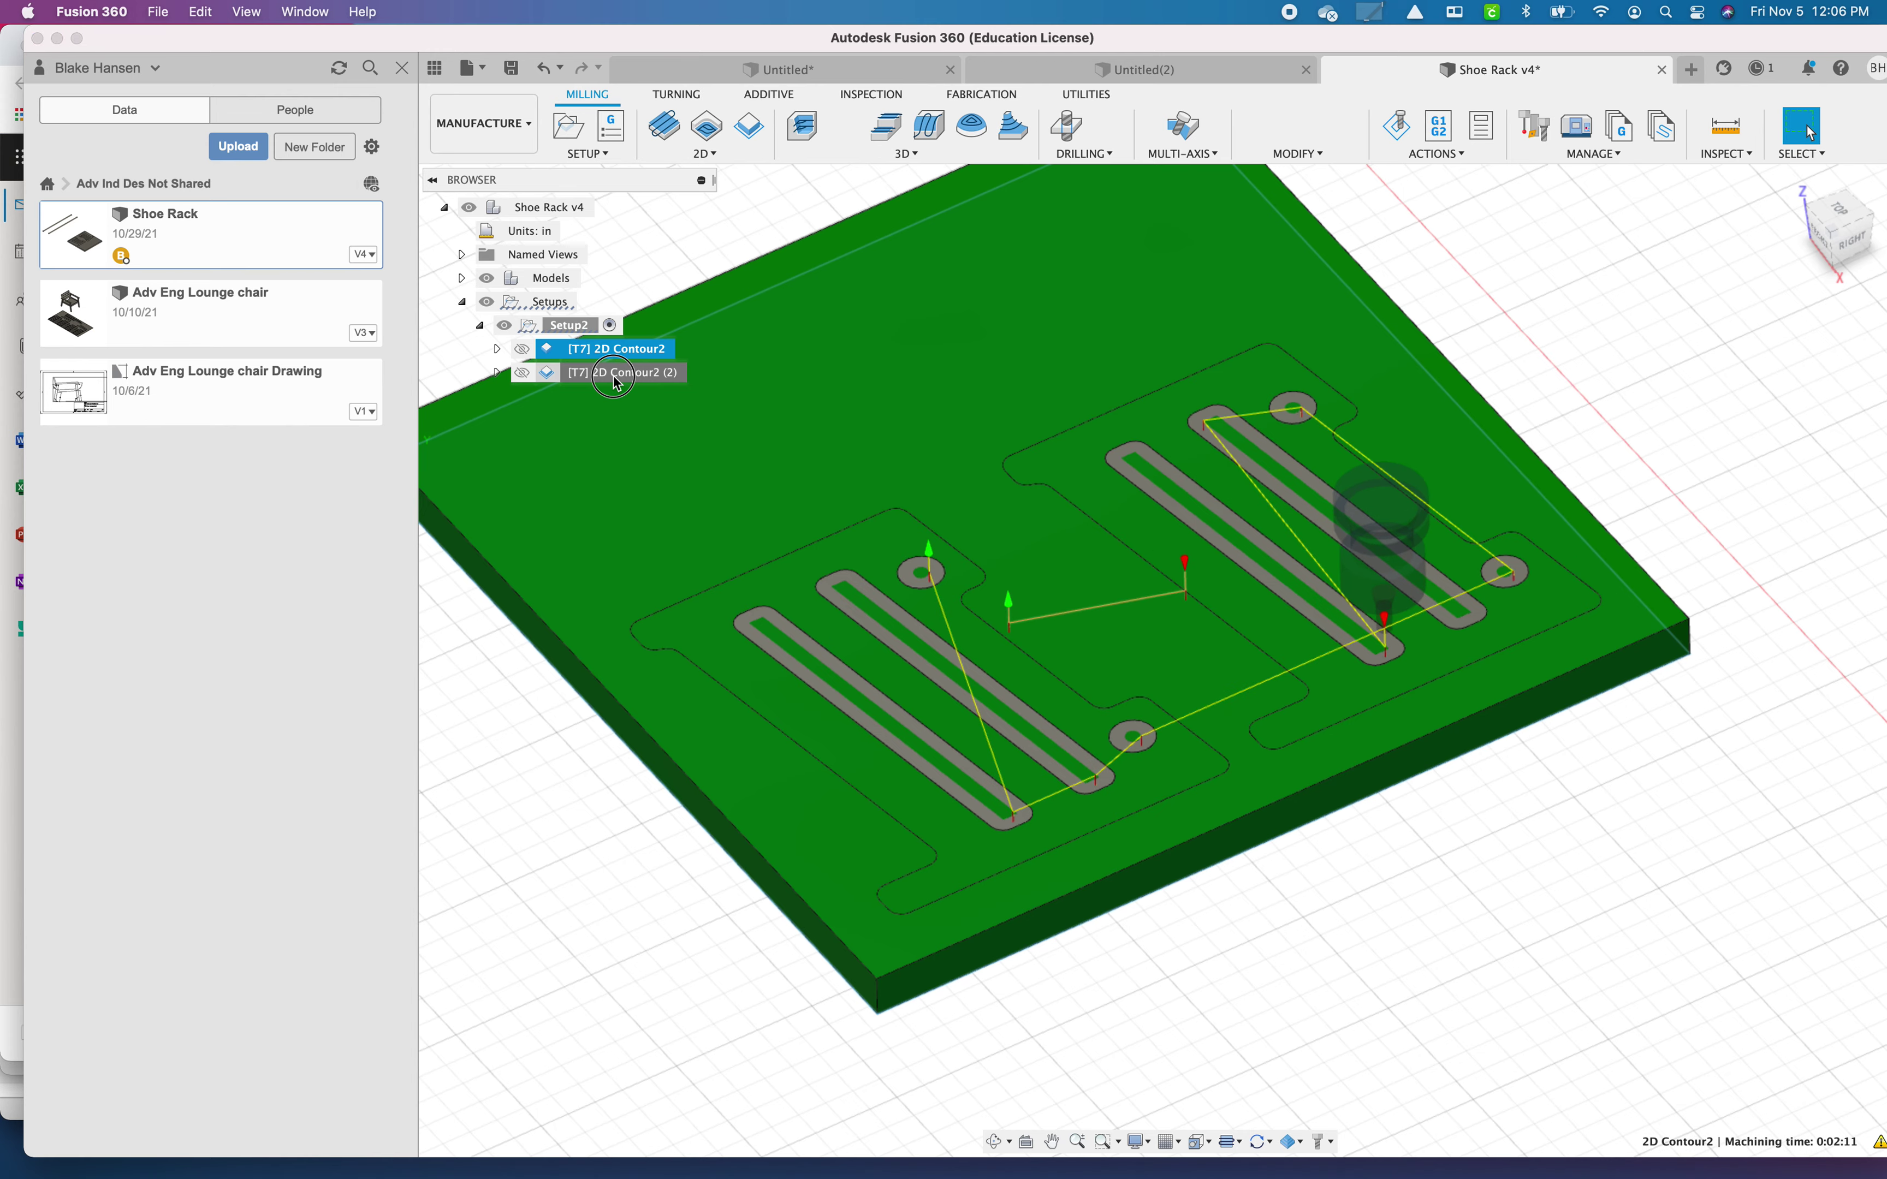
{"action": "left_click", "coordinate": [560, 326]}
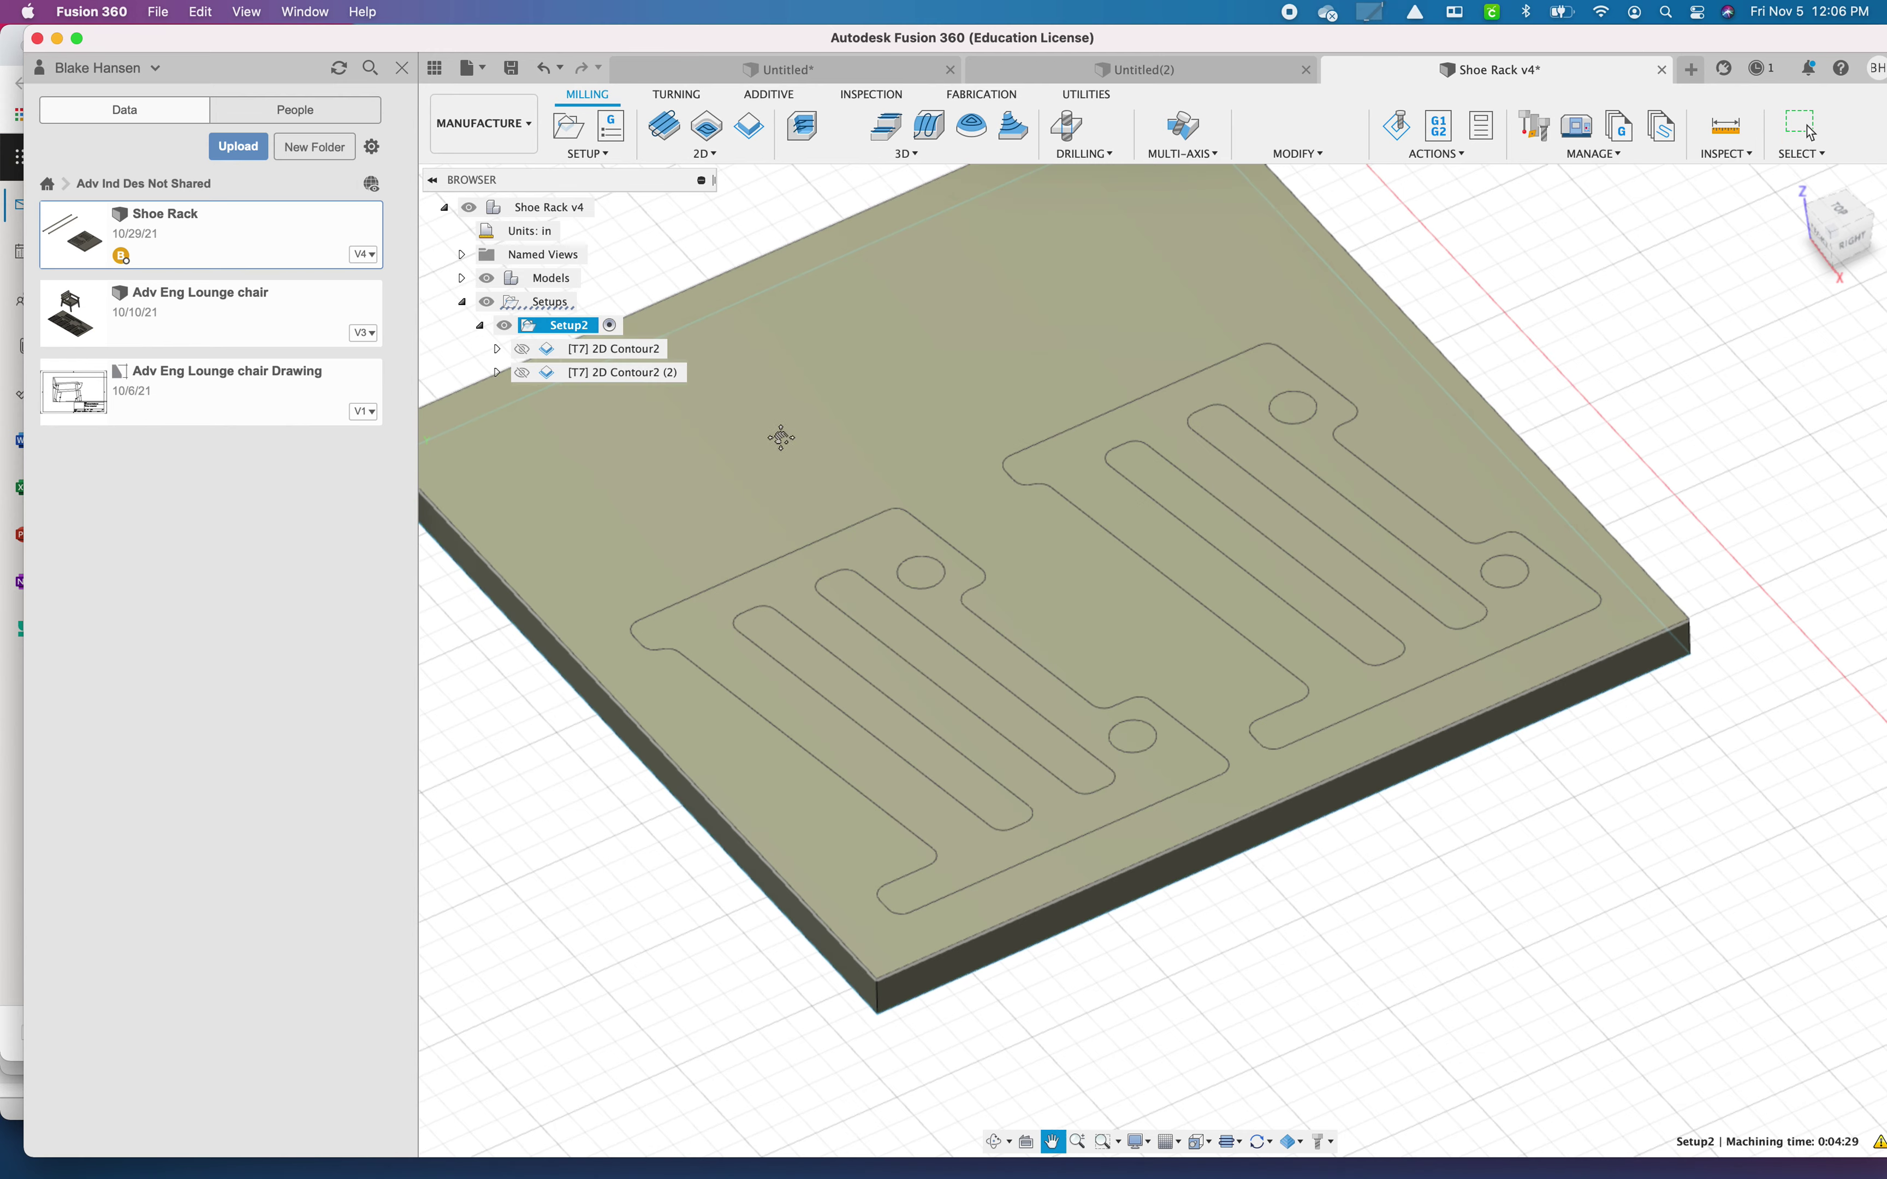
{"action": "key", "text": "Escape"}
{"action": "scroll", "coordinate": [808, 531], "scroll_direction": "down", "scroll_amount": 2}
{"action": "scroll", "coordinate": [588, 522], "scroll_direction": "up", "scroll_amount": 8}
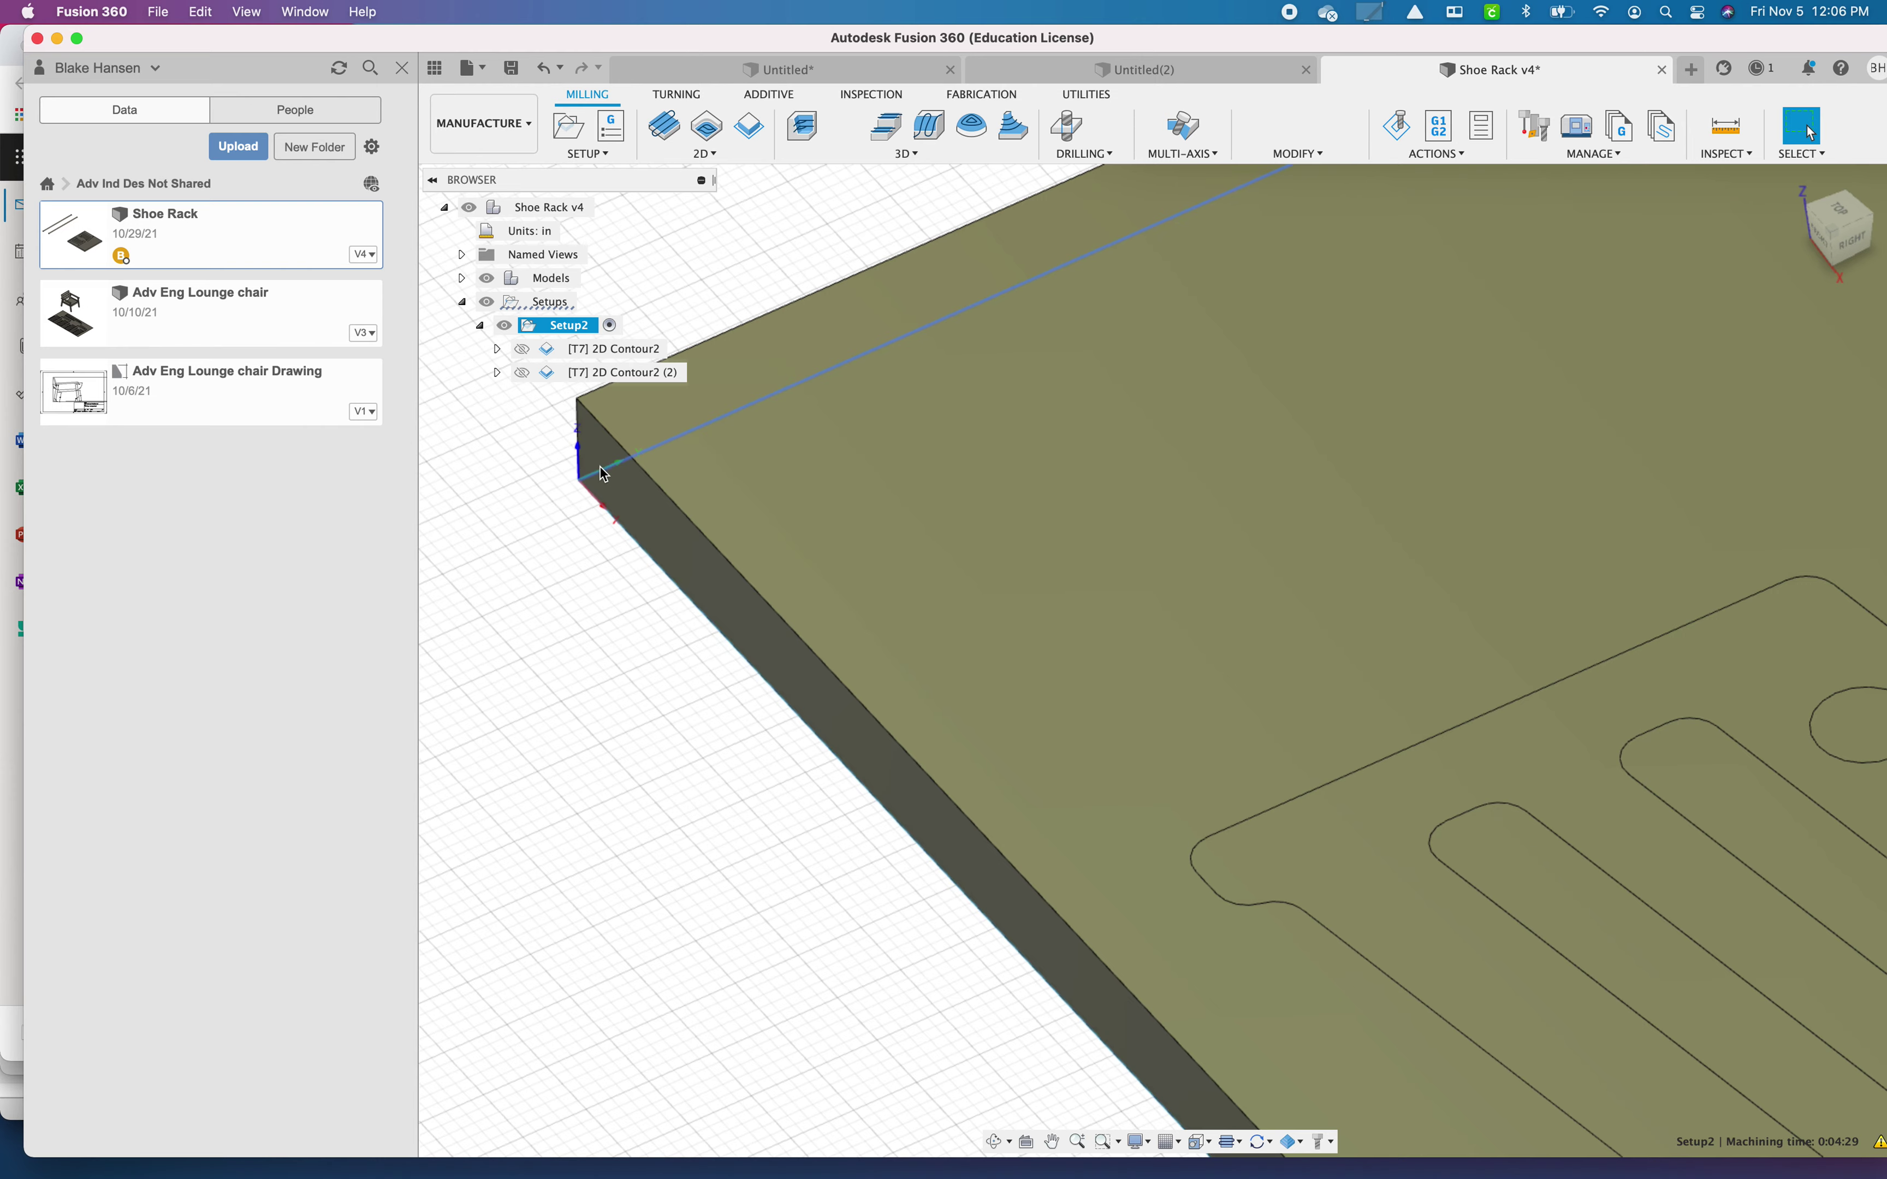
{"action": "scroll", "coordinate": [701, 584], "scroll_direction": "down", "scroll_amount": 2}
{"action": "scroll", "coordinate": [699, 577], "scroll_direction": "down", "scroll_amount": 4}
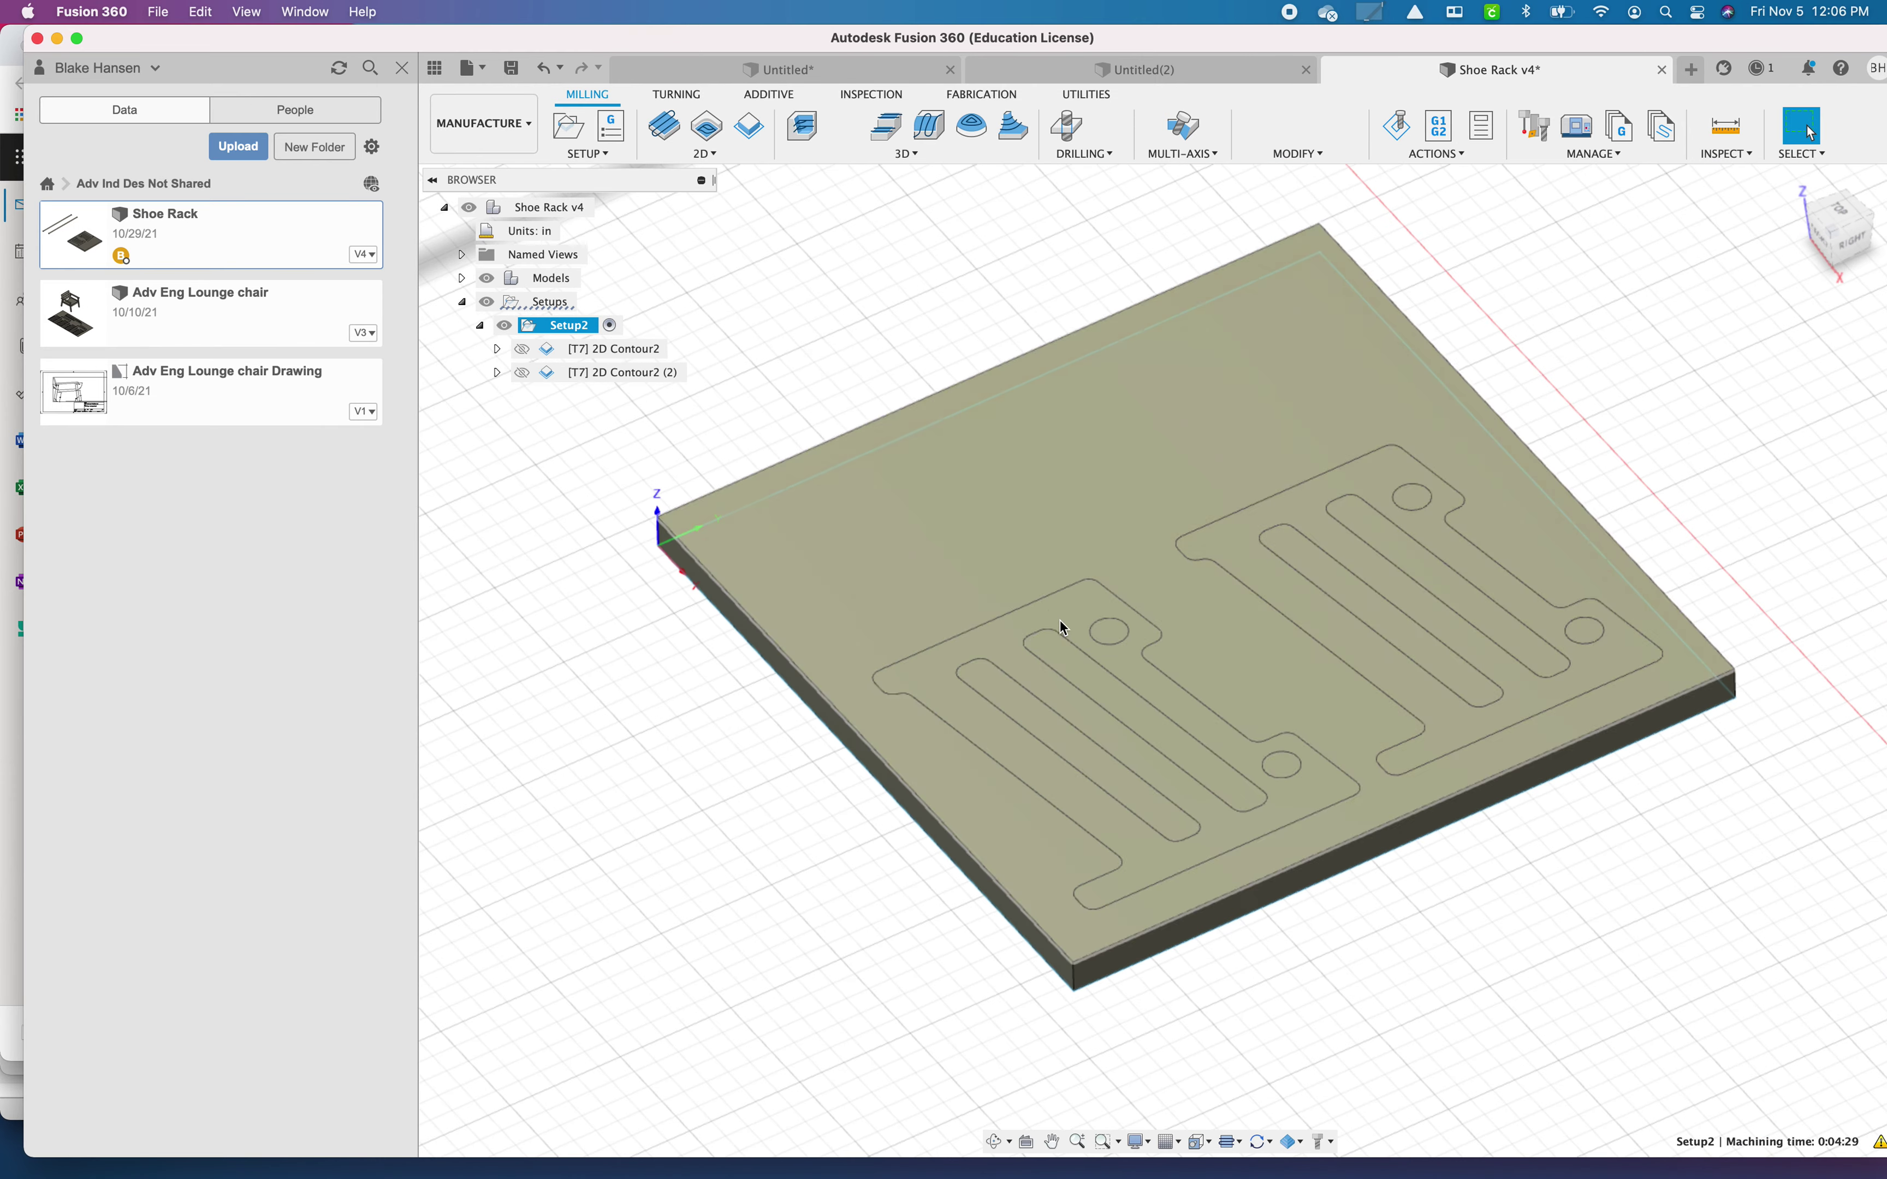
Step: Start post processing the setup and choose the ShopBot OpenSBP post by searching the Fusion 360 post library for shopbot
{"action": "right_click", "coordinate": [559, 328]}
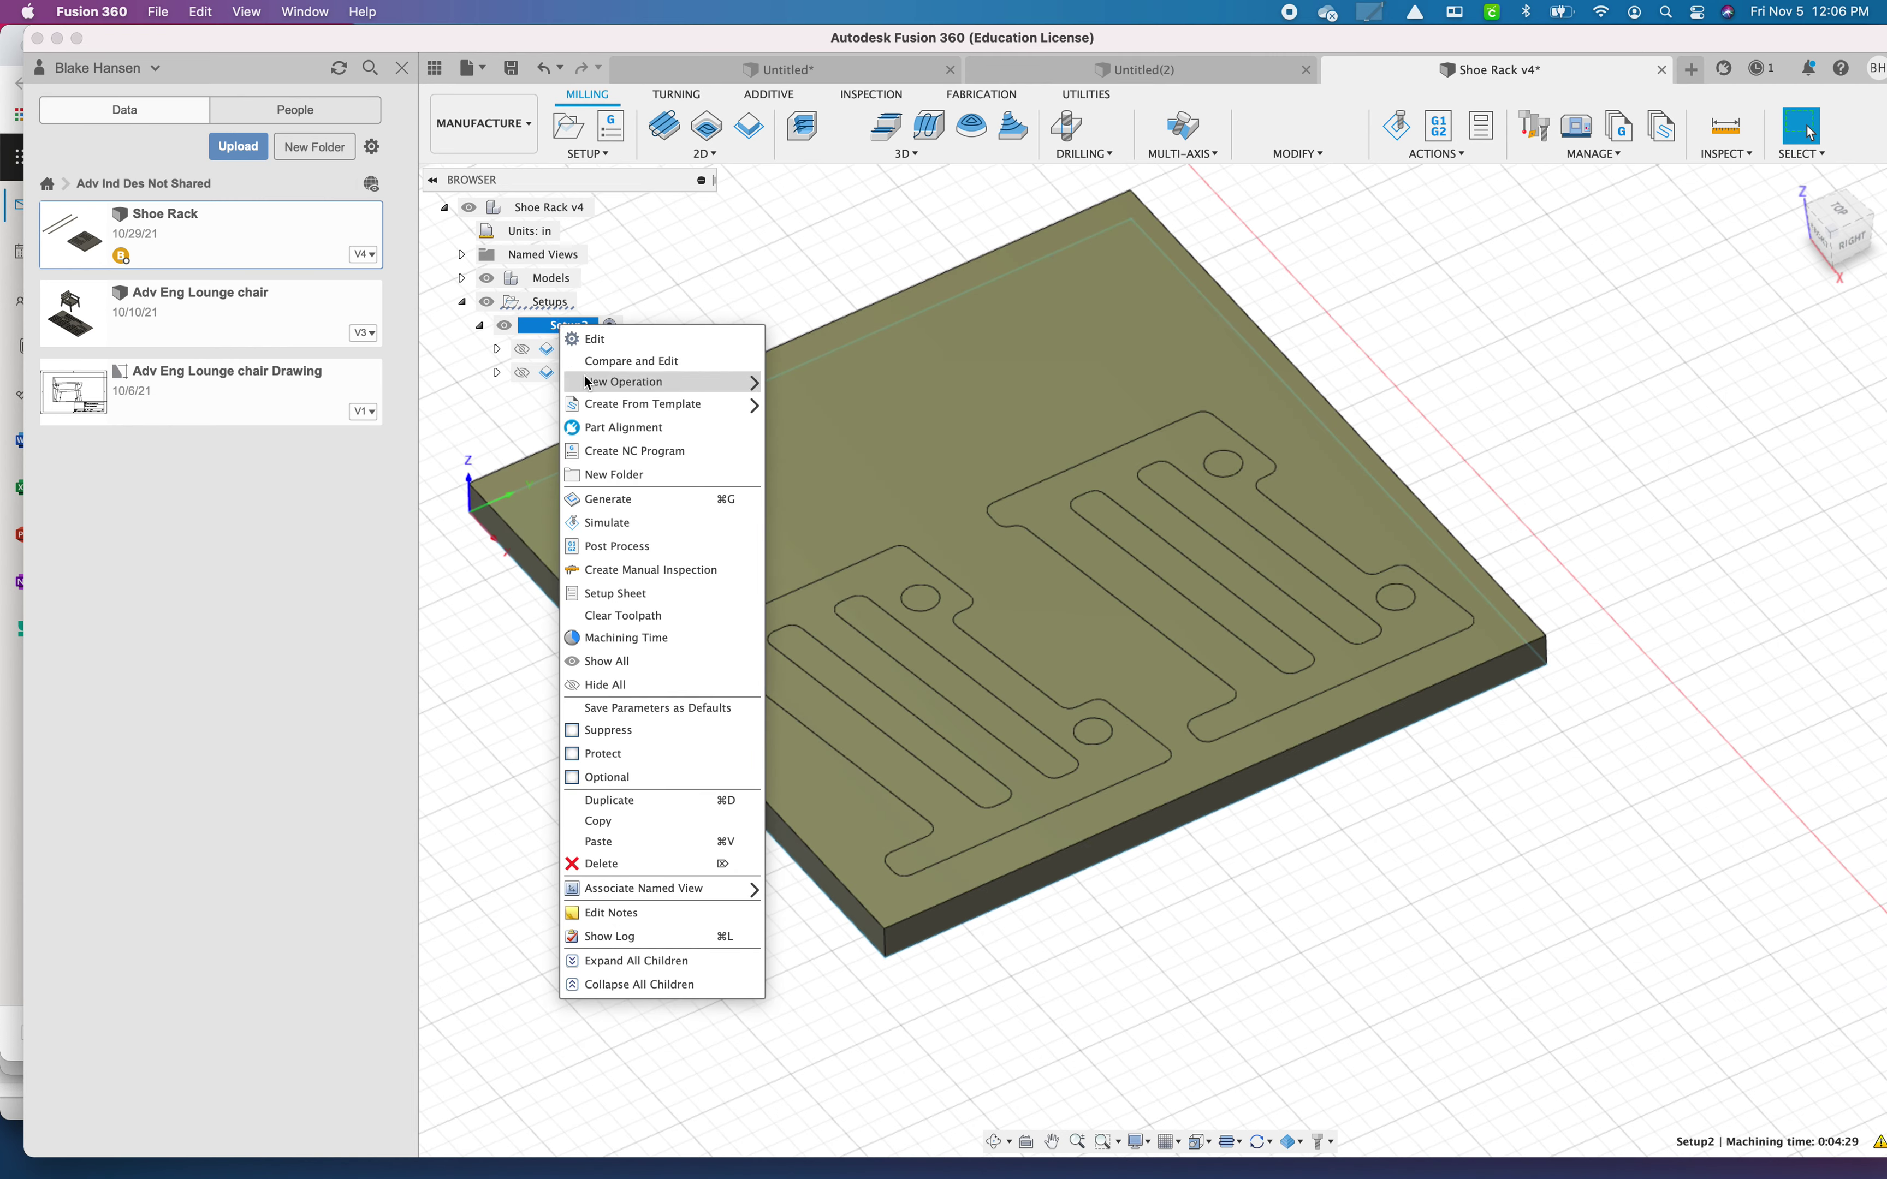
{"action": "left_click", "coordinate": [654, 546]}
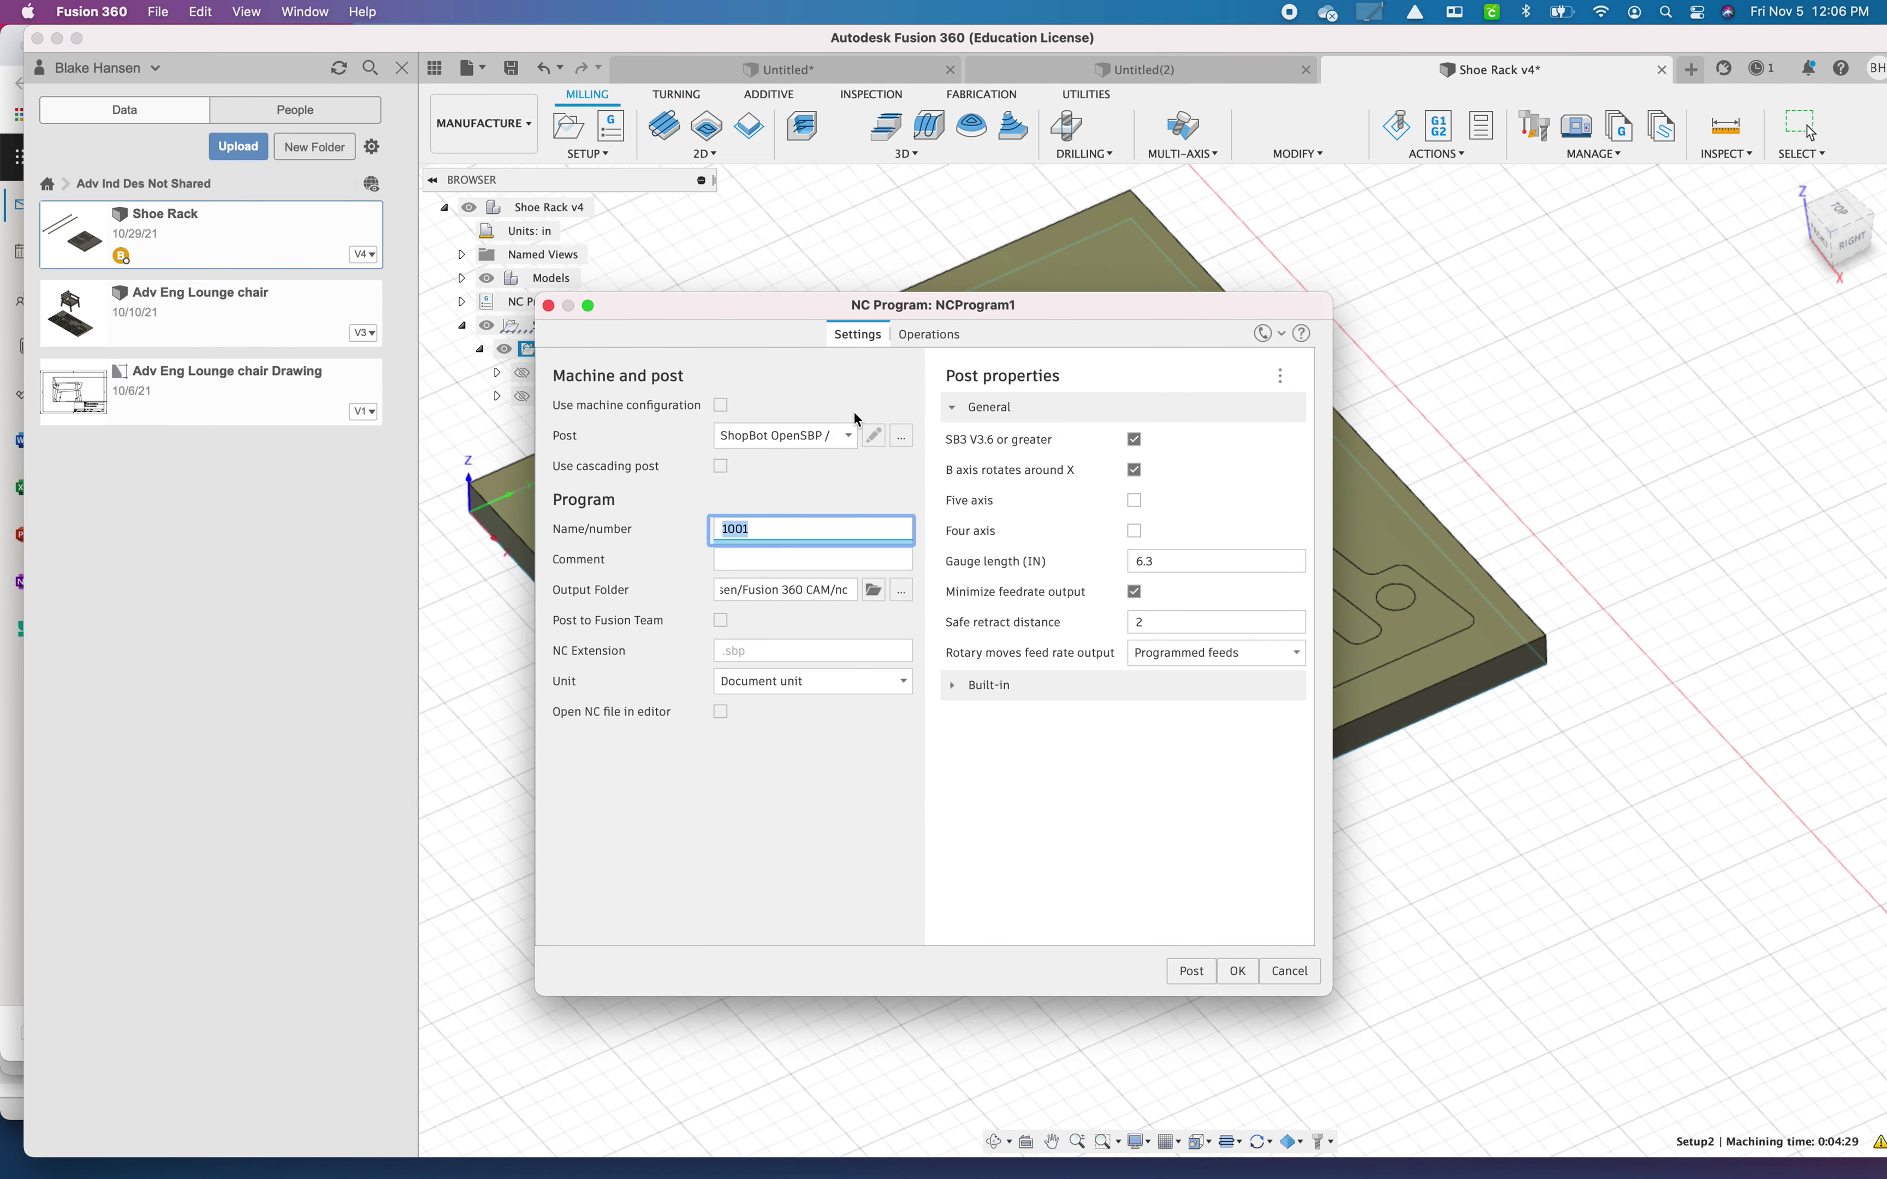
{"action": "left_click", "coordinate": [900, 438]}
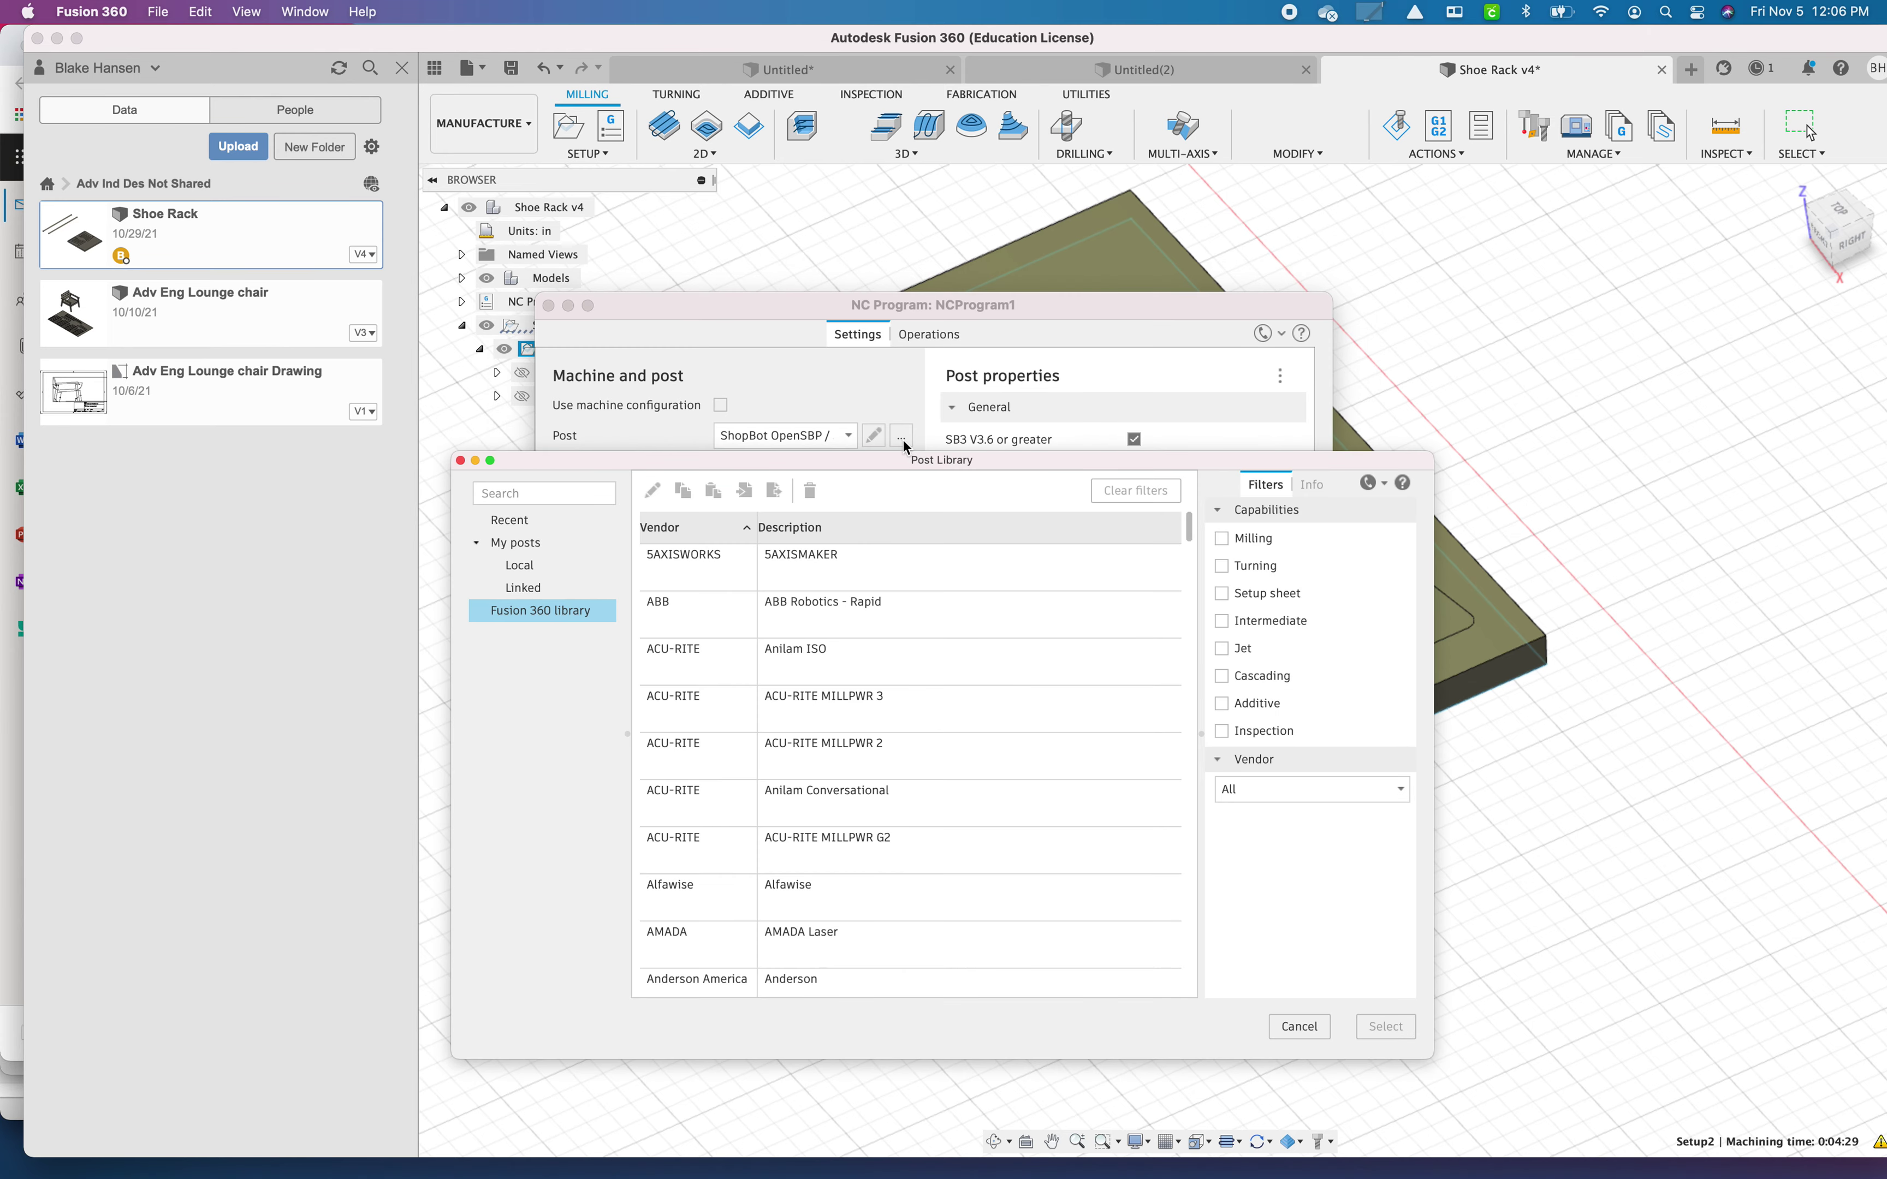
{"action": "left_click", "coordinate": [526, 486]}
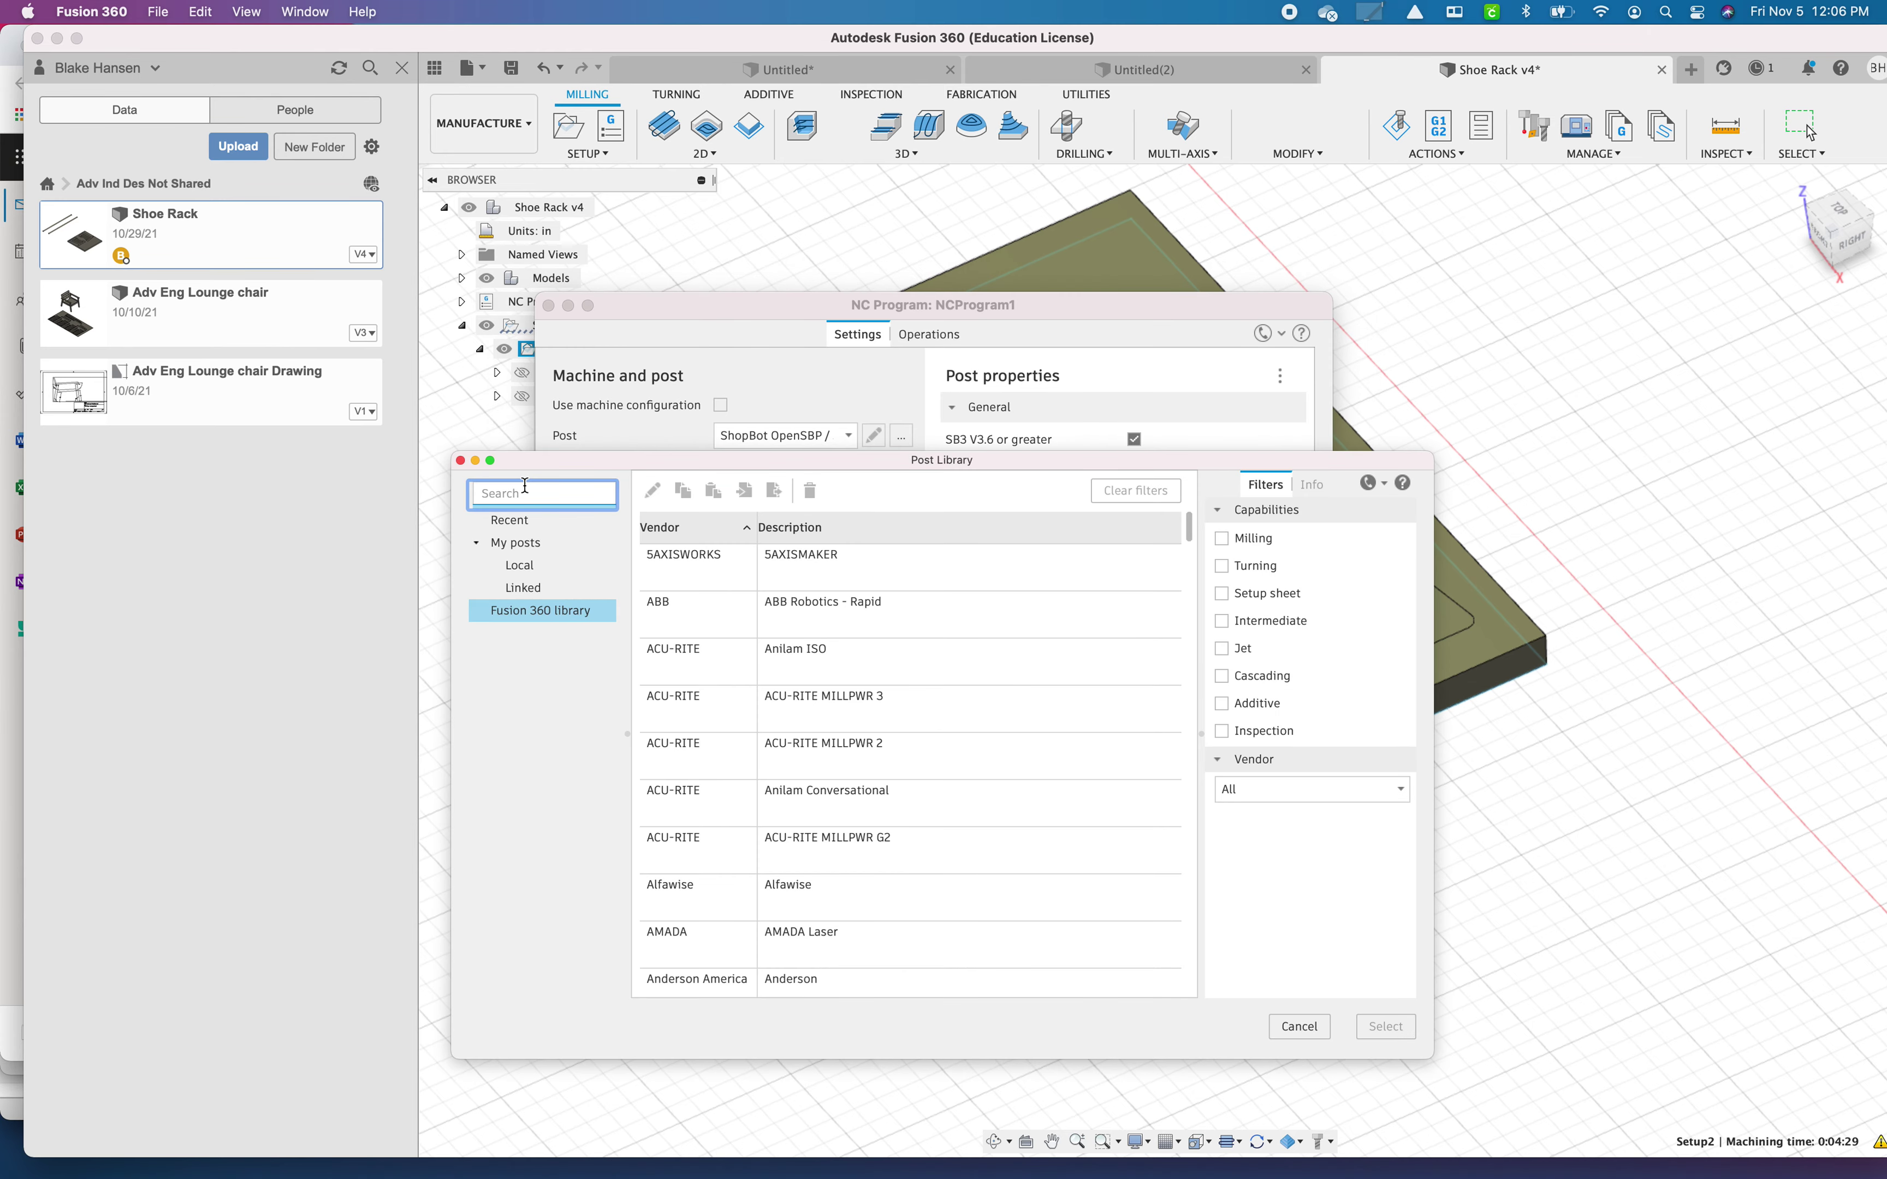
{"action": "type", "text": "shopbot"}
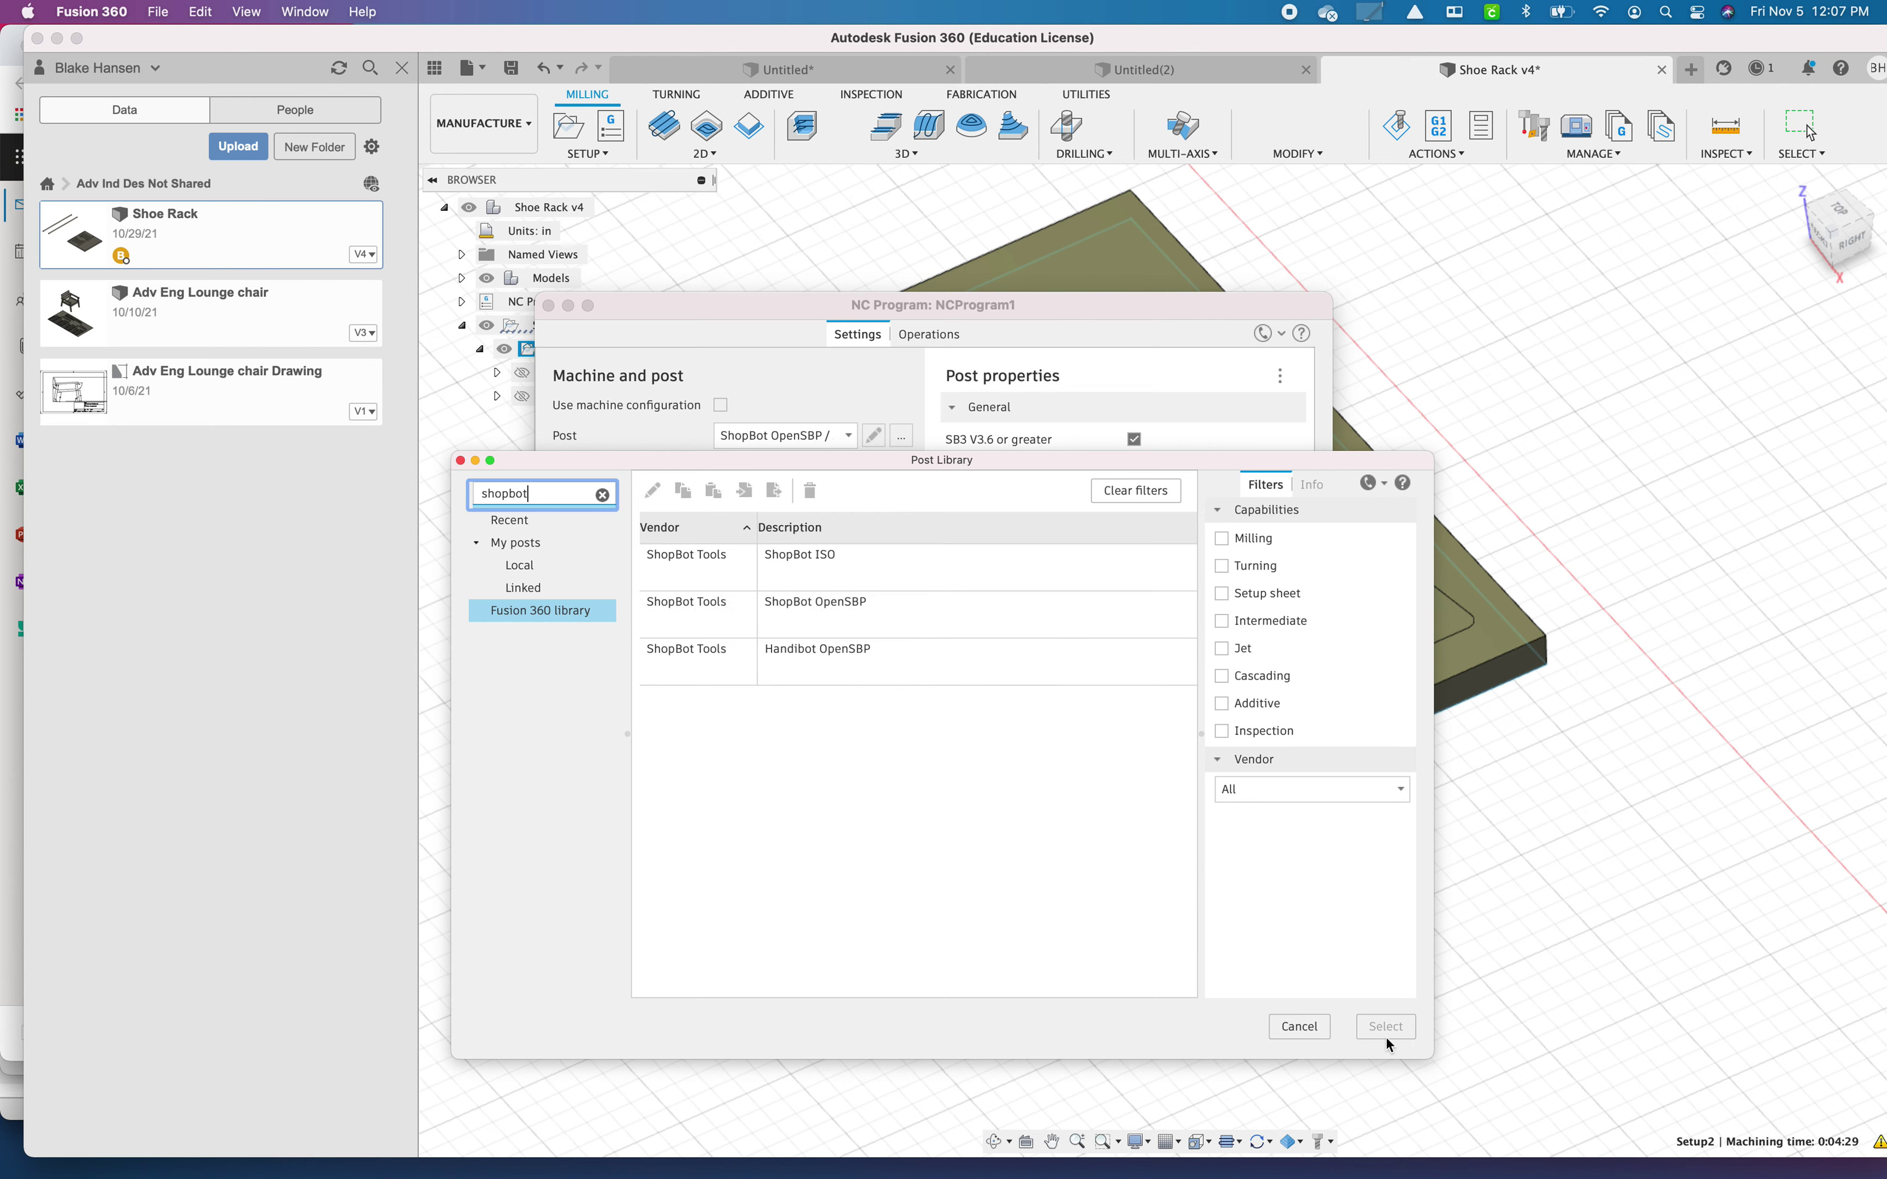
{"action": "left_click", "coordinate": [782, 630]}
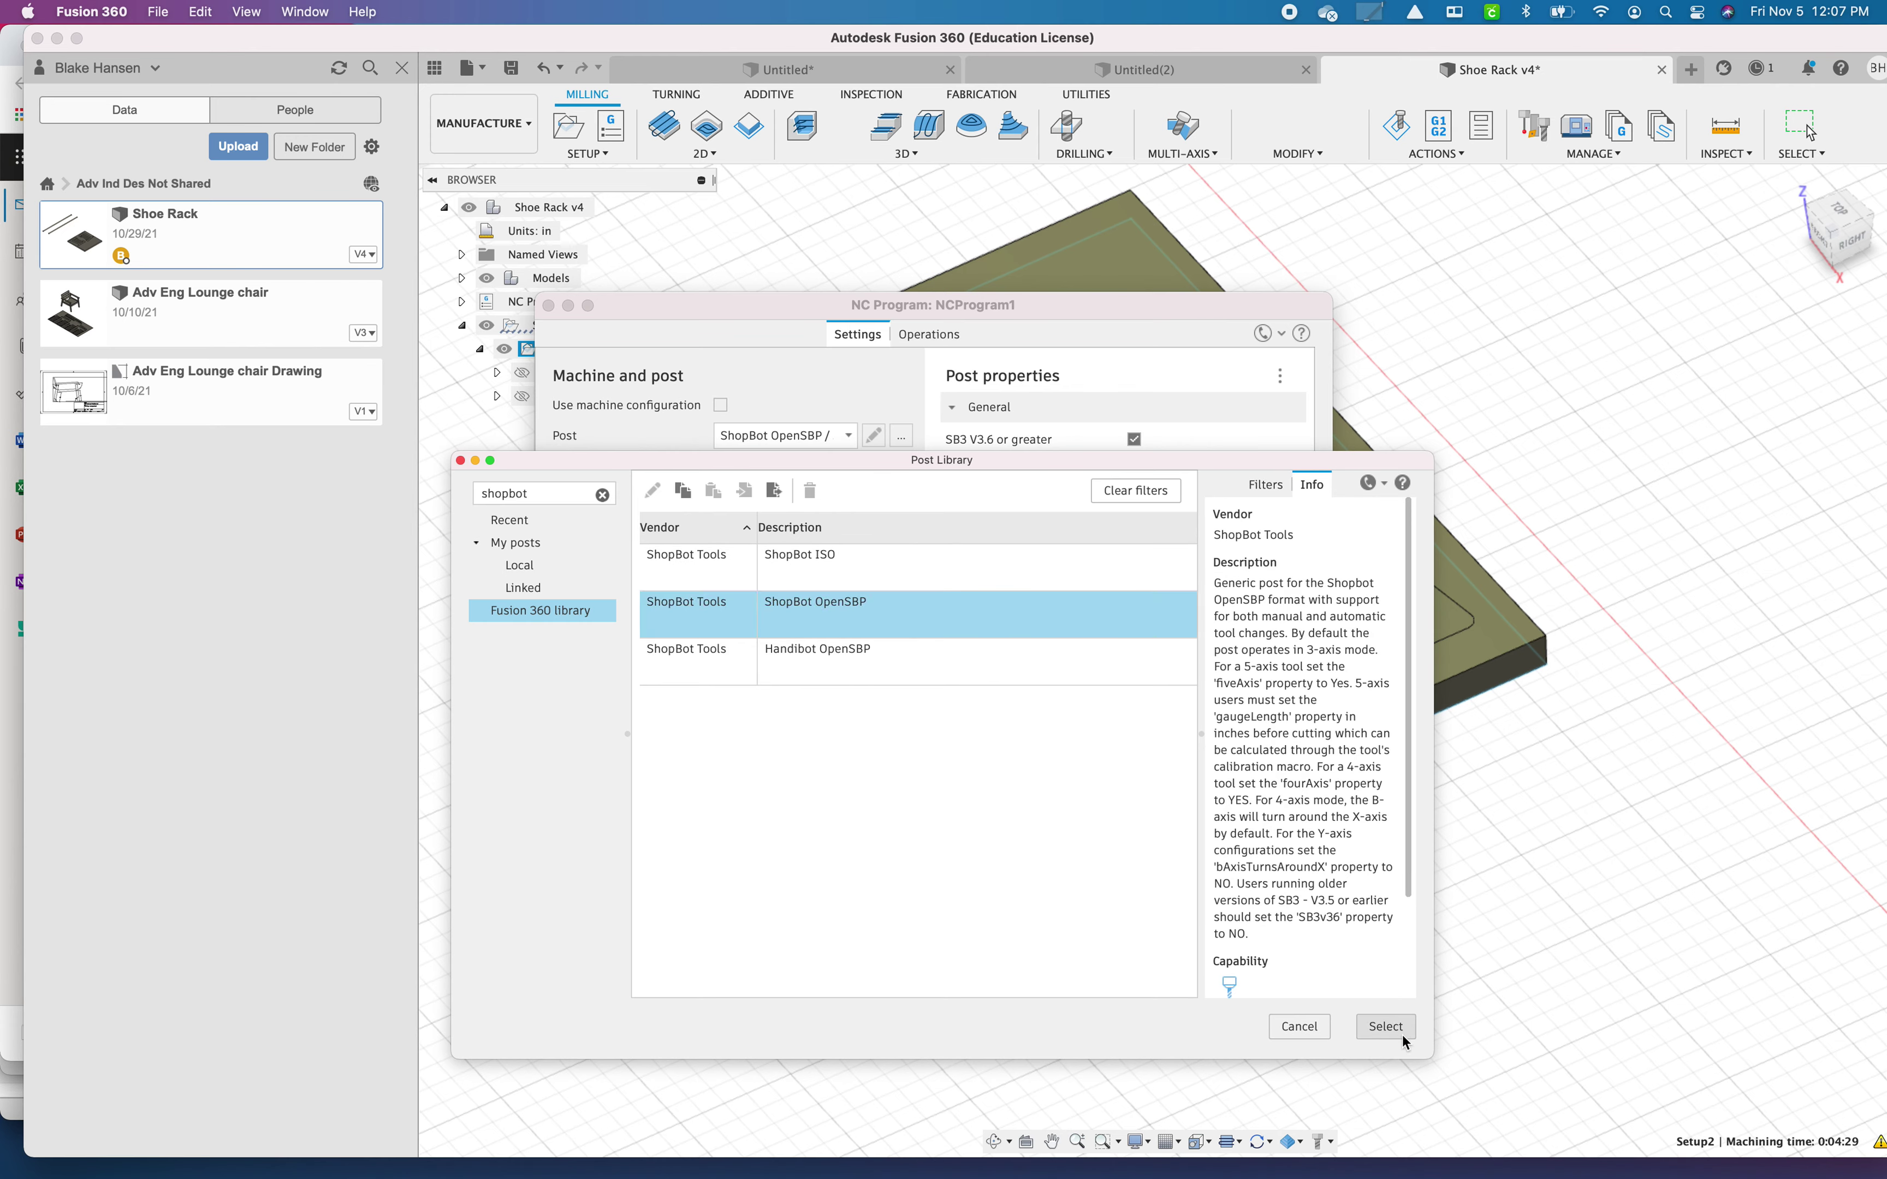
{"action": "left_click", "coordinate": [1385, 1026]}
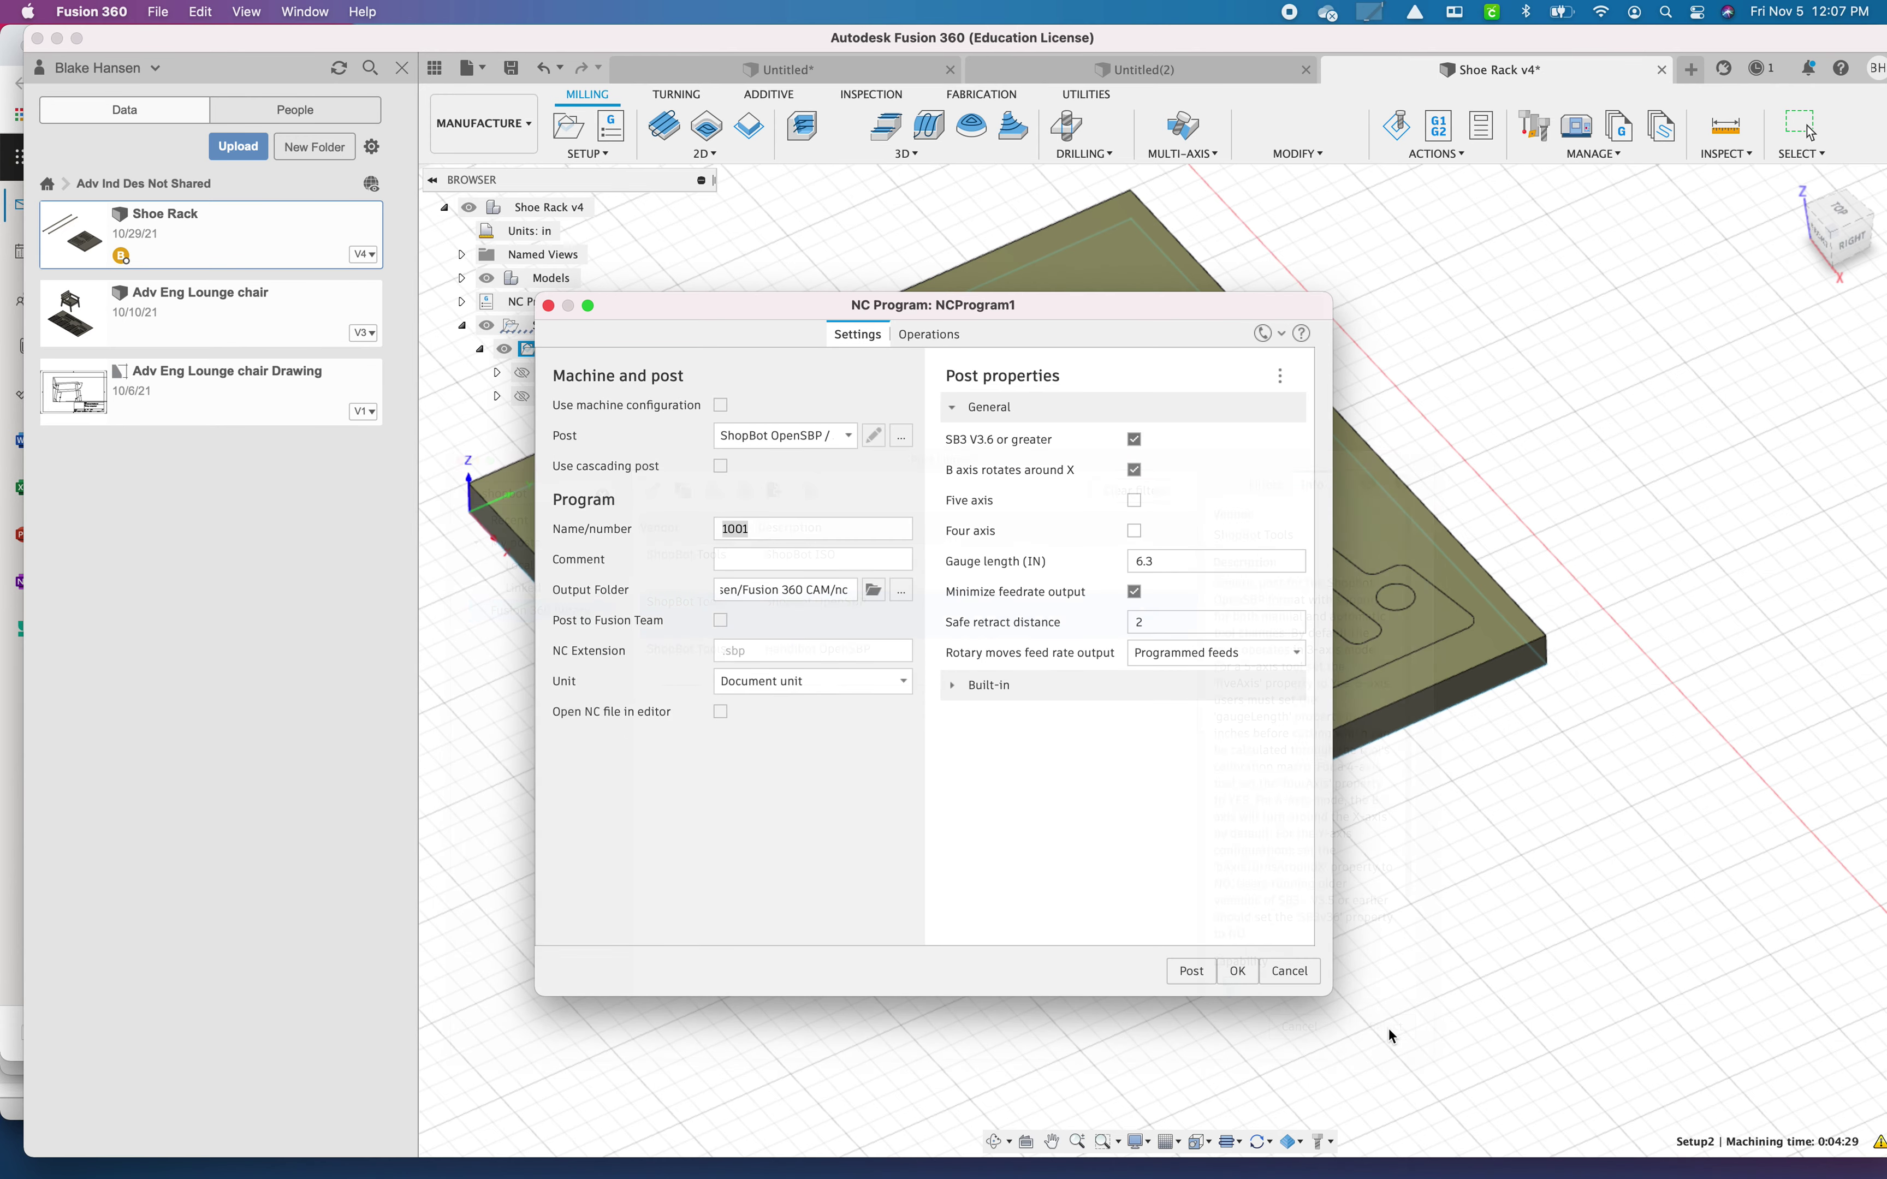
Step: Post the NC program, choose the Illustrator Installer drive as the save location, and select the file's base name for replacement
{"action": "left_click", "coordinate": [1190, 972]}
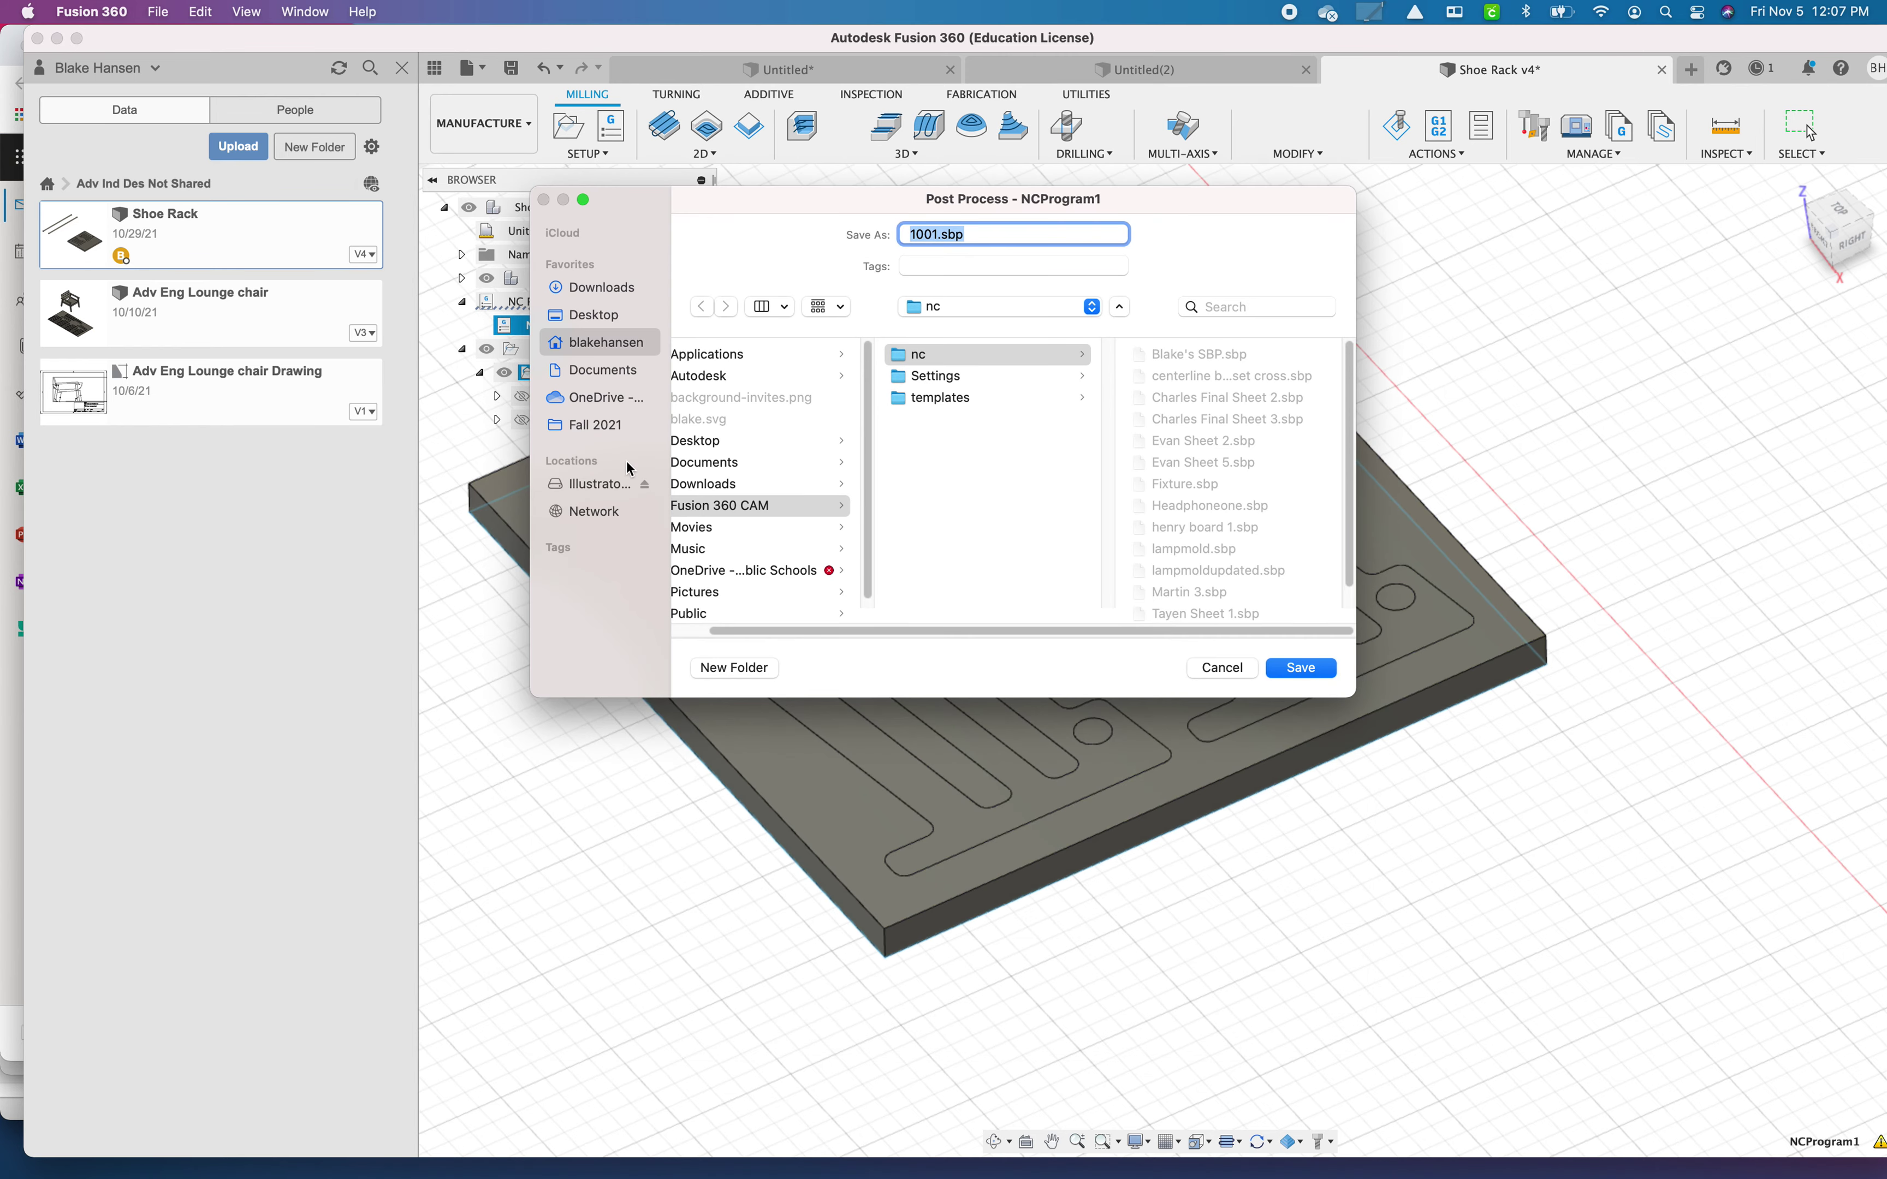
{"action": "left_click", "coordinate": [592, 485]}
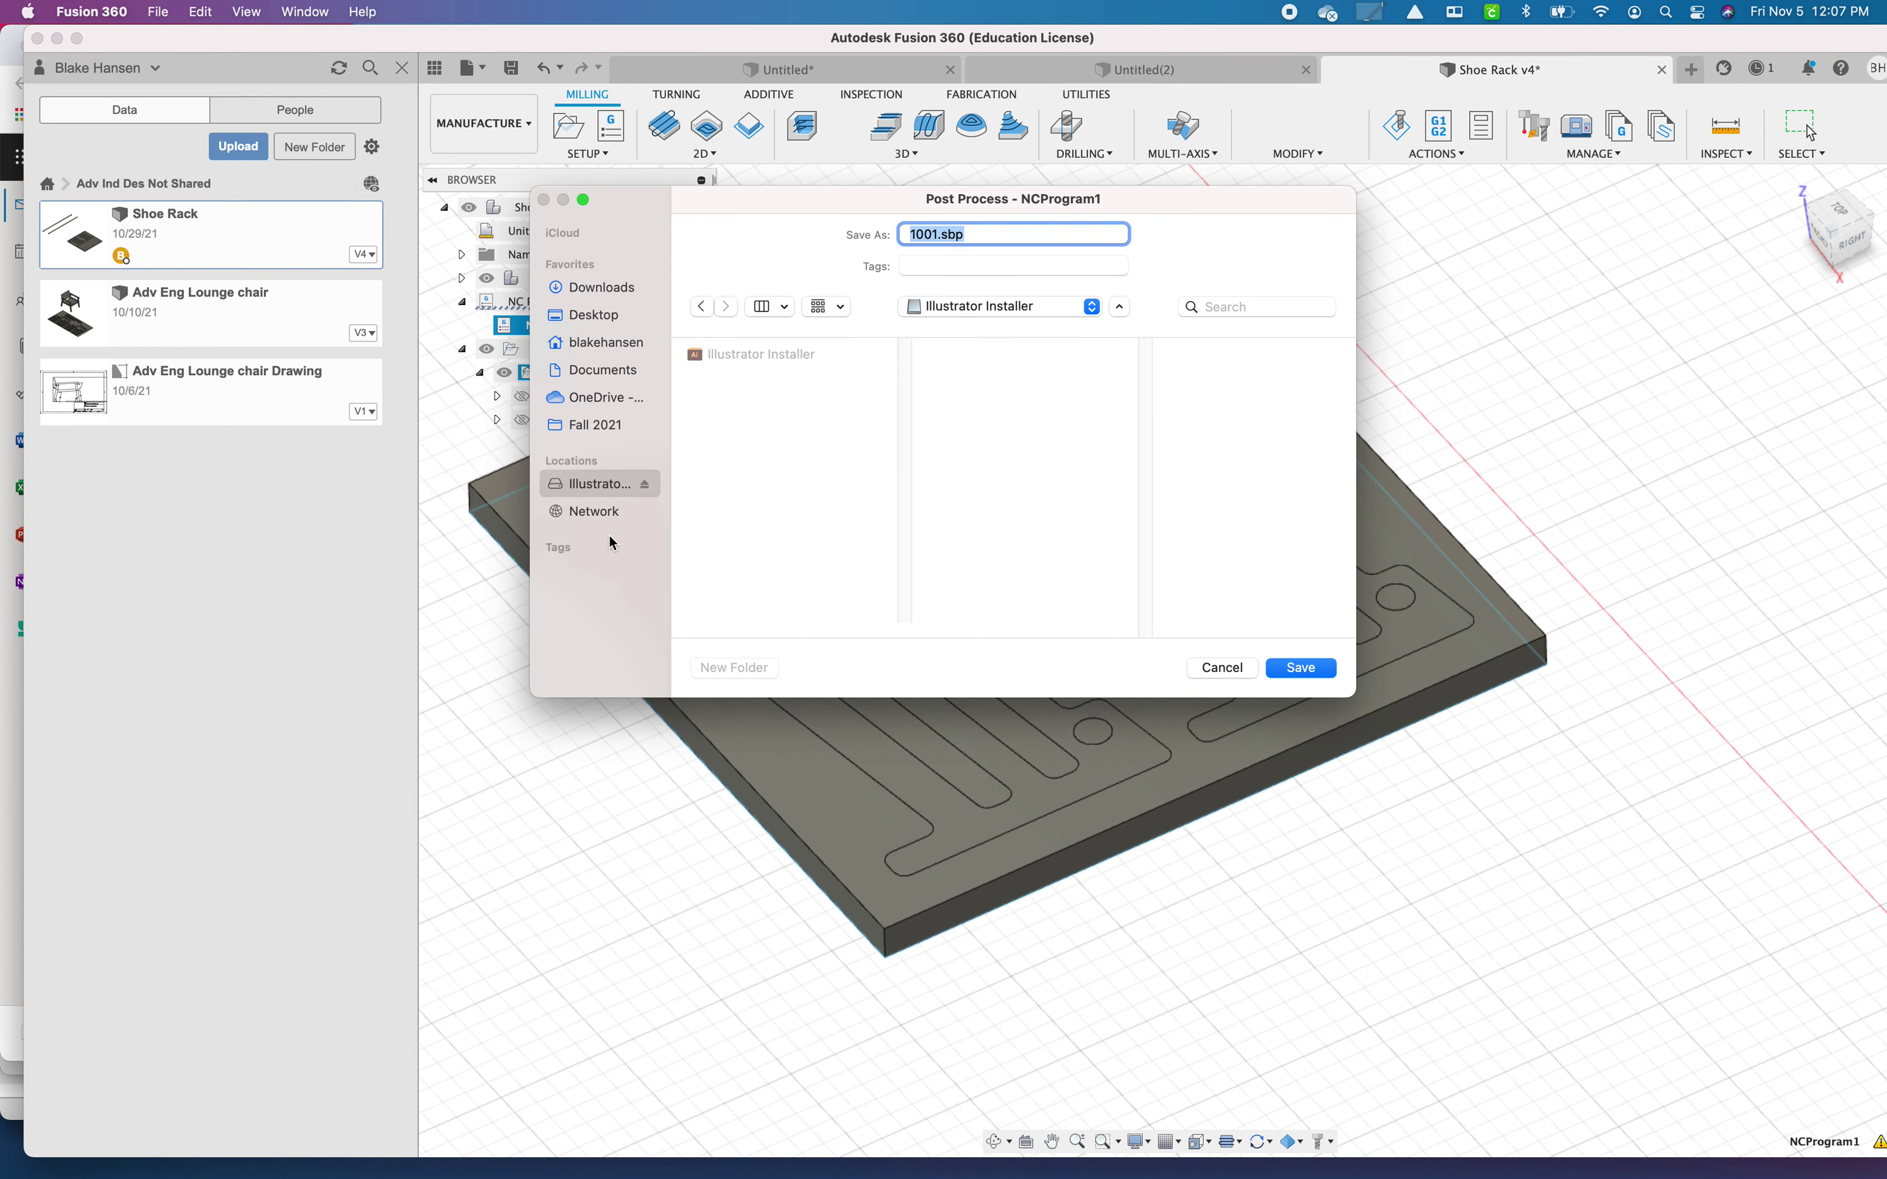
{"action": "left_click", "coordinate": [934, 233]}
{"action": "double_click", "coordinate": [936, 233]}
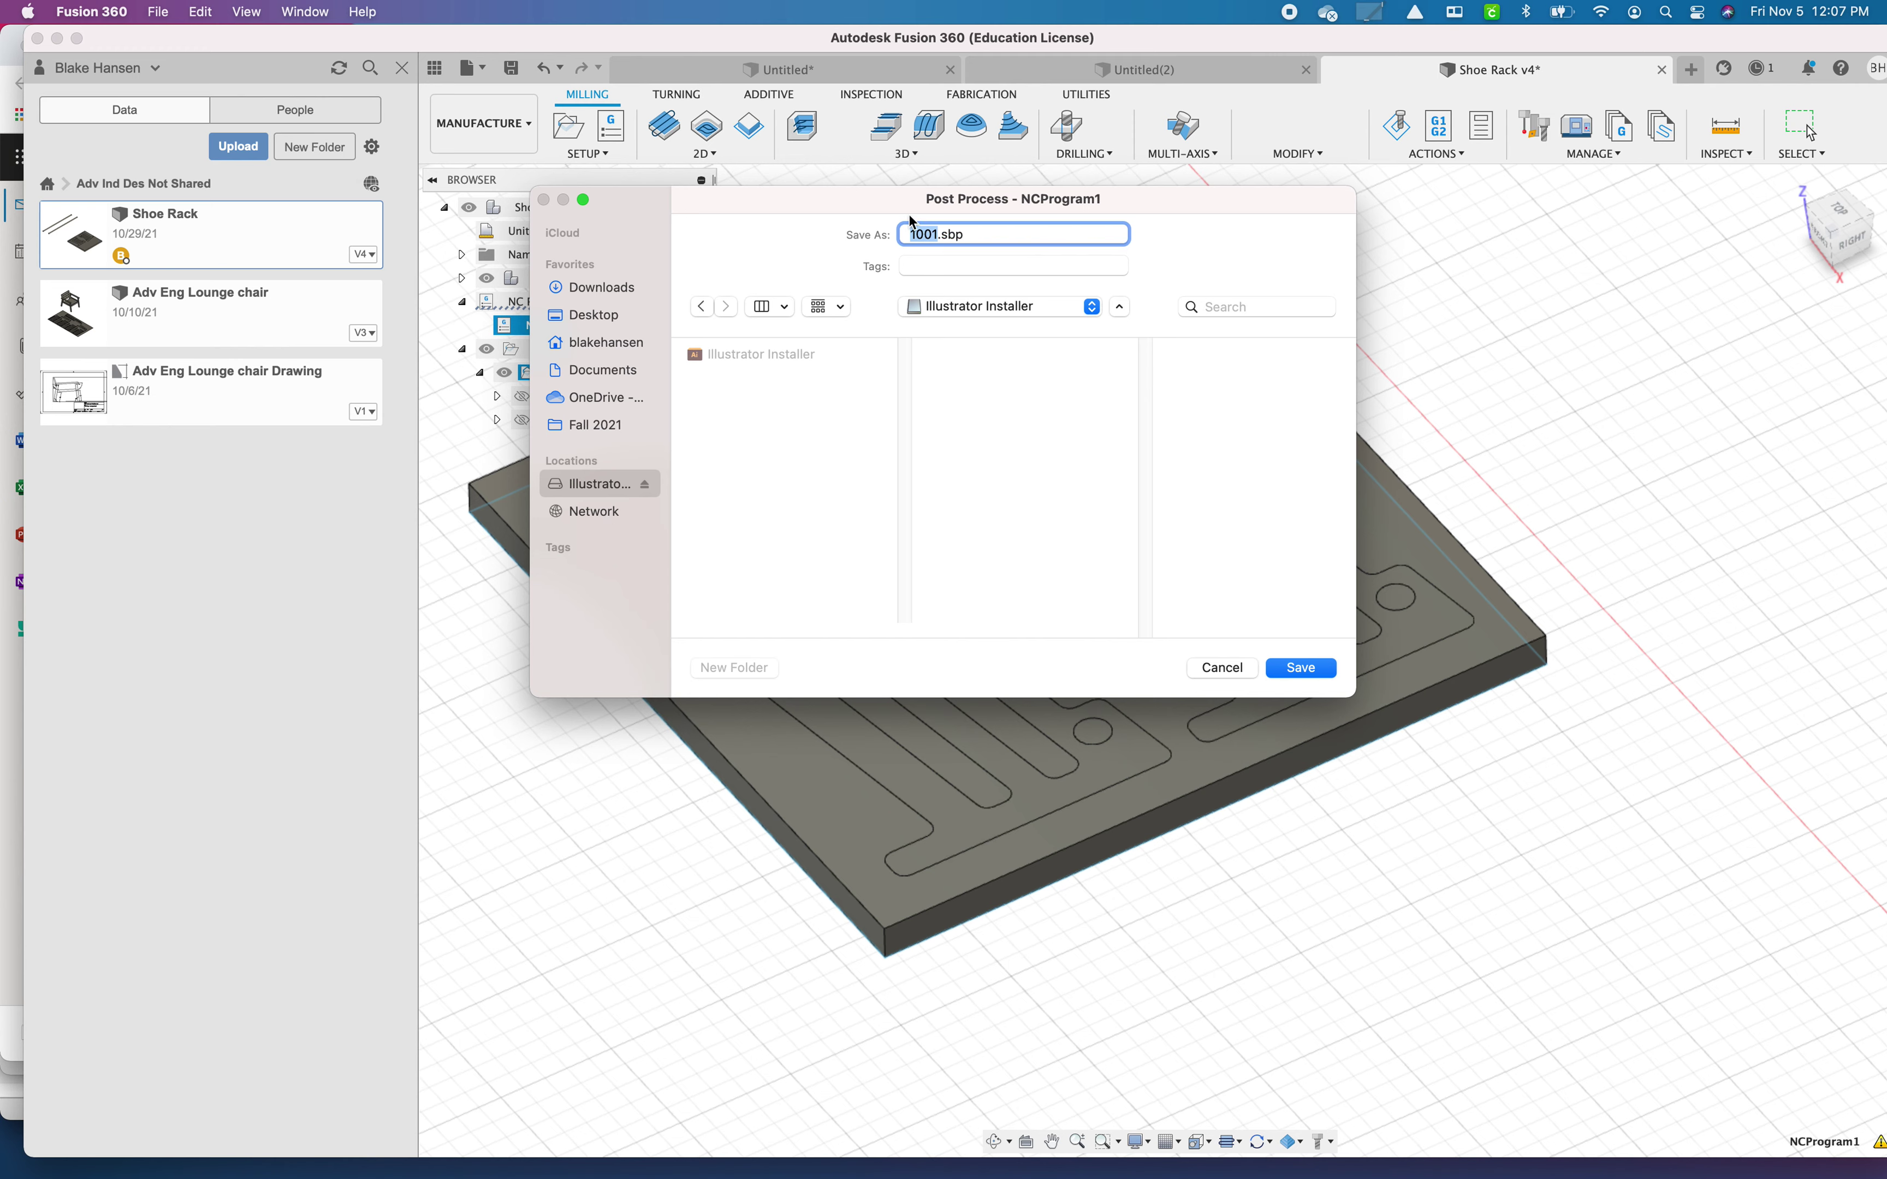